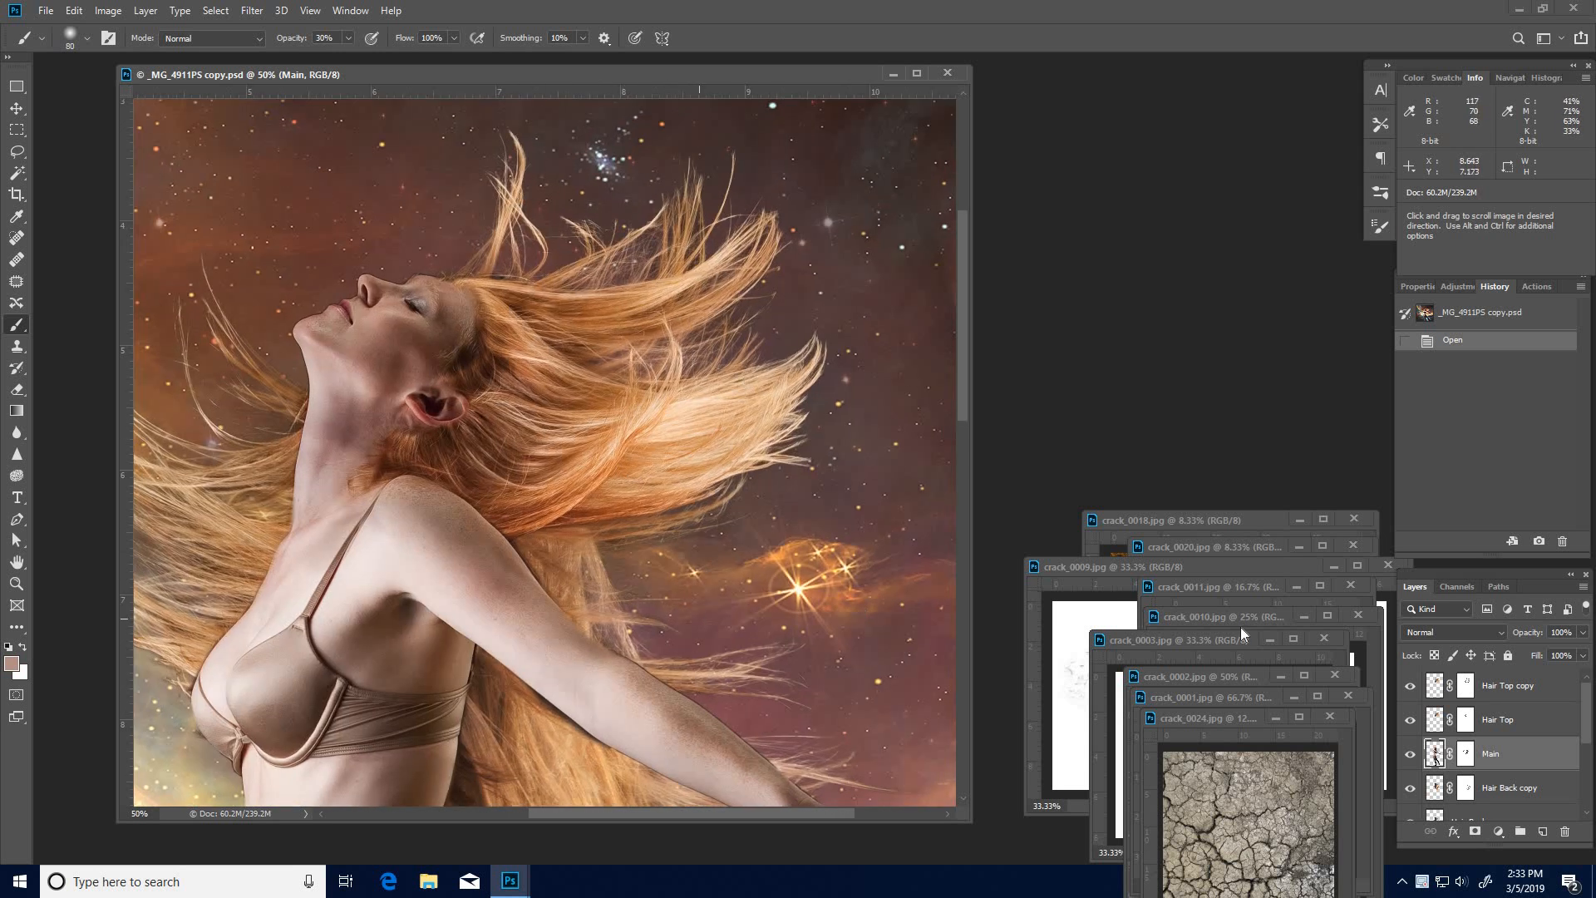
Step: Examine the composite from head to feet and compare it with the Main layer hidden and shown
drag(674, 568, 670, 568)
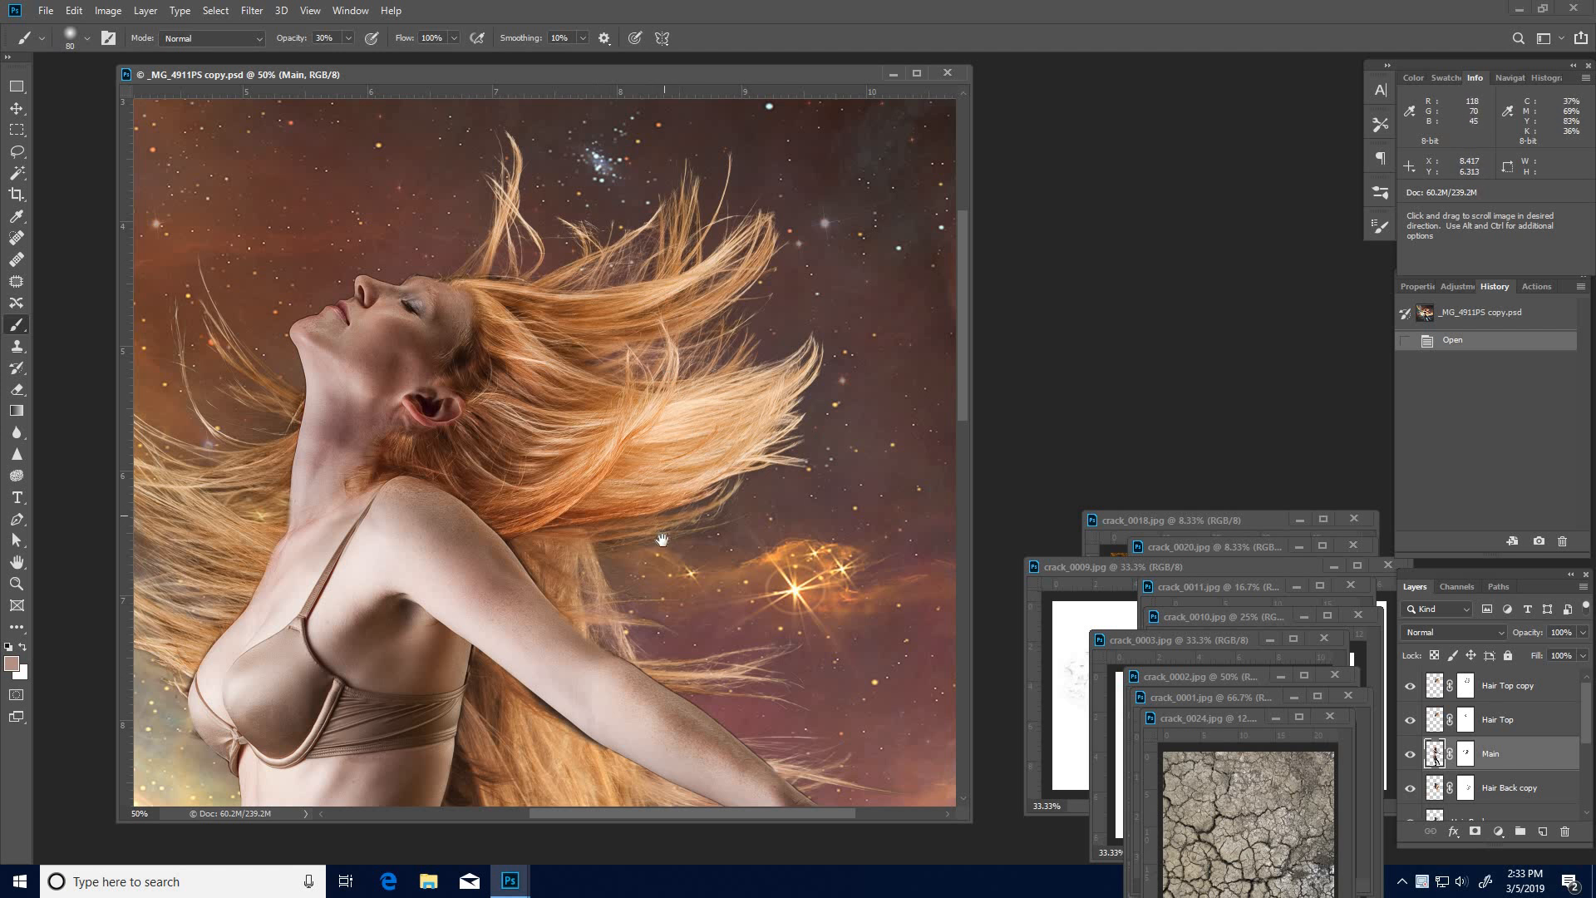
scroll(663, 540, down, 5)
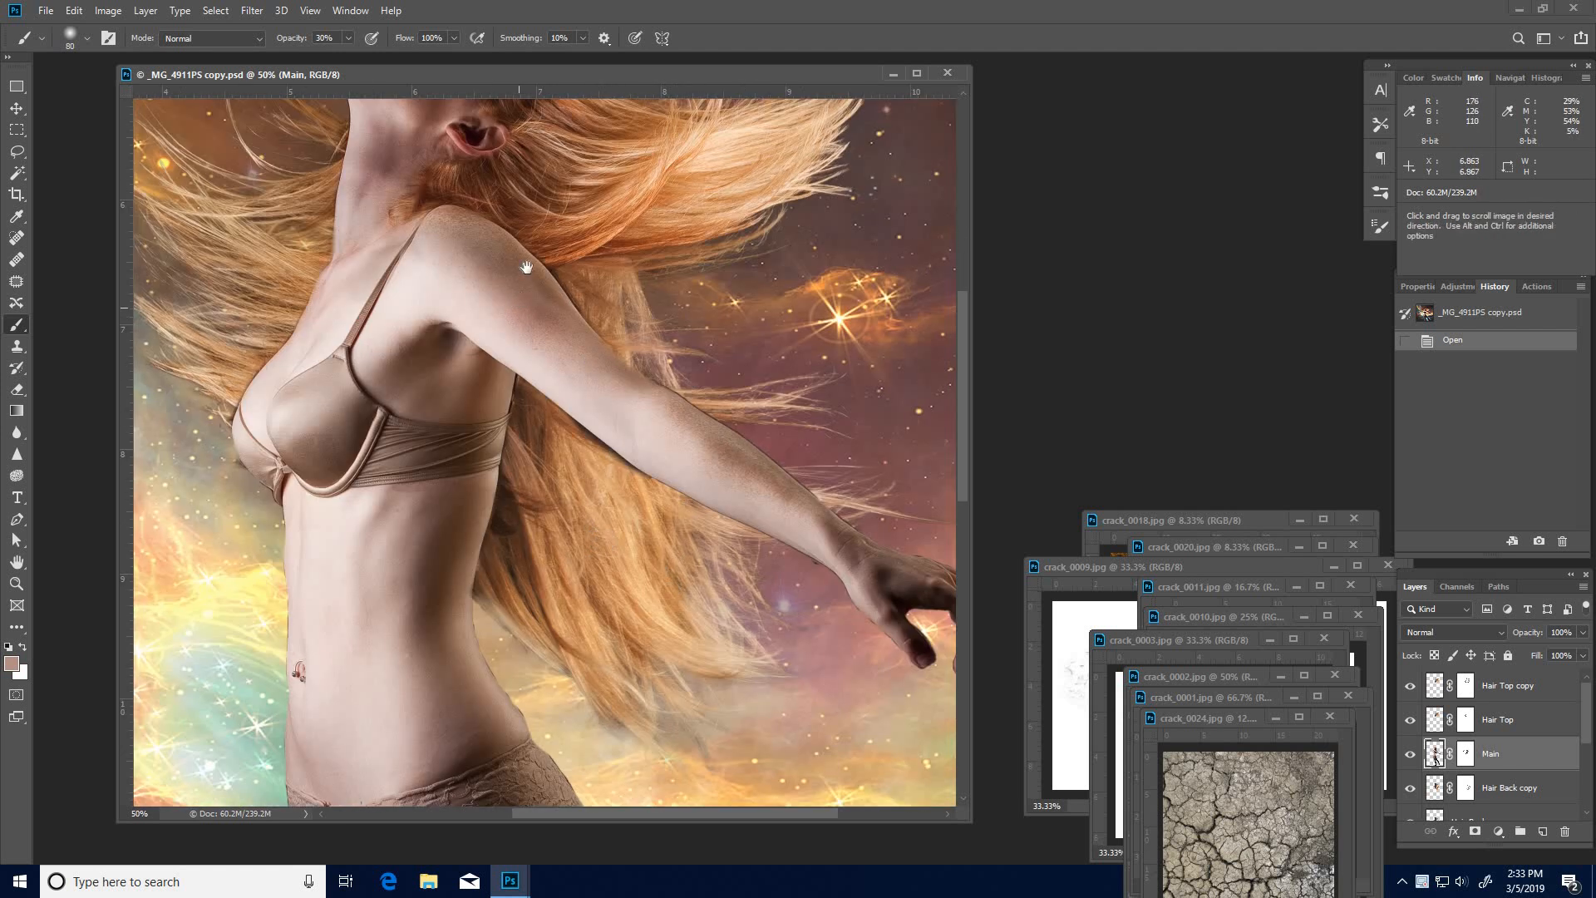
scroll(543, 226, up, 5)
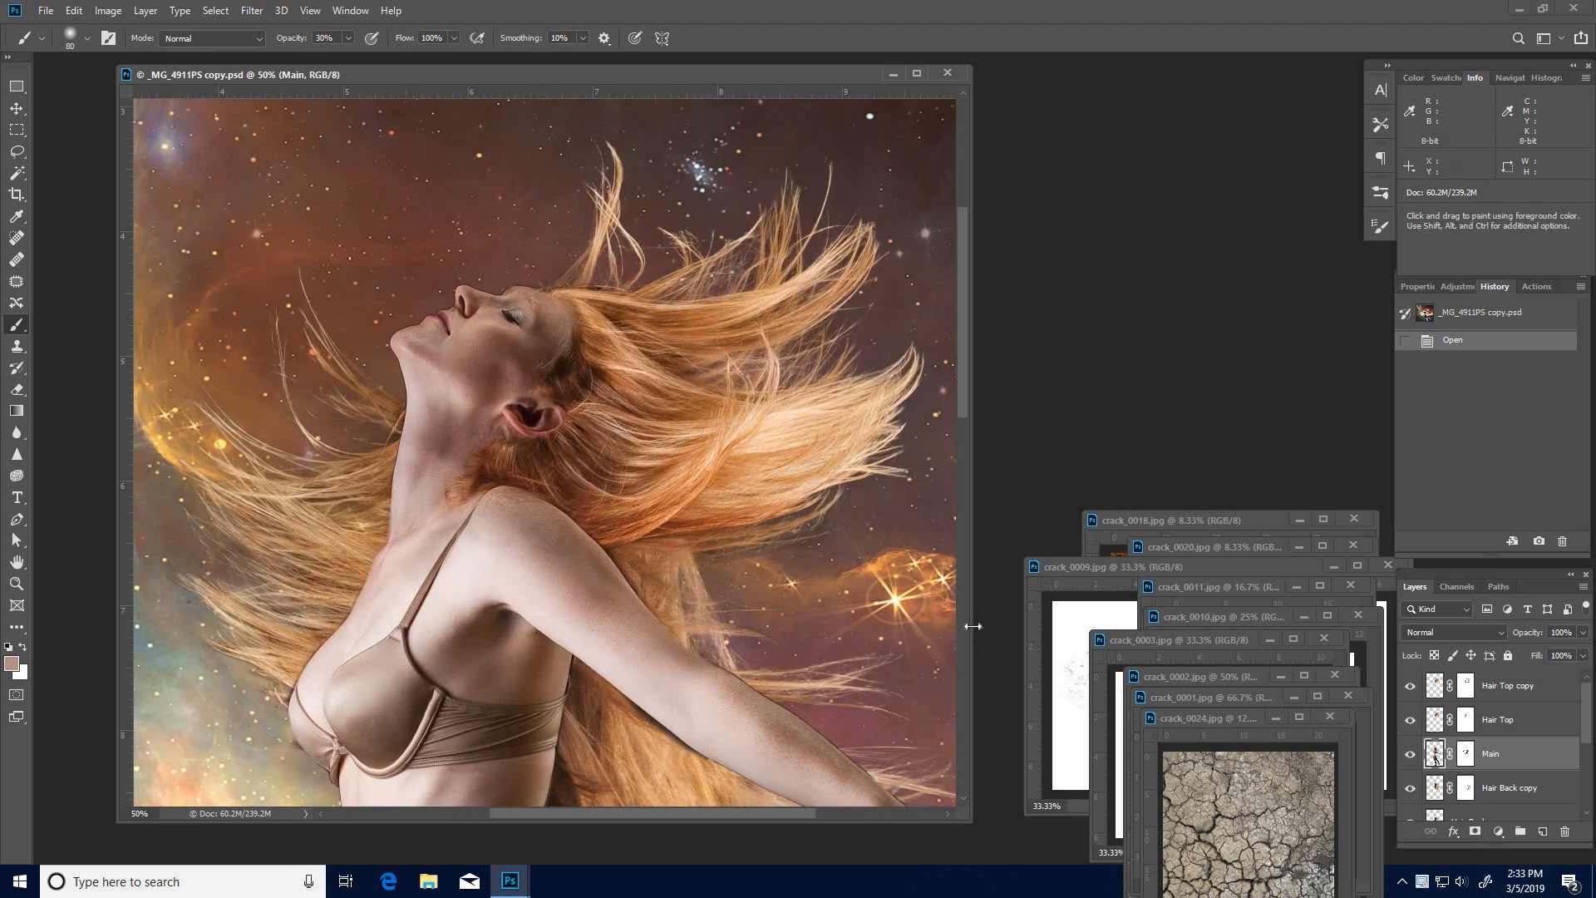
drag(971, 629, 1240, 630)
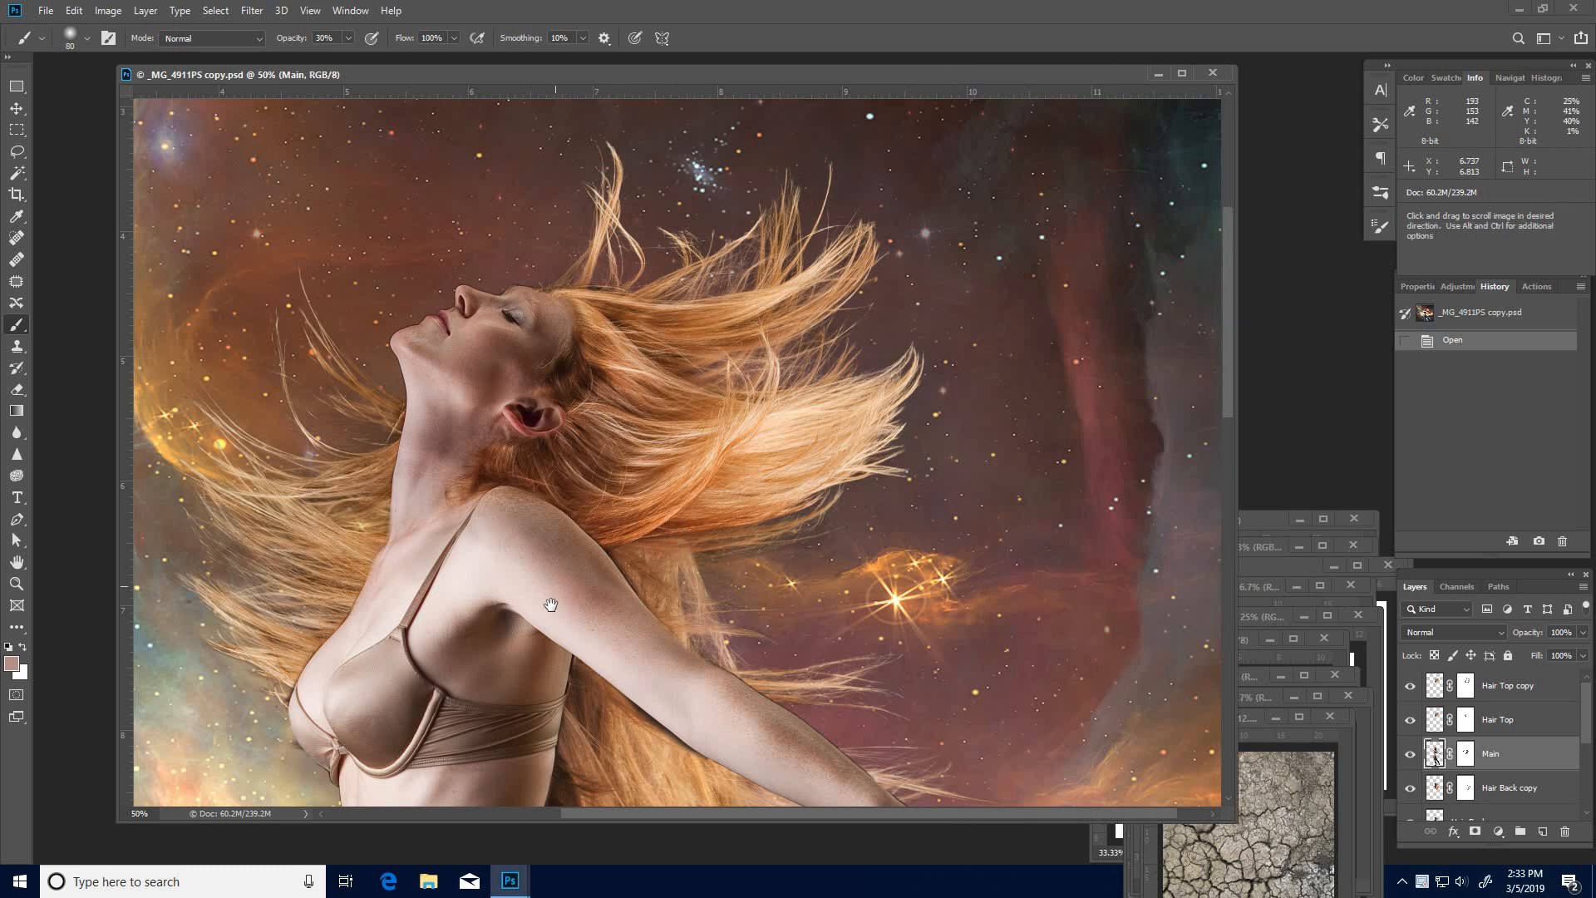
drag(560, 591, 637, 444)
scroll(741, 604, down, 5)
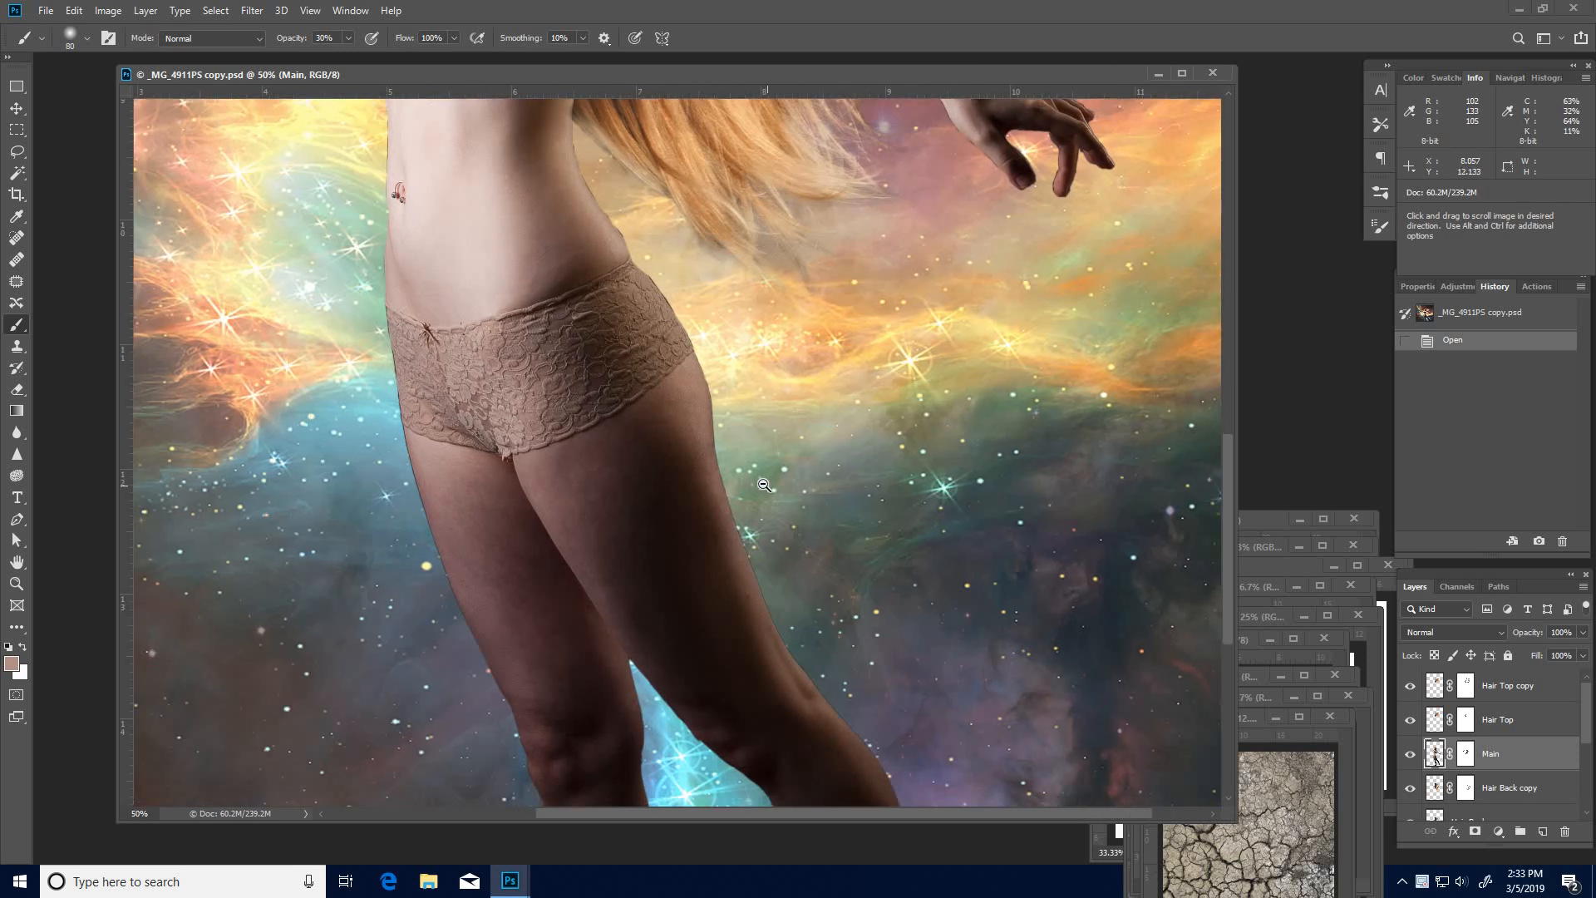
alt+click(765, 483)
alt+click(765, 483)
alt+click(764, 483)
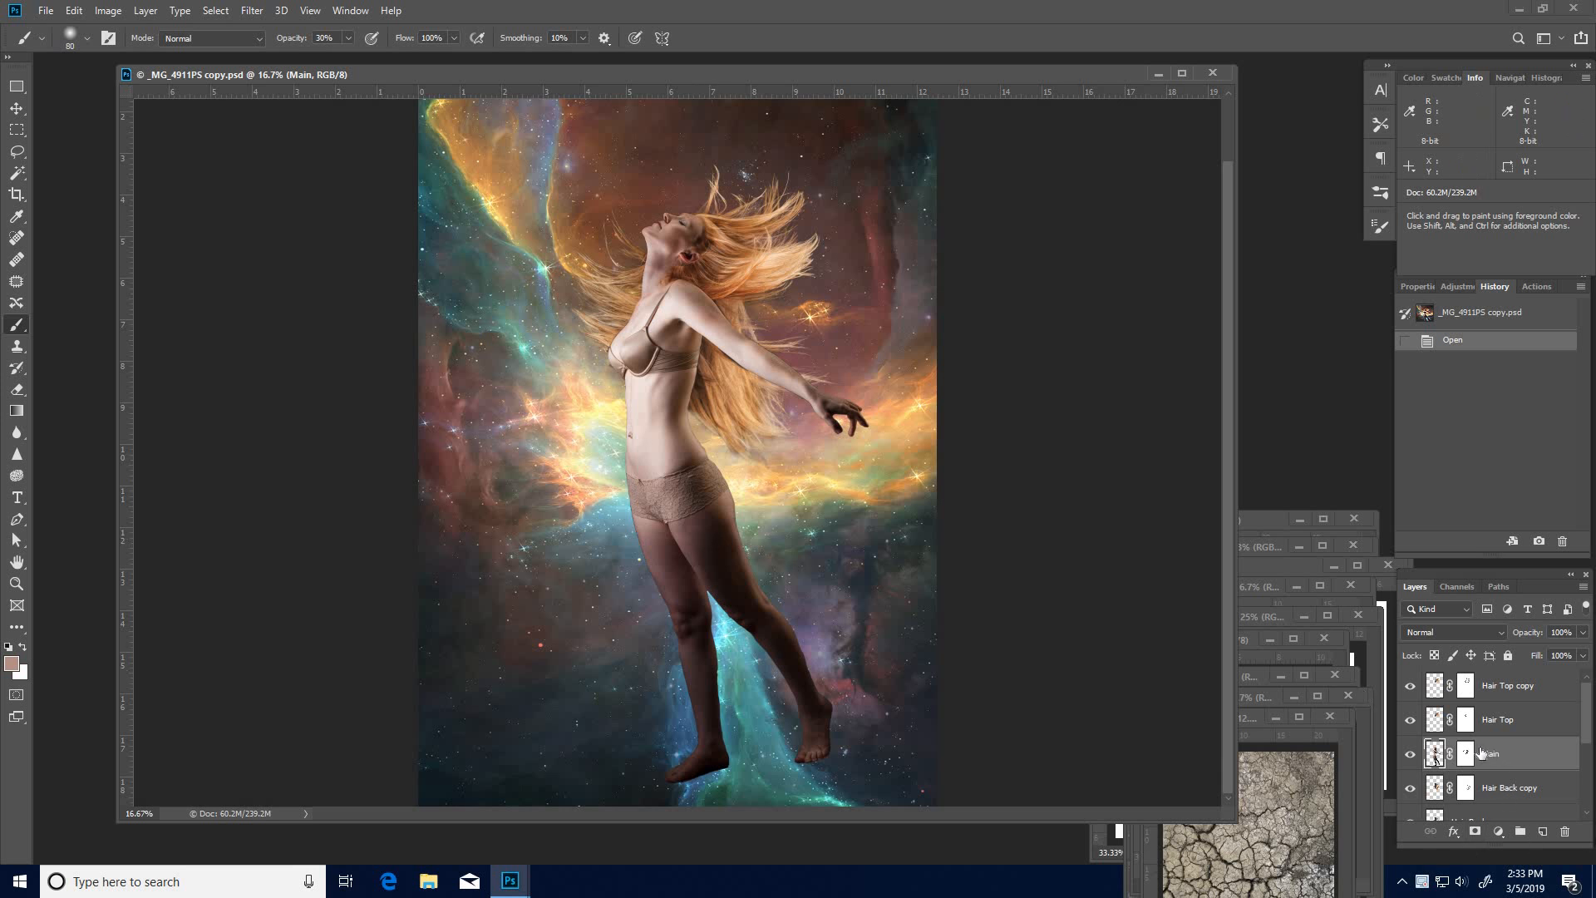
click(1409, 754)
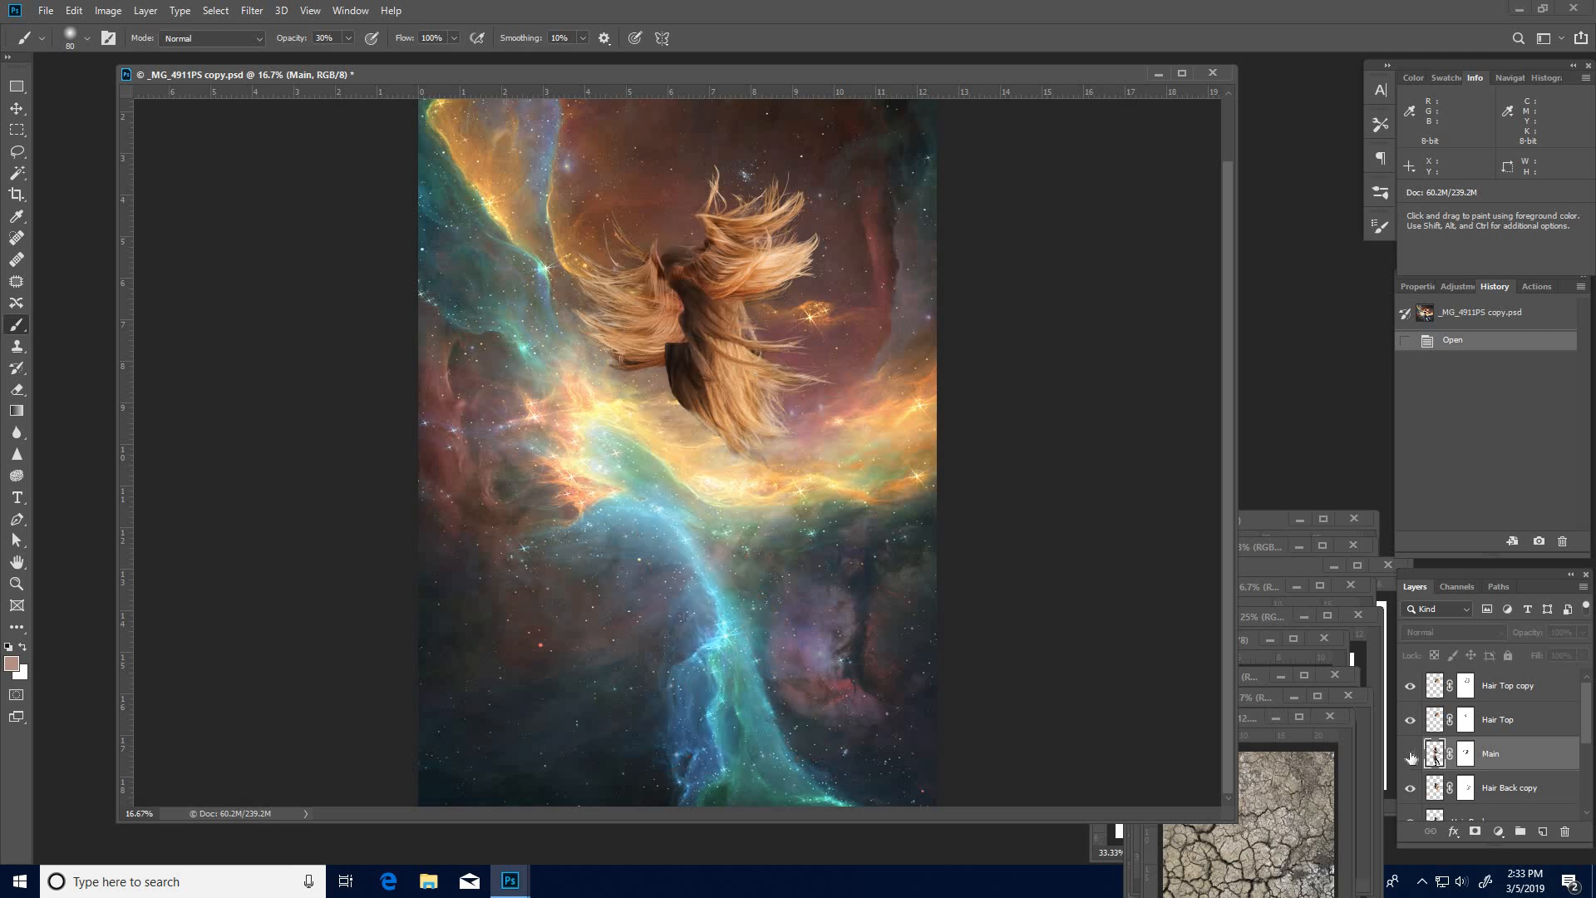
click(1410, 755)
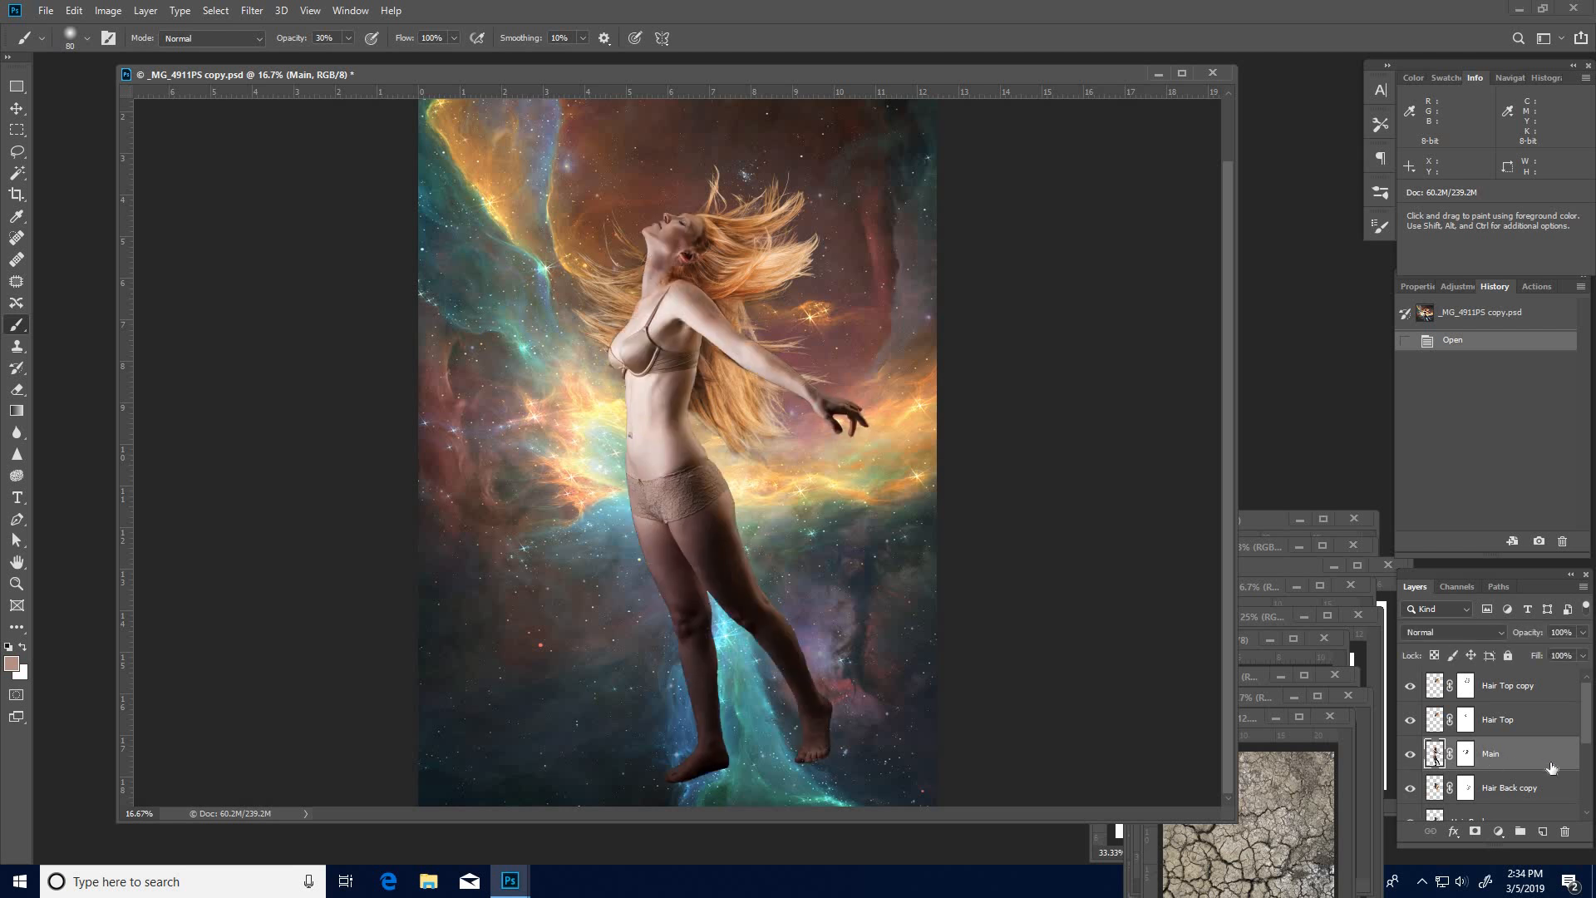
Step: Create a new layer named "Break Away" directly above the Main layer
key(ctrl+shift+n)
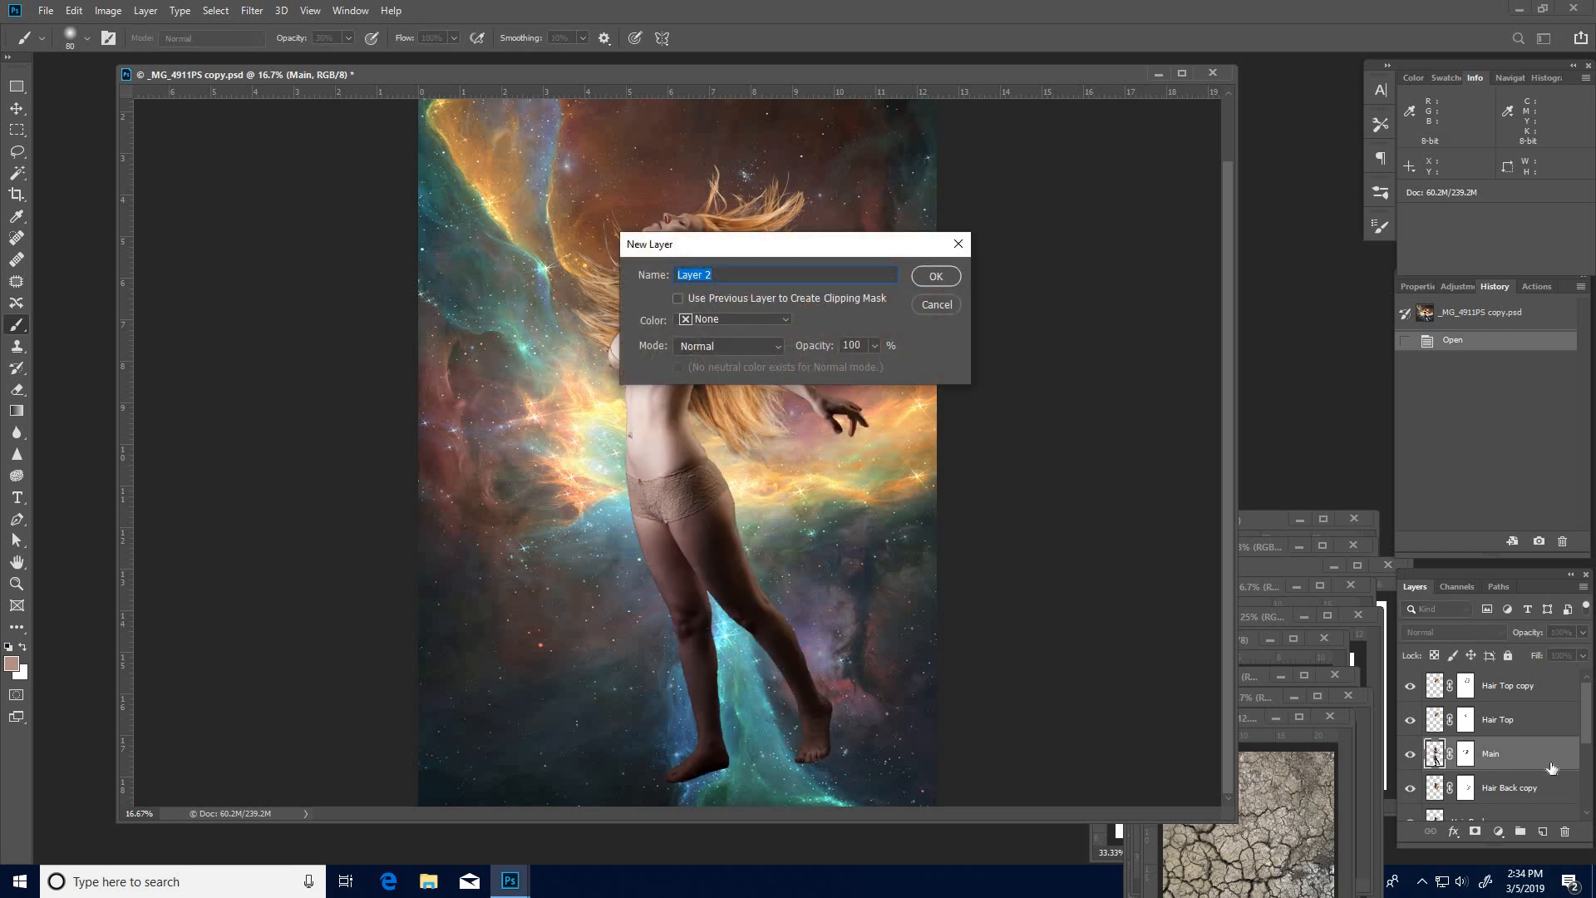
text(Break Away)
click(934, 278)
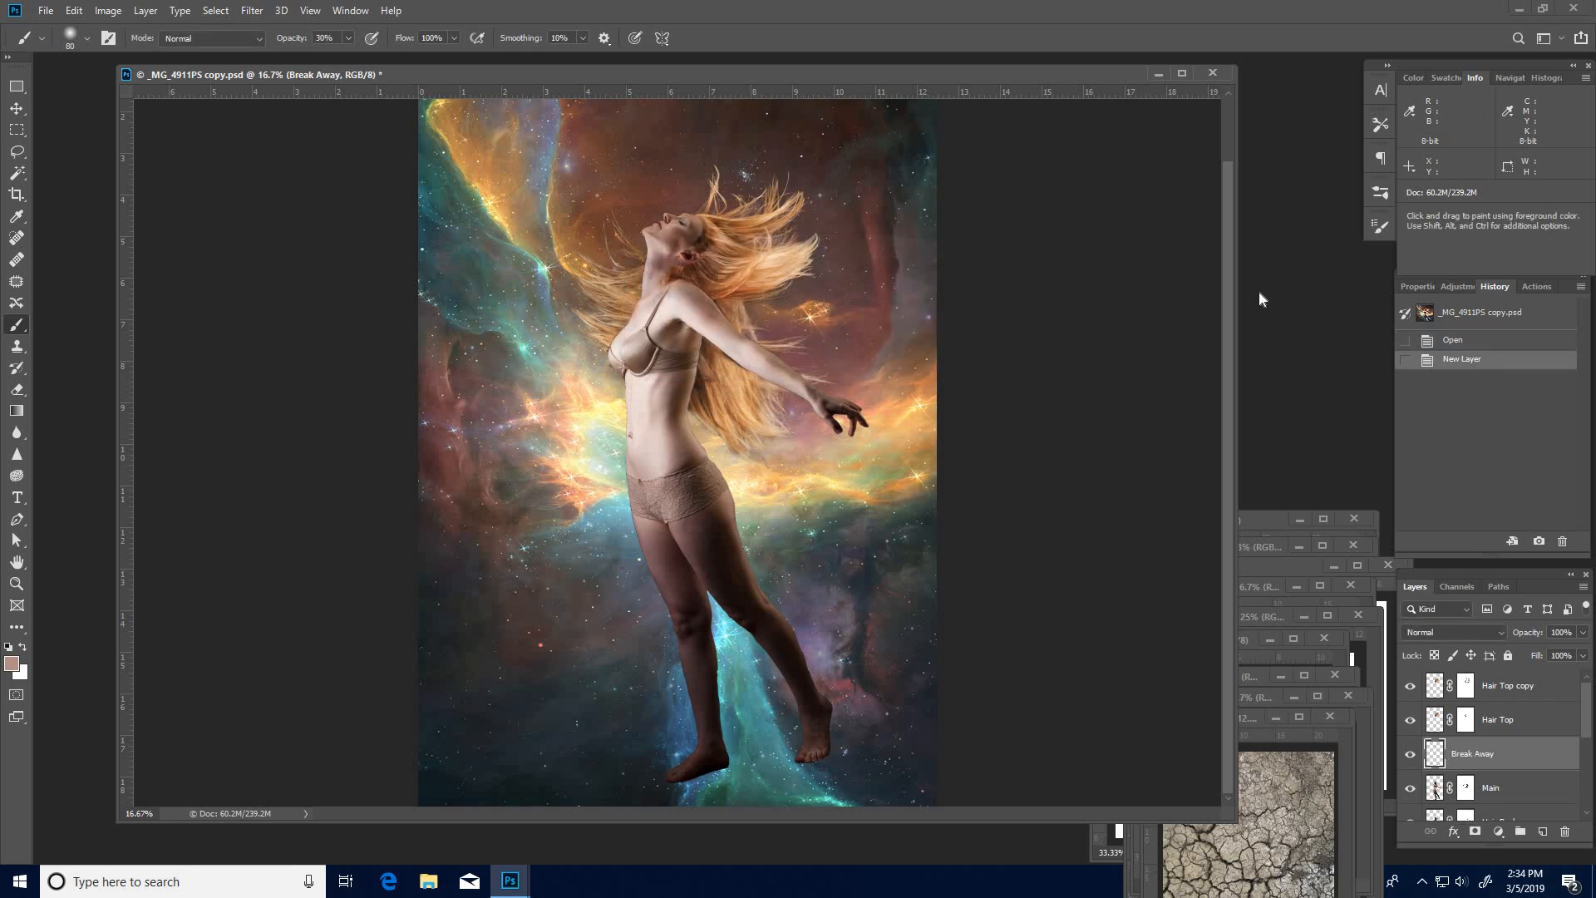
Step: Set the Clone Stamp brush's Scattering to 250% scatter with a count of 2, after checking its Shape Dynamics
key(s)
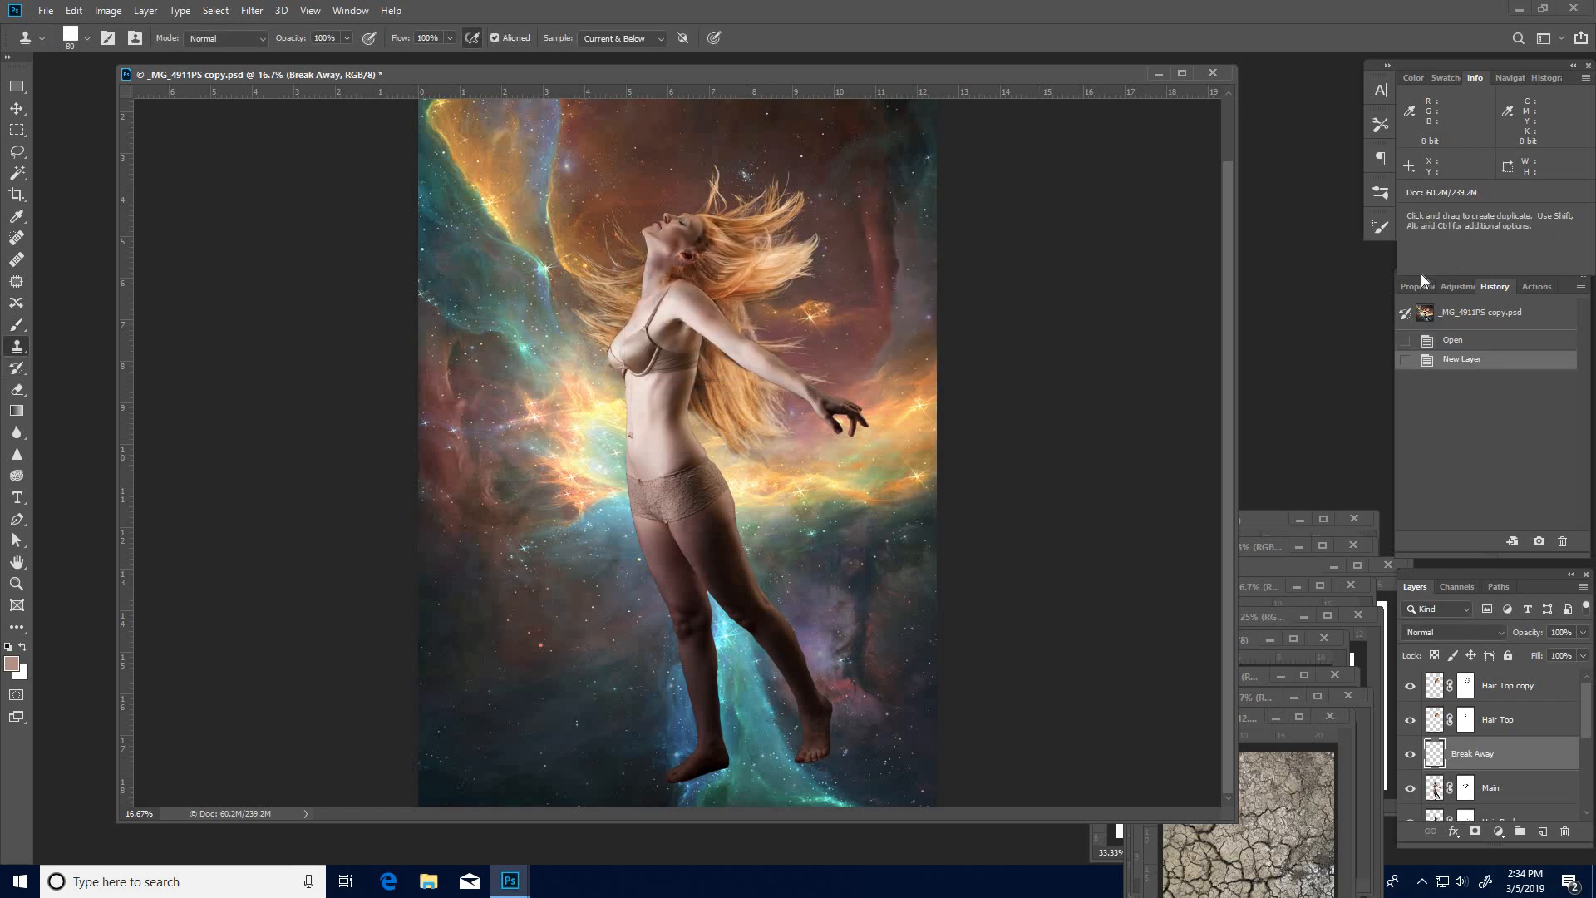
click(1383, 227)
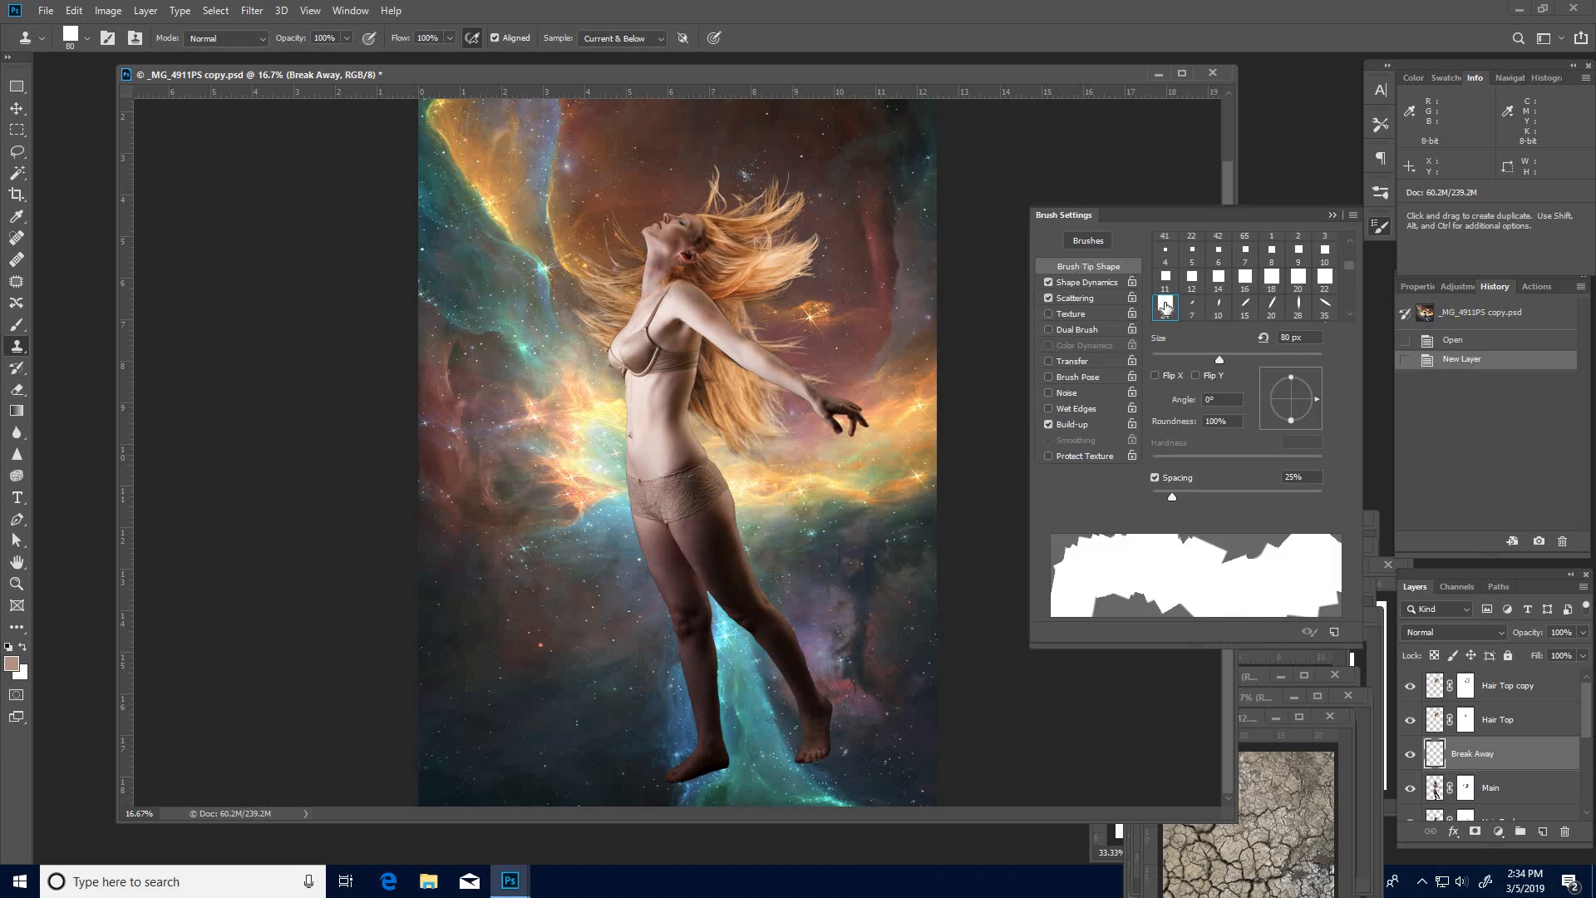
click(1086, 283)
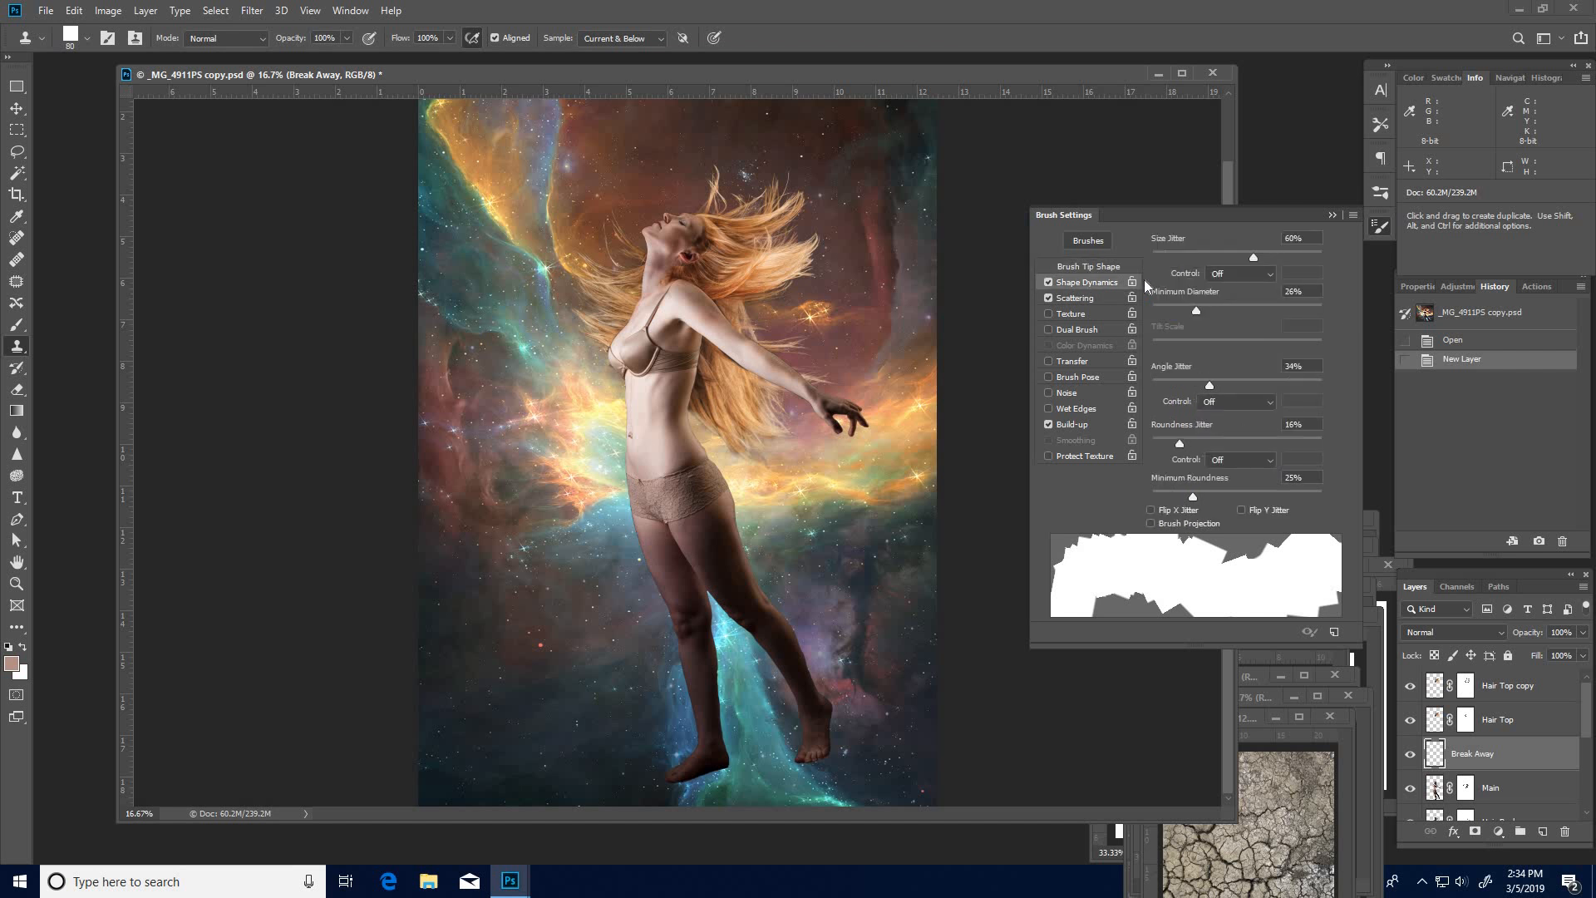
mouse_move(1253, 256)
mouse_down()
mouse_move(1218, 263)
mouse_move(1162, 316)
mouse_up()
click(1076, 298)
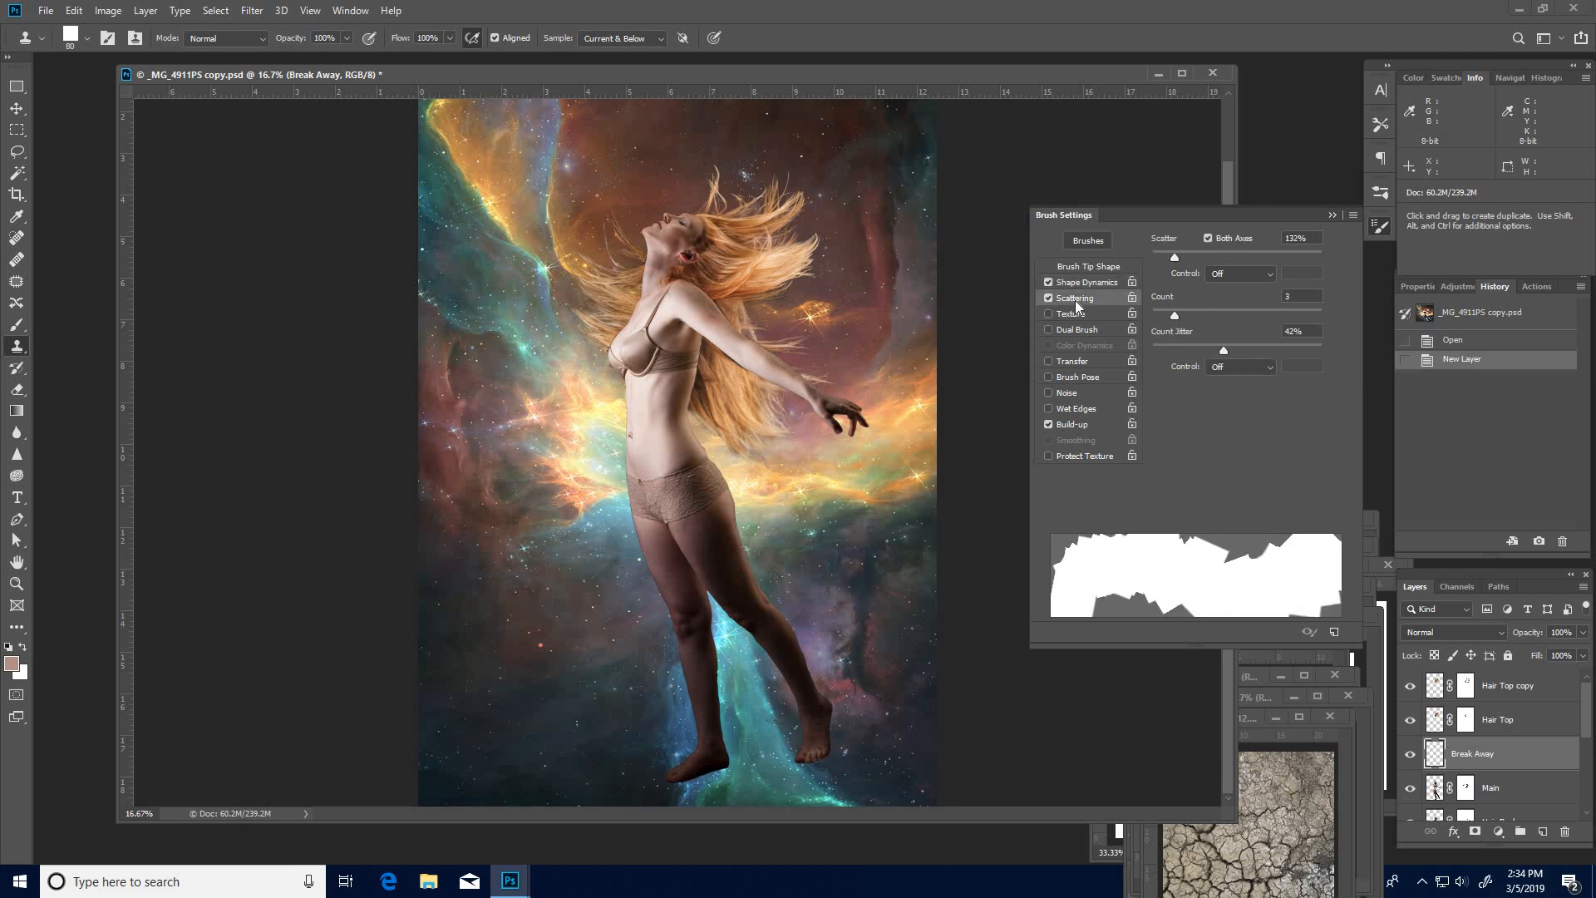
mouse_move(1174, 321)
mouse_down()
mouse_move(1227, 323)
mouse_move(1167, 326)
mouse_up()
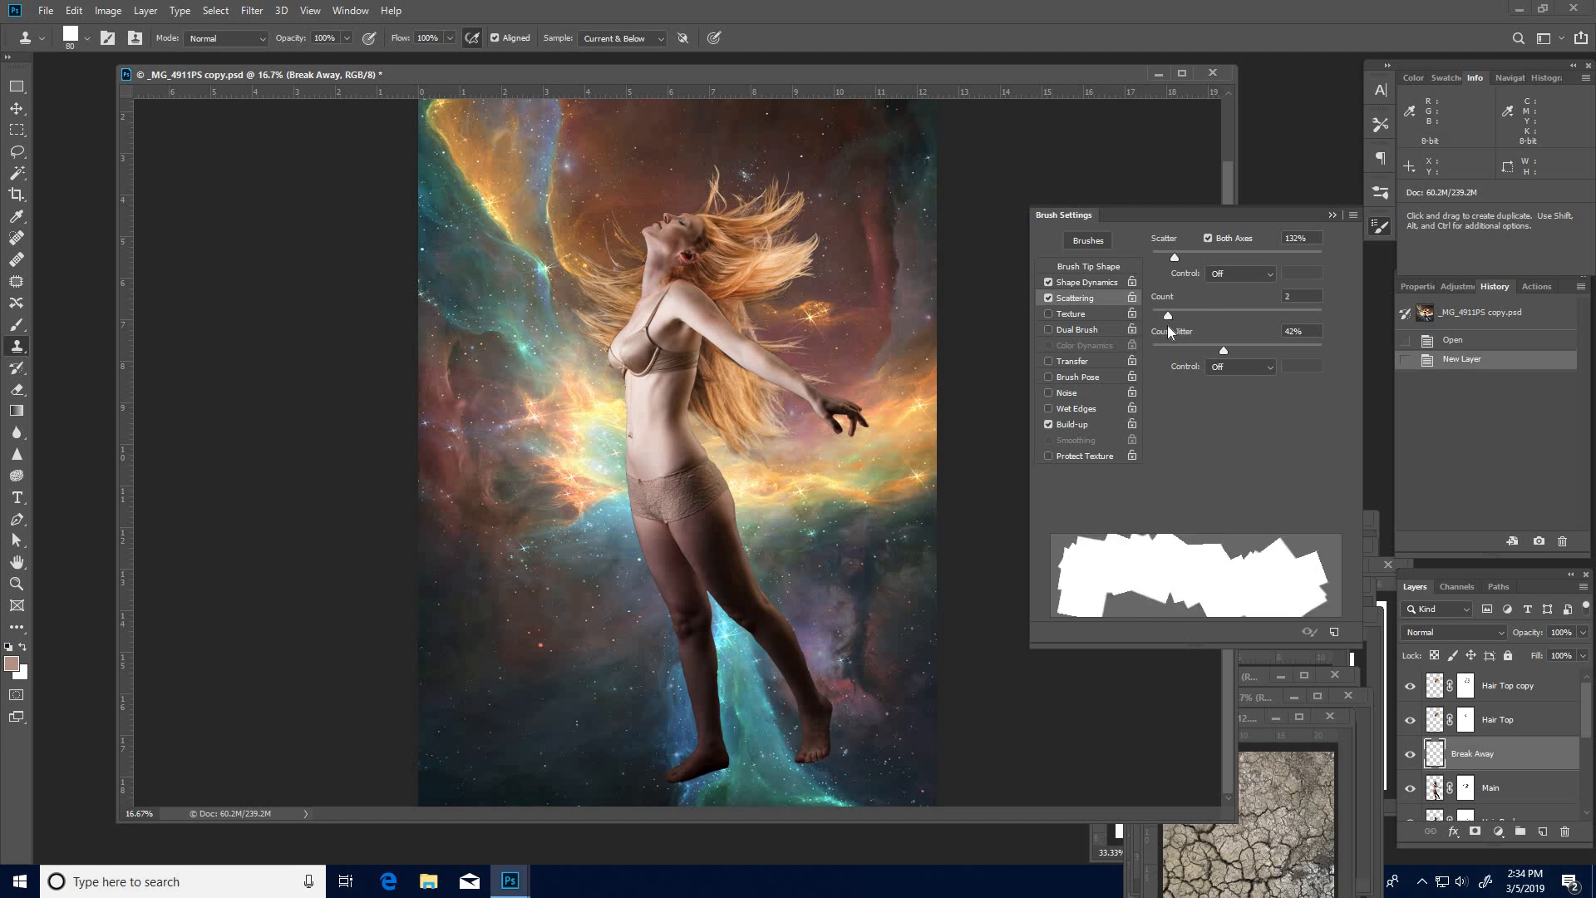
mouse_move(1173, 257)
mouse_down()
mouse_move(1272, 272)
mouse_move(1195, 276)
mouse_up()
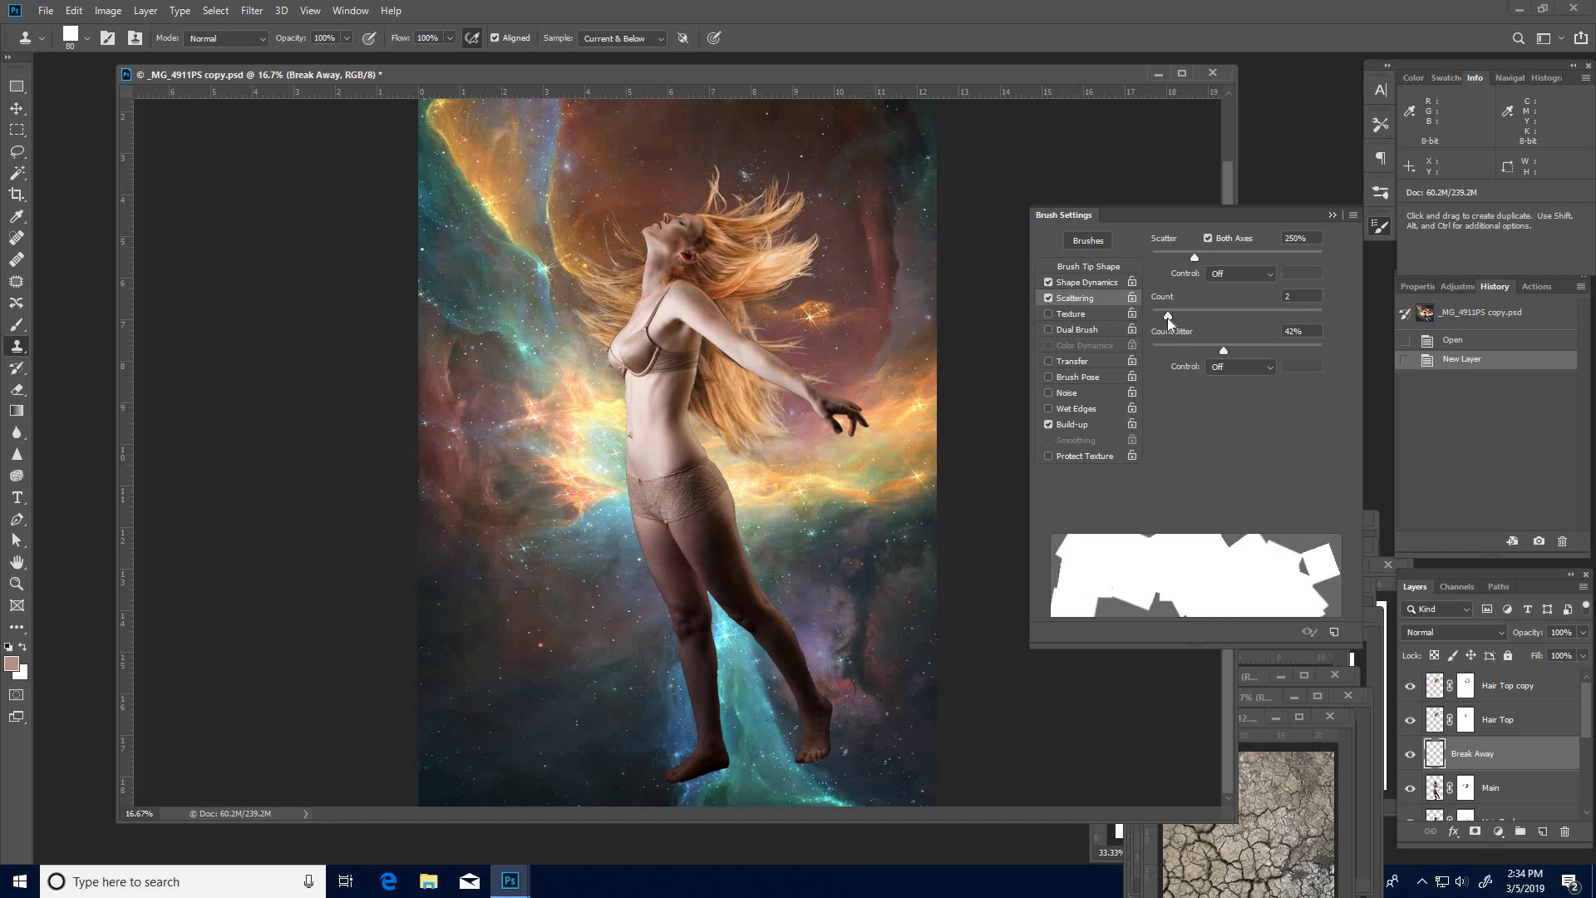
click(1331, 215)
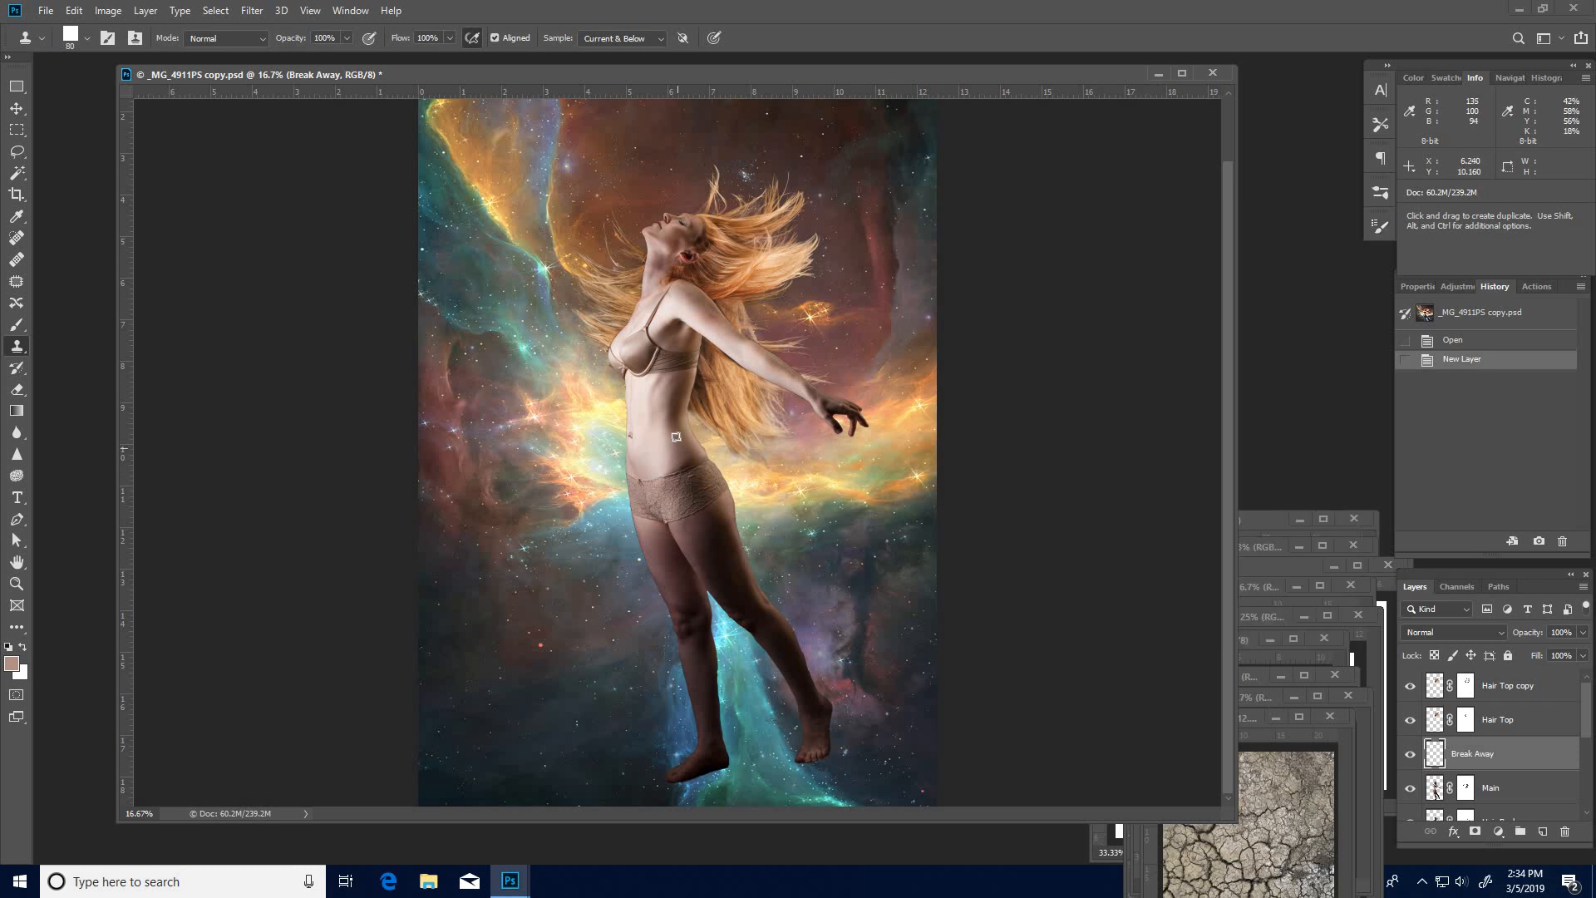
Step: Clone pale stomach skin in jagged patches over the lace shorts and both upper thighs on the Break Away layer
scroll(676, 437, up, 3)
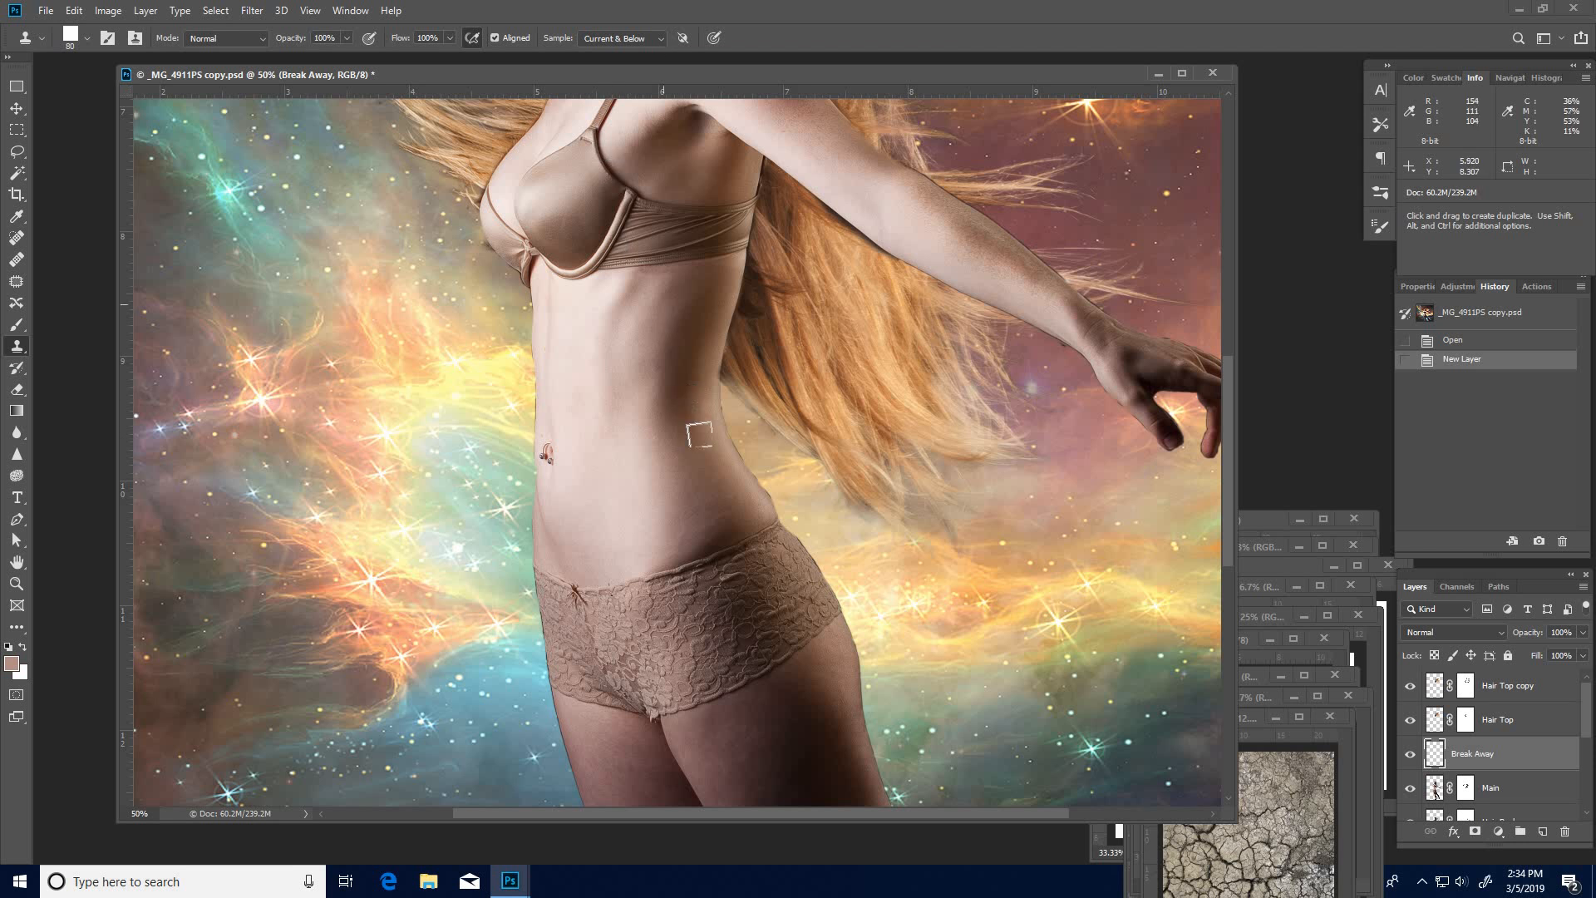
drag(699, 434, 721, 350)
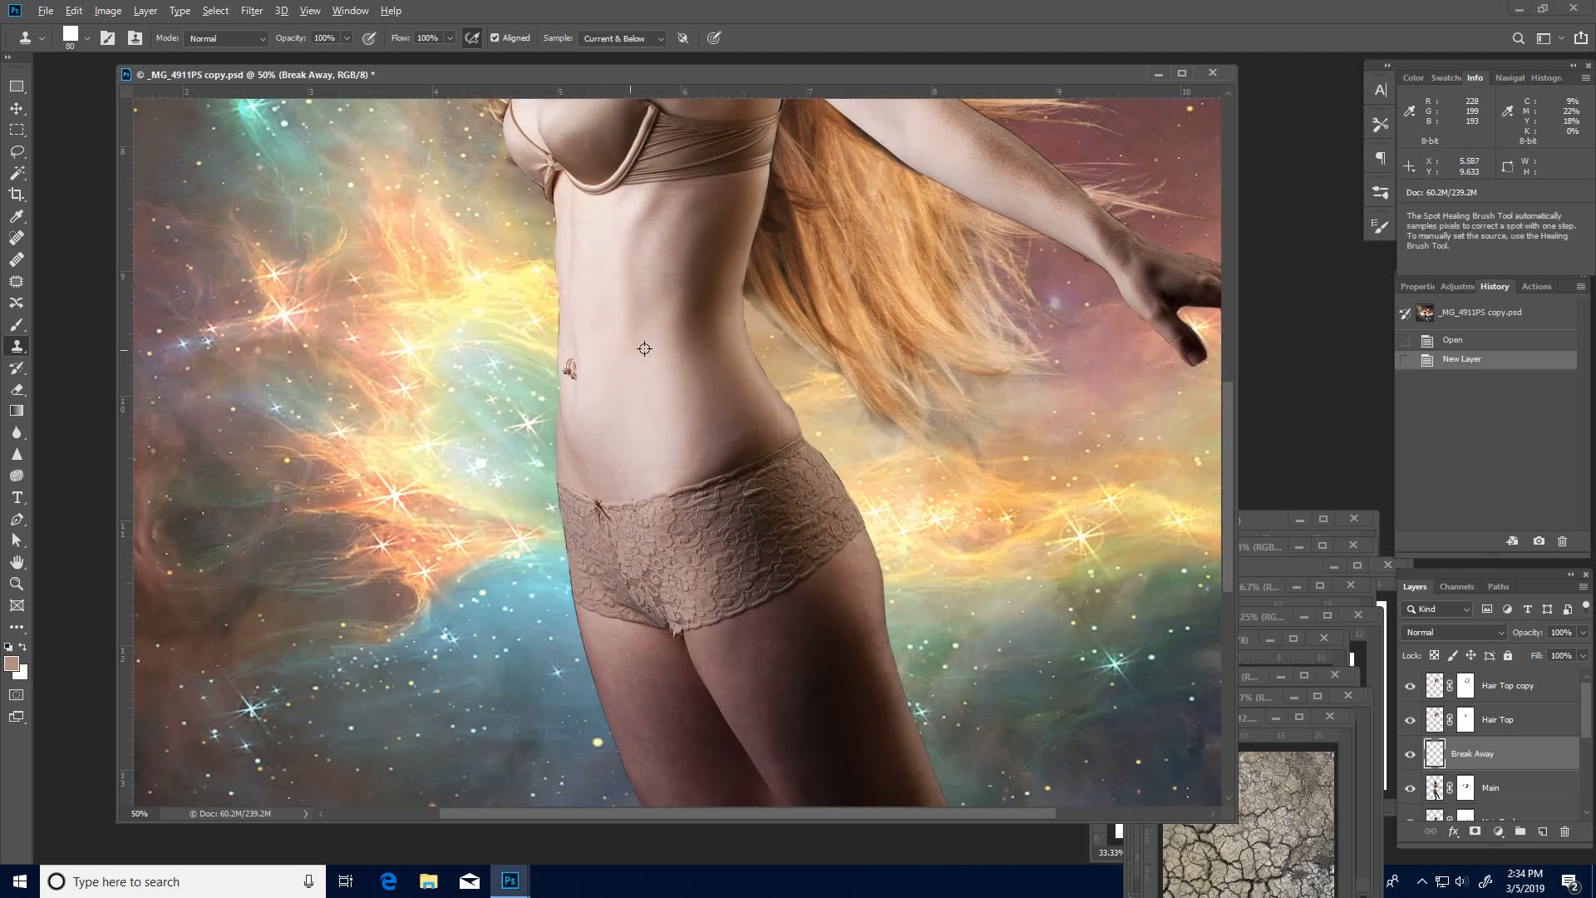
key(alt)
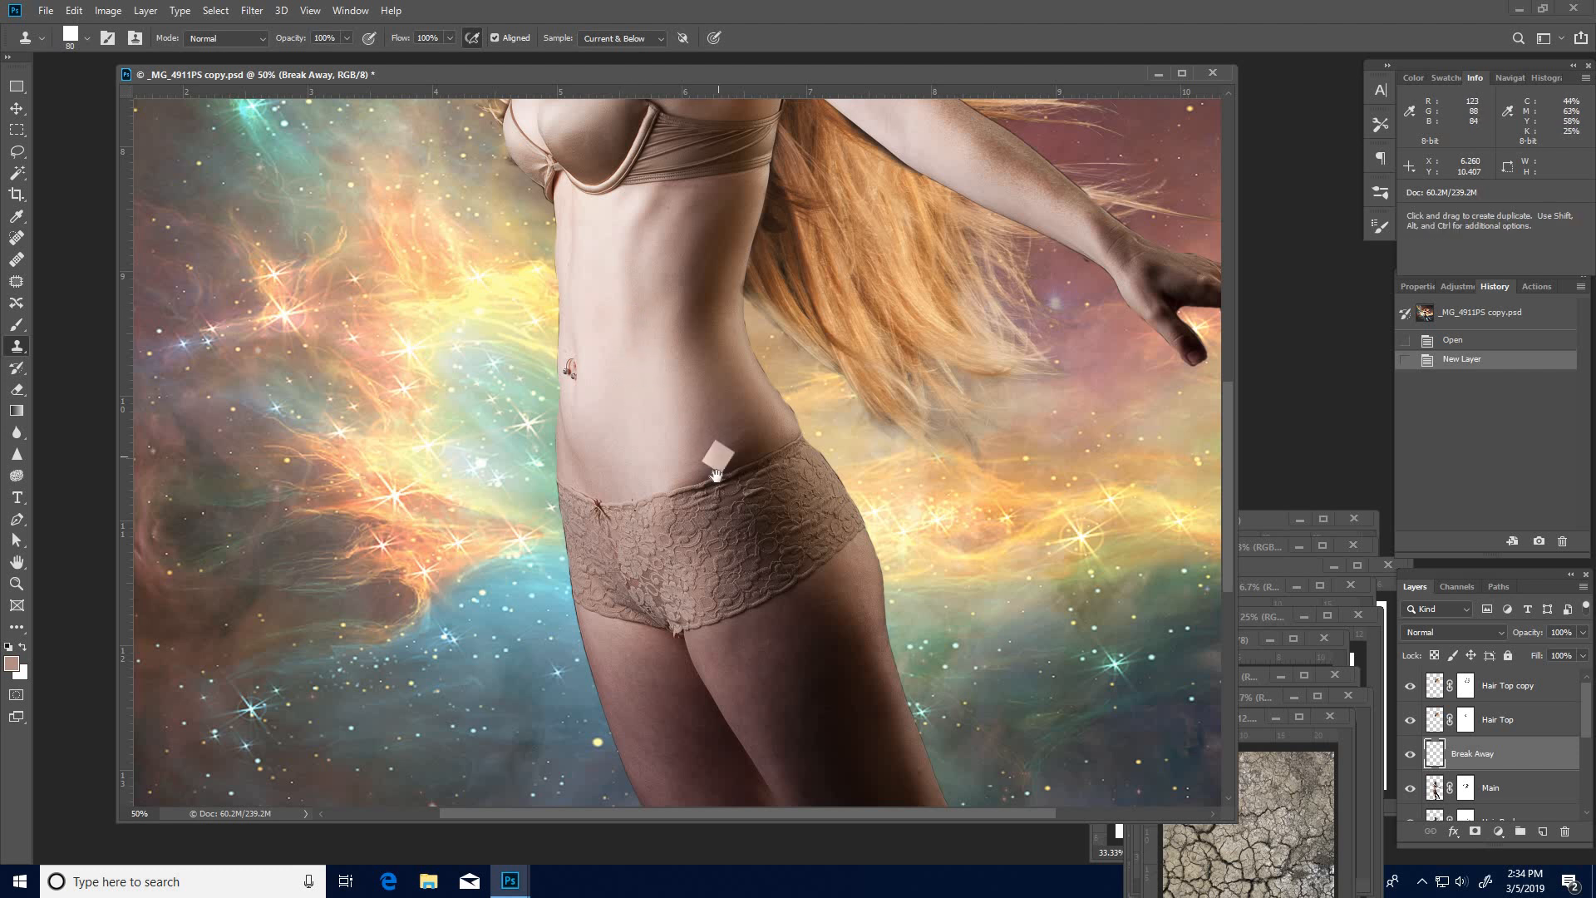
alt+click(719, 545)
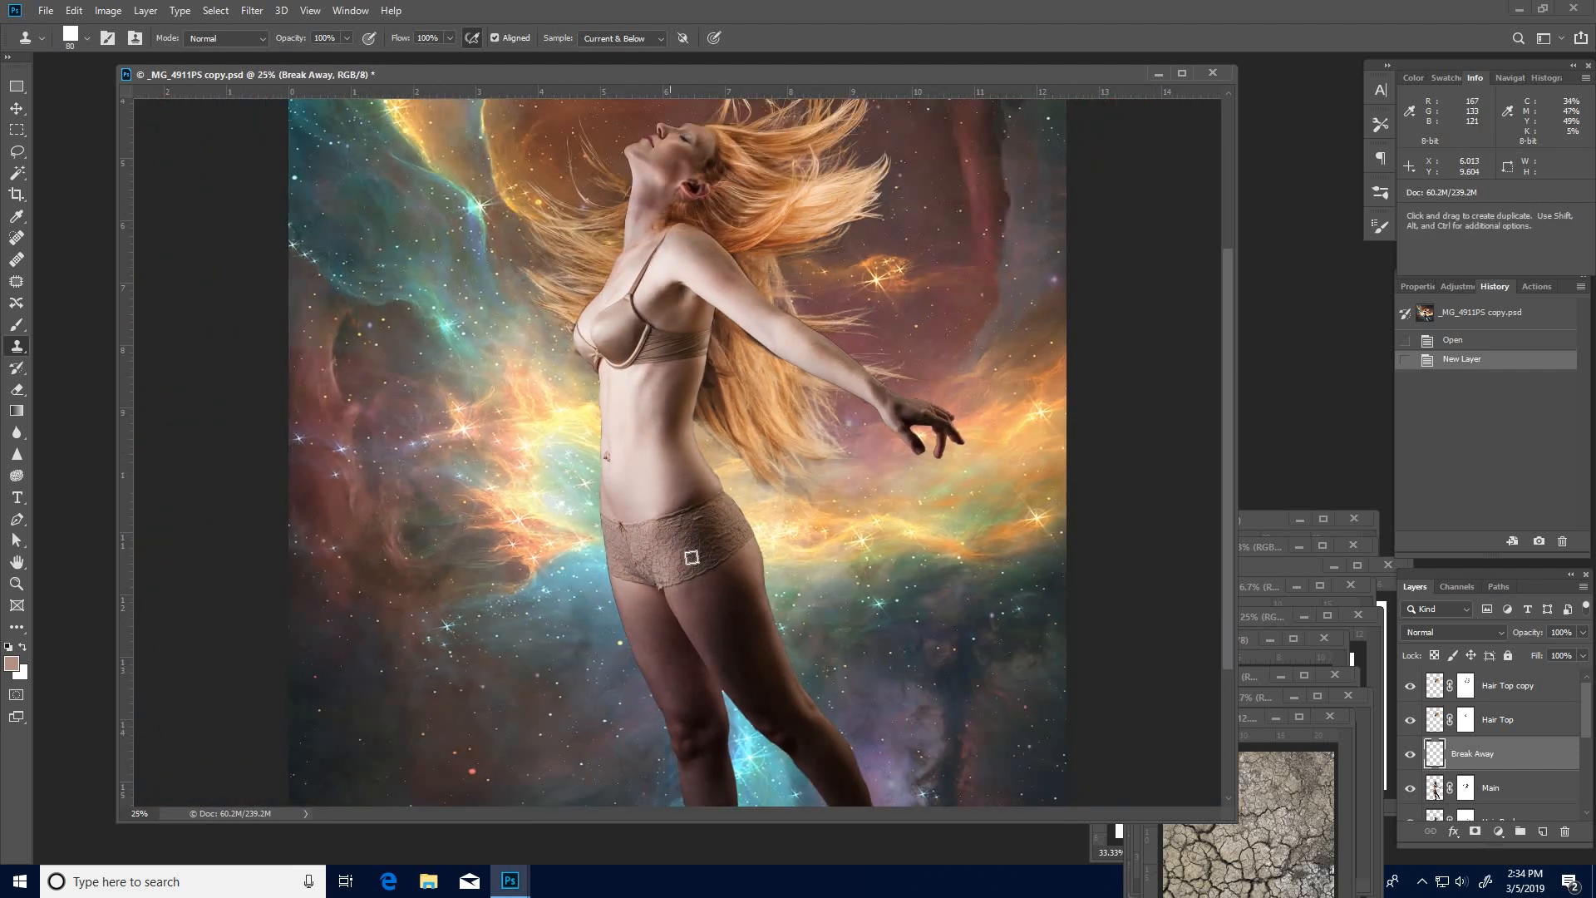
mouse_move(686, 550)
mouse_down()
mouse_move(706, 640)
mouse_move(670, 537)
mouse_up()
alt+click(630, 470)
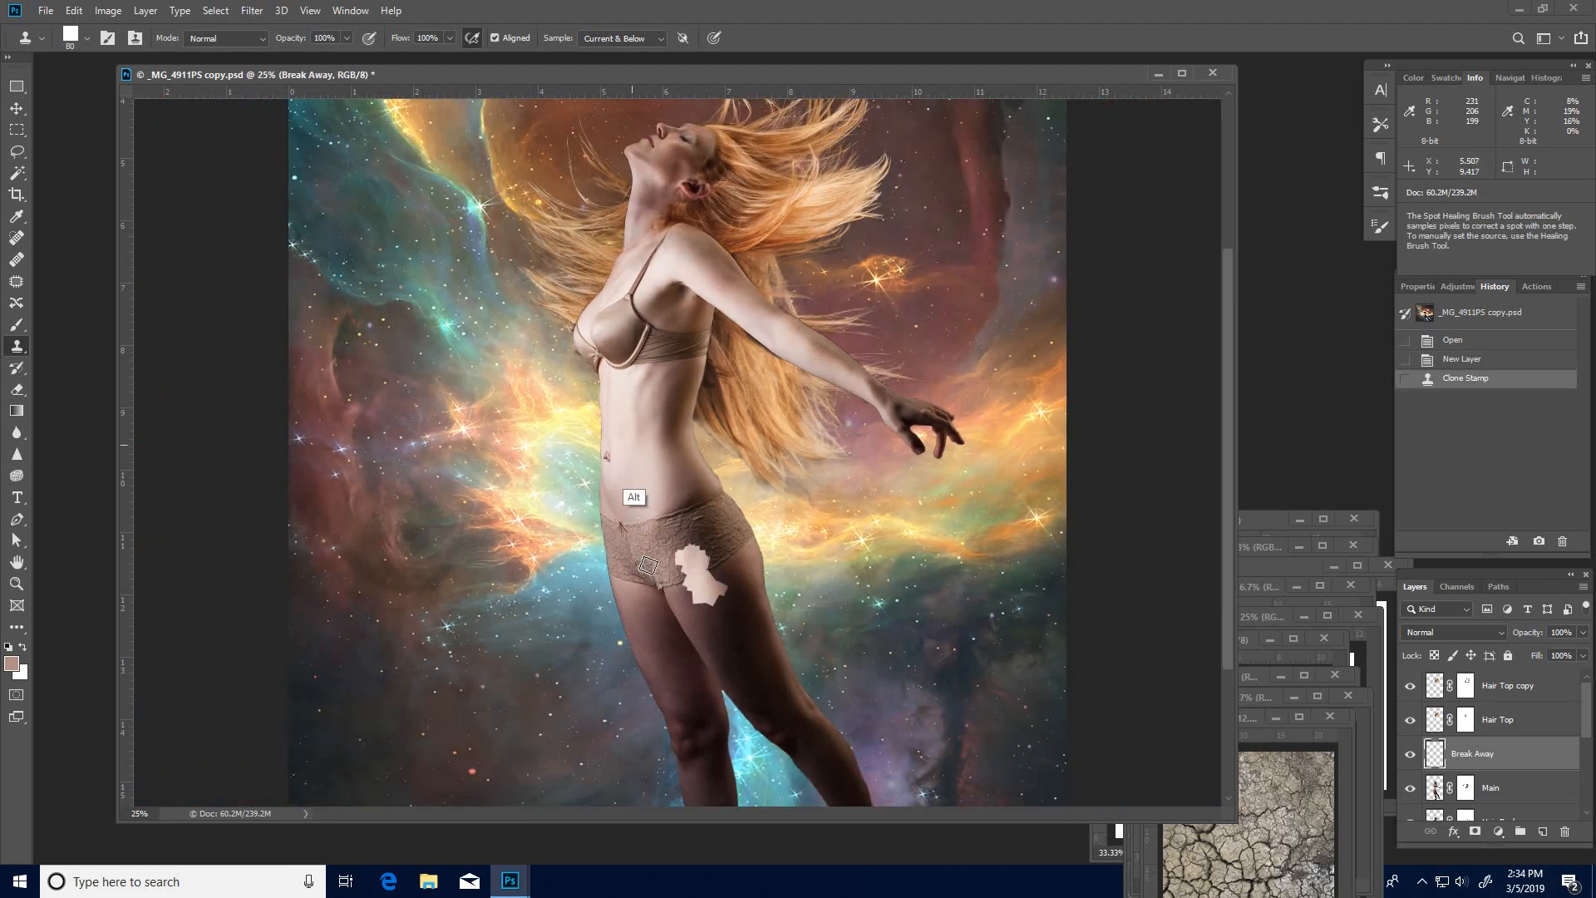
drag(644, 607, 652, 555)
drag(630, 645, 642, 707)
drag(731, 627, 758, 665)
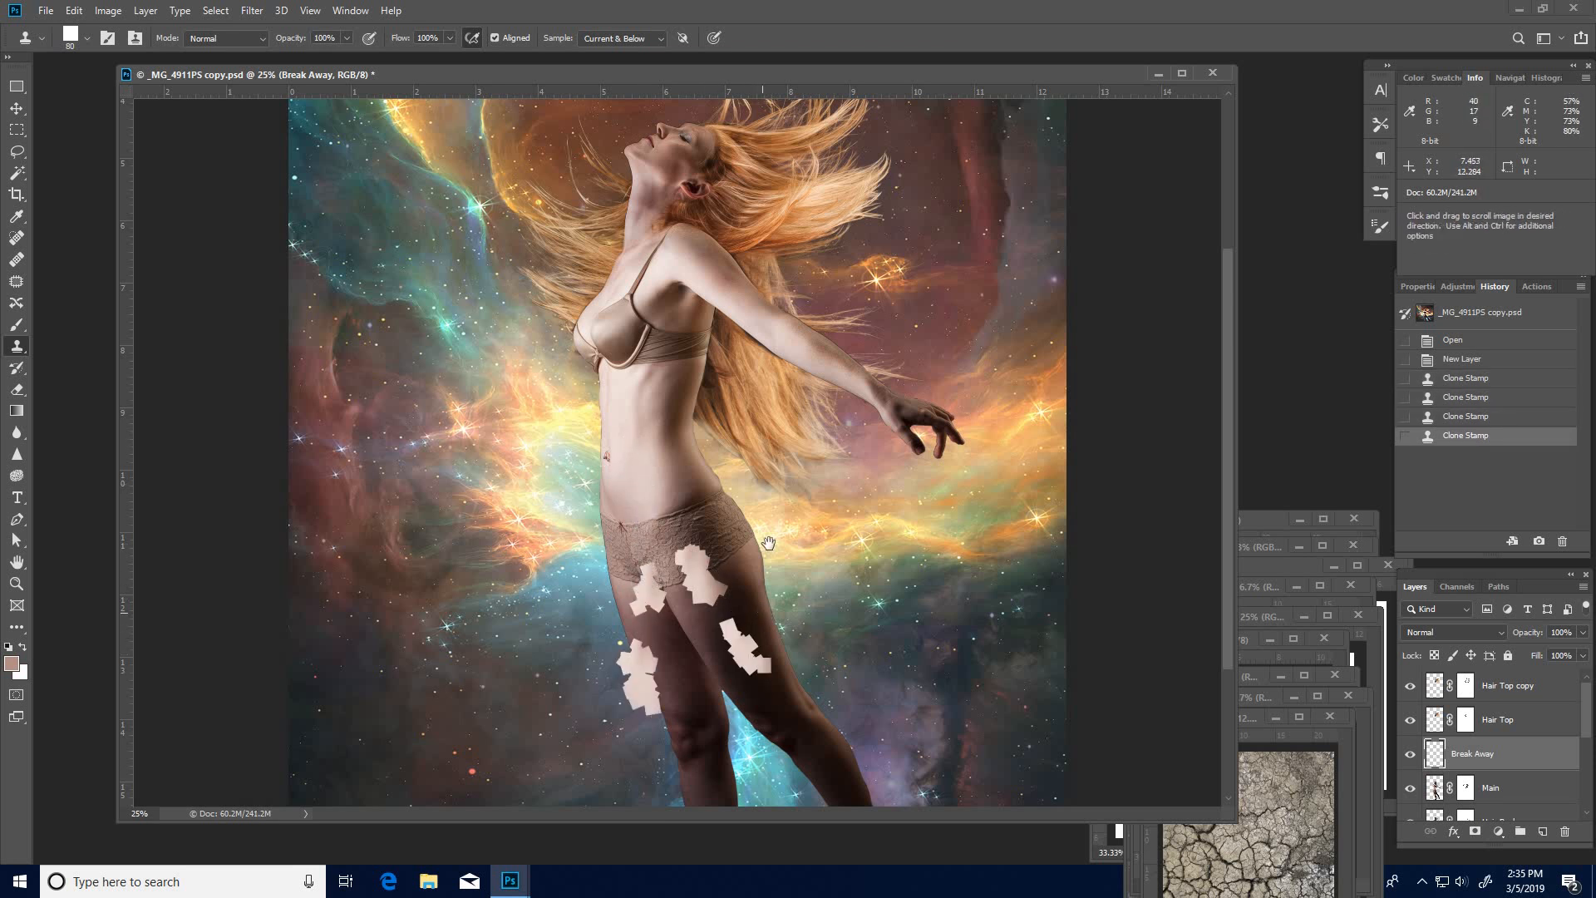
Step: Clone more torso skin in scattered fragments over the rear thigh, the front knee and the upper shin
scroll(758, 665, down, 2)
alt+click(689, 425)
mouse_move(747, 522)
mouse_down()
mouse_move(775, 584)
mouse_move(732, 640)
mouse_move(669, 665)
mouse_up()
alt+click(645, 356)
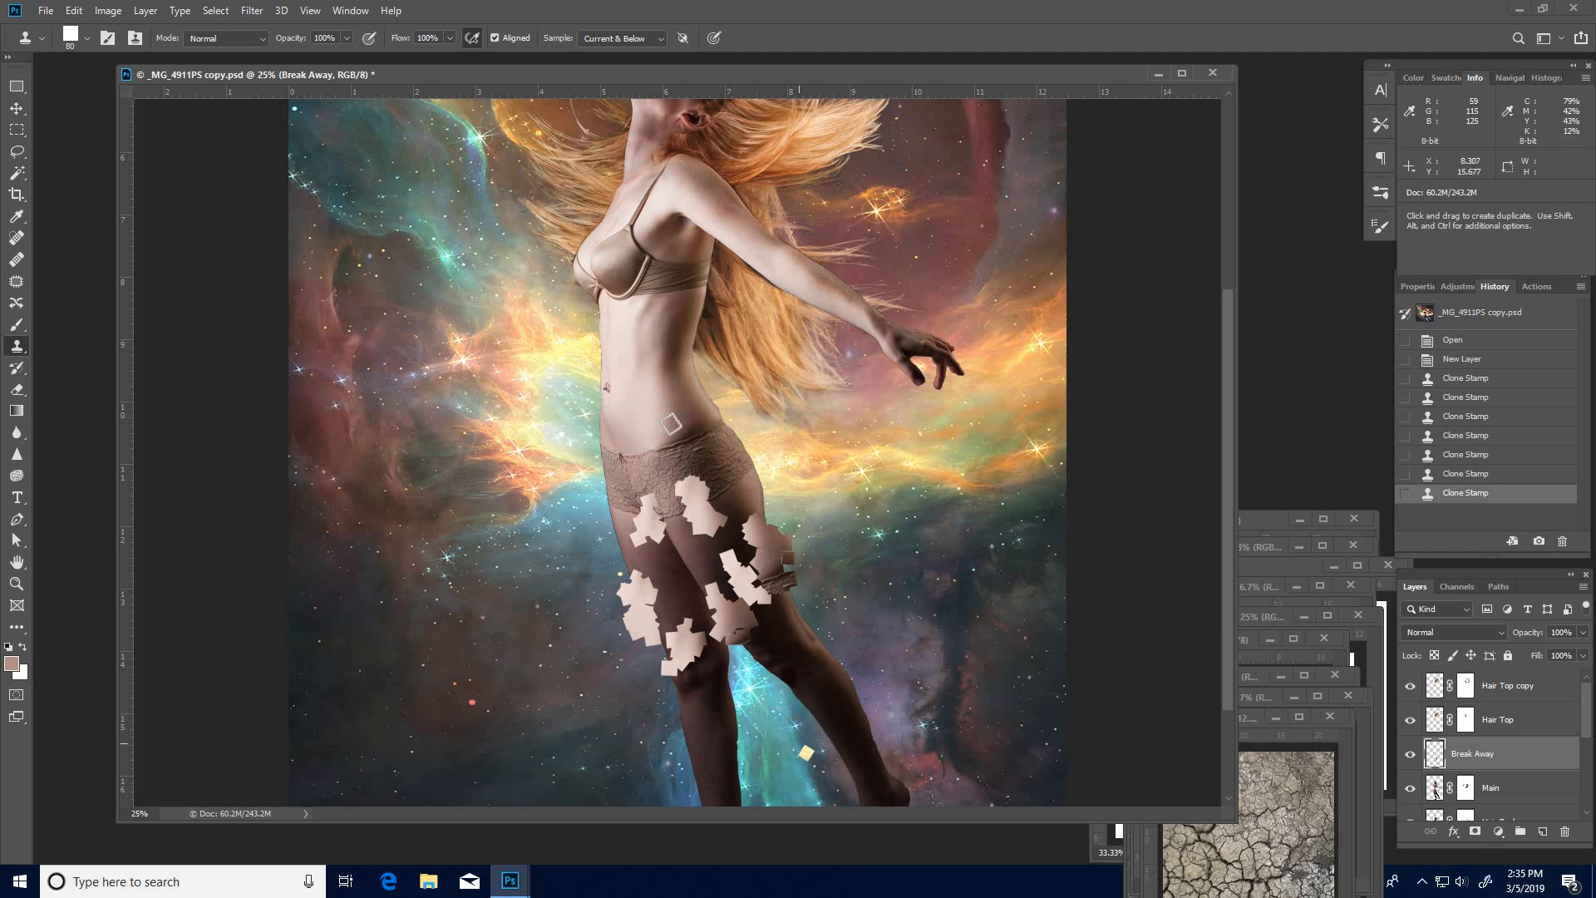
drag(684, 716, 690, 735)
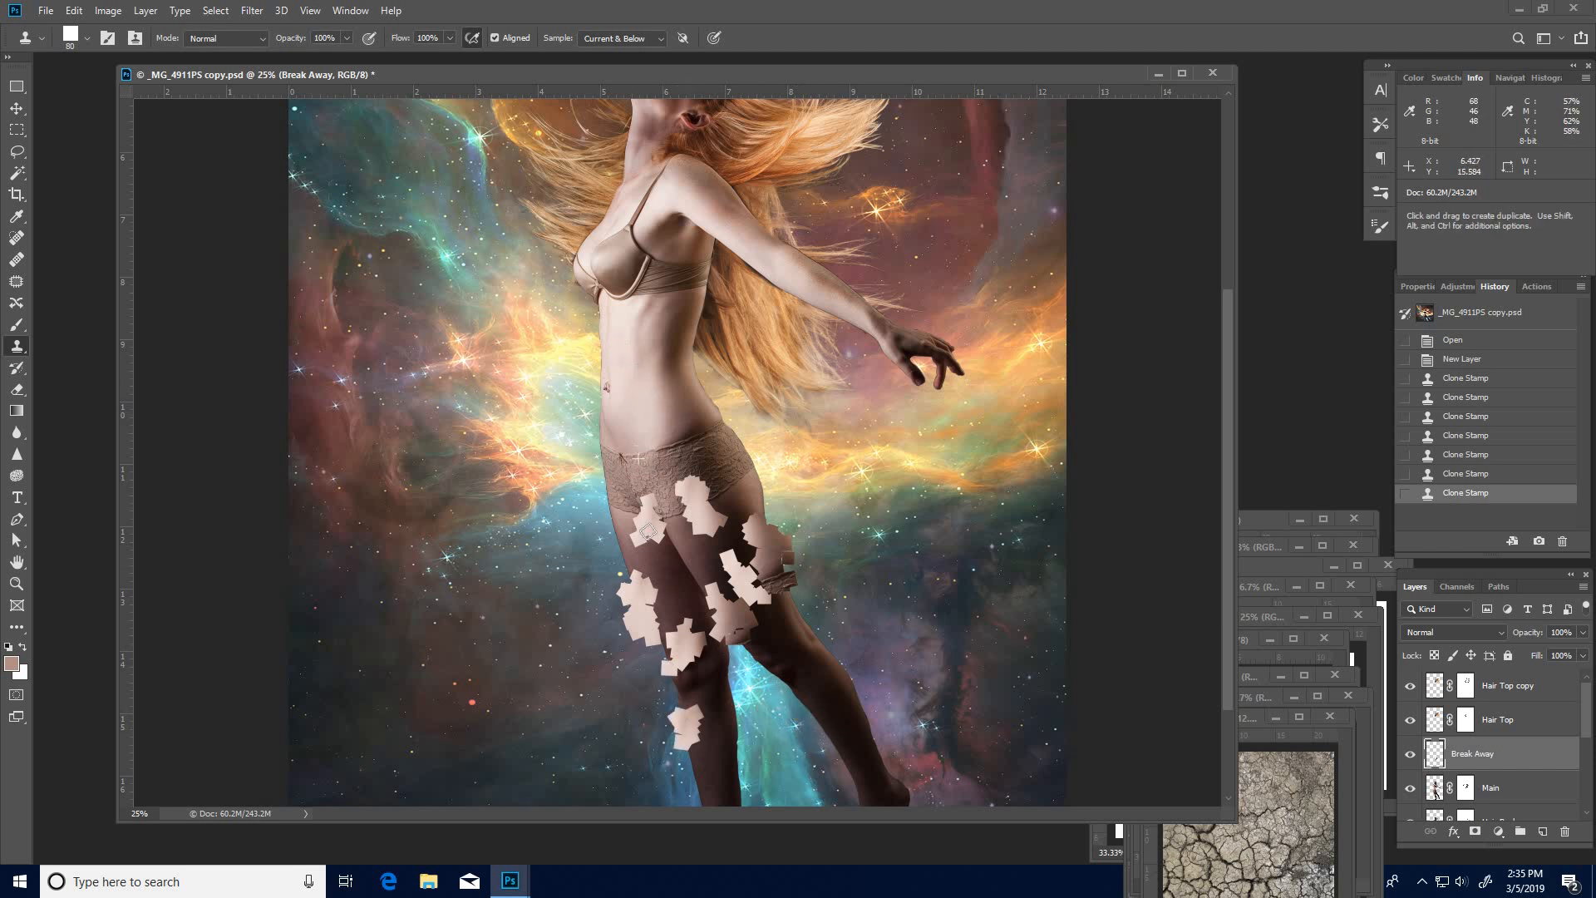
Step: Stamp further cloned fragments on the stomach, the rear knee, the front calf and the background between the legs
scroll(655, 314, down, 2)
drag(648, 295, 660, 305)
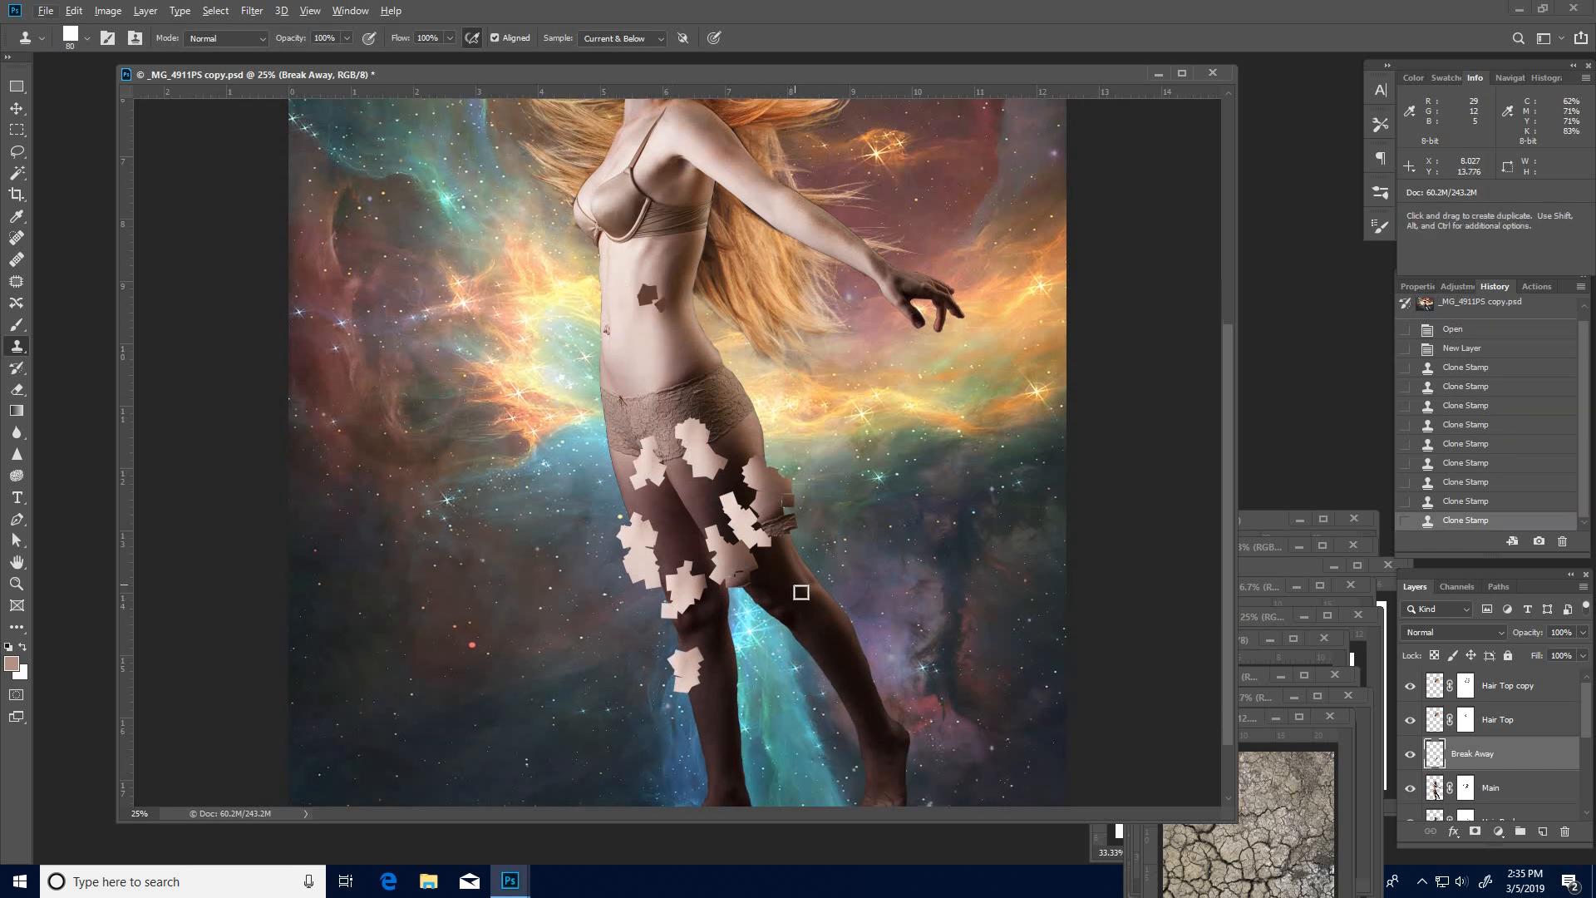
drag(801, 591, 816, 612)
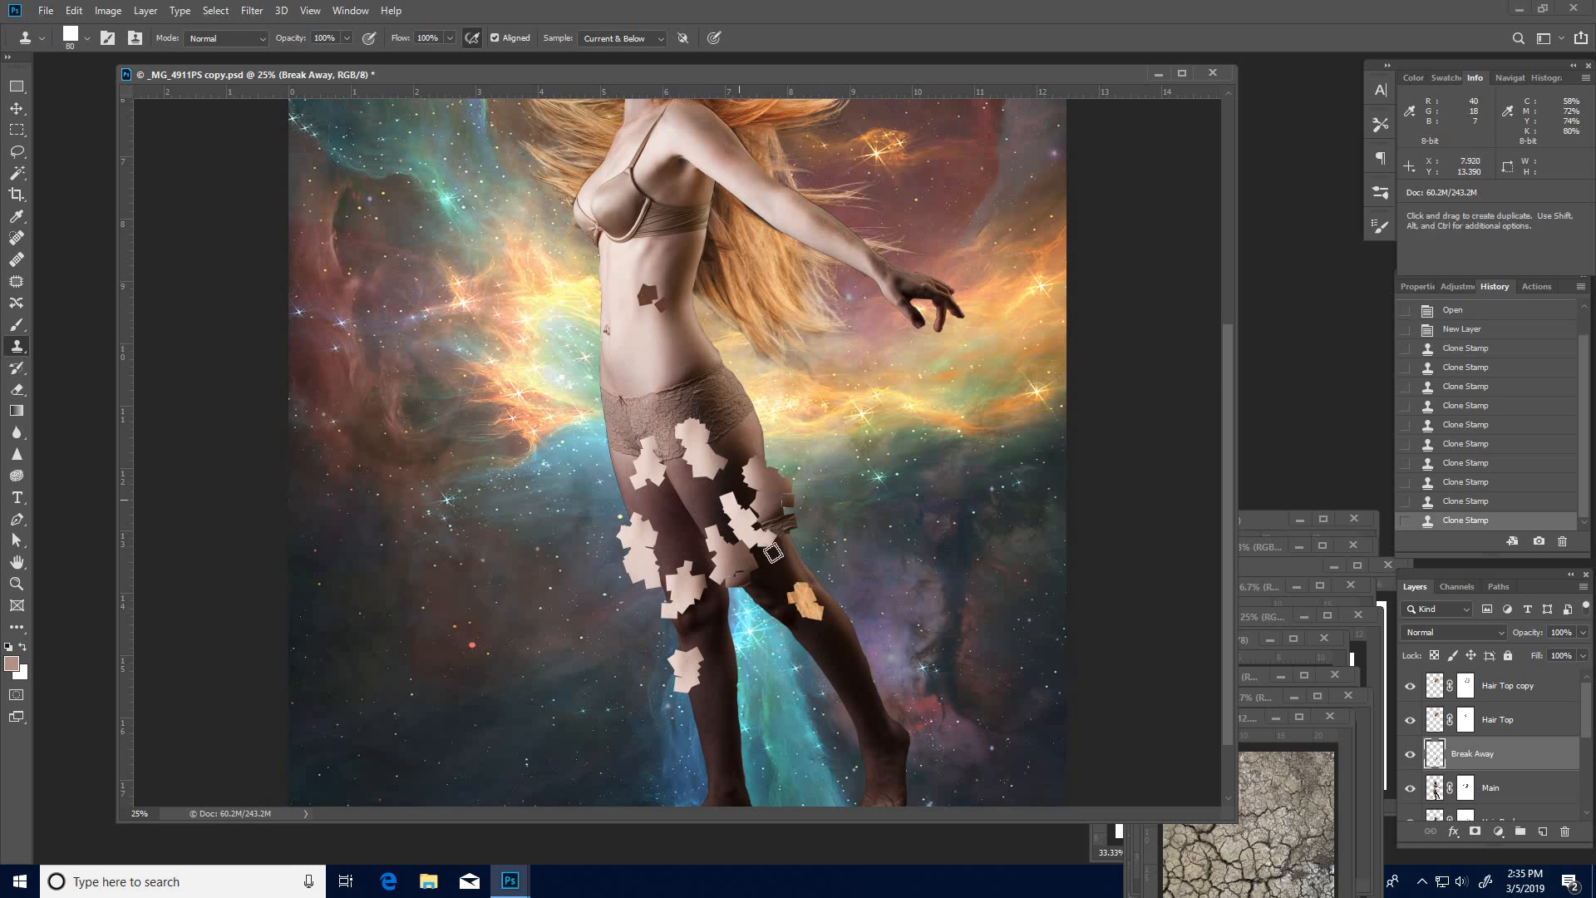
drag(812, 614, 806, 582)
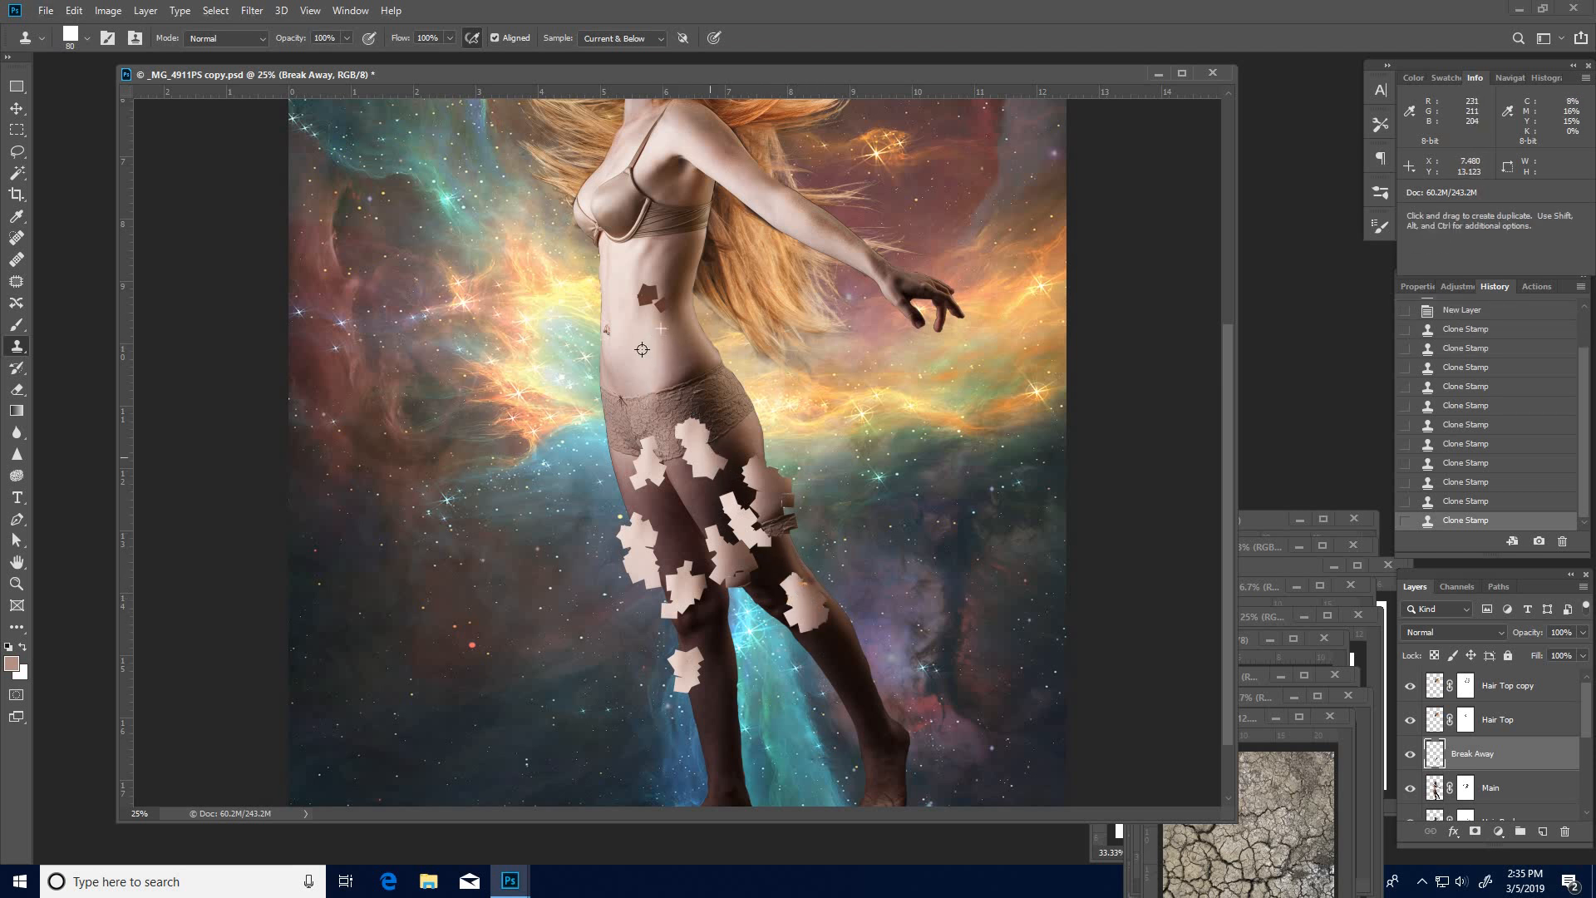
drag(735, 654, 730, 642)
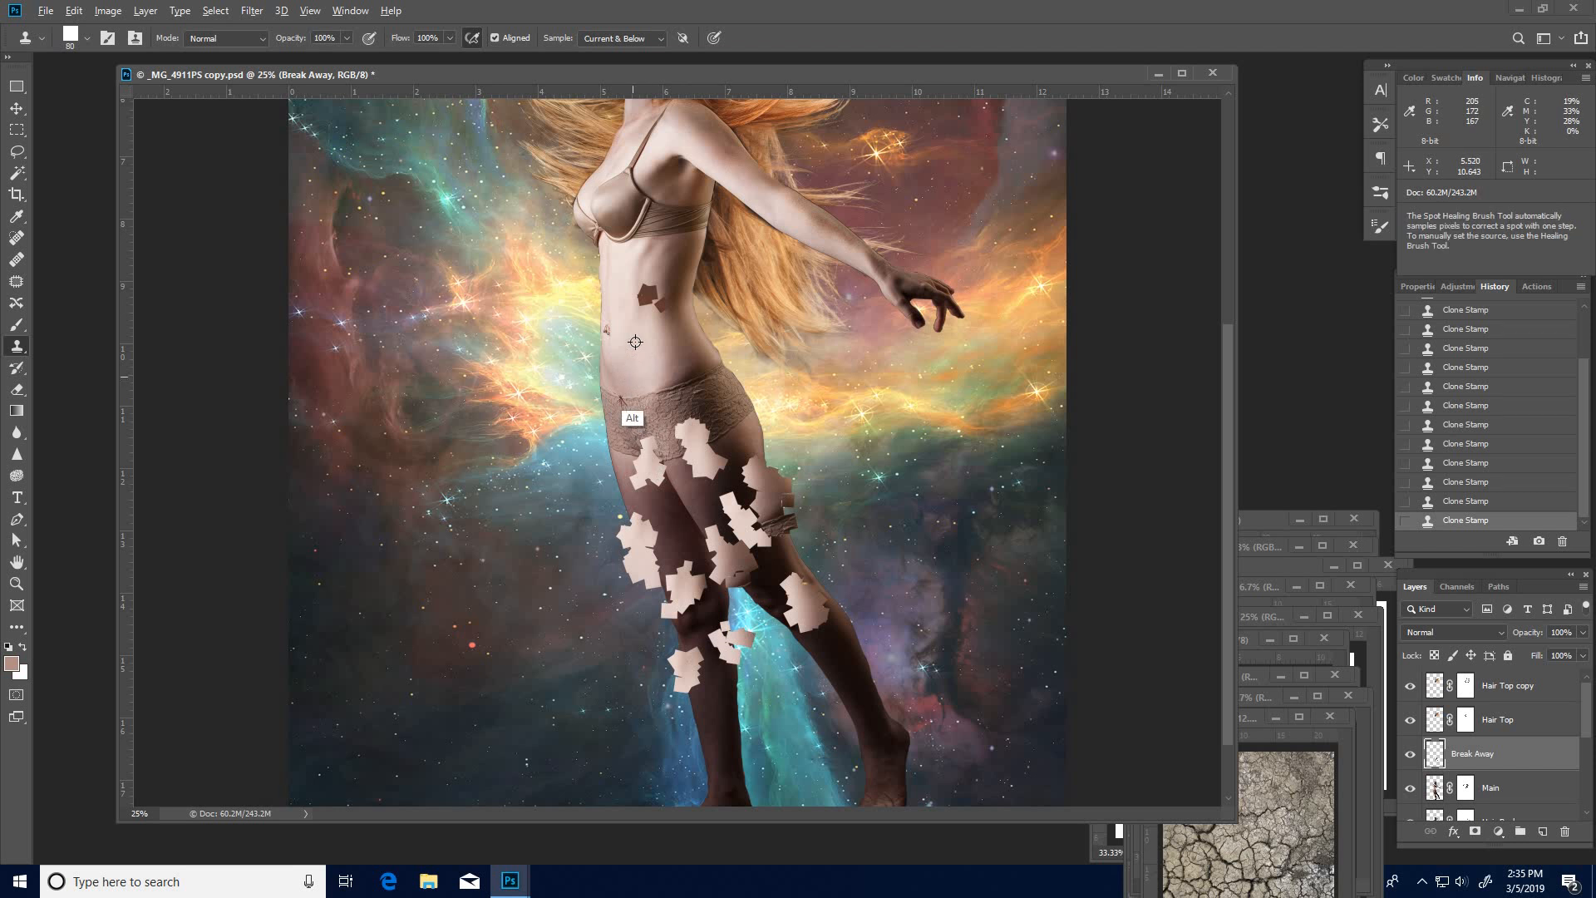
drag(778, 698, 780, 705)
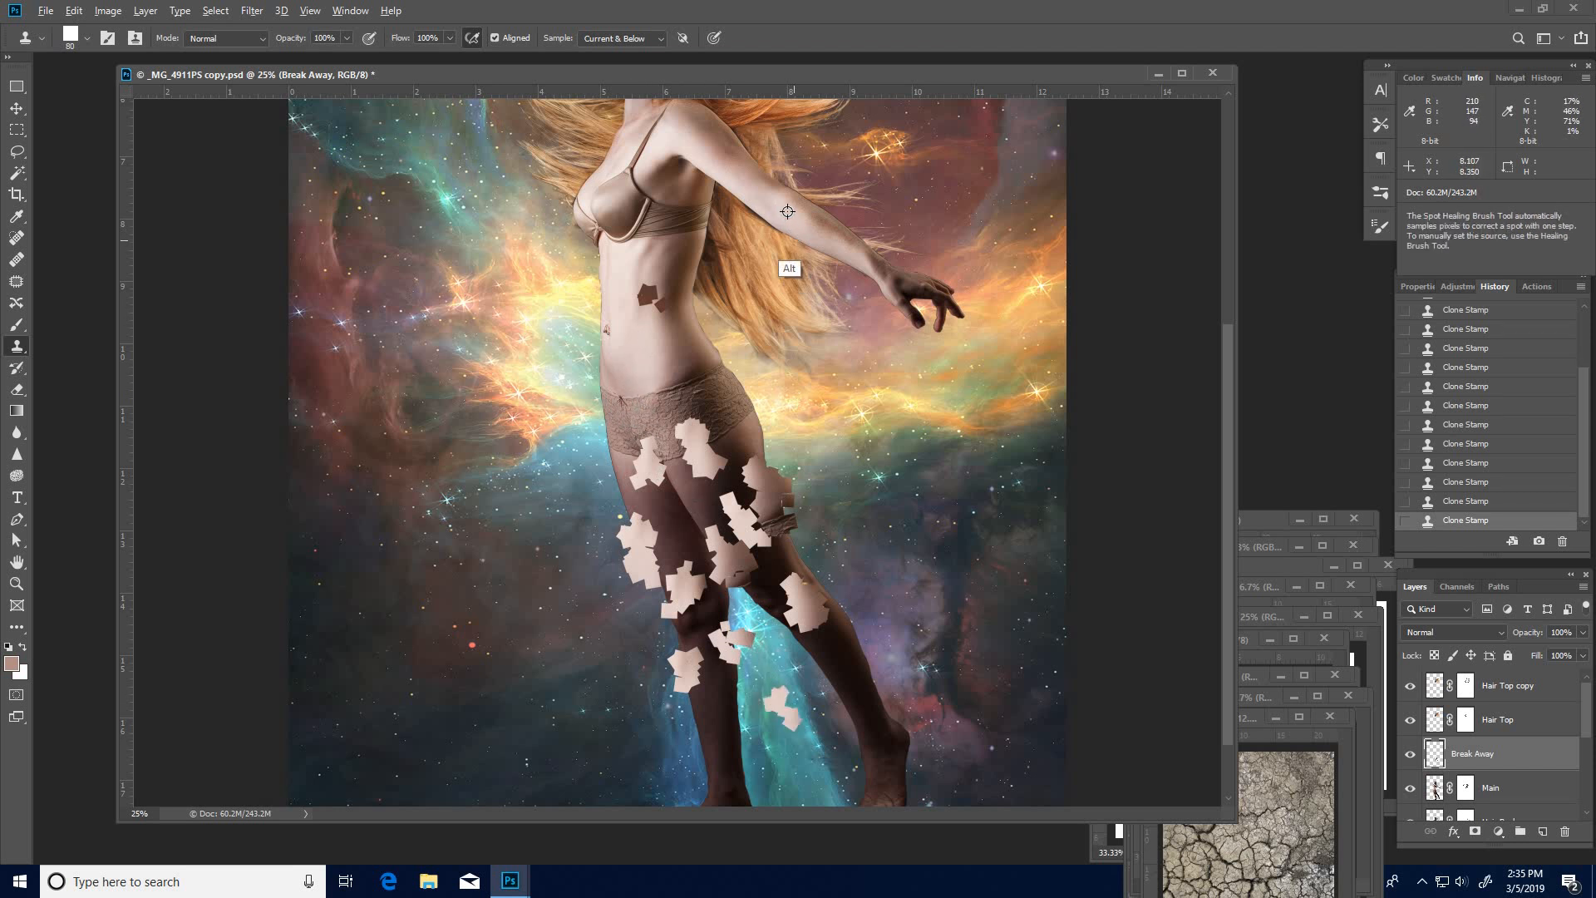
Step: Clone skin fragments over the outstretched forearm, wrist and hand and into the background just below the fingers
mouse_move(885, 275)
mouse_down()
mouse_move(873, 260)
mouse_move(939, 301)
mouse_move(869, 284)
mouse_move(863, 314)
mouse_up()
click(927, 297)
alt+click(781, 212)
click(823, 264)
click(832, 250)
click(852, 285)
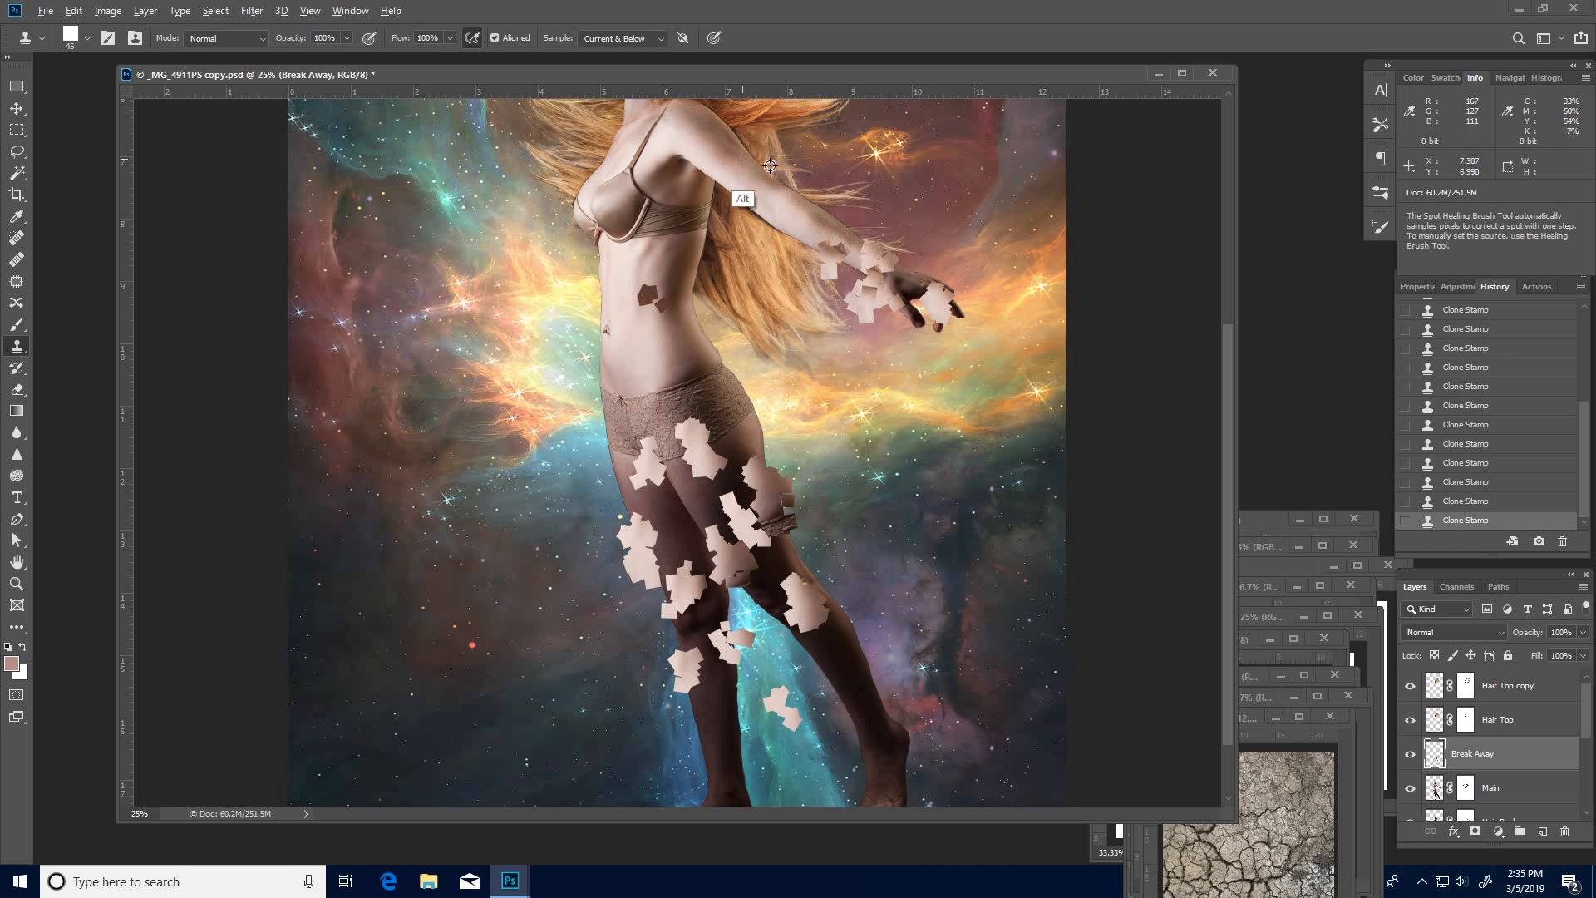
alt+click(769, 242)
click(835, 272)
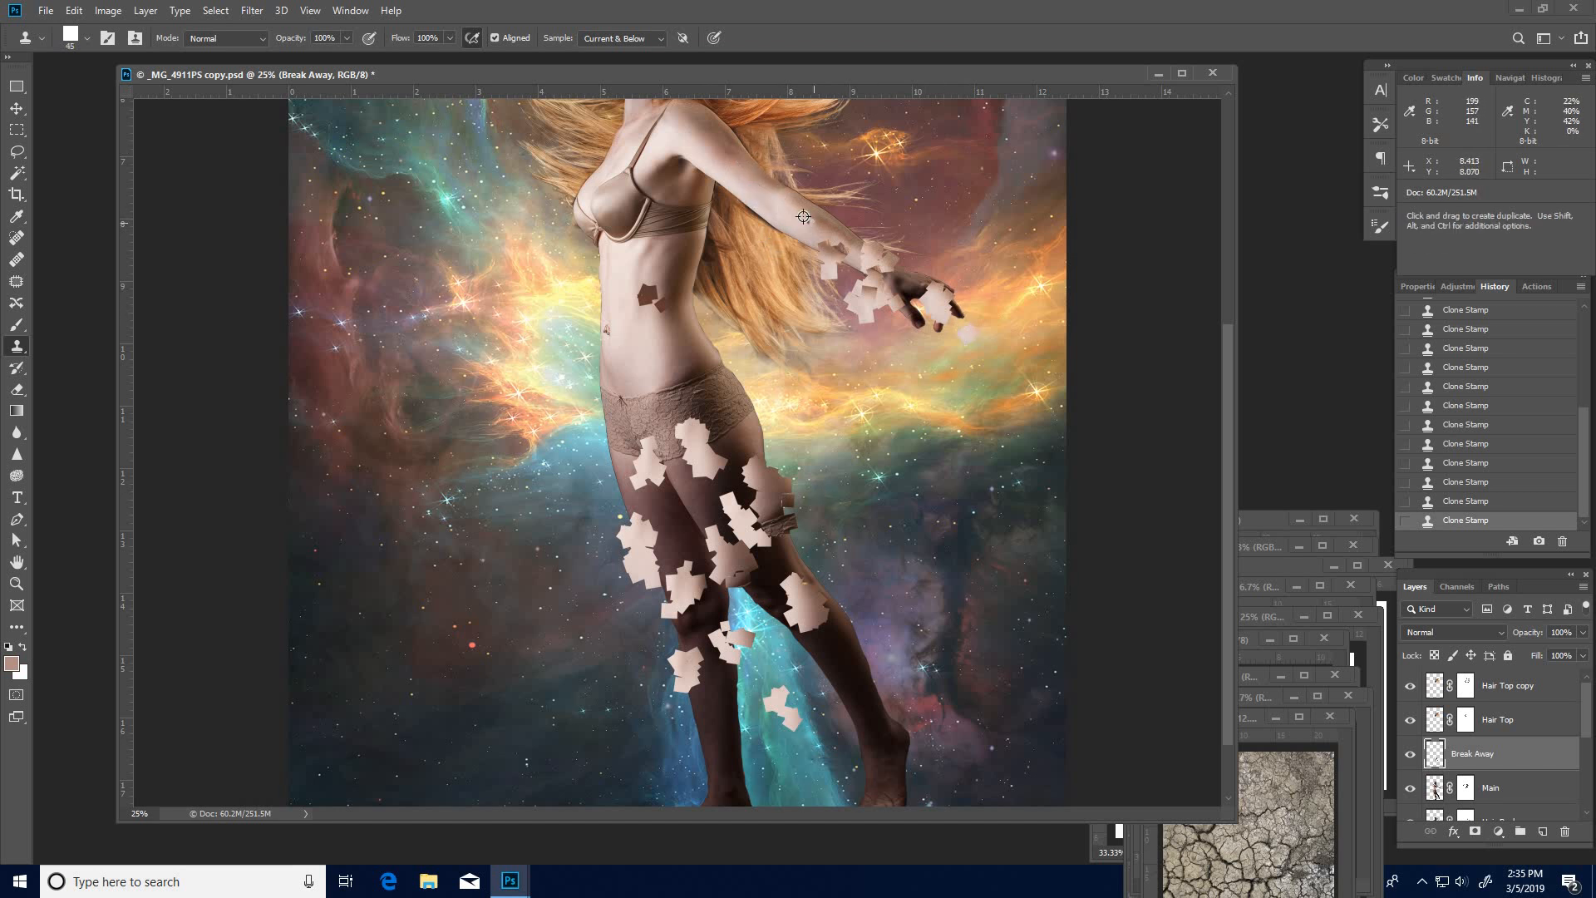
click(967, 349)
Step: Enlarge the image window and inspect the cloned fragments on the thighs and knees up close
drag(673, 474, 673, 431)
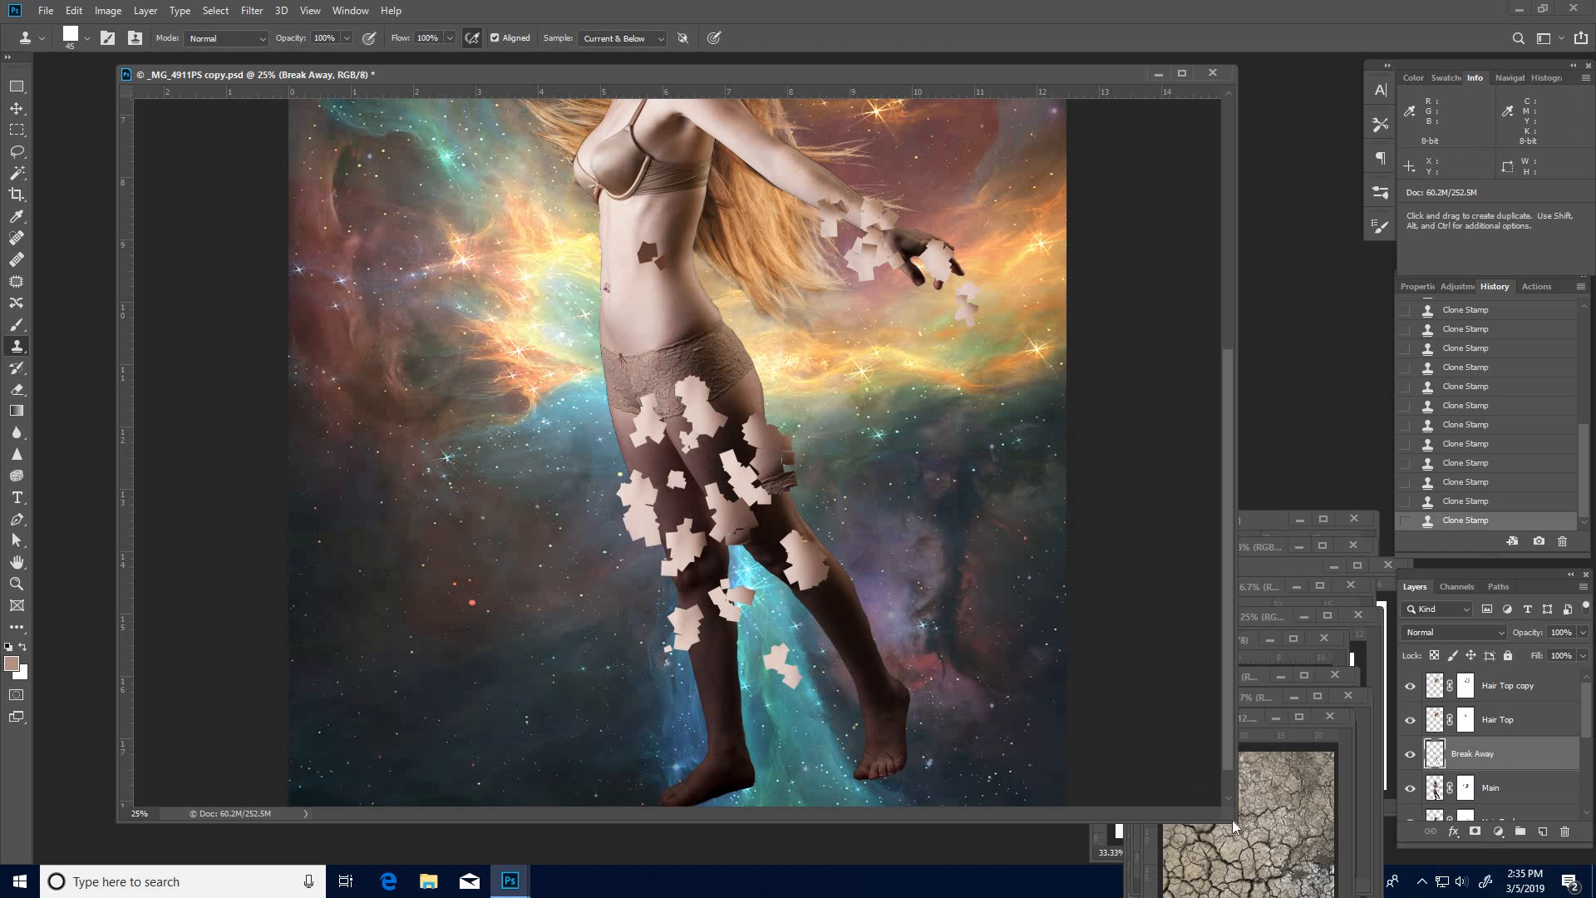
drag(1236, 823, 1323, 869)
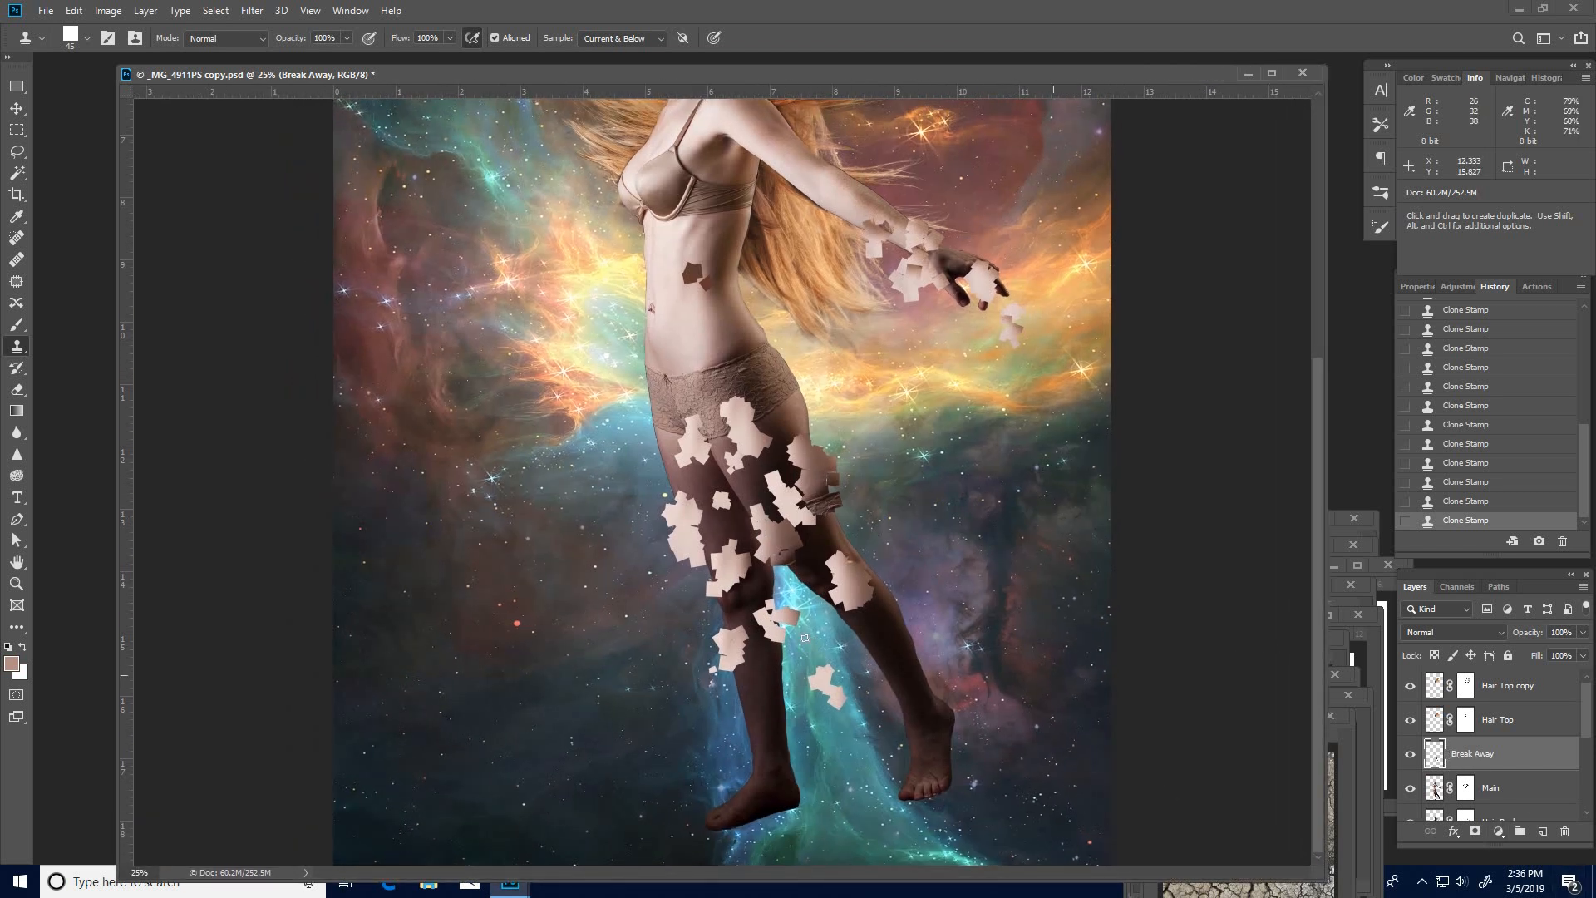
scroll(699, 418, up, 3)
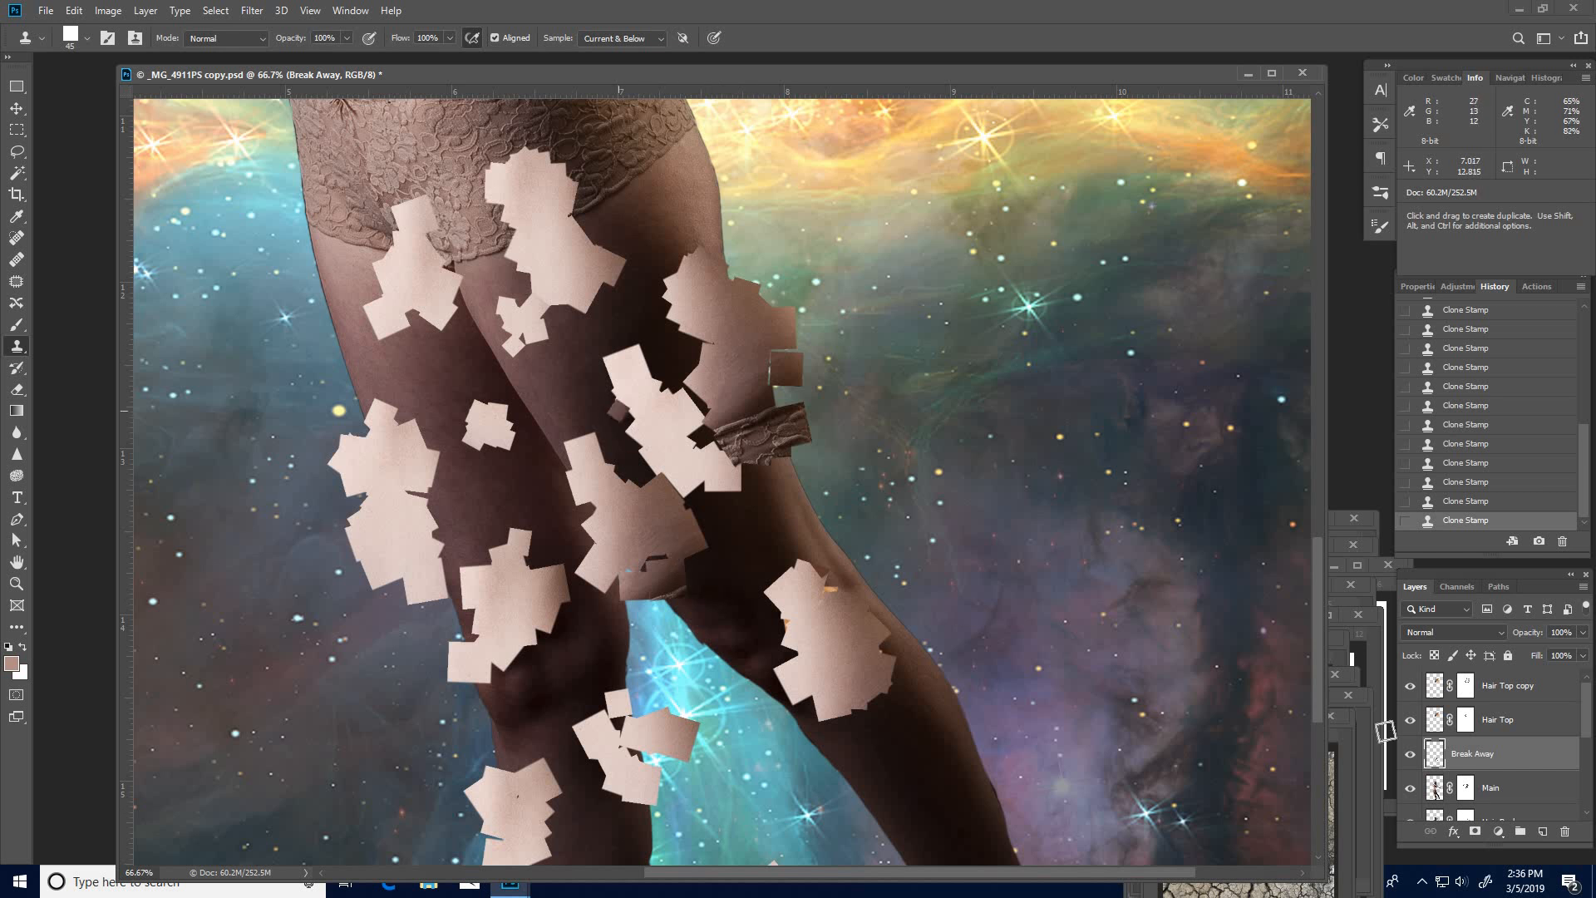
Step: Apply a Chisel Hard inner bevel to the Break Away layer and set its depth to 344%
right_click(1472, 756)
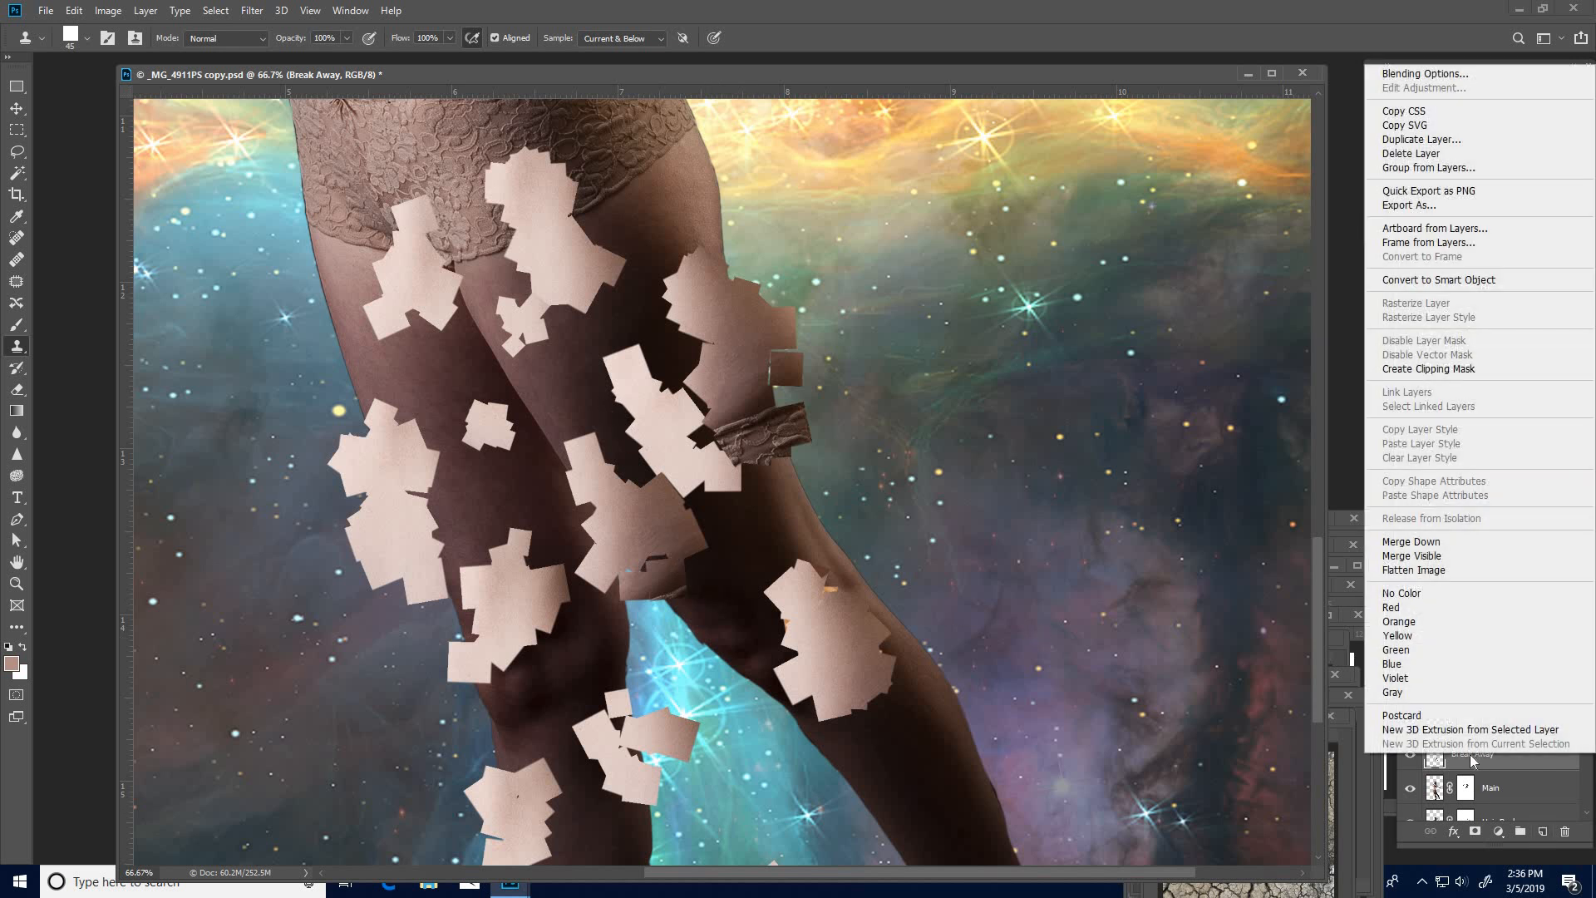
click(1441, 74)
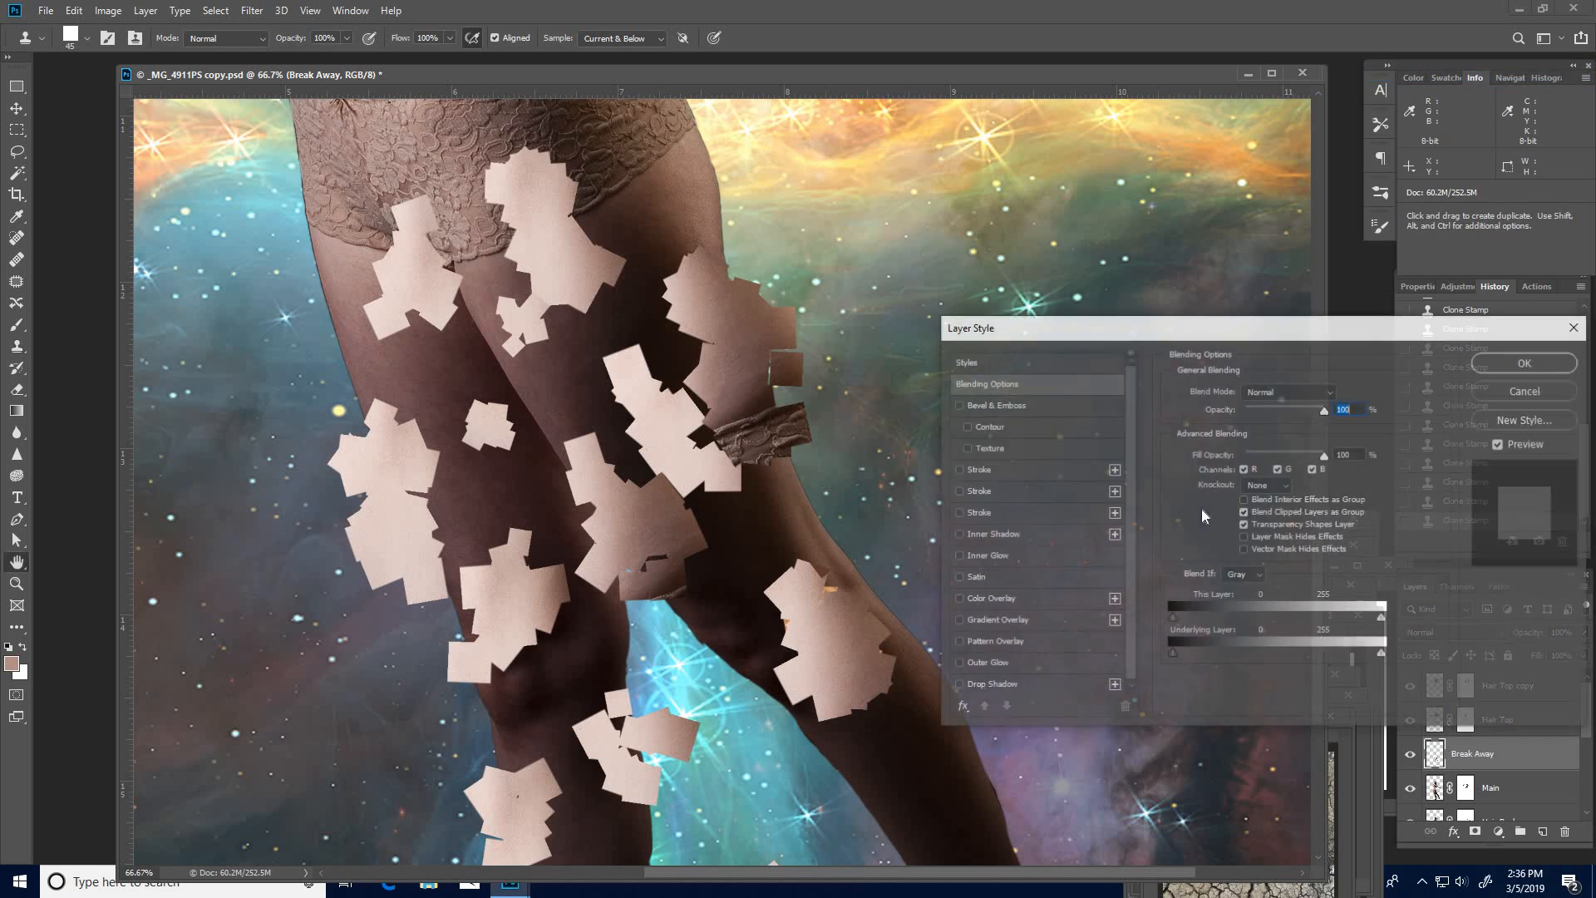
click(1006, 406)
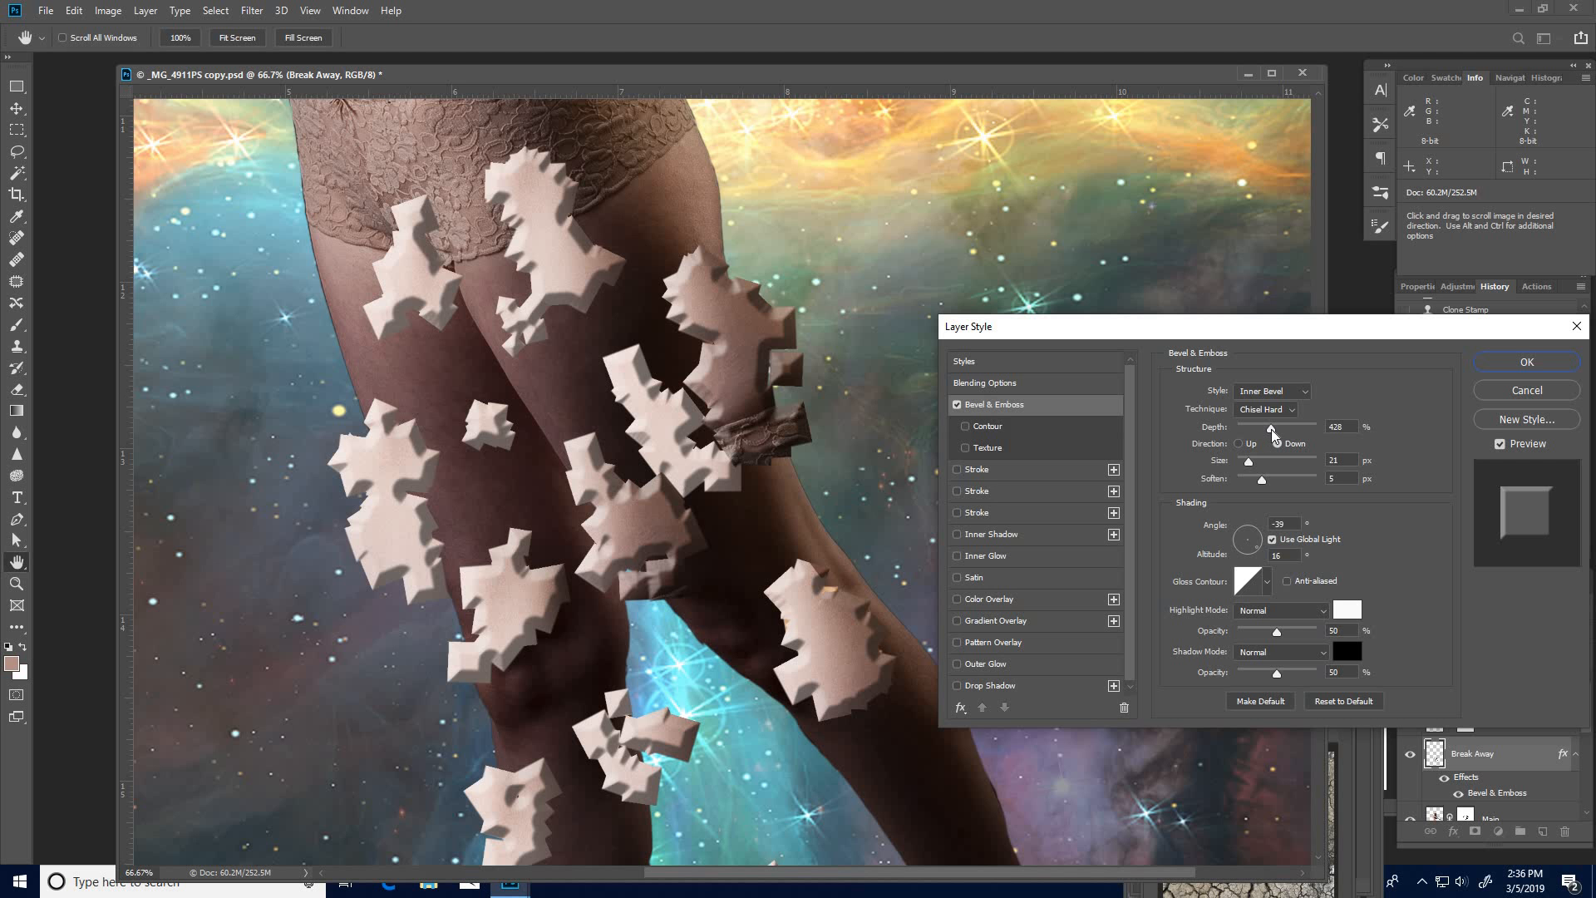
drag(1271, 429, 1265, 429)
drag(1259, 545, 1245, 527)
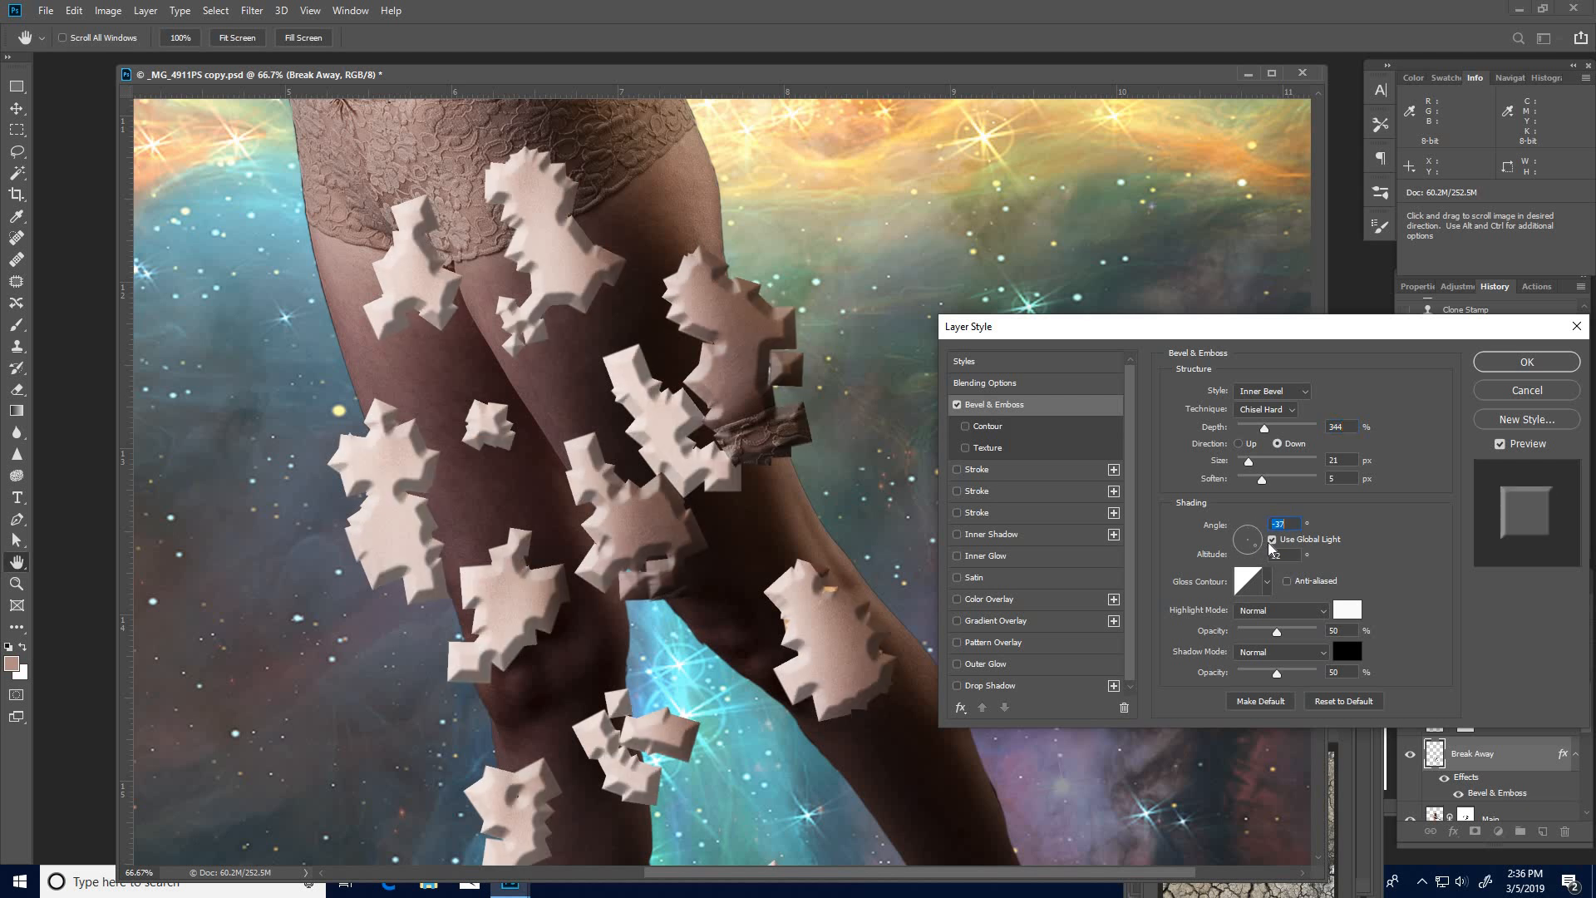
Step: Set the bevel's direction to Up, its light angle to 130° and its size to 9 px
click(1240, 443)
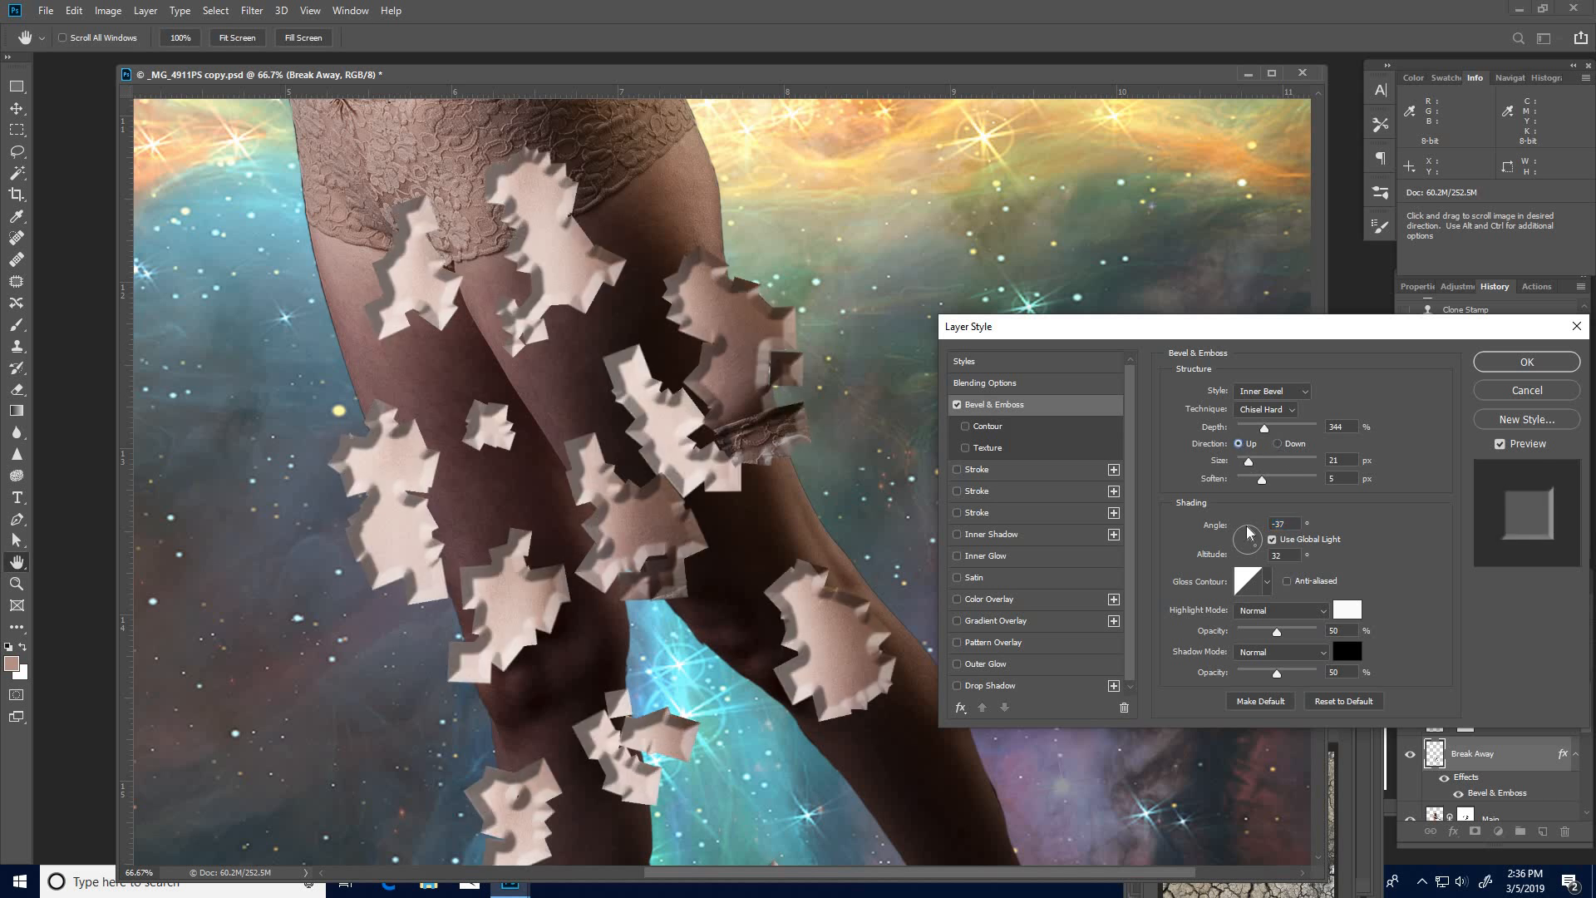
drag(1253, 545, 1245, 533)
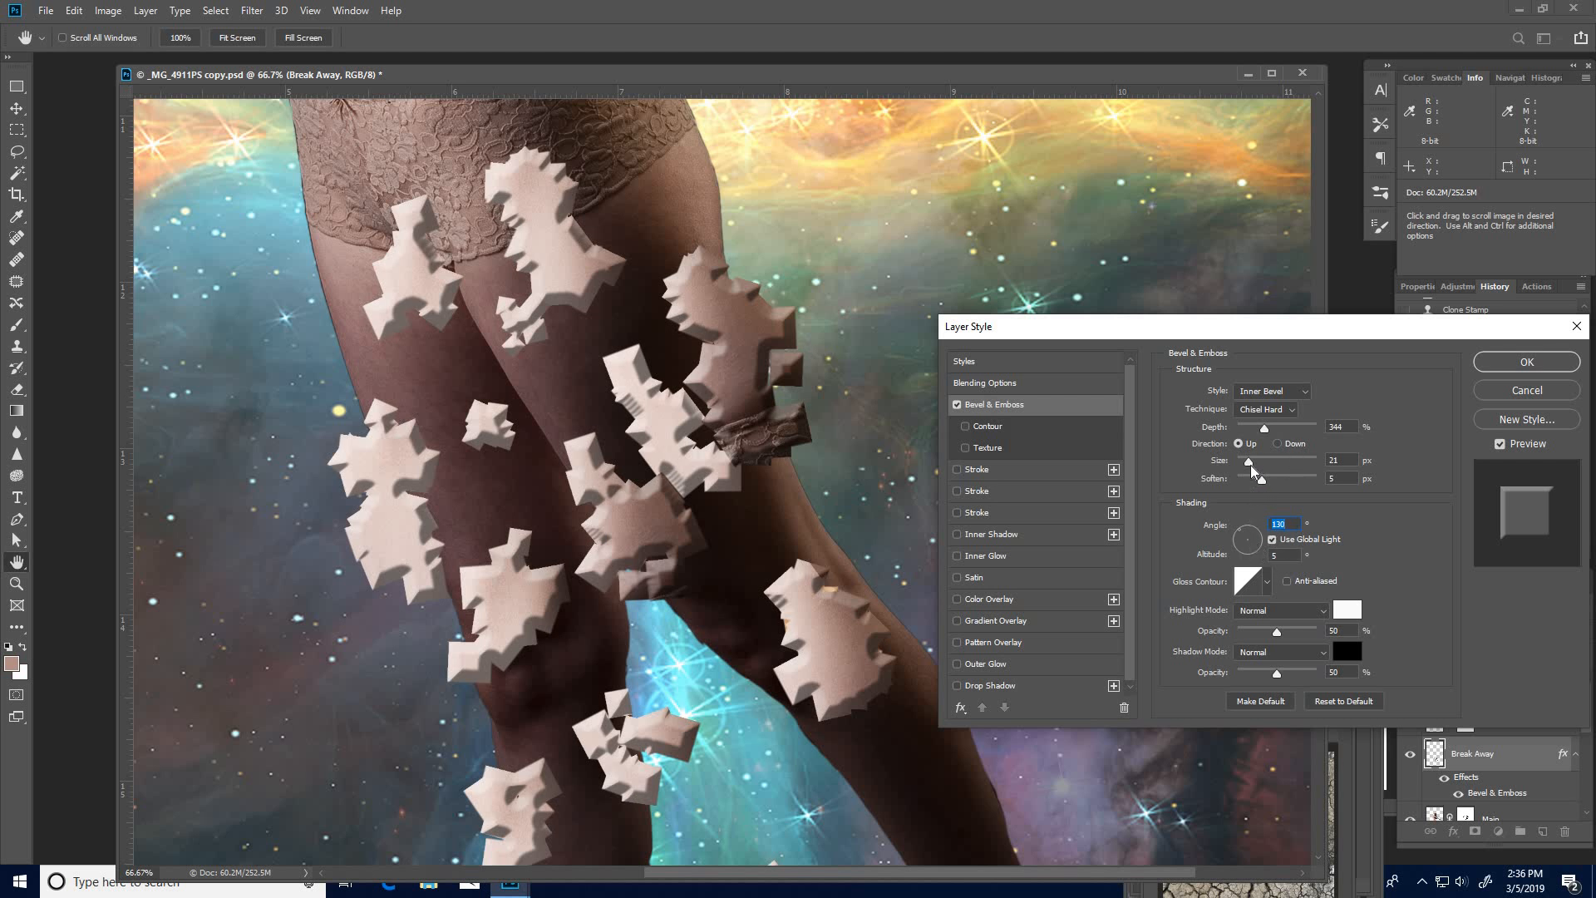
drag(1248, 461, 1246, 461)
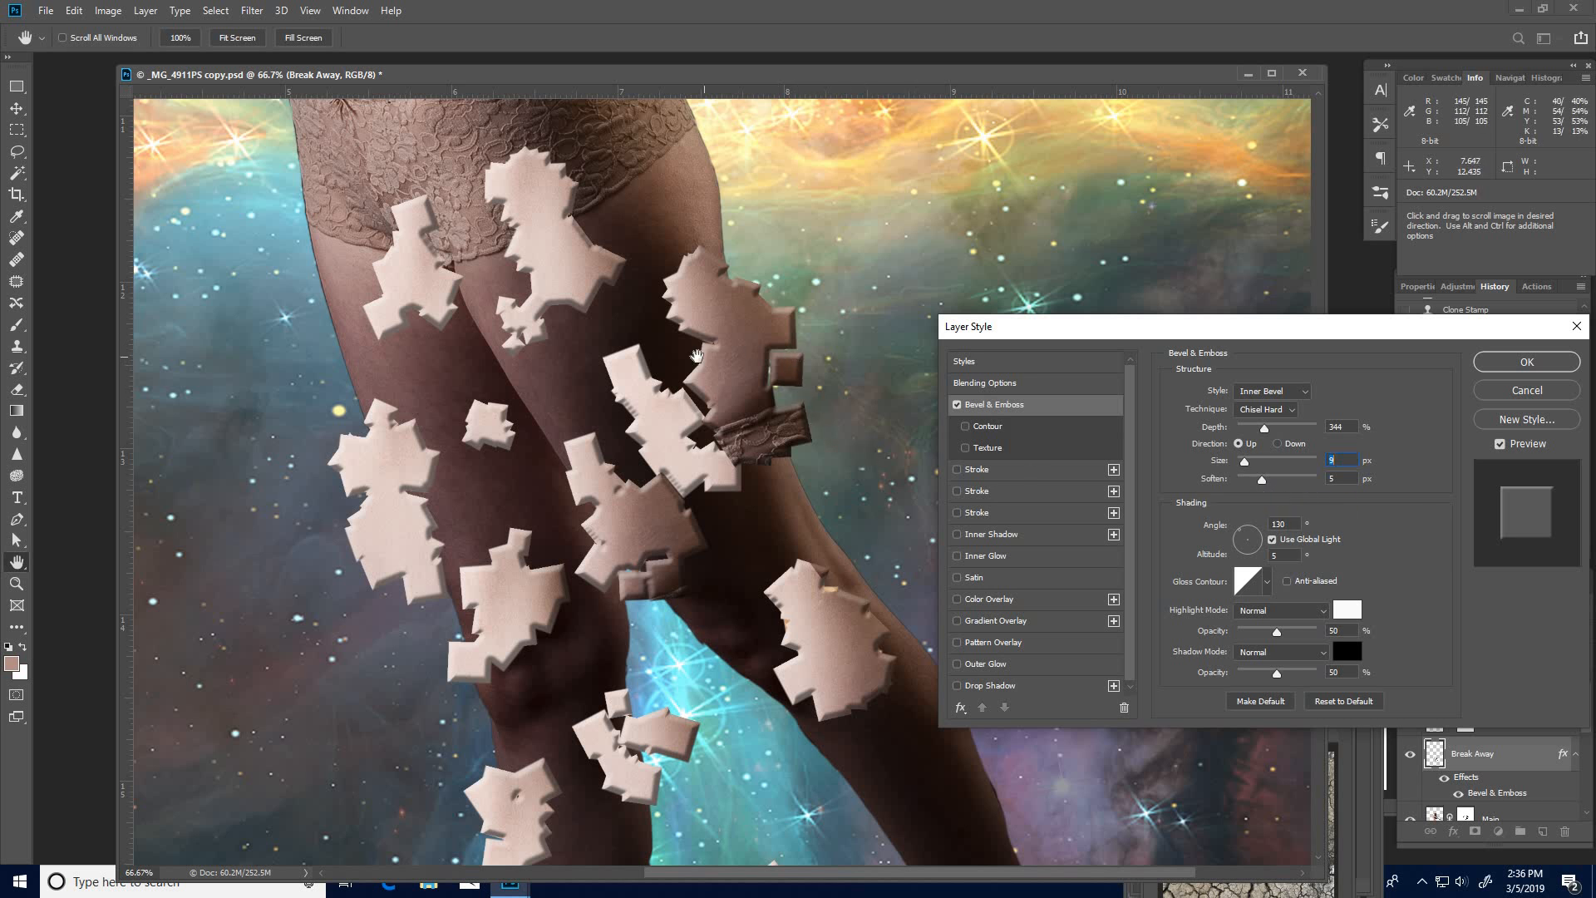
click(1522, 363)
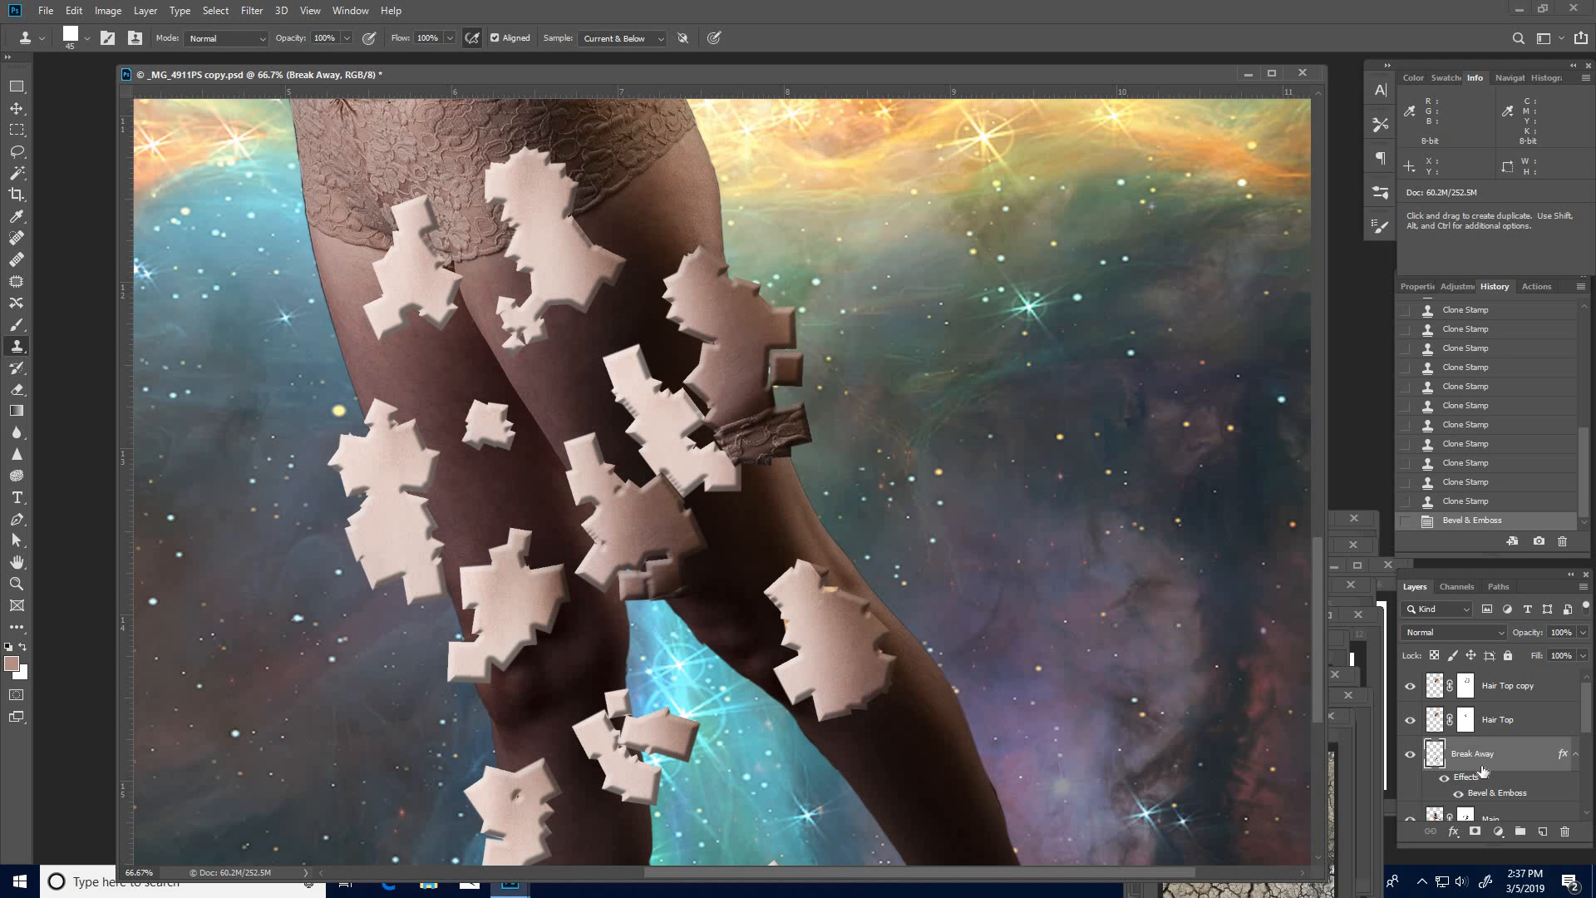
Step: Add a layer mask to the Break Away layer and choose the 16 px square brush tip for painting on it
click(1475, 832)
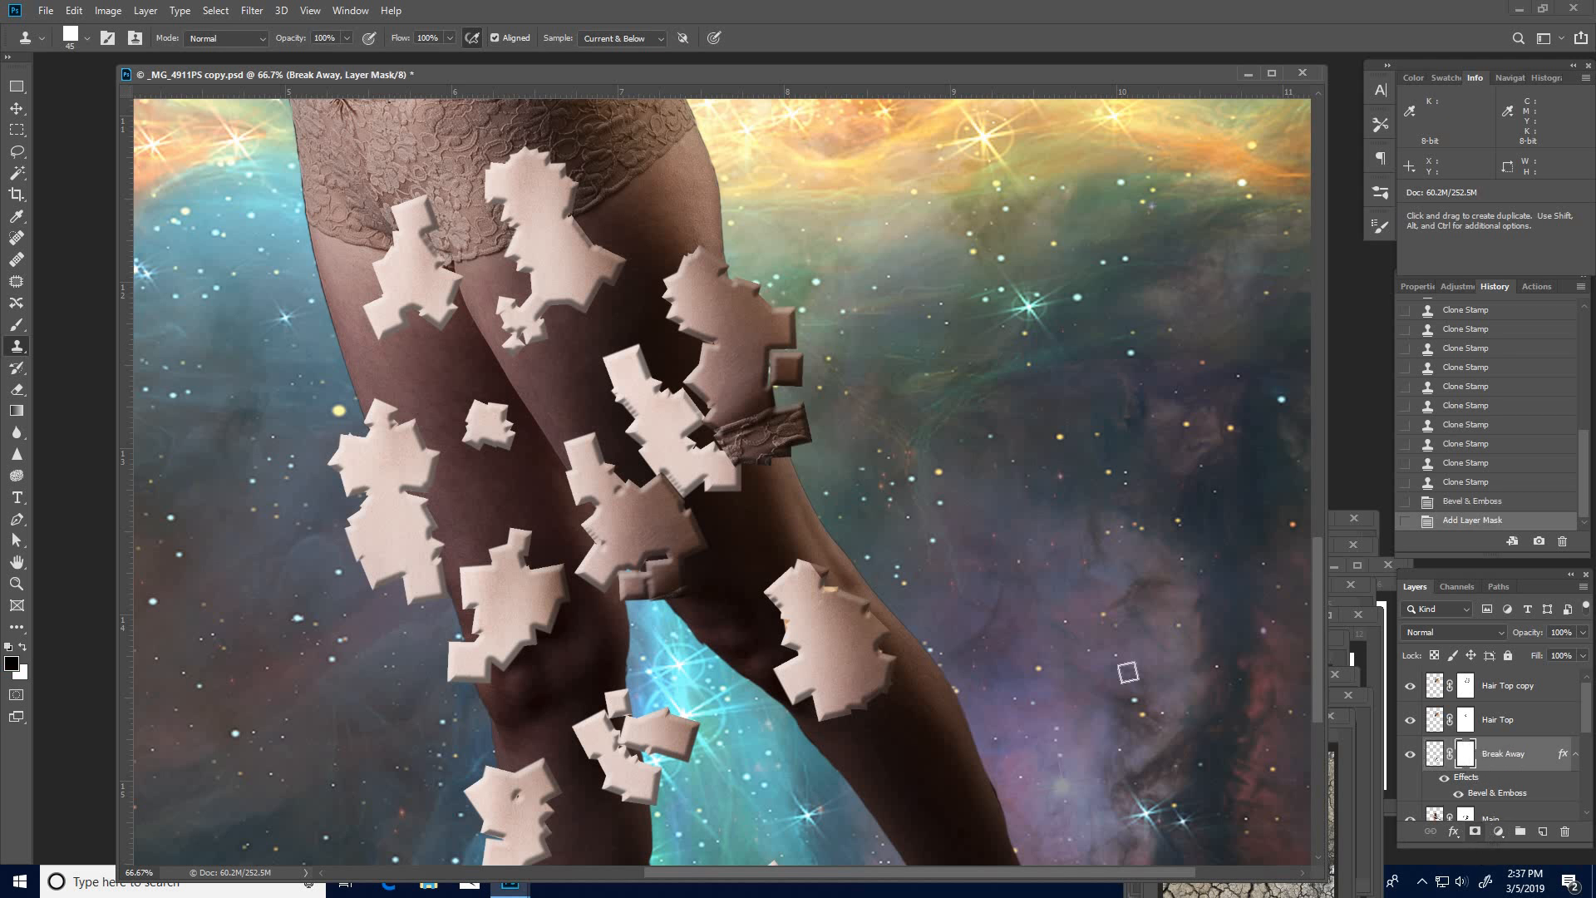
key(b)
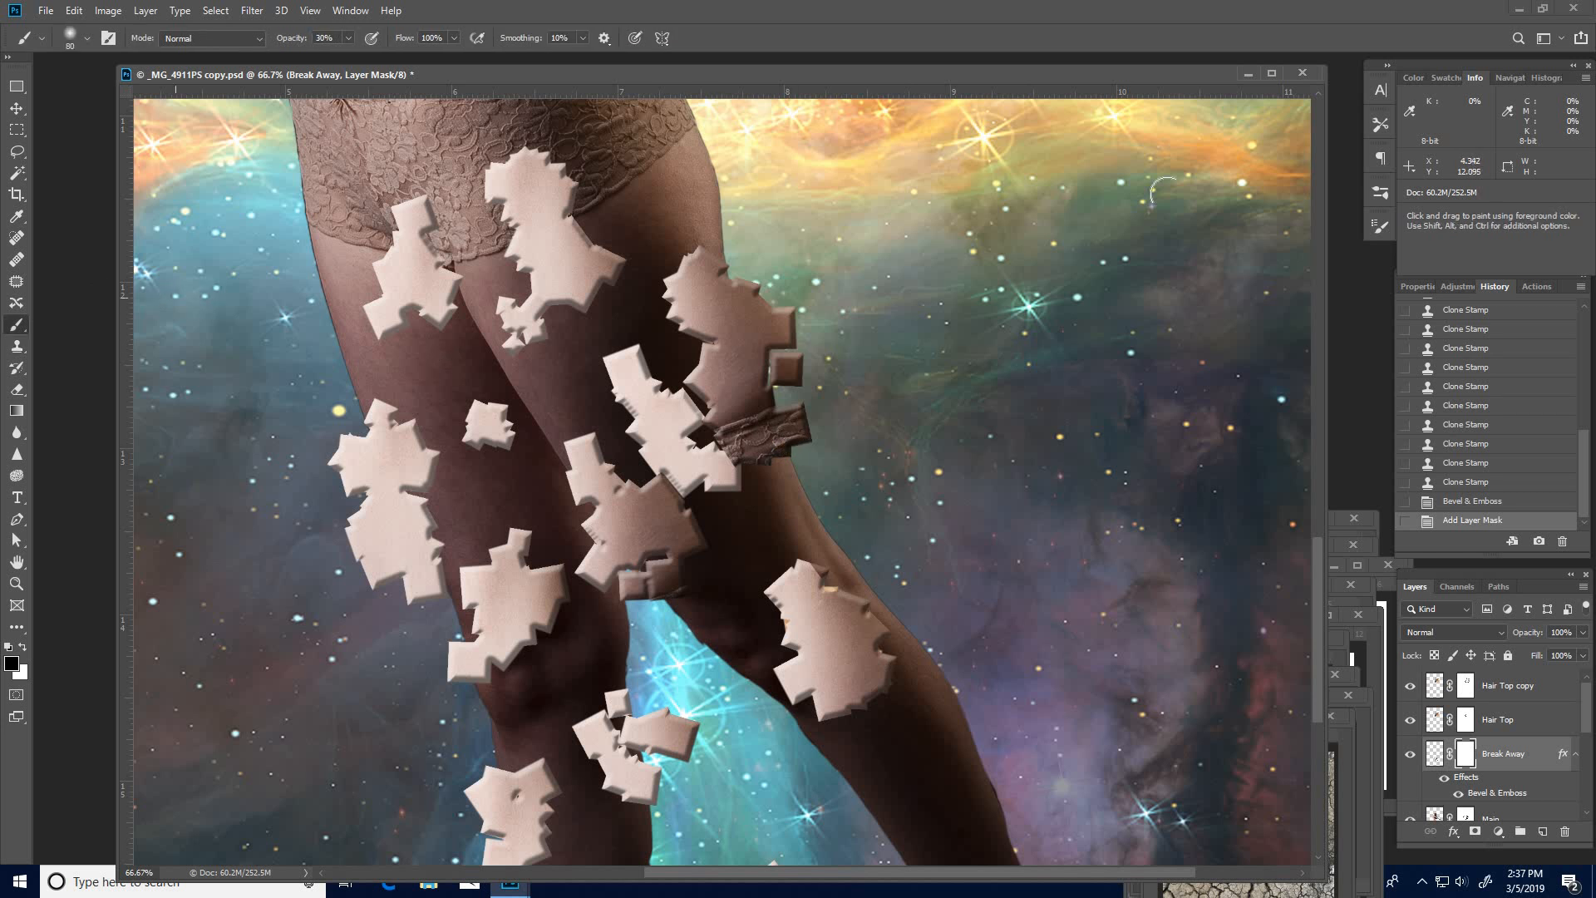
click(1380, 229)
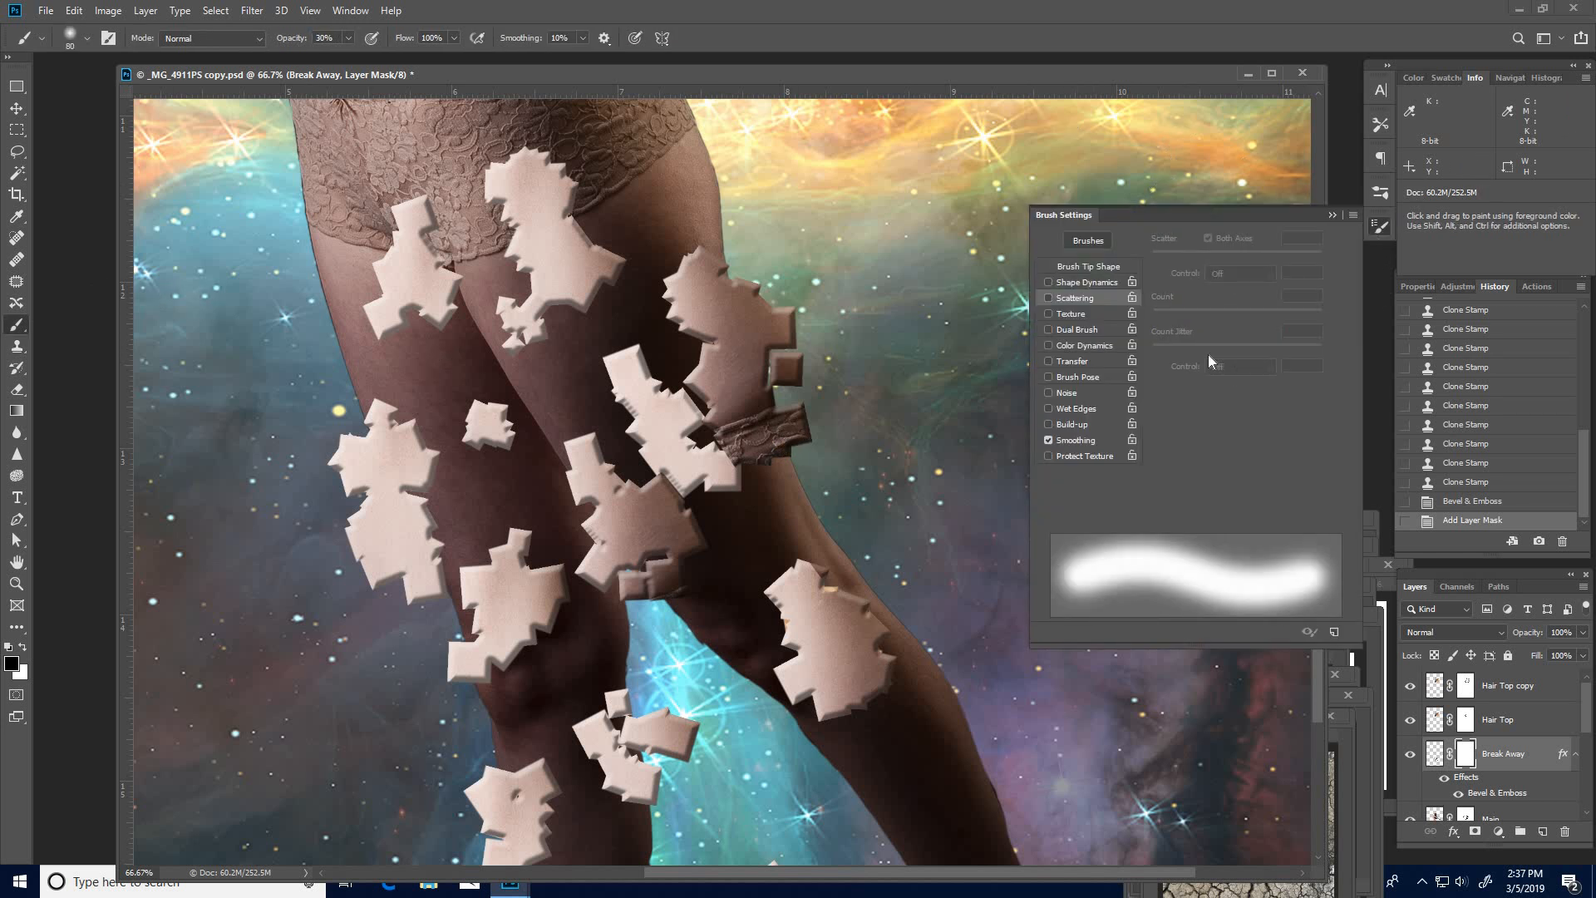
click(1081, 266)
click(1244, 276)
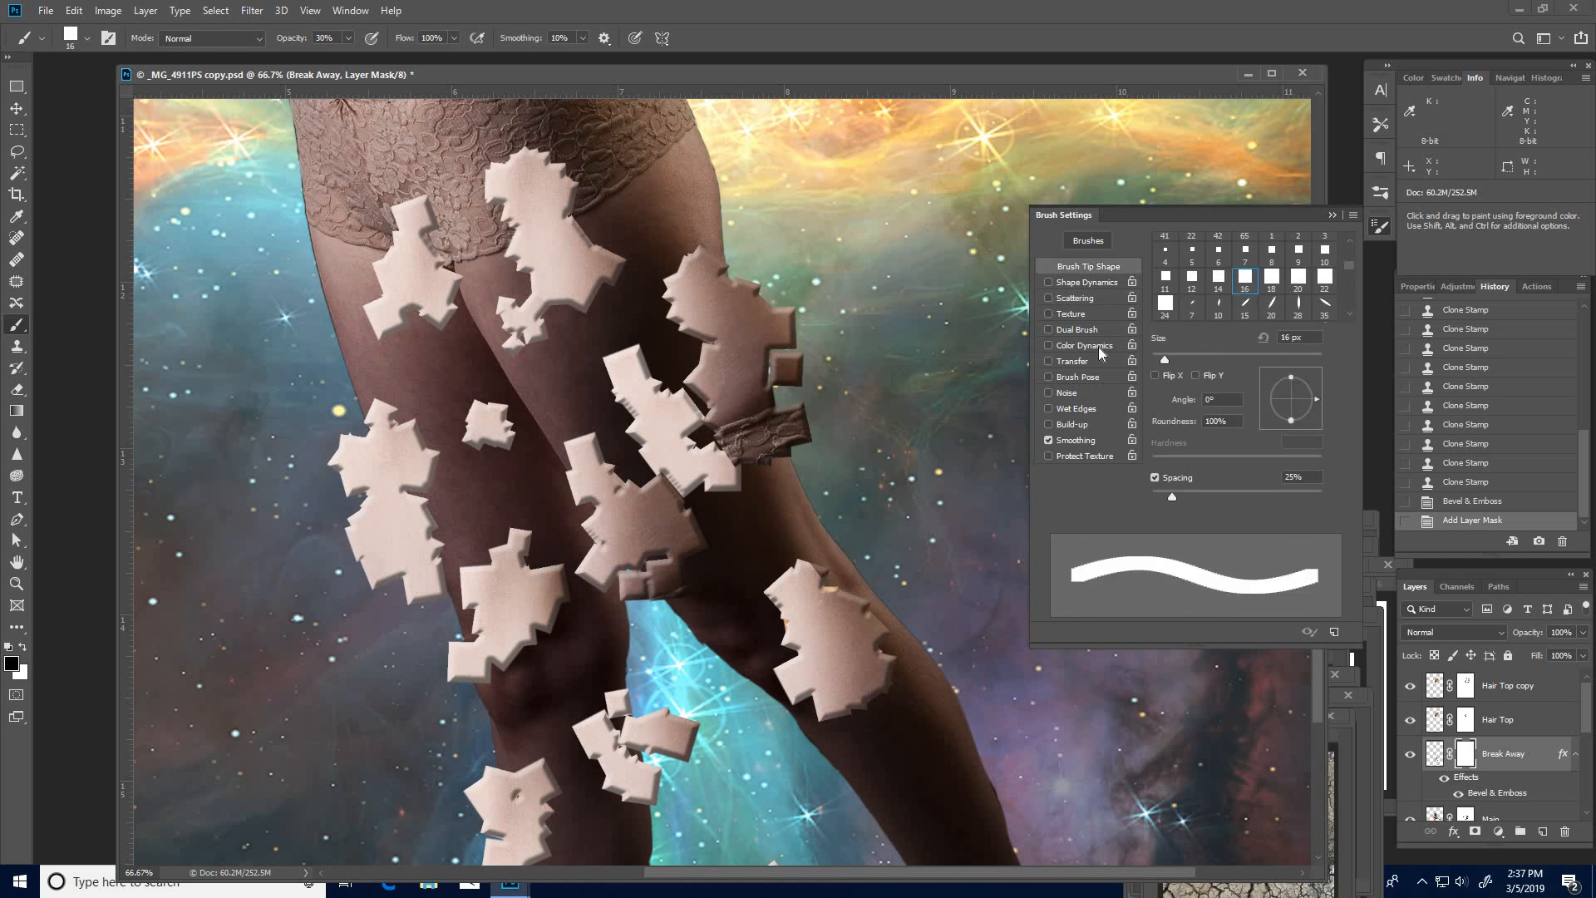
Step: Enable Scattering with a count of 4 and Shape Dynamics with 25% size jitter for the brush
click(1050, 297)
click(1080, 284)
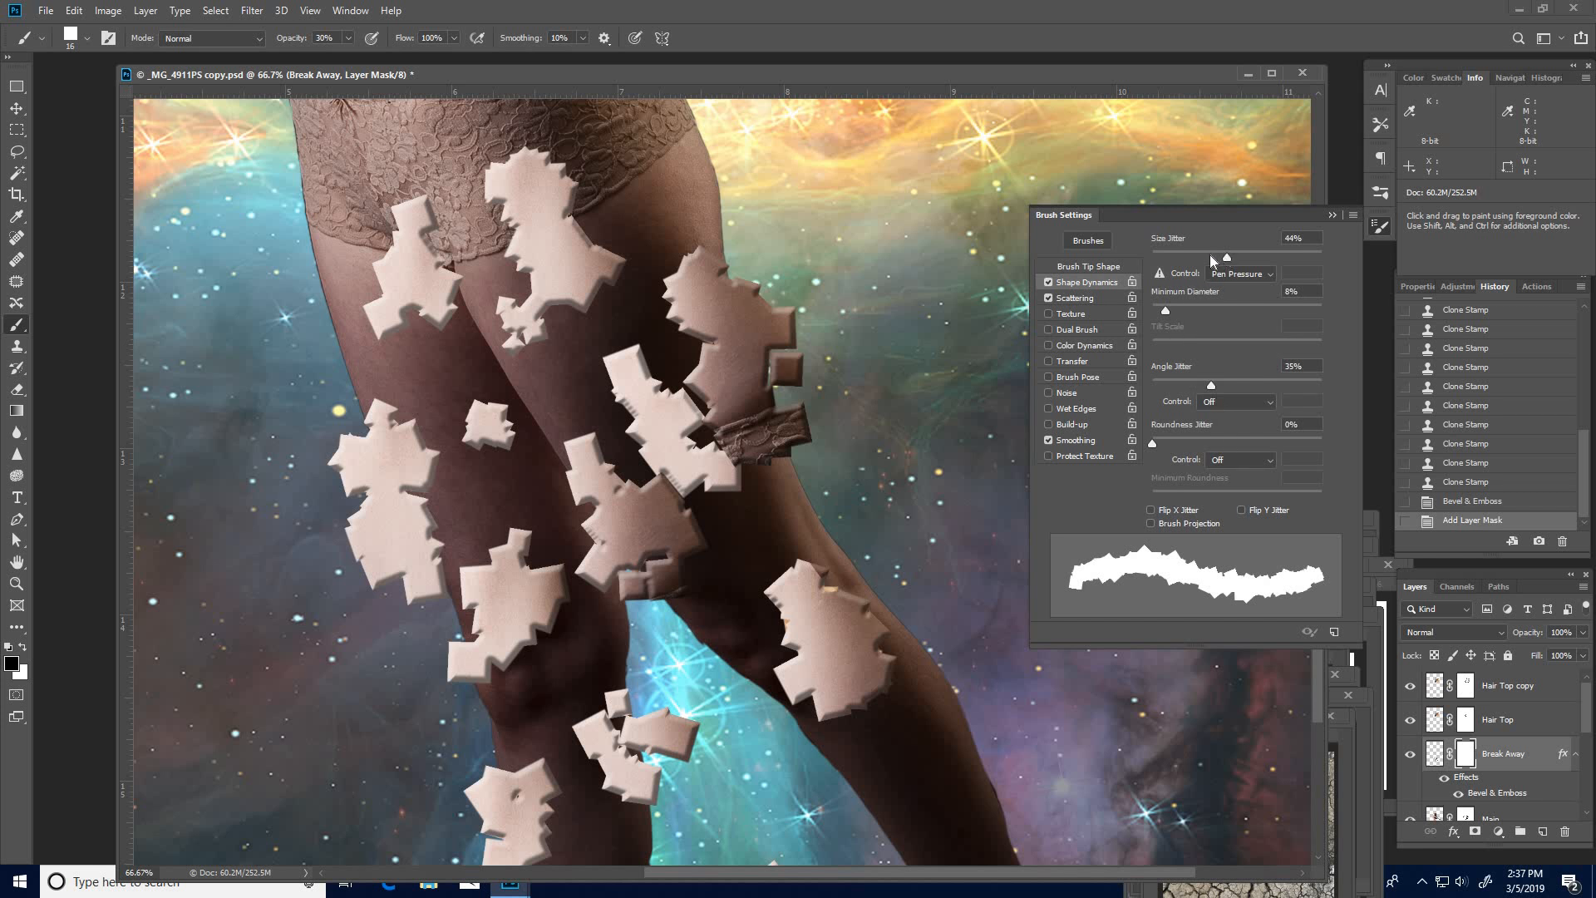
drag(1210, 257, 1194, 258)
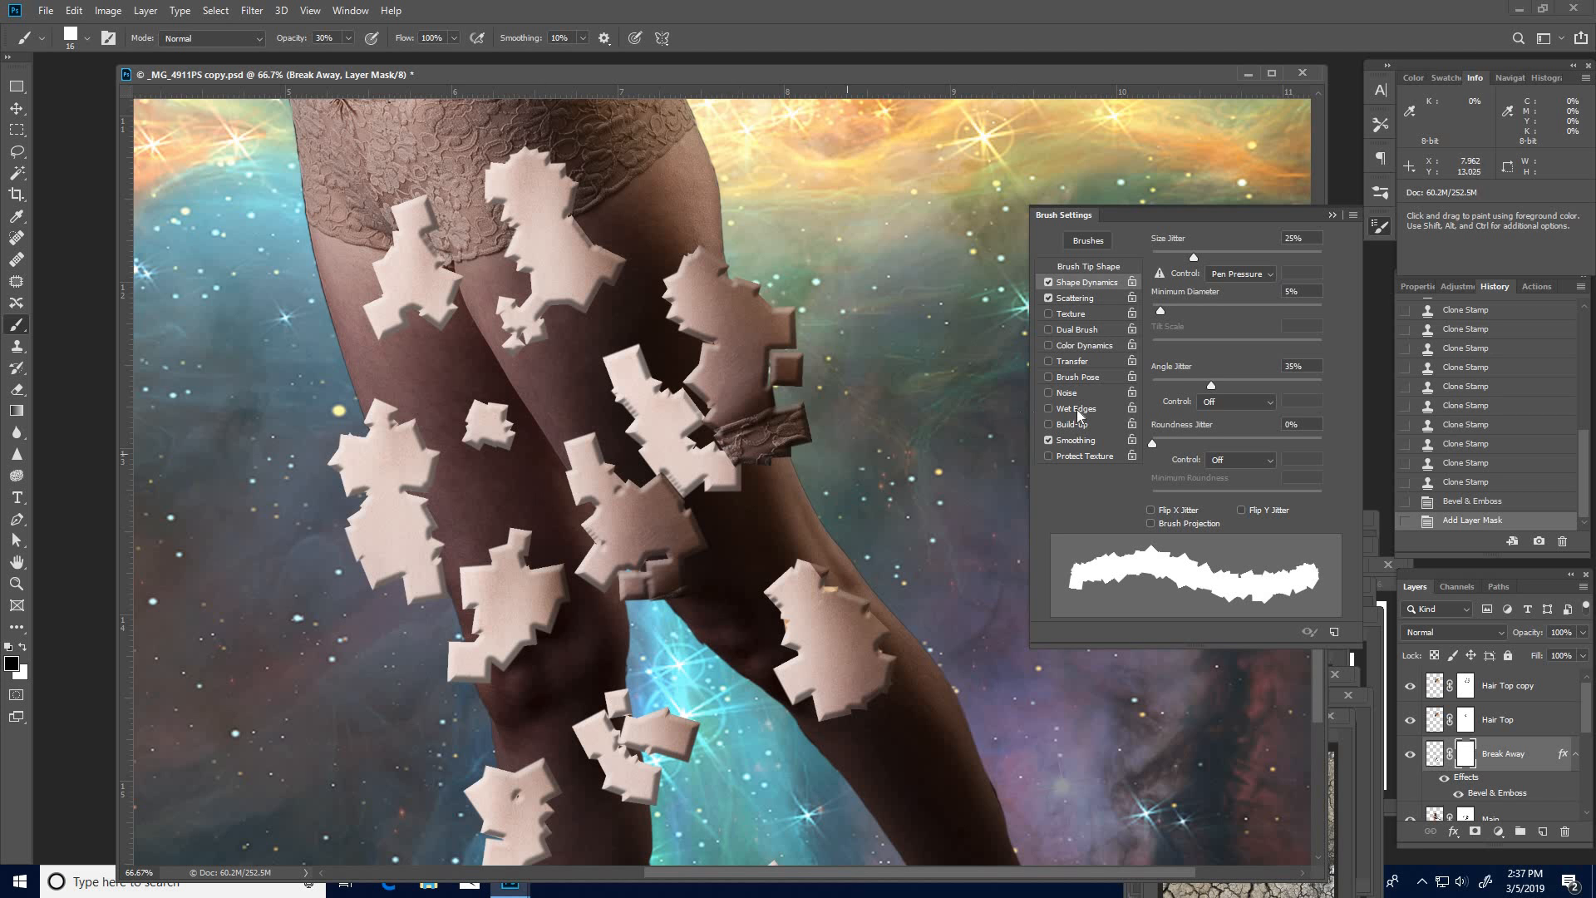
click(1074, 299)
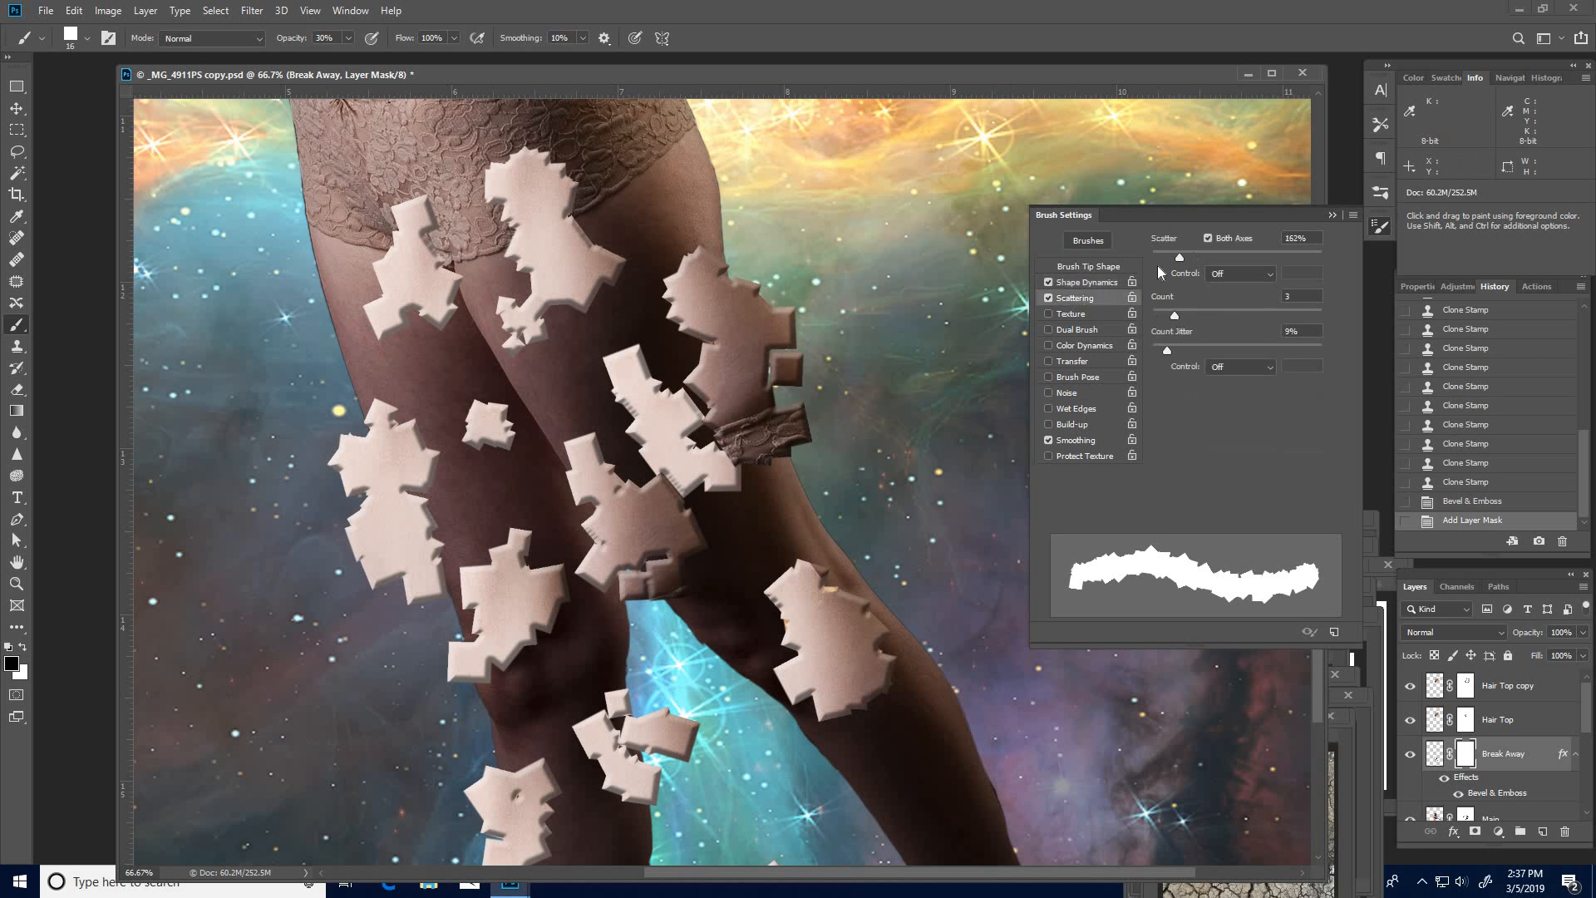
drag(1178, 256, 1182, 258)
drag(1177, 316, 1190, 320)
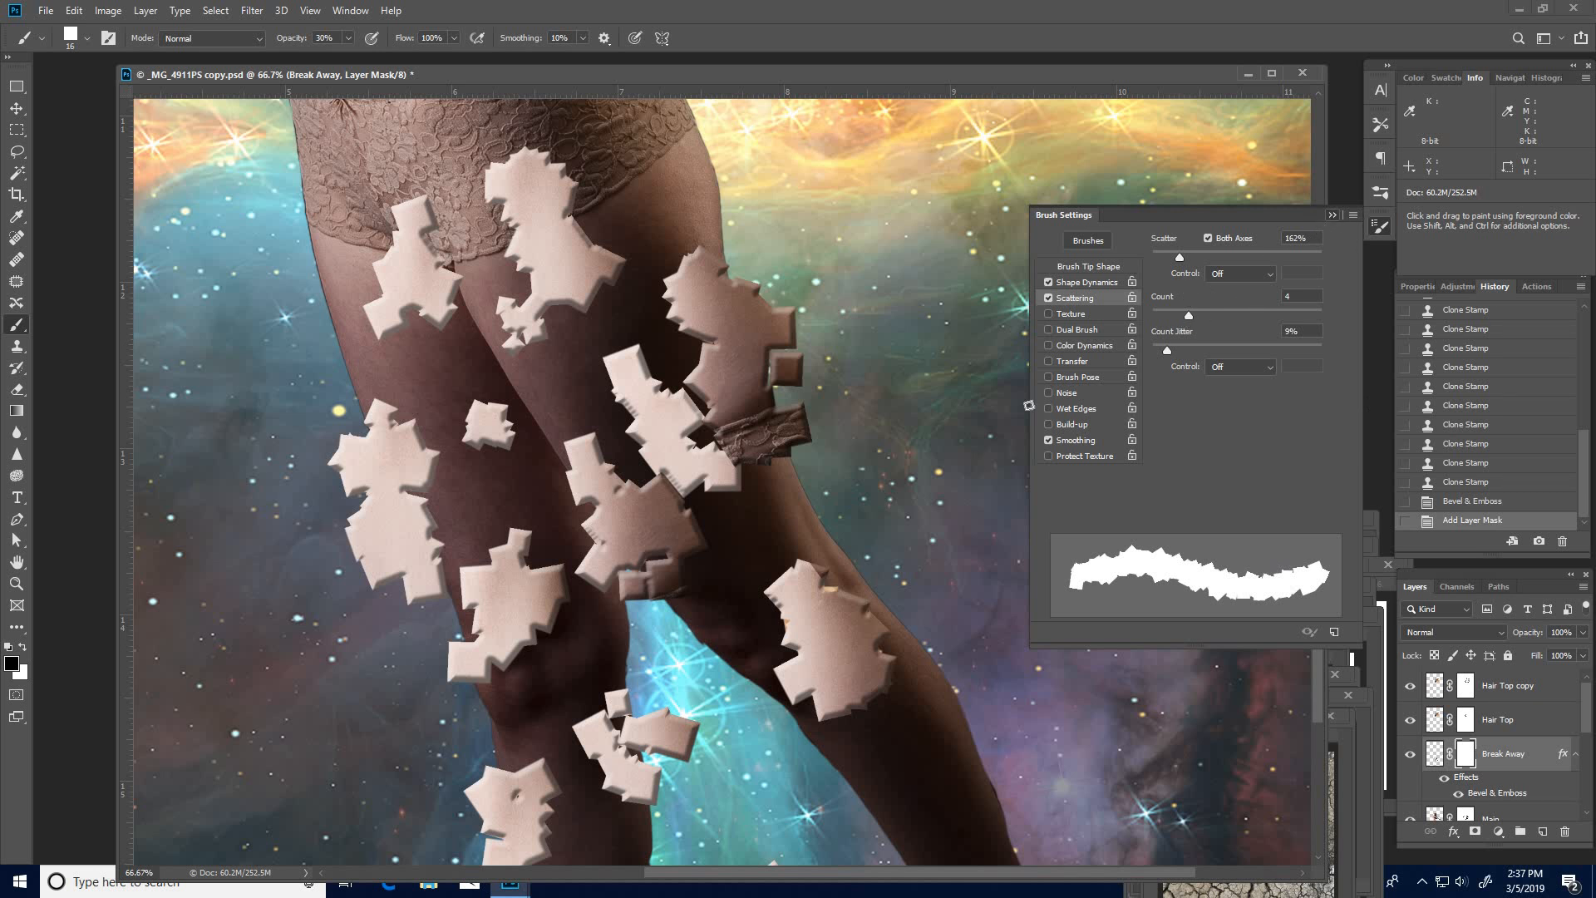
Step: At 100% brush opacity, mask away the edges of the rear thigh fragments and the lace piece below them
key(space)
drag(611, 358, 704, 517)
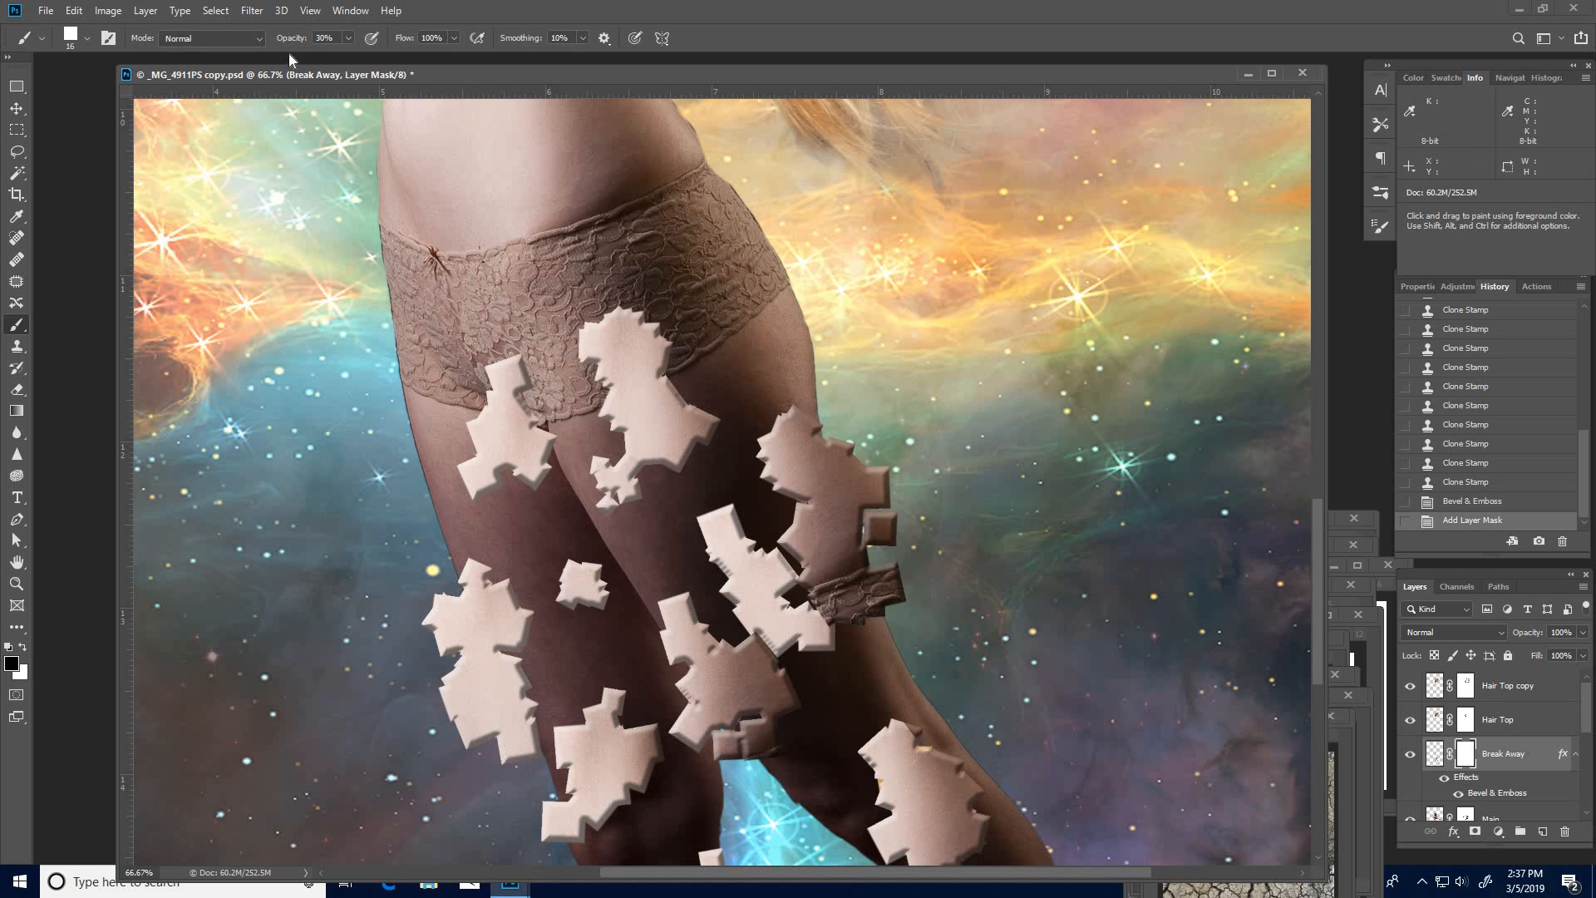
drag(288, 50, 465, 68)
mouse_move(773, 423)
mouse_down()
mouse_move(760, 466)
mouse_move(789, 480)
mouse_up()
mouse_move(785, 470)
mouse_down()
mouse_move(810, 429)
mouse_move(798, 415)
mouse_move(796, 447)
mouse_move(835, 442)
mouse_move(881, 471)
mouse_move(886, 502)
mouse_move(869, 506)
mouse_move(898, 539)
mouse_move(869, 545)
mouse_move(858, 524)
mouse_move(781, 544)
mouse_move(808, 577)
mouse_move(785, 569)
mouse_move(861, 571)
mouse_up()
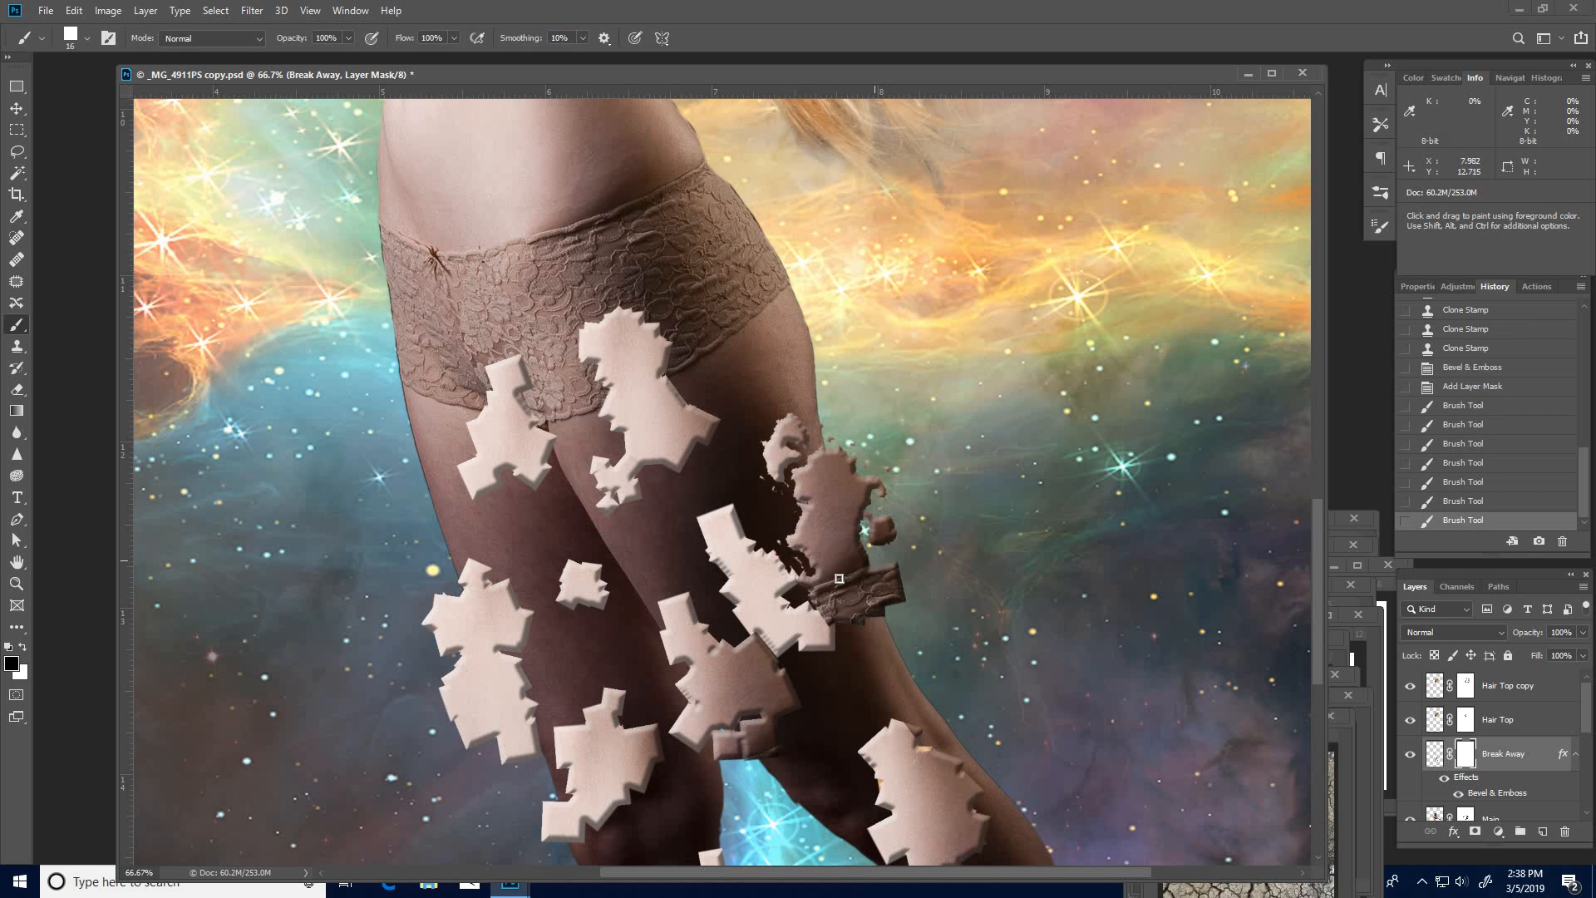
mouse_move(842, 573)
mouse_down()
mouse_move(904, 578)
mouse_move(884, 623)
mouse_move(841, 642)
mouse_move(807, 594)
mouse_move(840, 640)
mouse_move(756, 644)
mouse_move(778, 658)
mouse_move(743, 638)
mouse_move(796, 691)
mouse_move(745, 511)
mouse_move(832, 582)
mouse_move(804, 614)
mouse_move(794, 572)
mouse_move(819, 480)
mouse_move(847, 452)
mouse_move(786, 477)
mouse_move(878, 585)
mouse_move(884, 618)
mouse_move(836, 594)
mouse_up()
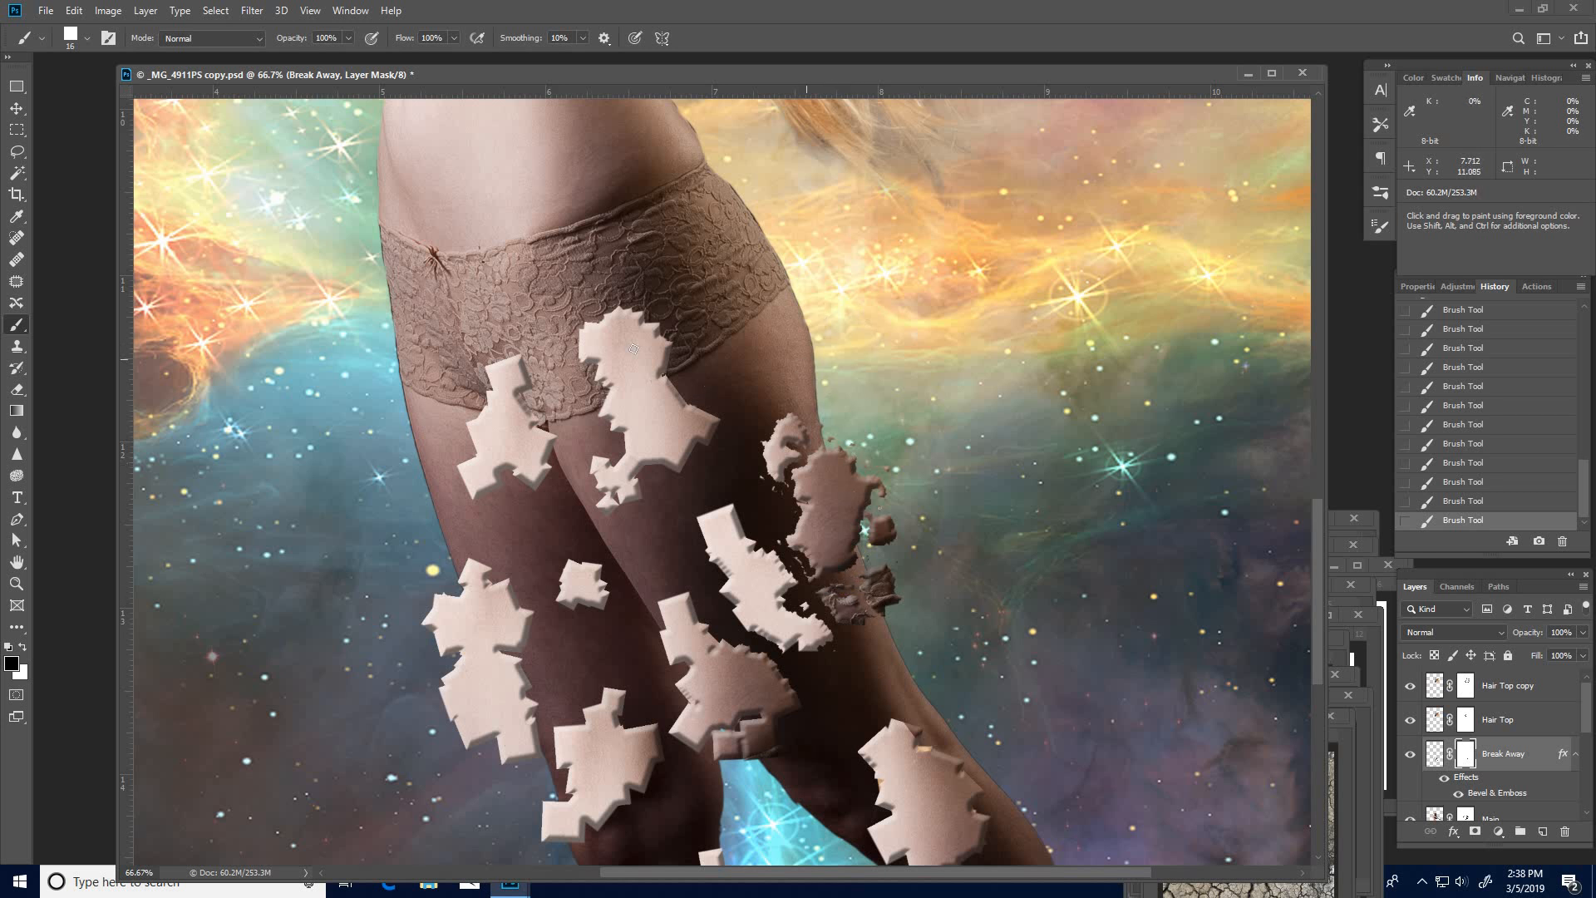
Step: Break the large fragment at the lace hem above the inner thigh into small pieces by painting on the mask
mouse_move(682, 391)
mouse_down()
mouse_move(711, 420)
mouse_move(702, 449)
mouse_move(667, 467)
mouse_move(619, 453)
mouse_move(647, 476)
mouse_move(625, 504)
mouse_move(592, 494)
mouse_move(595, 480)
mouse_up()
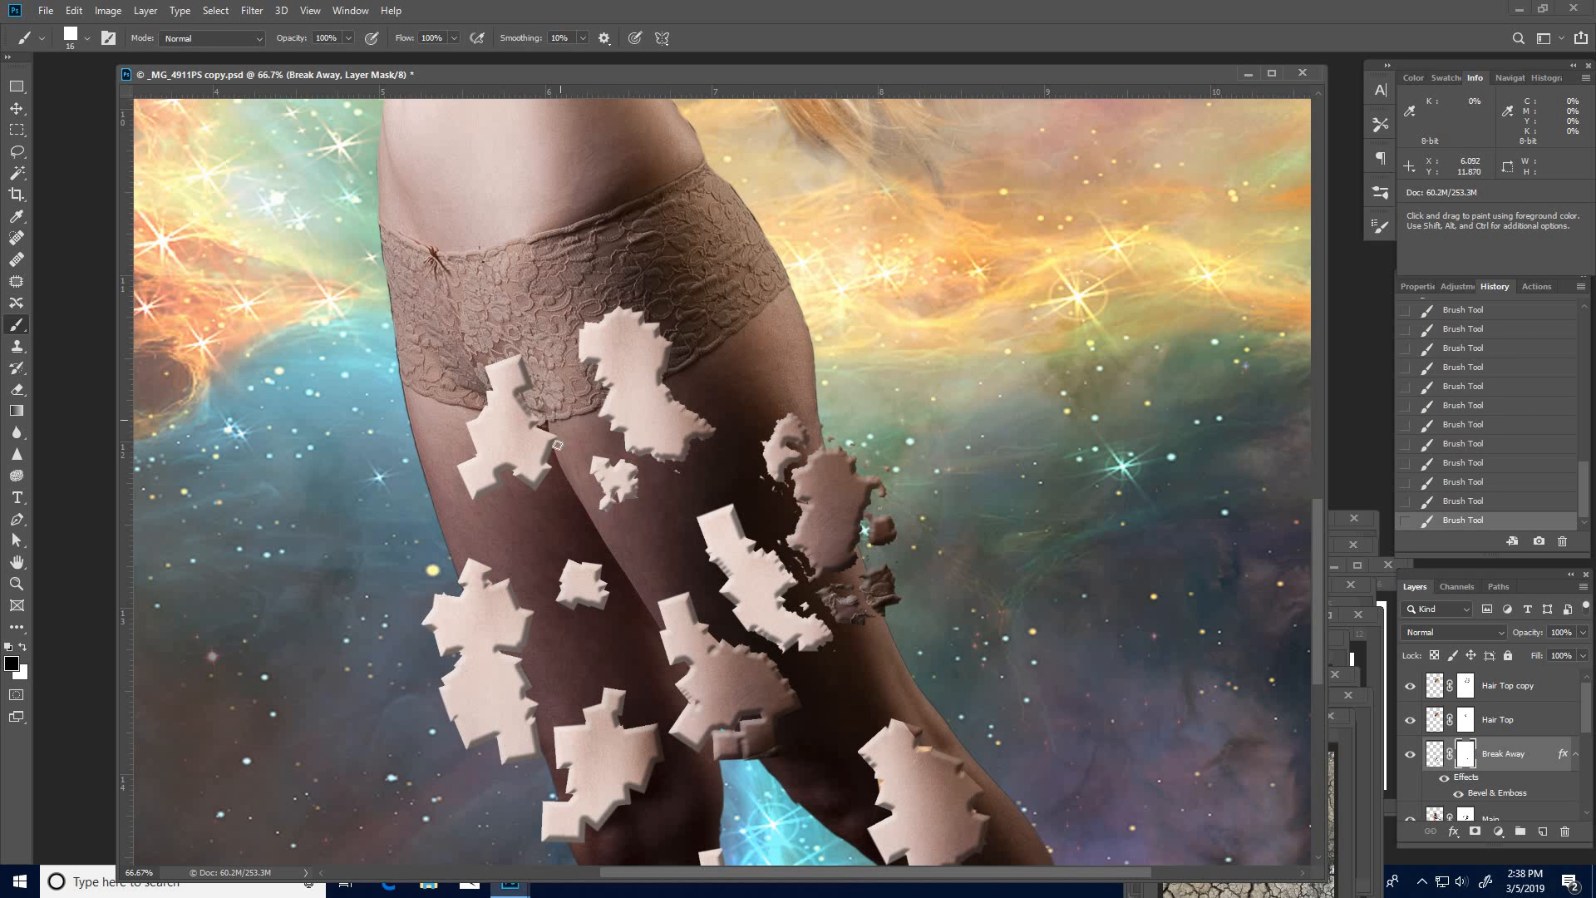
mouse_move(599, 388)
mouse_down()
mouse_move(577, 329)
mouse_move(646, 299)
mouse_move(687, 367)
mouse_move(677, 340)
mouse_move(660, 380)
mouse_move(605, 362)
mouse_move(661, 314)
mouse_up()
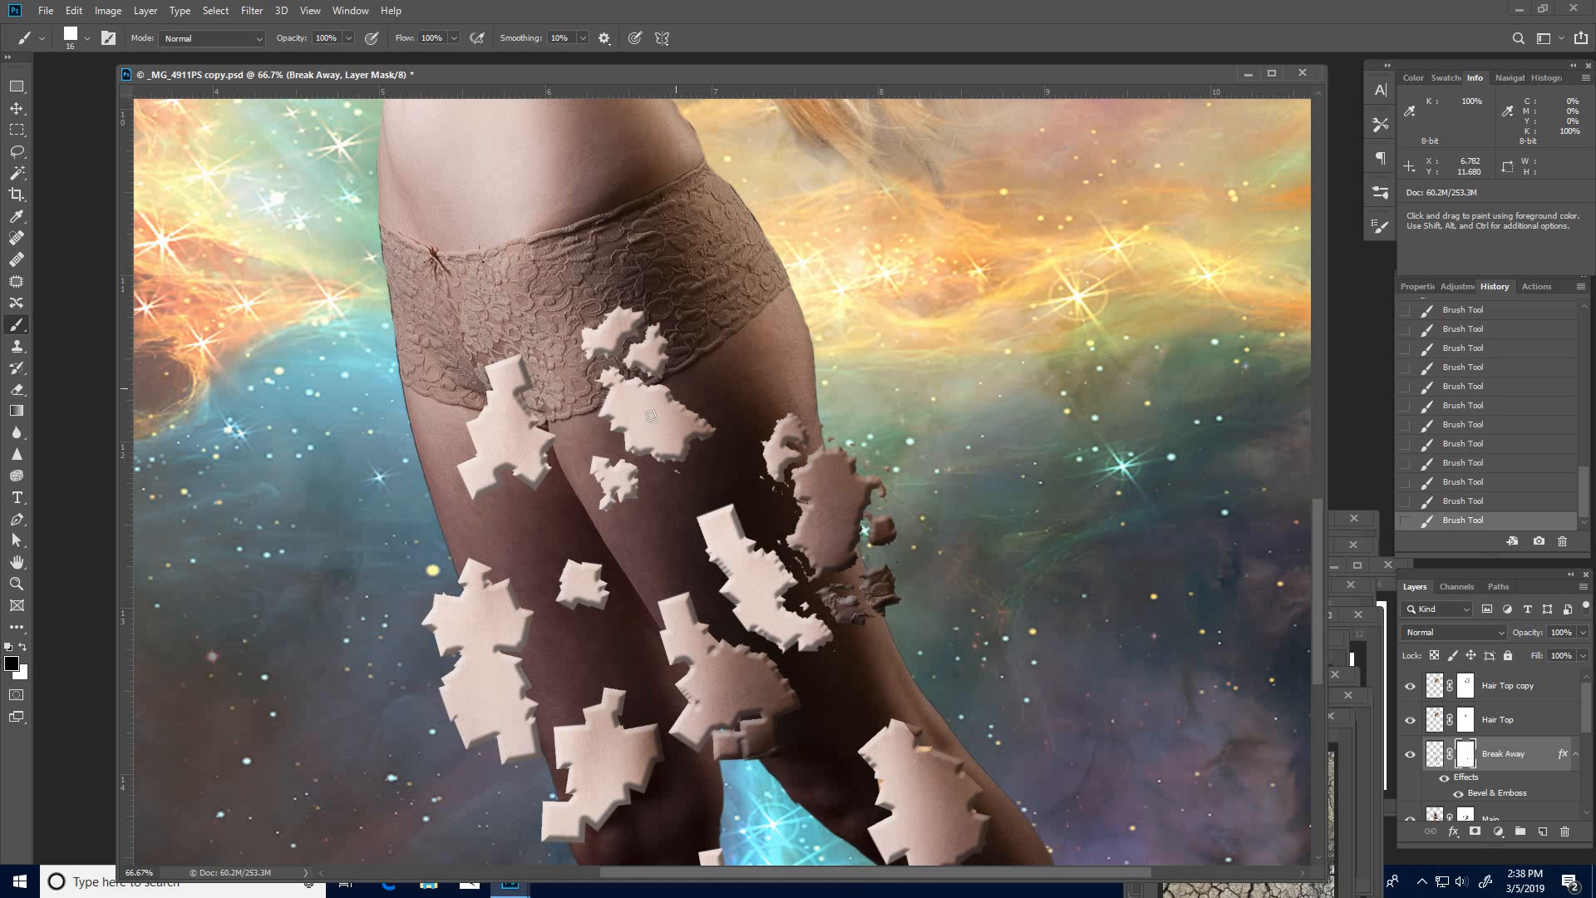
drag(627, 449, 672, 391)
mouse_move(643, 421)
mouse_down()
mouse_move(644, 392)
mouse_move(662, 396)
mouse_move(631, 393)
mouse_up()
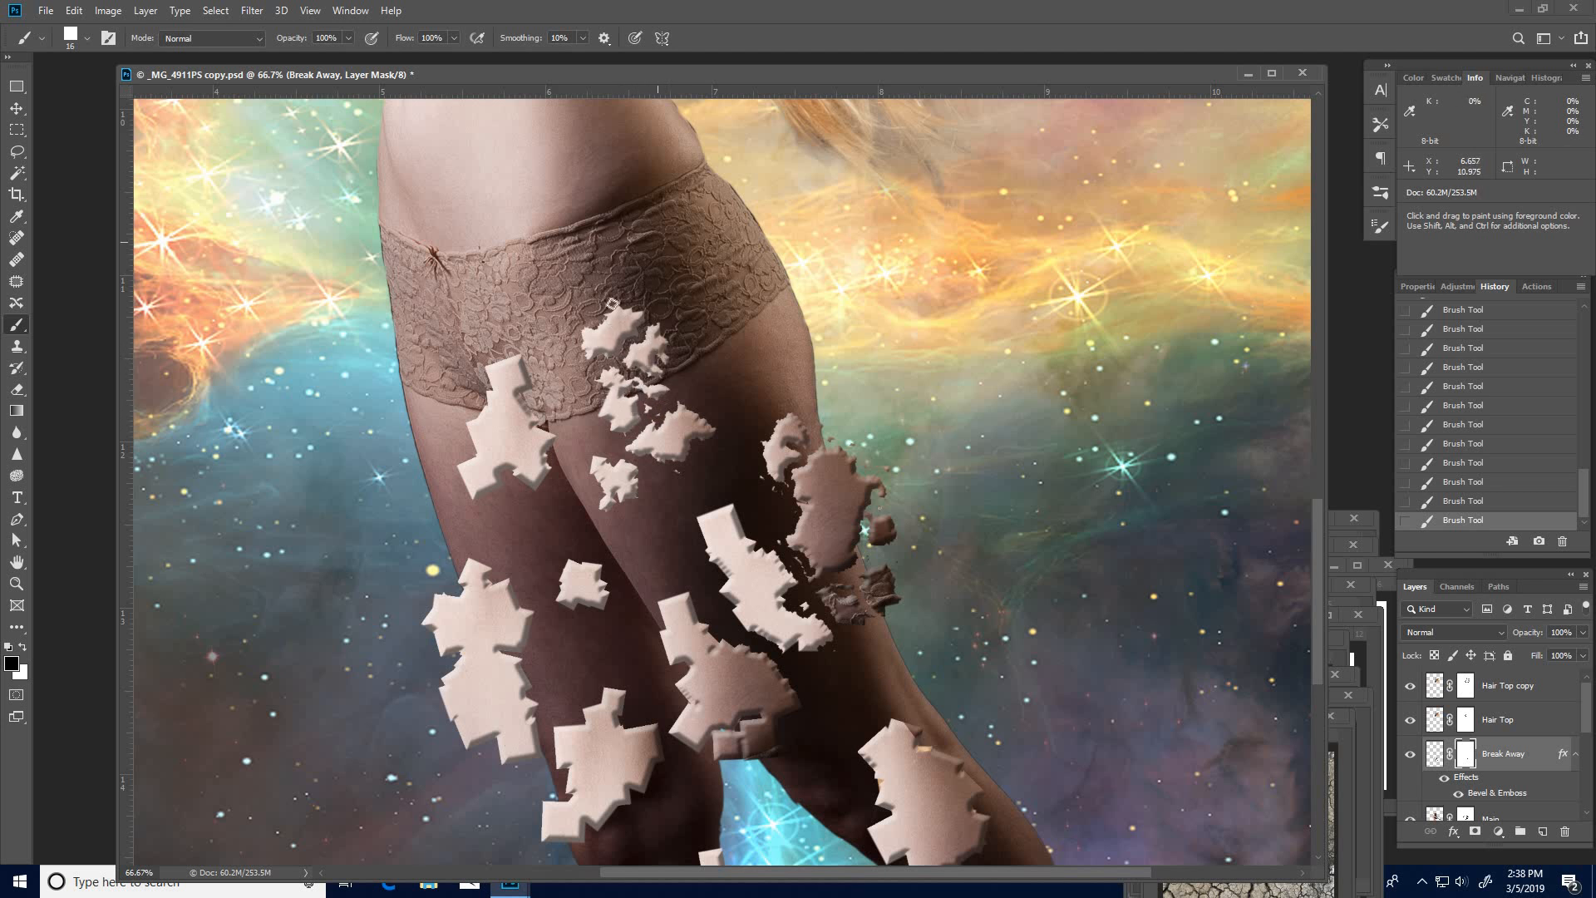
mouse_move(627, 333)
mouse_down()
mouse_move(606, 326)
mouse_move(613, 306)
mouse_move(625, 324)
mouse_up()
Step: Paint black gaps on the mask through the rear thigh fragments and the pale fragment beside them
mouse_move(861, 527)
mouse_down()
mouse_move(799, 512)
mouse_move(852, 499)
mouse_move(844, 486)
mouse_move(840, 499)
mouse_up()
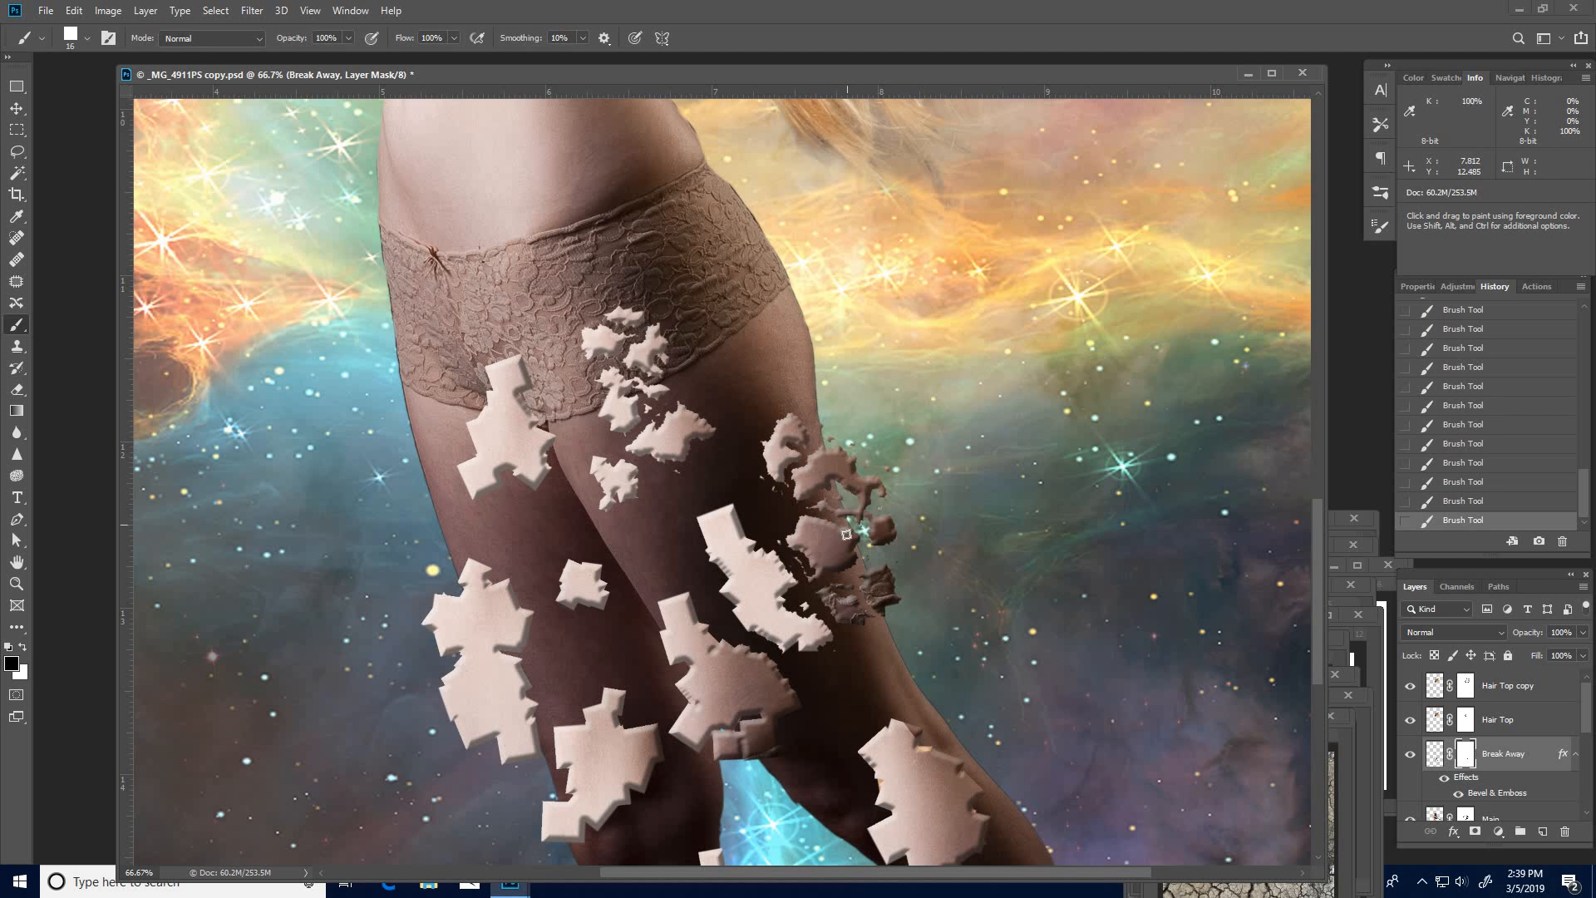
mouse_move(852, 535)
mouse_down()
mouse_move(789, 538)
mouse_move(823, 575)
mouse_up()
mouse_move(748, 535)
mouse_down()
mouse_move(722, 507)
mouse_move(702, 516)
mouse_move(763, 634)
mouse_move(721, 592)
mouse_move(763, 542)
mouse_move(737, 573)
mouse_move(720, 505)
mouse_move(748, 540)
mouse_move(725, 517)
mouse_move(723, 565)
mouse_move(740, 535)
mouse_move(720, 540)
mouse_up()
mouse_move(781, 595)
mouse_down()
mouse_move(773, 573)
mouse_move(757, 594)
mouse_move(802, 639)
mouse_move(790, 600)
mouse_move(751, 575)
mouse_up()
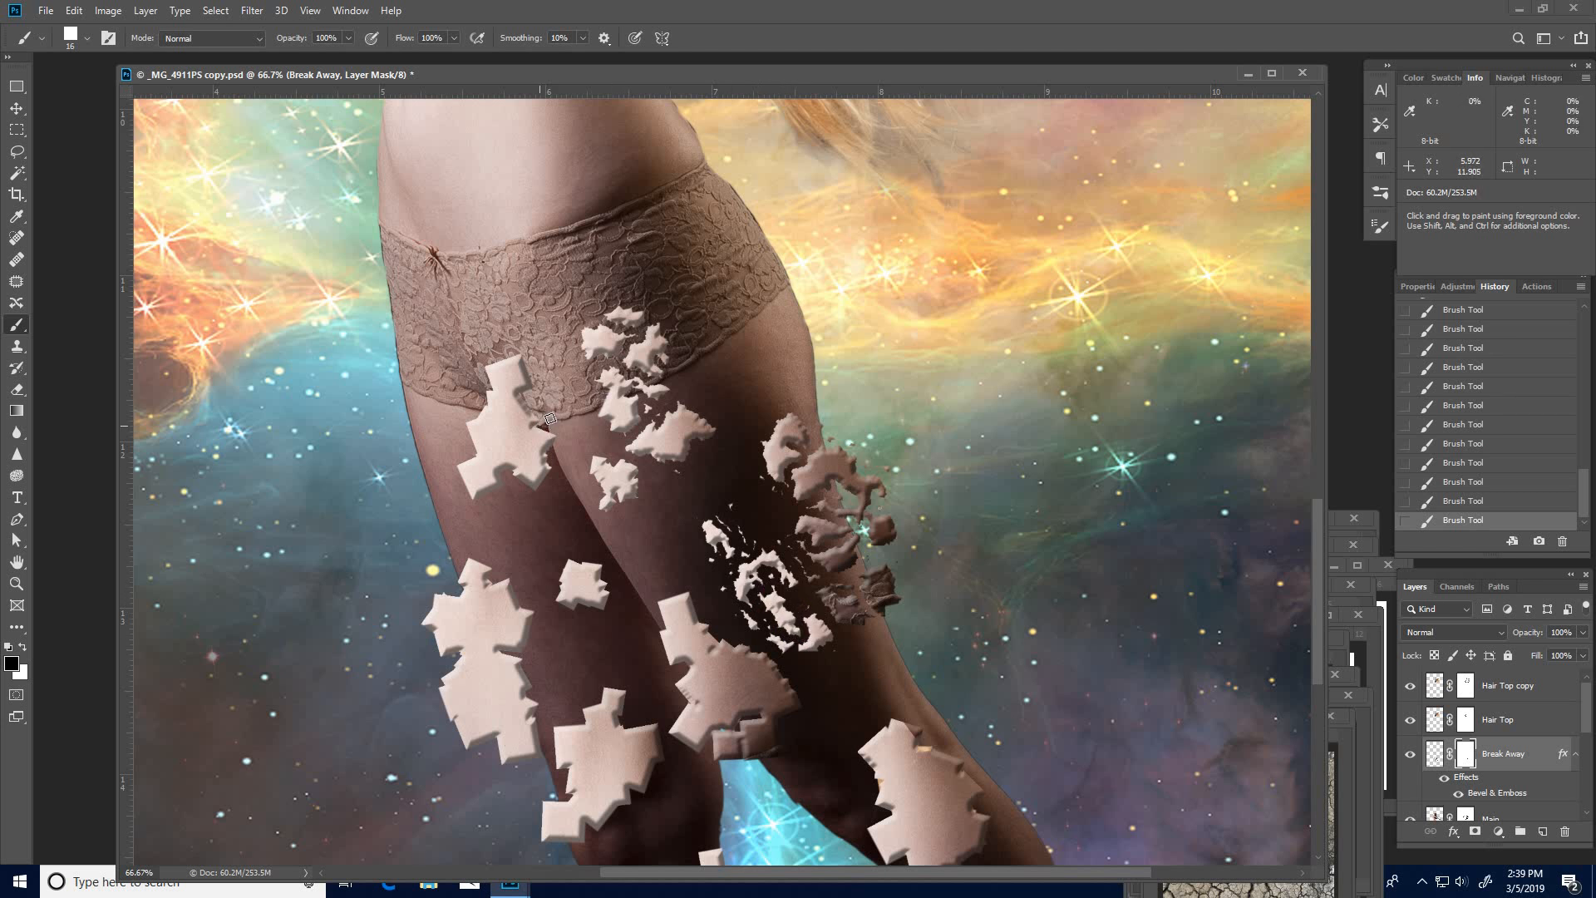
Step: Split the front hip fragment on the mask and refine the inner thigh pieces with a smaller brush
mouse_move(510, 362)
mouse_down()
mouse_move(471, 444)
mouse_move(490, 471)
mouse_move(481, 492)
mouse_move(462, 484)
mouse_move(467, 457)
mouse_move(536, 483)
mouse_move(549, 466)
mouse_move(533, 431)
mouse_move(490, 428)
mouse_move(538, 461)
mouse_up()
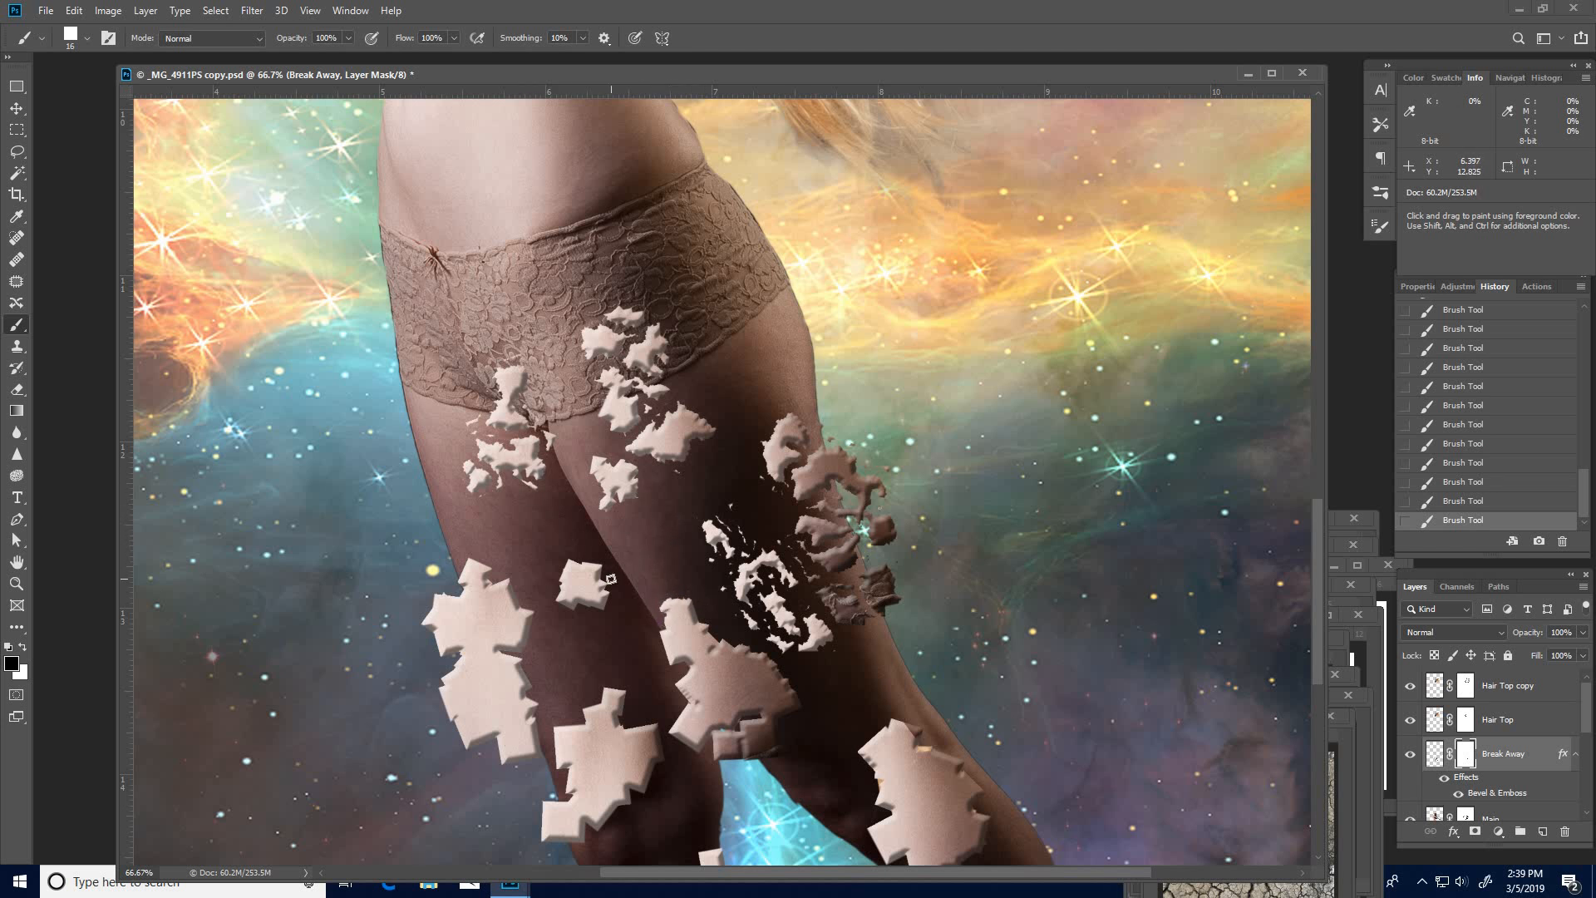
drag(692, 447, 665, 412)
key(bracketleft)
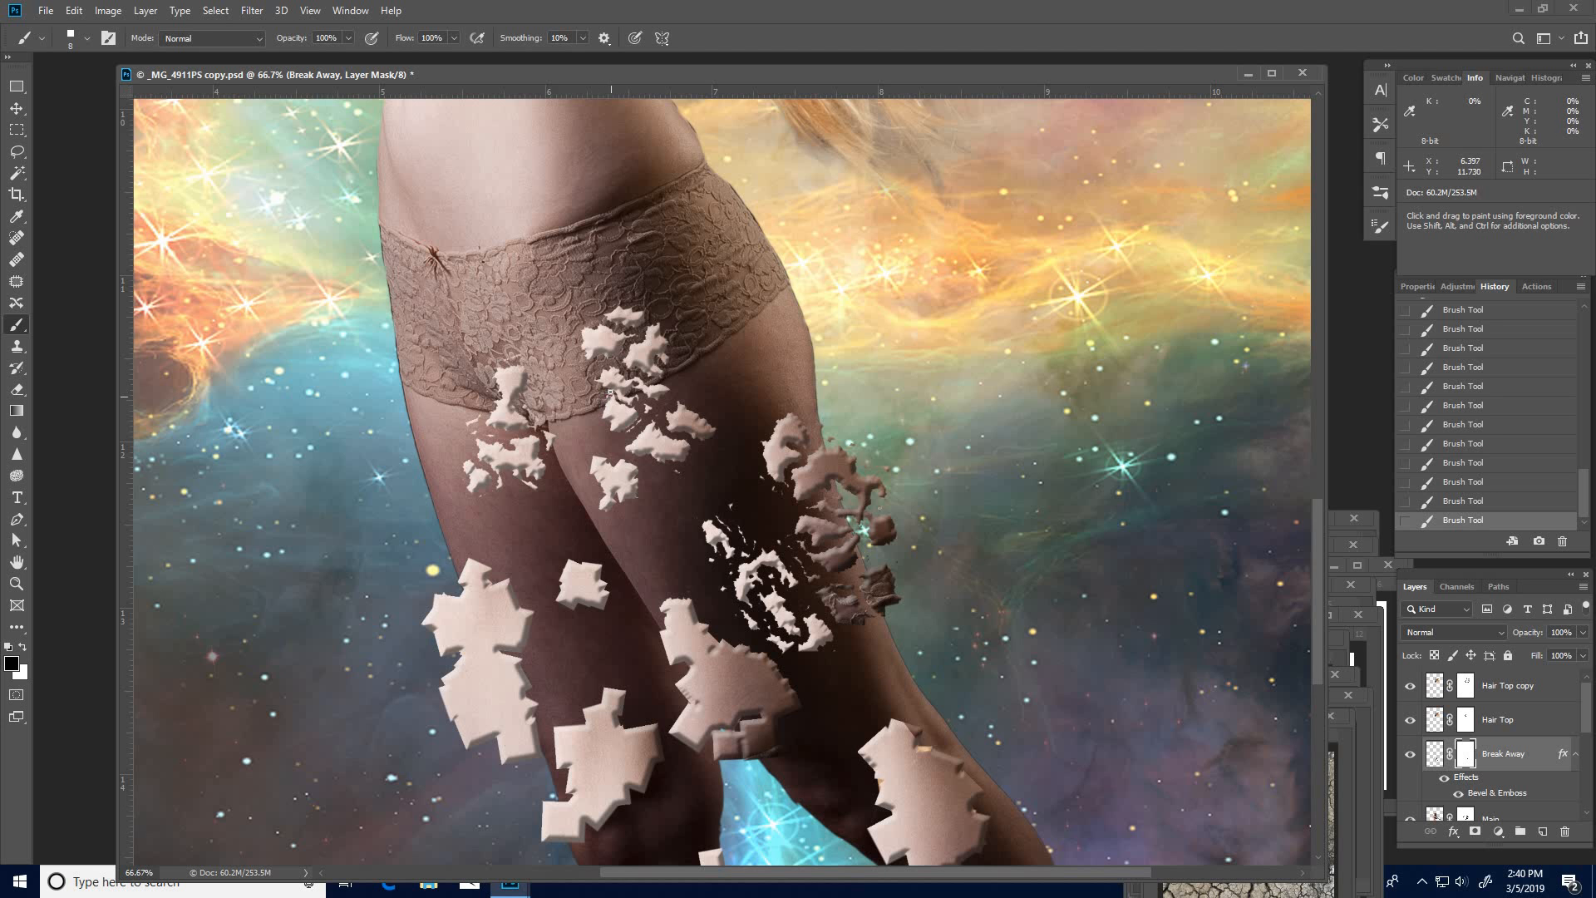
drag(615, 423, 632, 428)
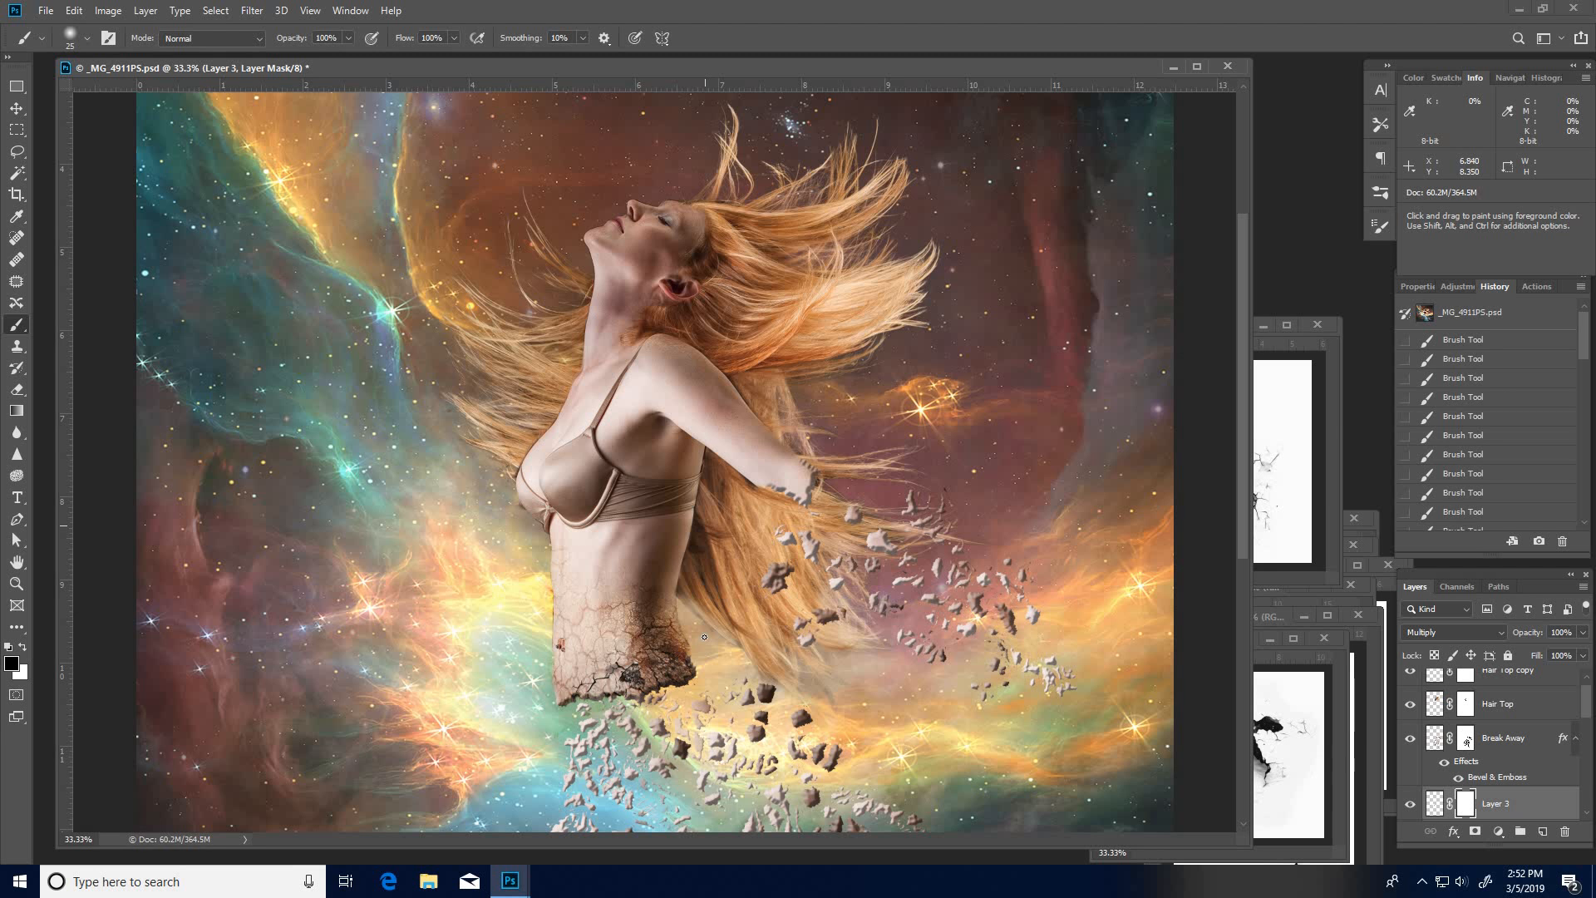
Step: Sample an orange tone from the woman's blowing hair as the foreground color
key(ctrl+minus)
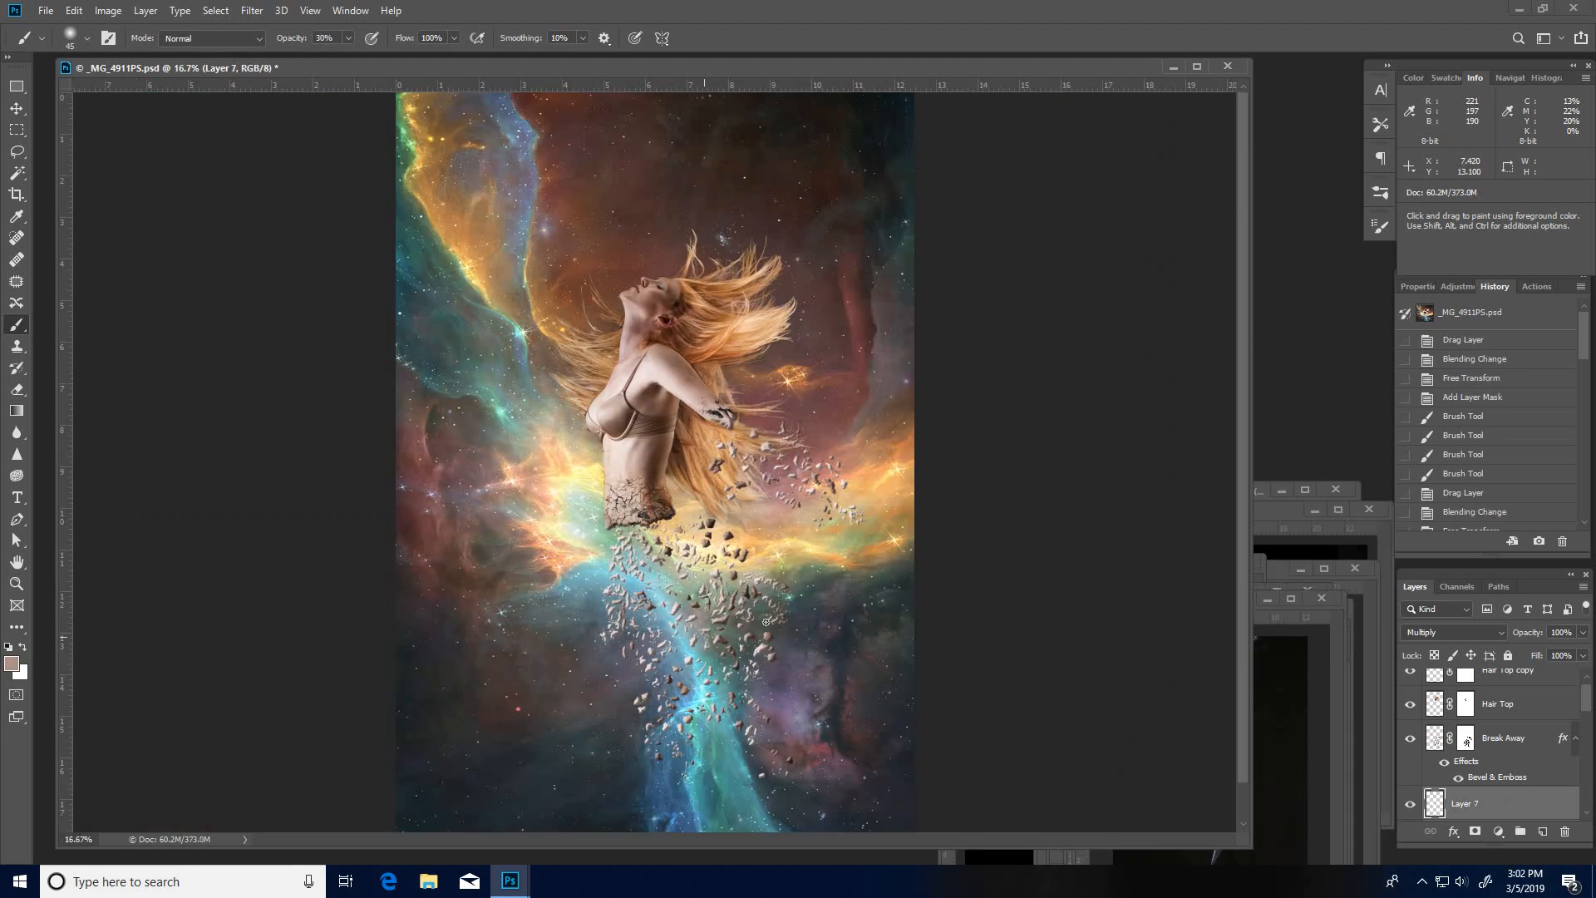
ctrl+click(649, 488)
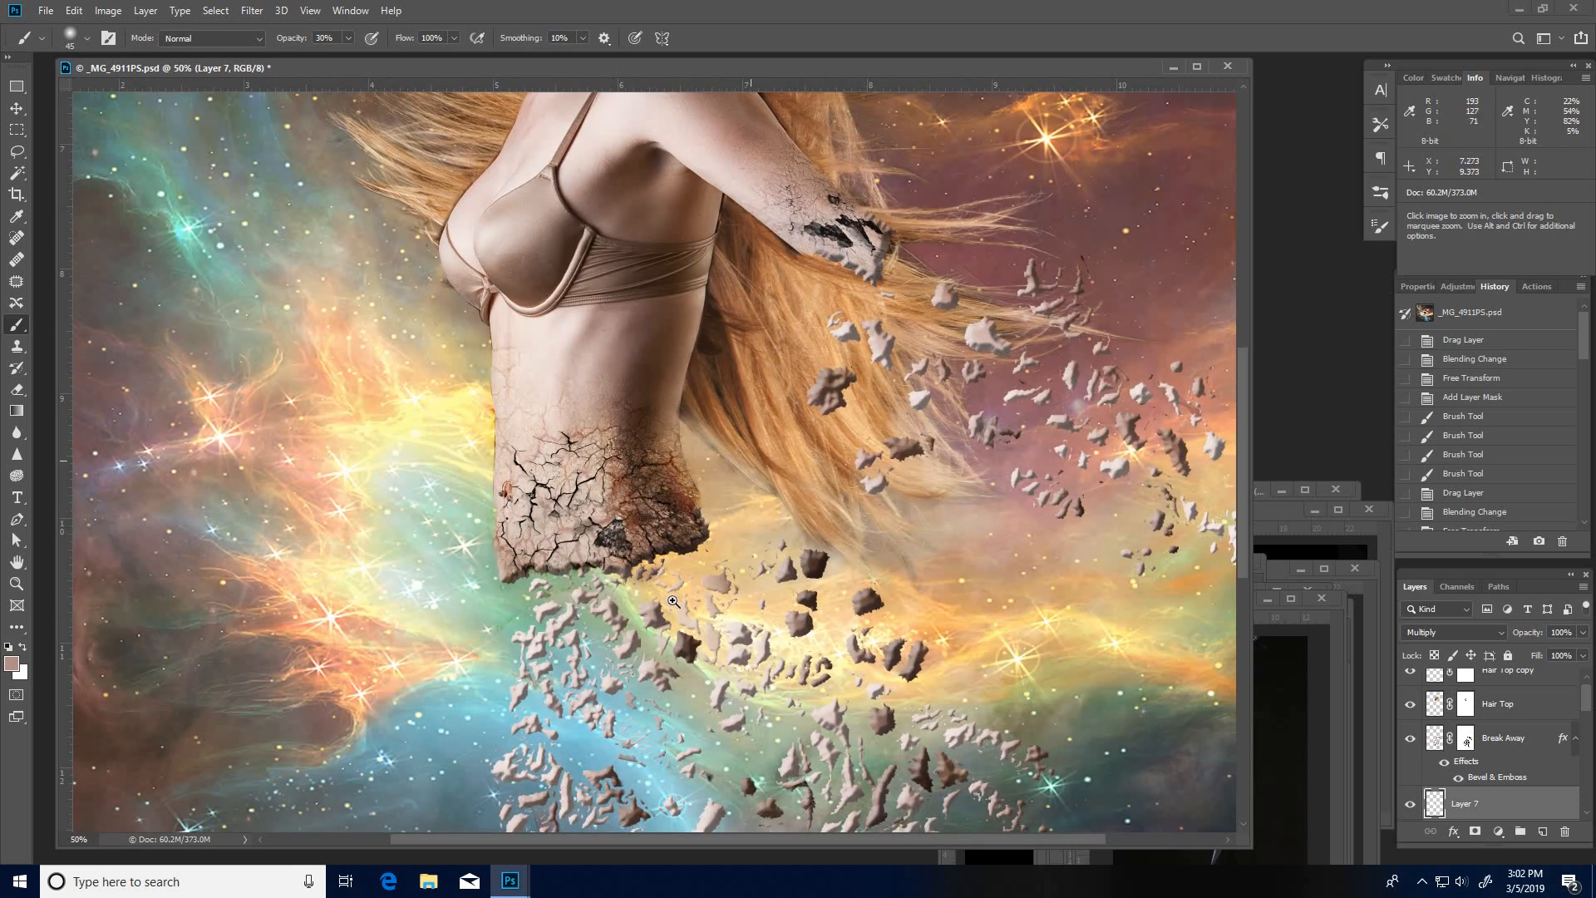
drag(797, 138, 722, 507)
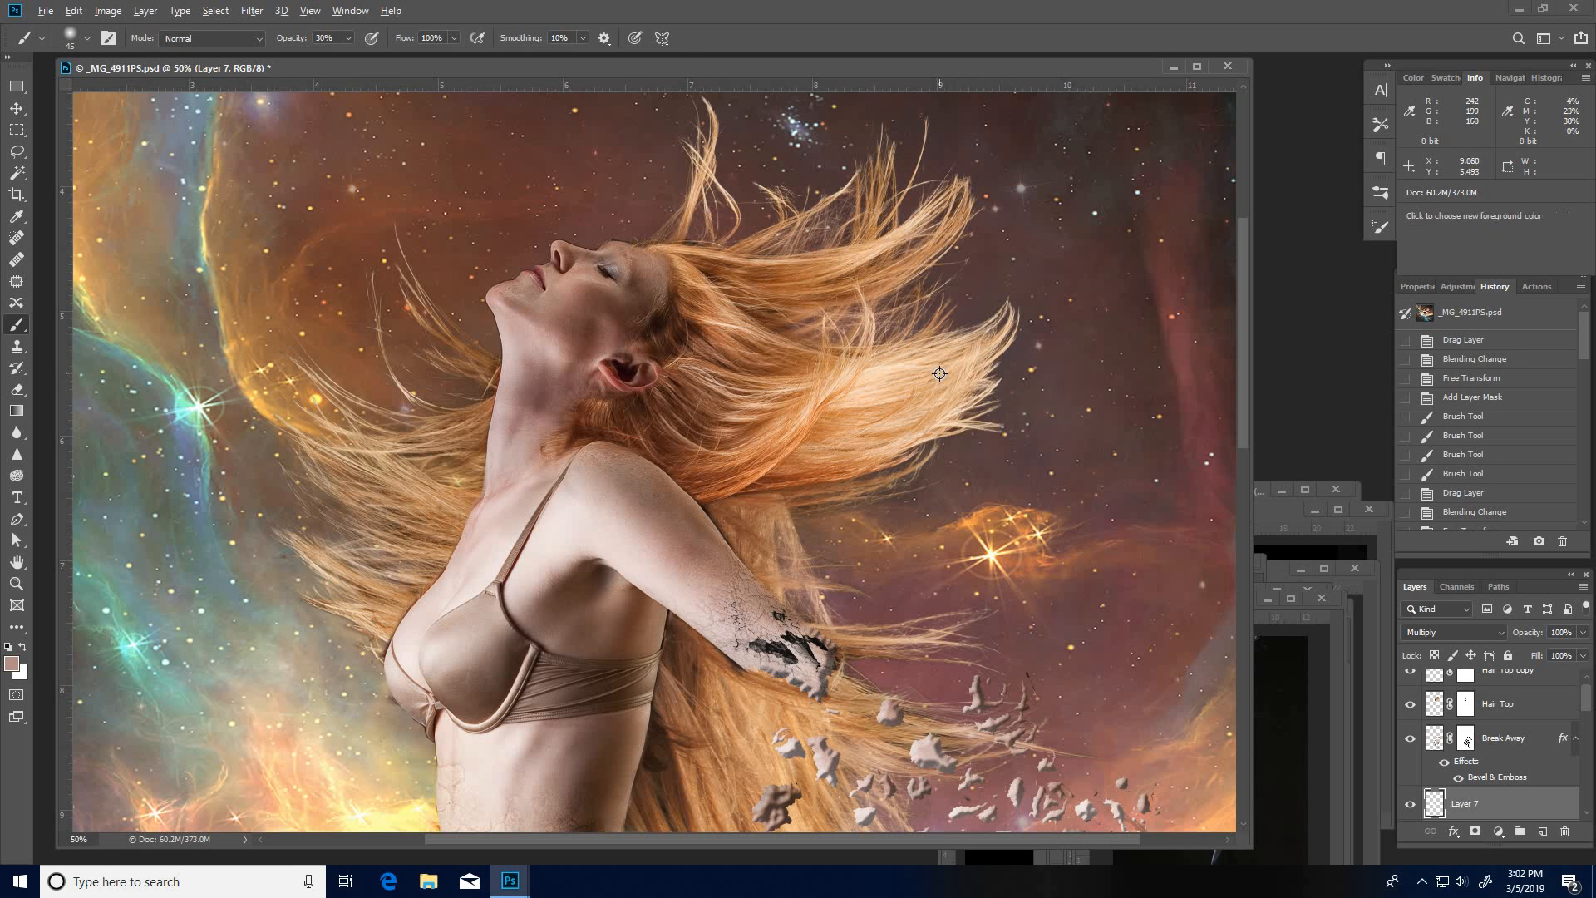
alt+drag(832, 407, 794, 440)
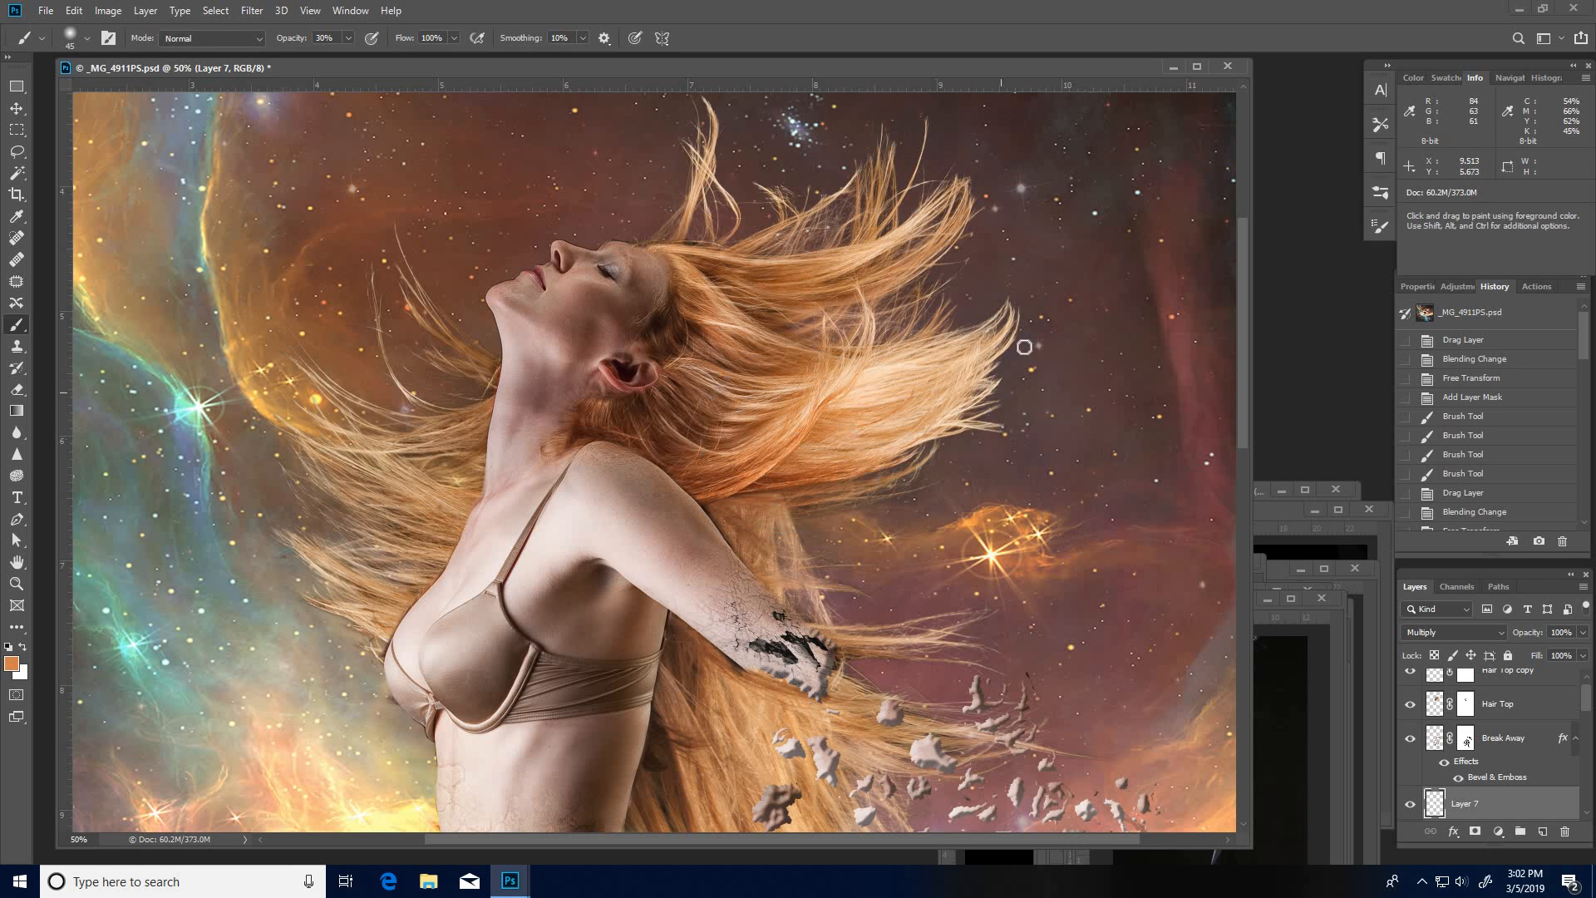
Step: Bring the smoke photo IMG_1768.jpg in front of the composite and enlarge its window
click(1278, 686)
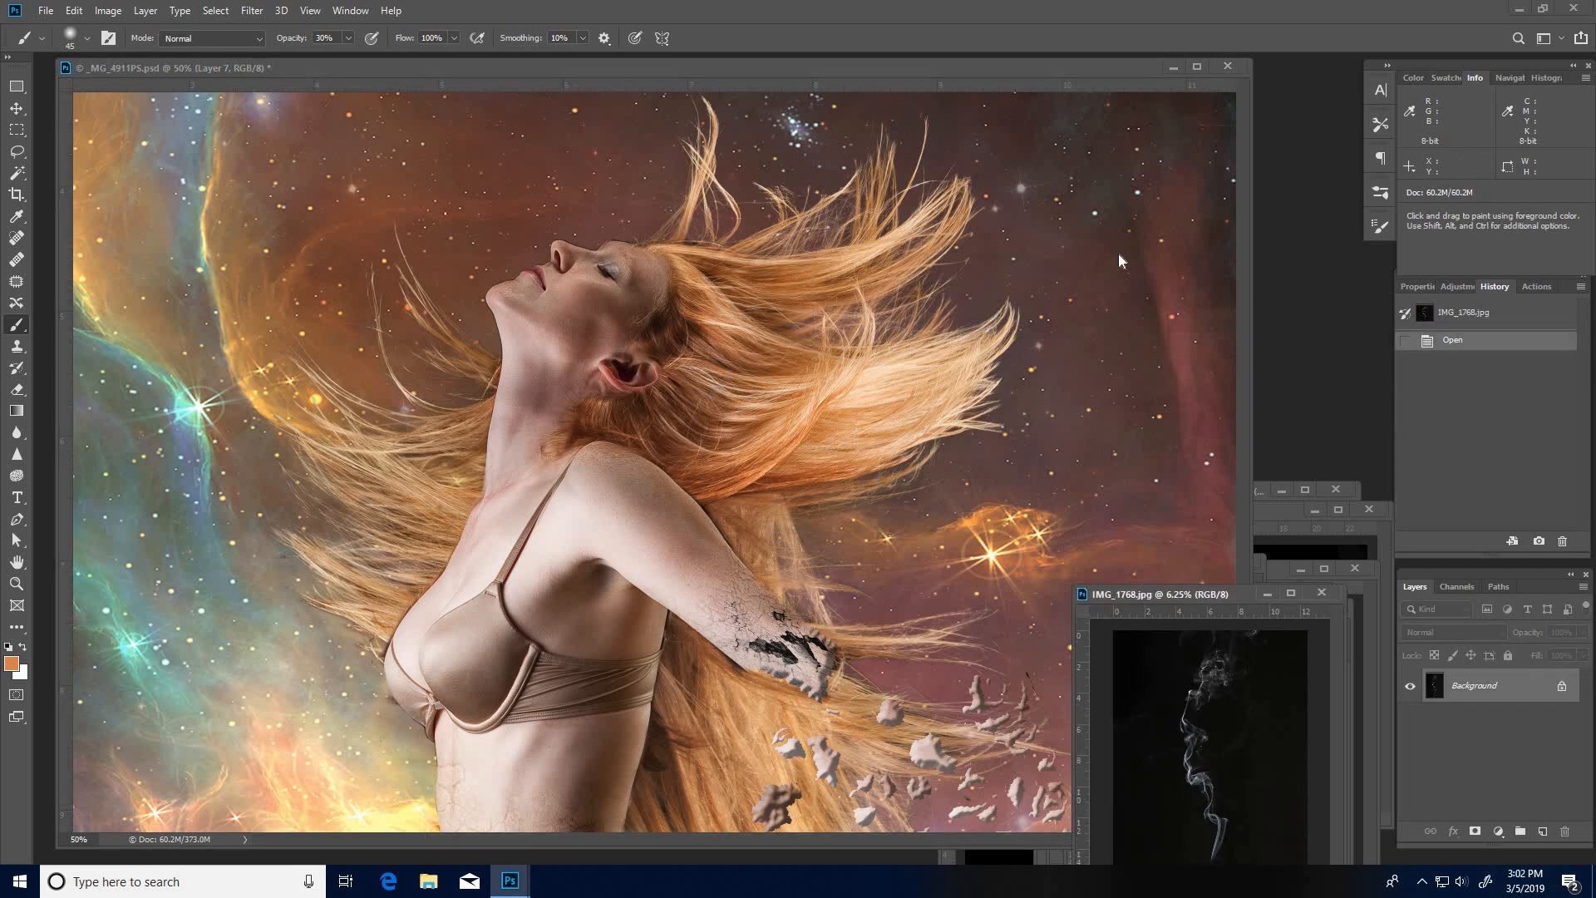
drag(1225, 601, 873, 87)
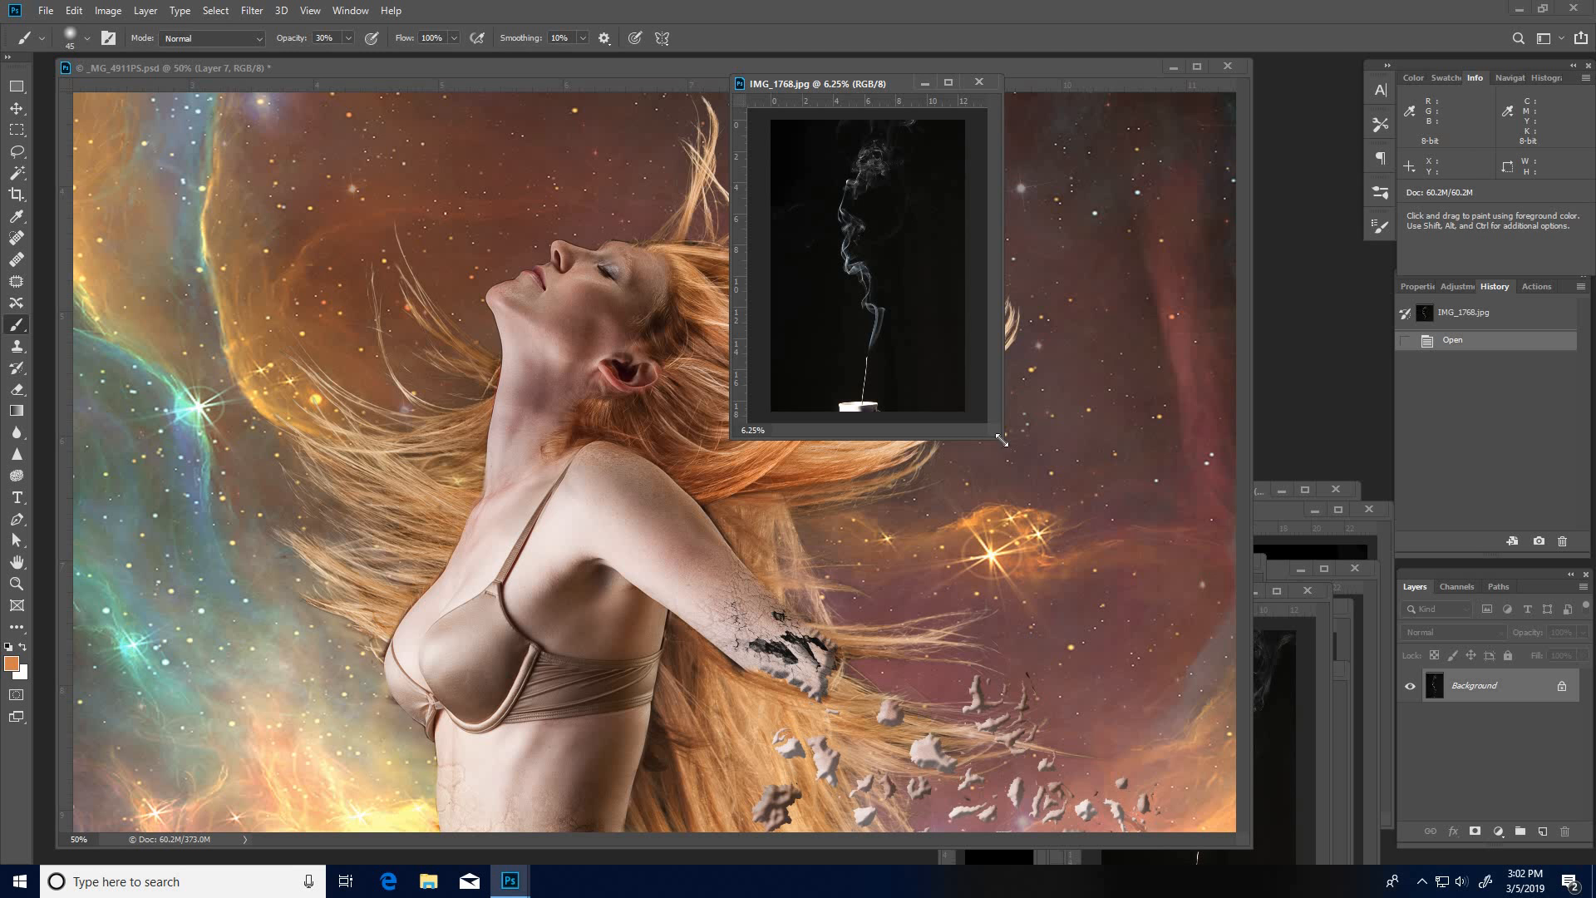
drag(999, 437, 1334, 838)
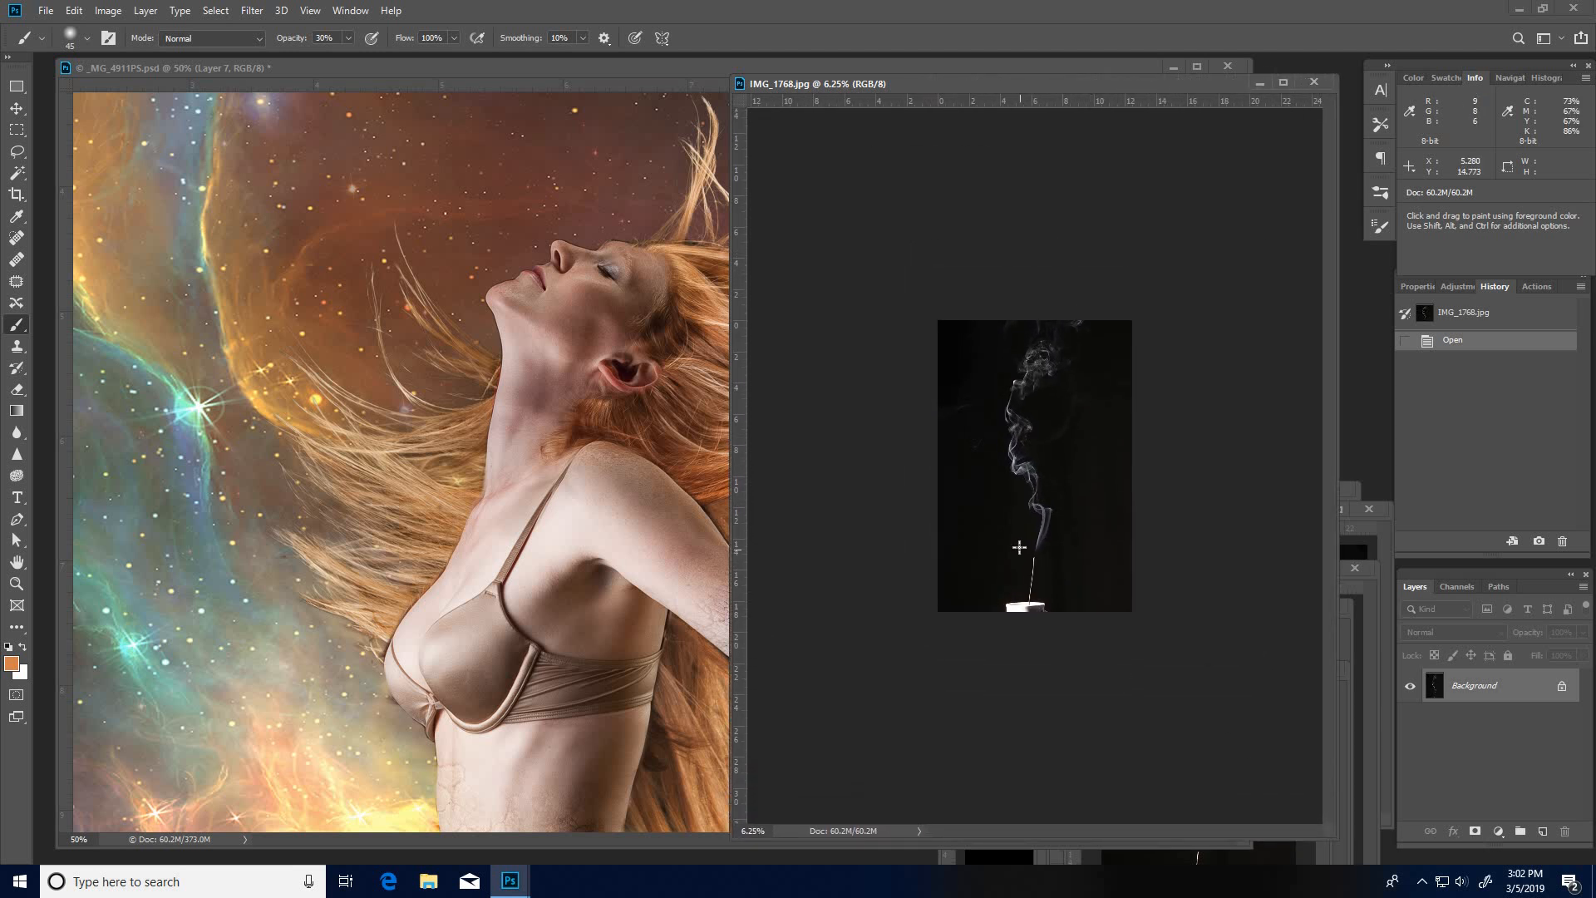
key(ctrl+space)
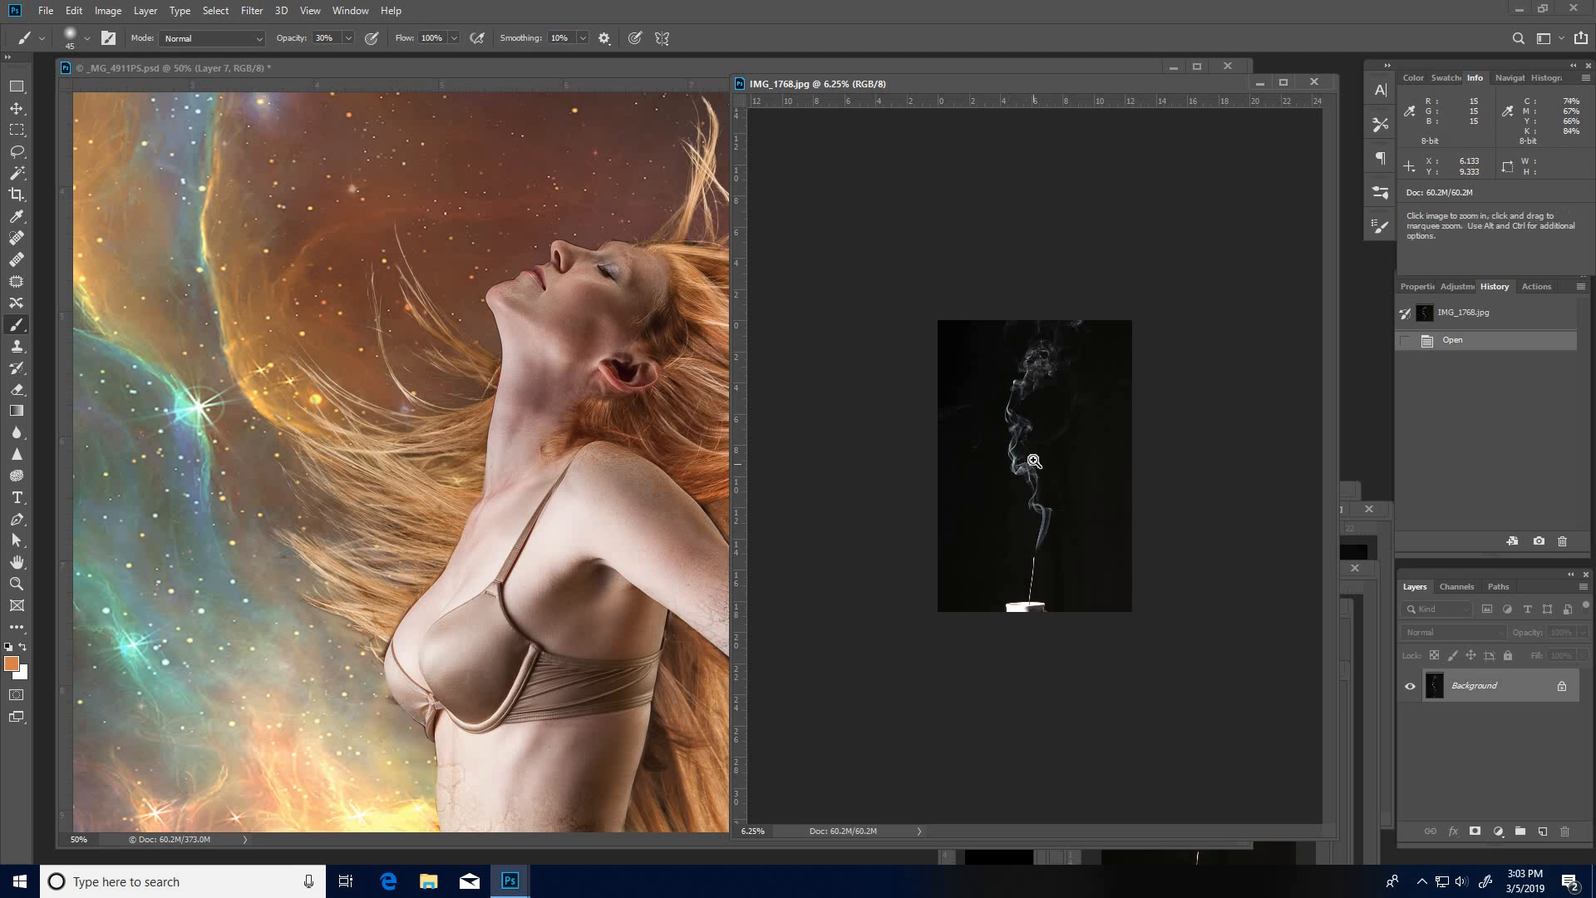
Step: Add a new layer with Color blend mode to the smoke photo IMG_1768.jpg
drag(1034, 460, 1077, 572)
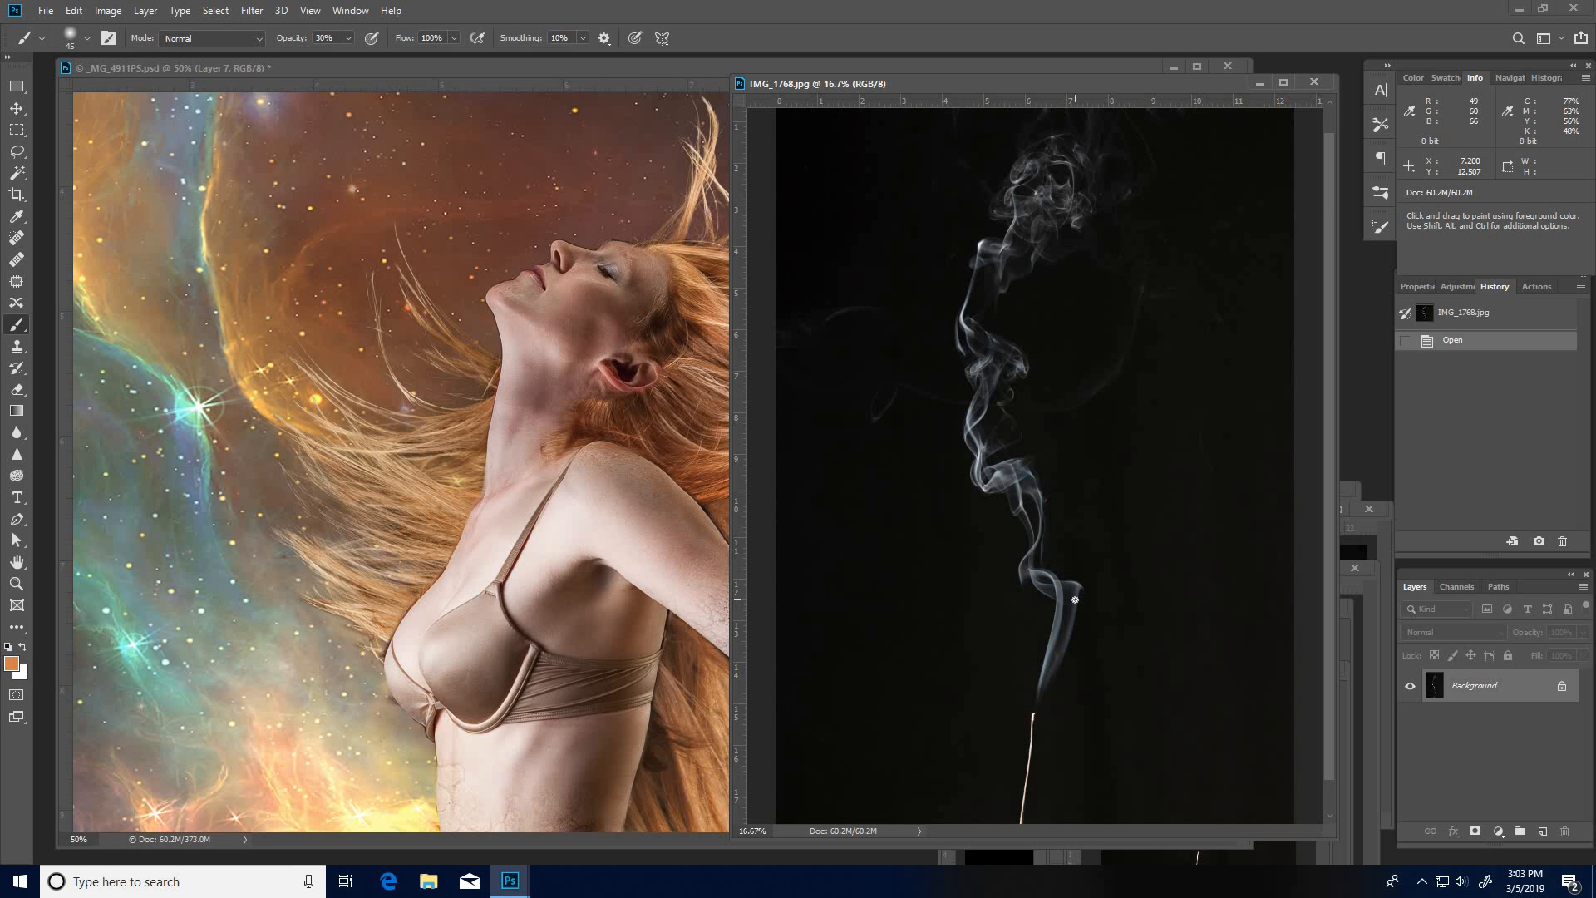
key(ctrl+shift+n)
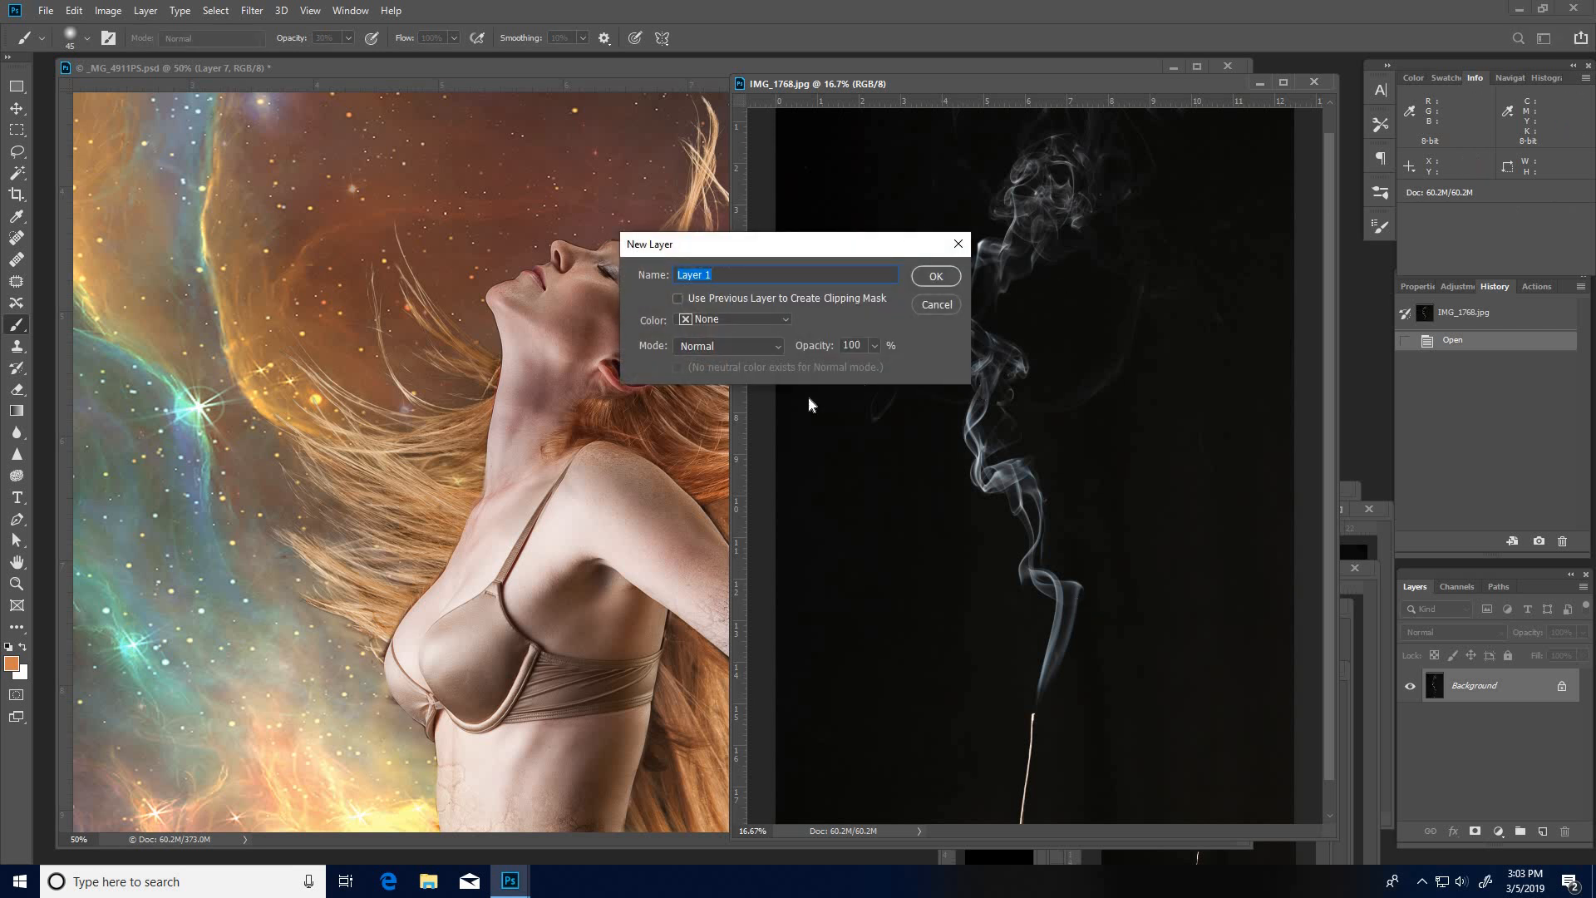
click(775, 346)
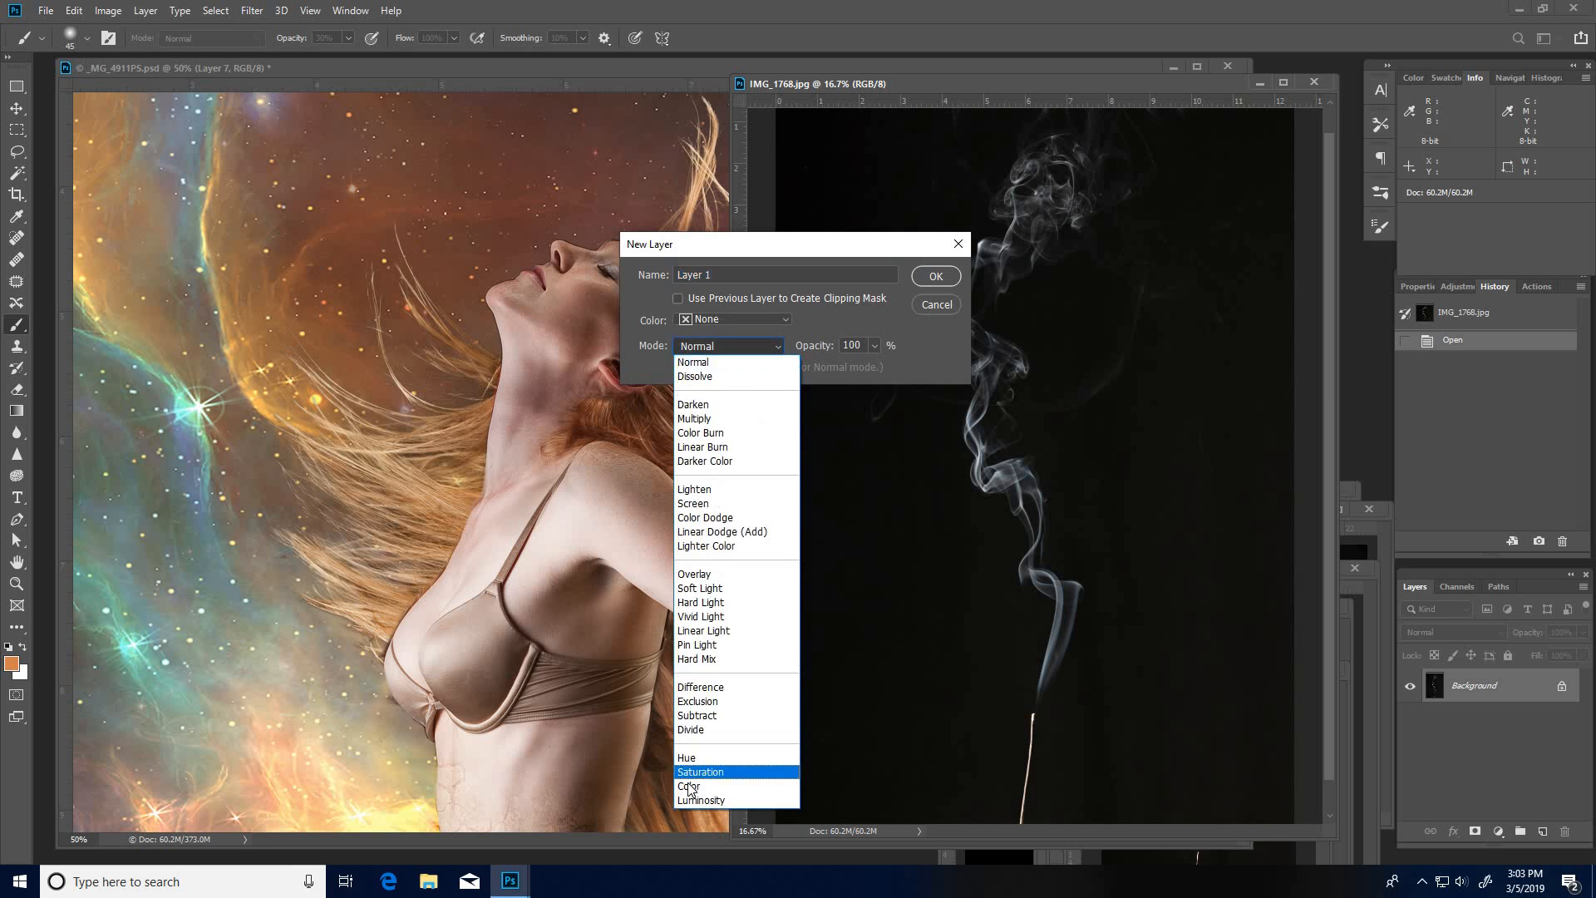
click(698, 785)
click(921, 276)
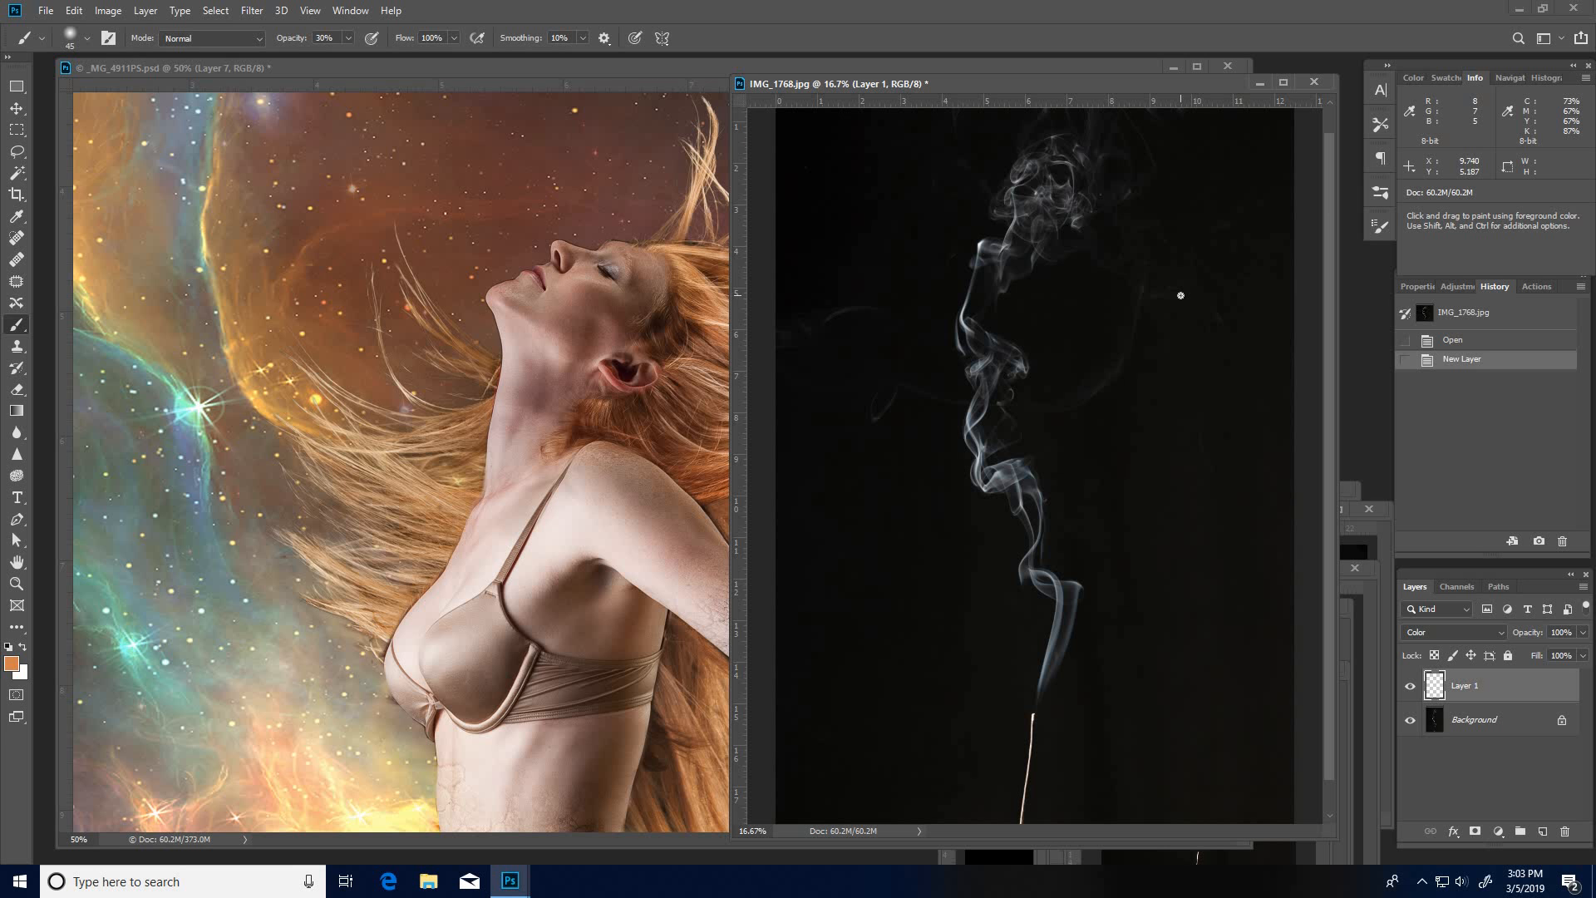
Step: Fill the new Color layer with the orange foreground color to tint the smoke
key(i)
key(shift+F5)
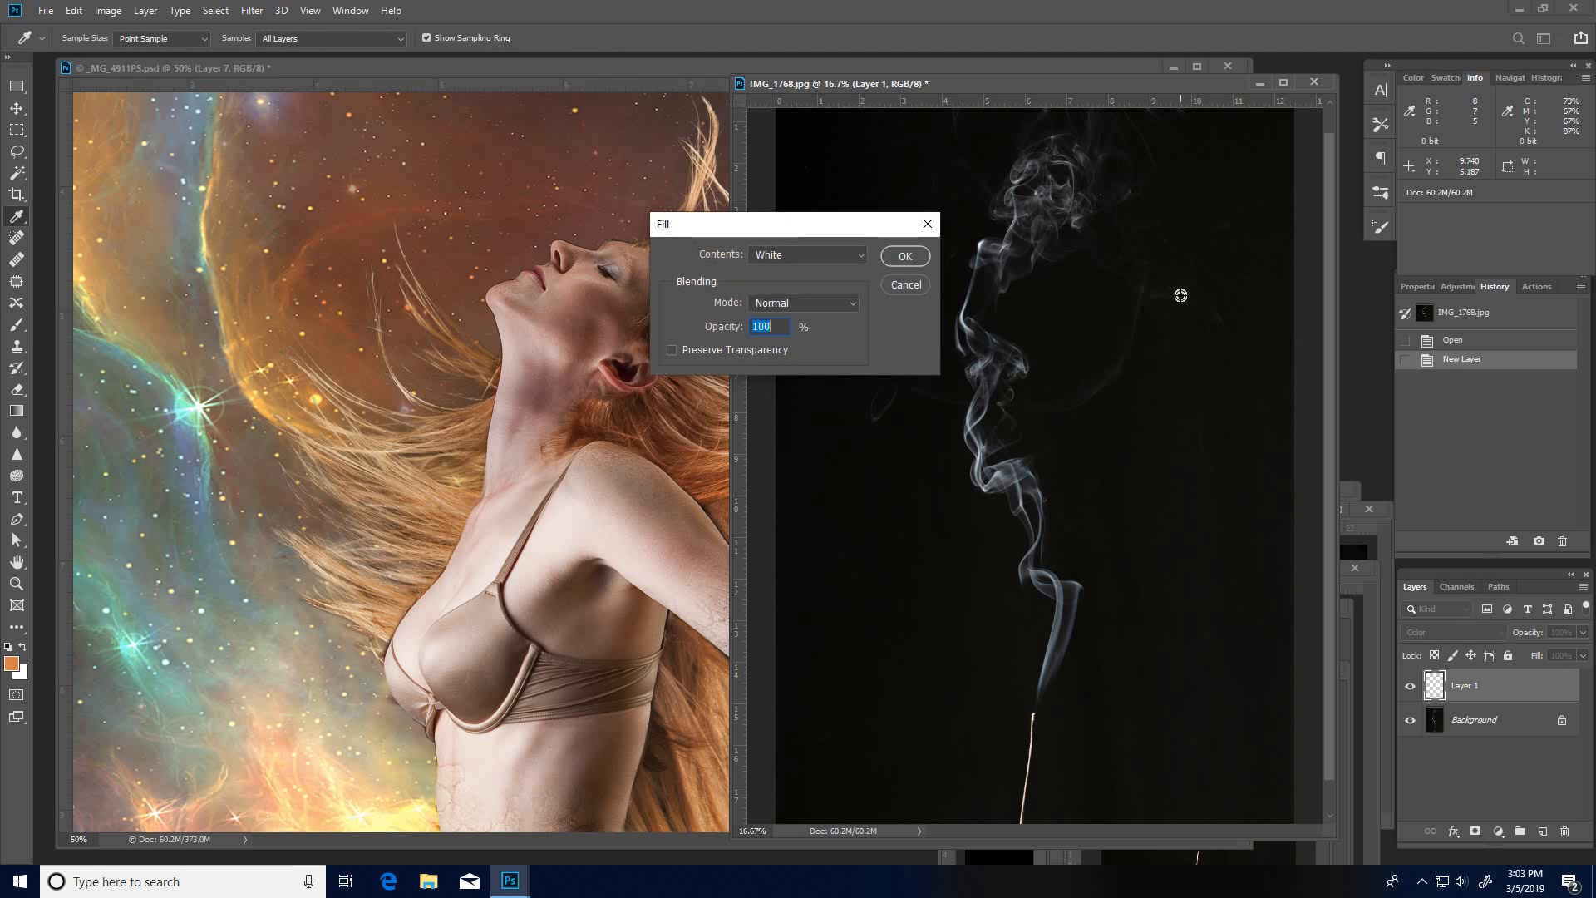
click(863, 253)
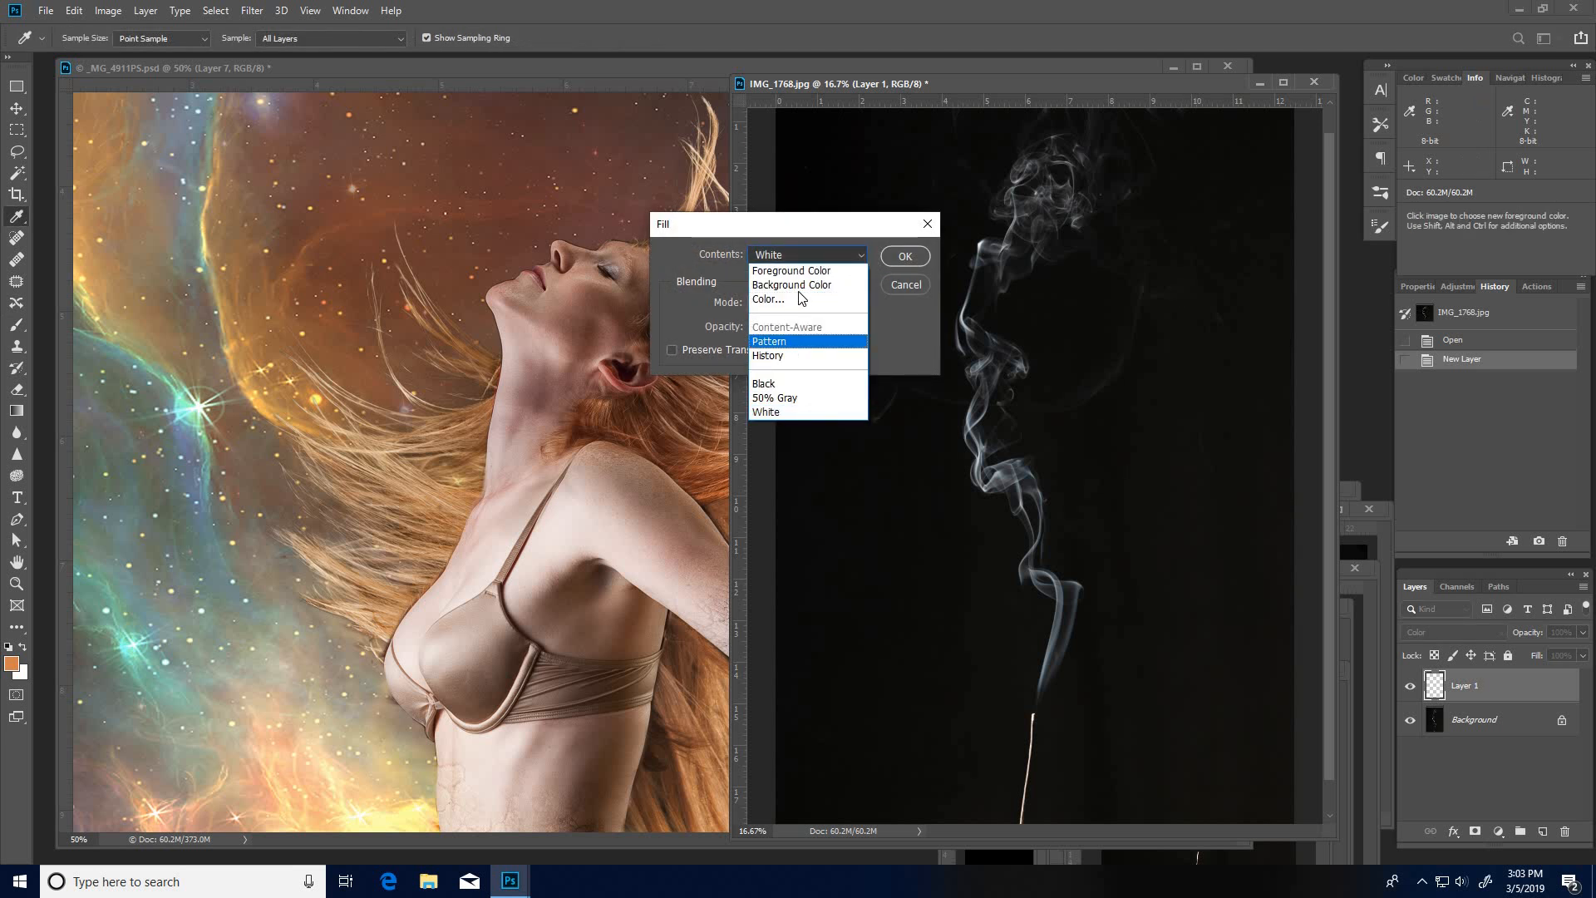
click(791, 270)
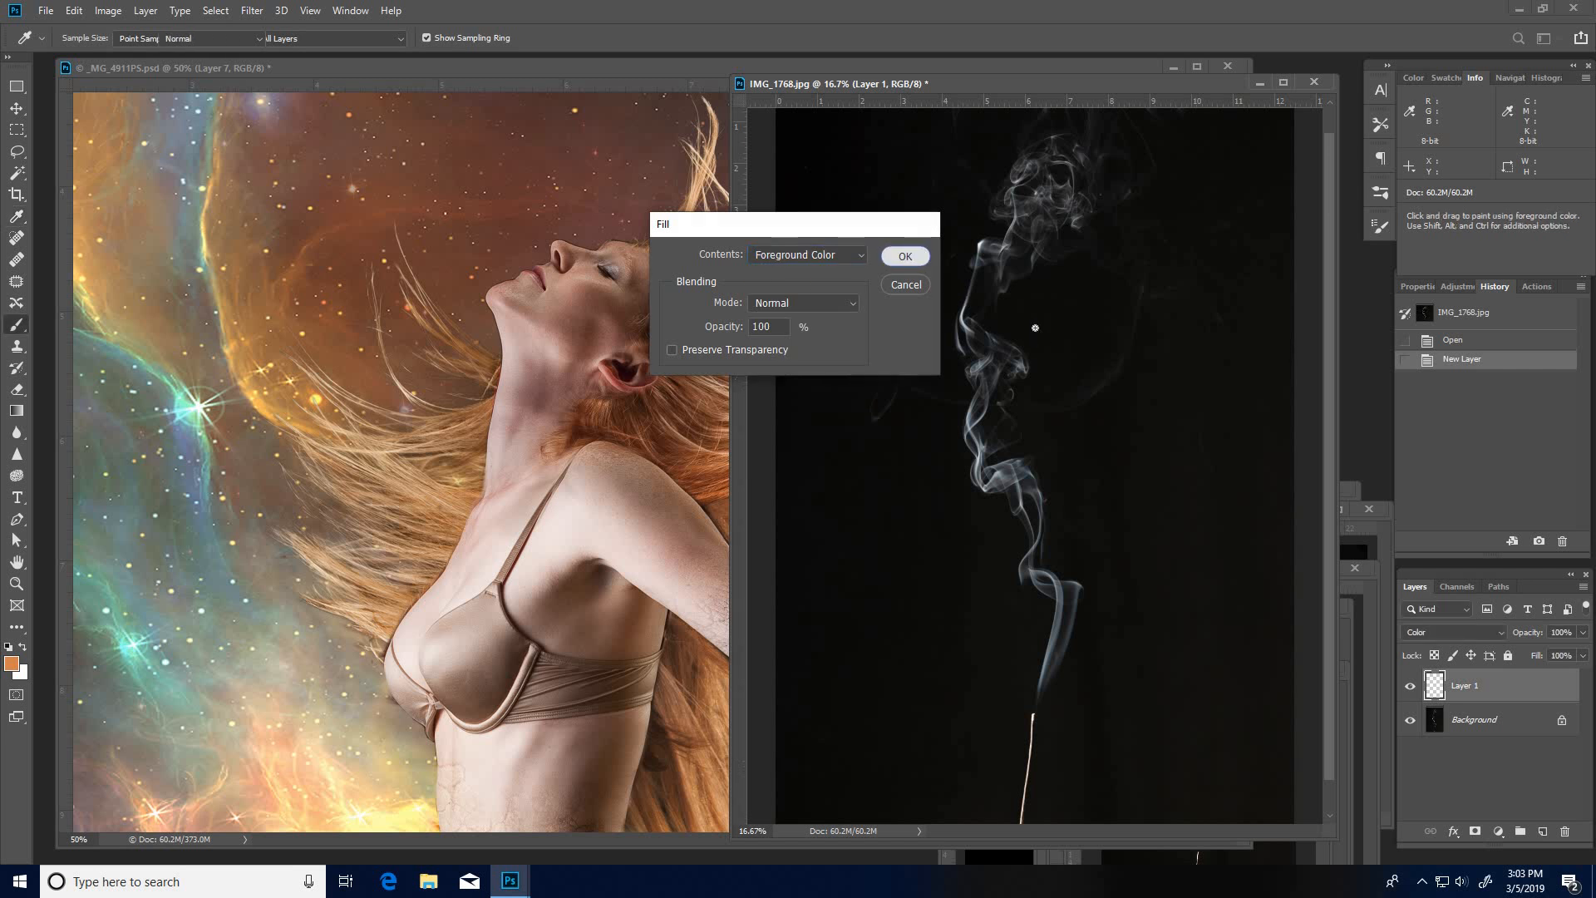
key(Return)
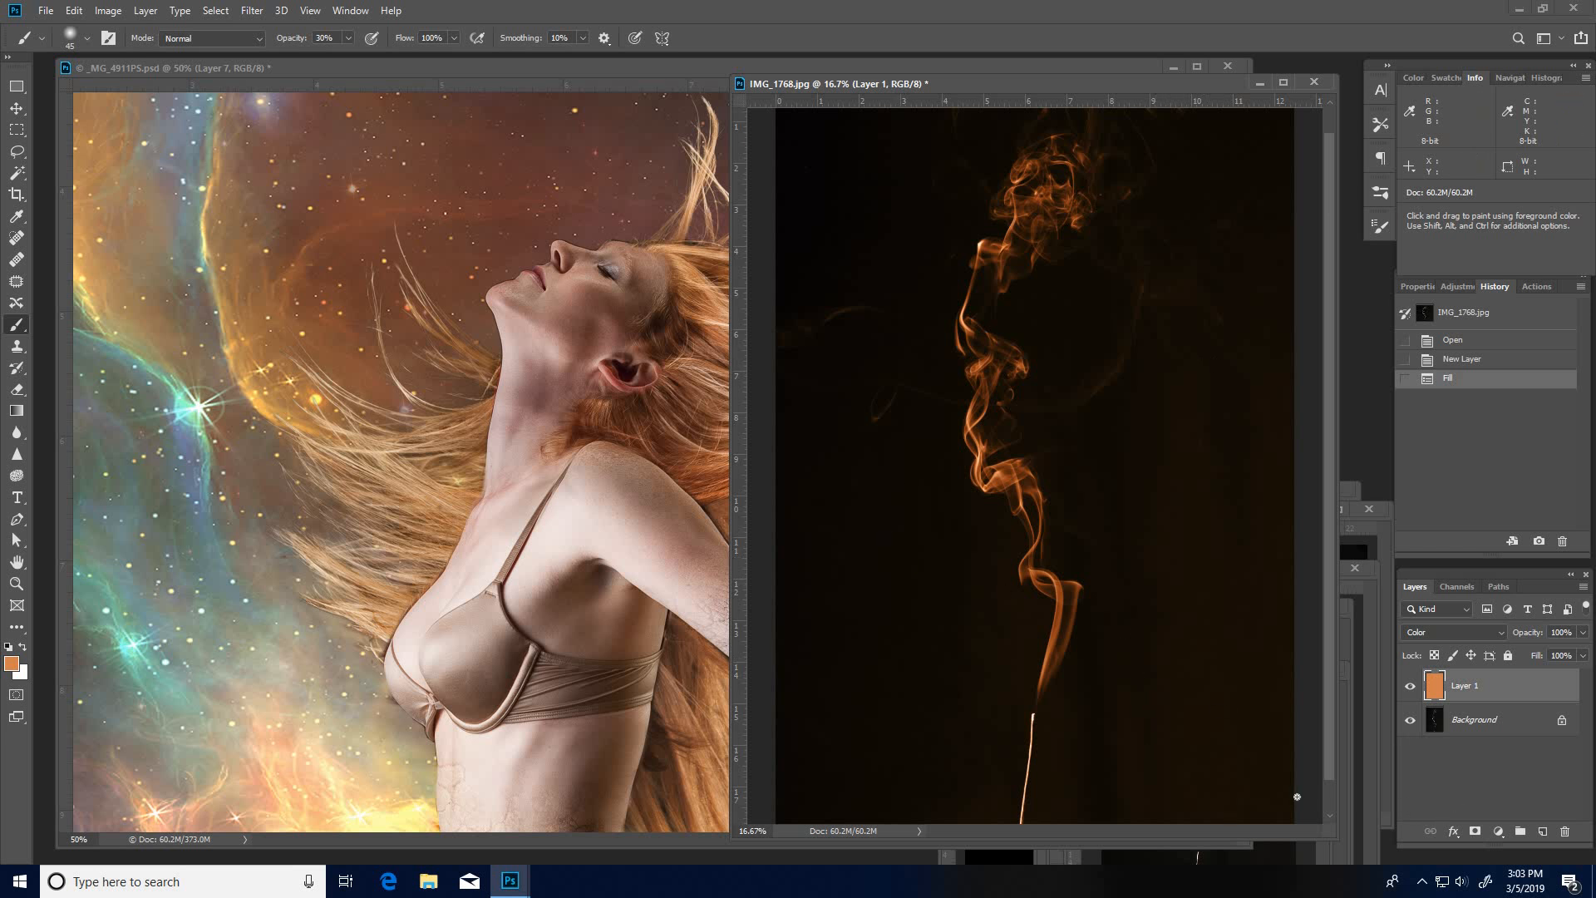
Step: Copy the orange Color layer into the smoke photo IMG_1793.jpg and bring IMG_1768.jpg back to the front beside the woman
drag(1193, 83, 1005, 89)
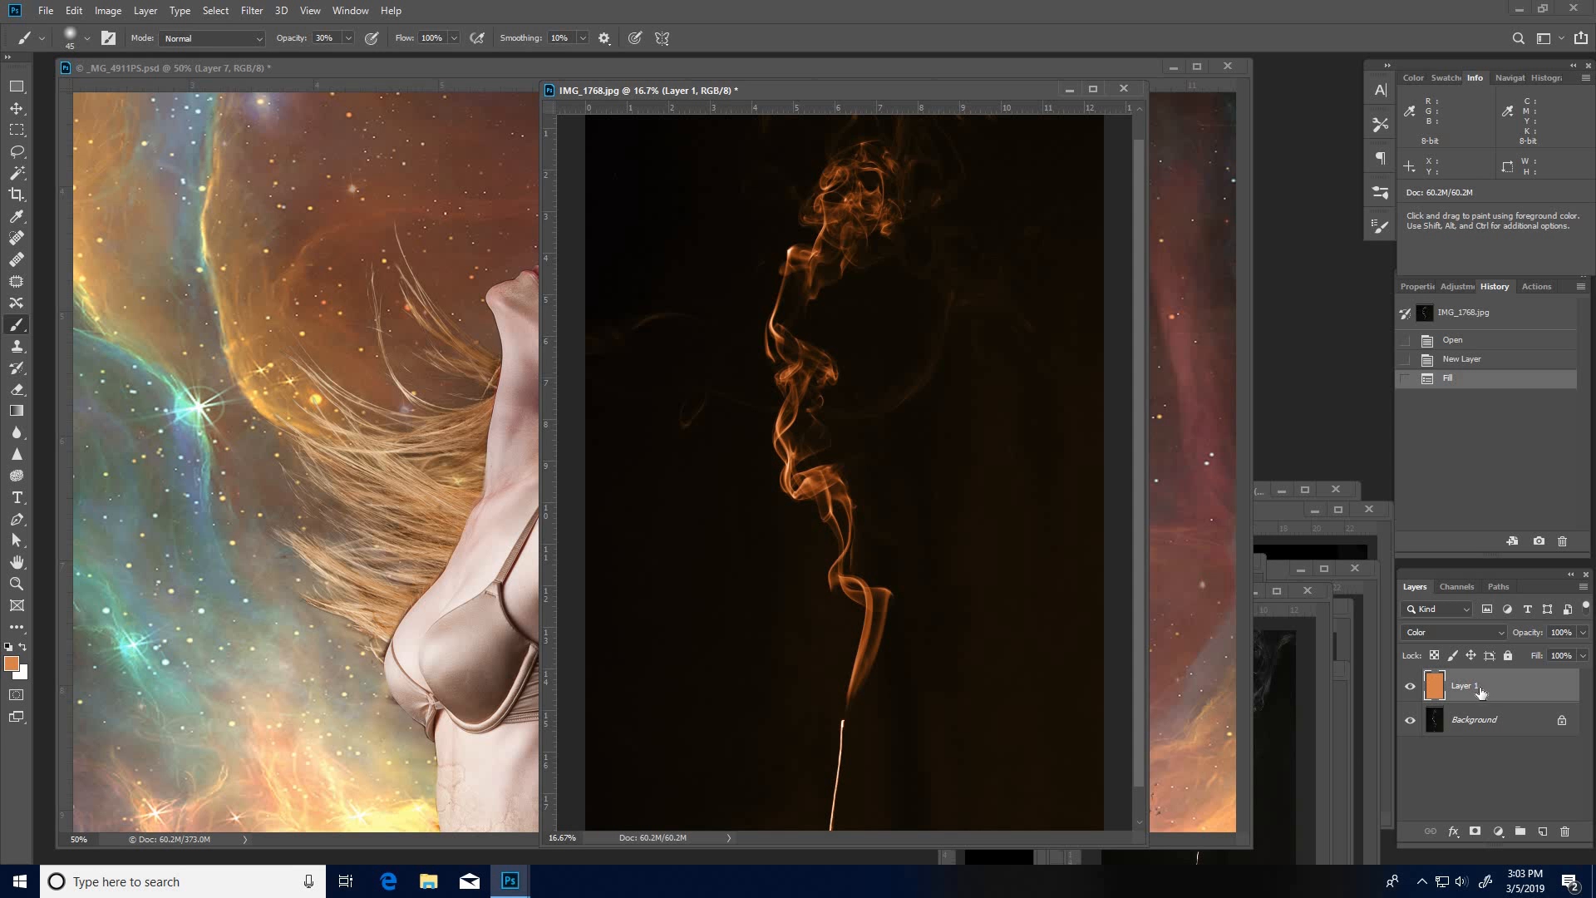
drag(1480, 691, 1224, 799)
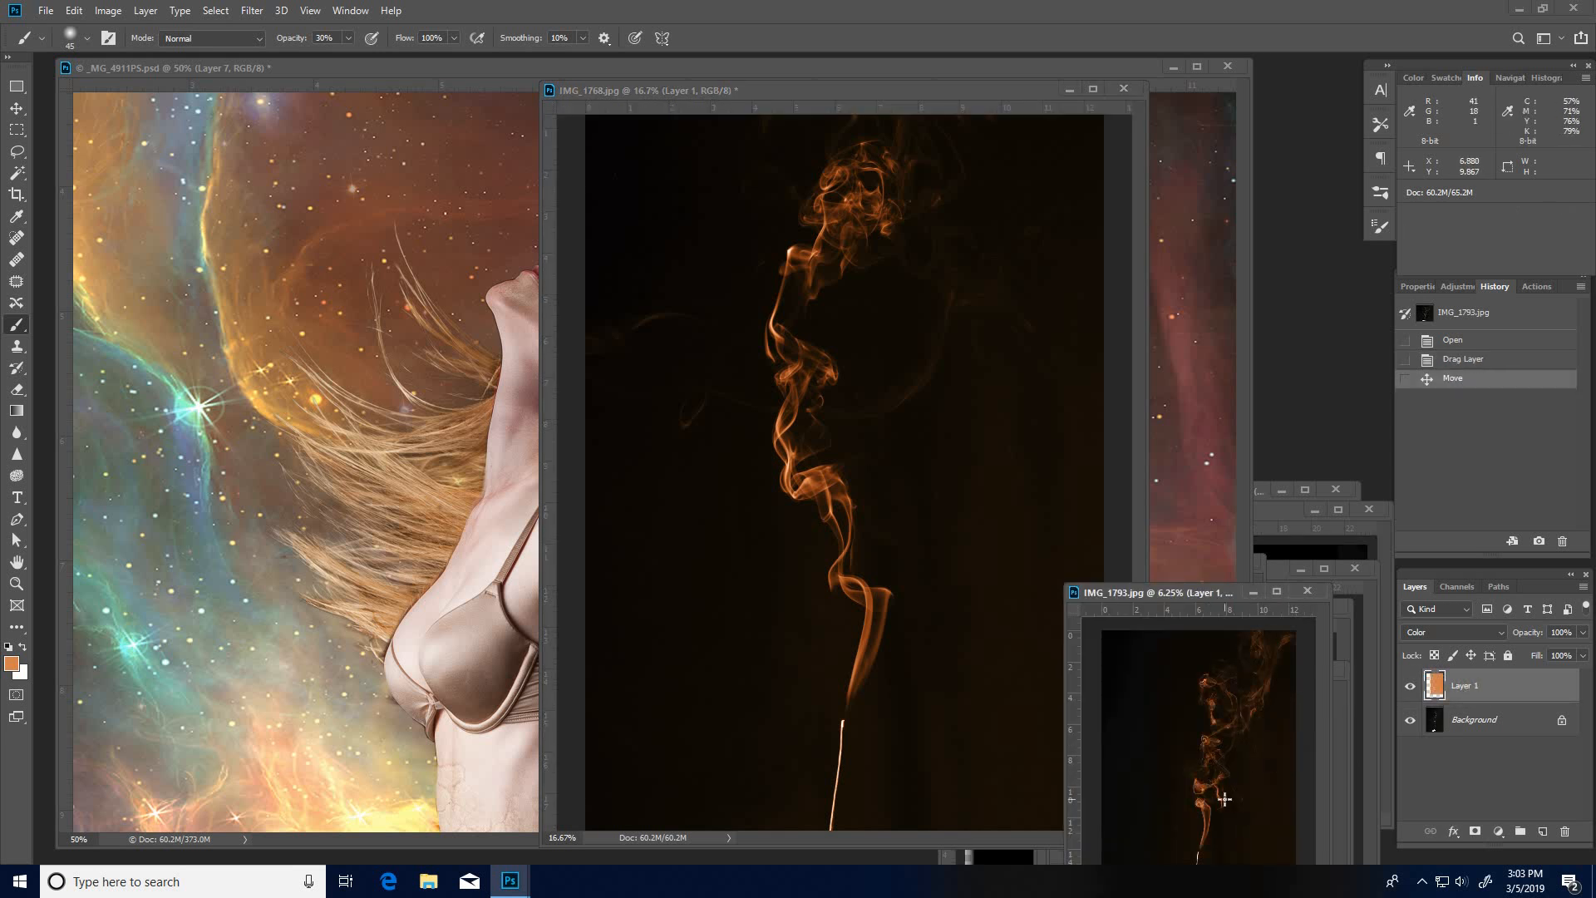
click(1060, 377)
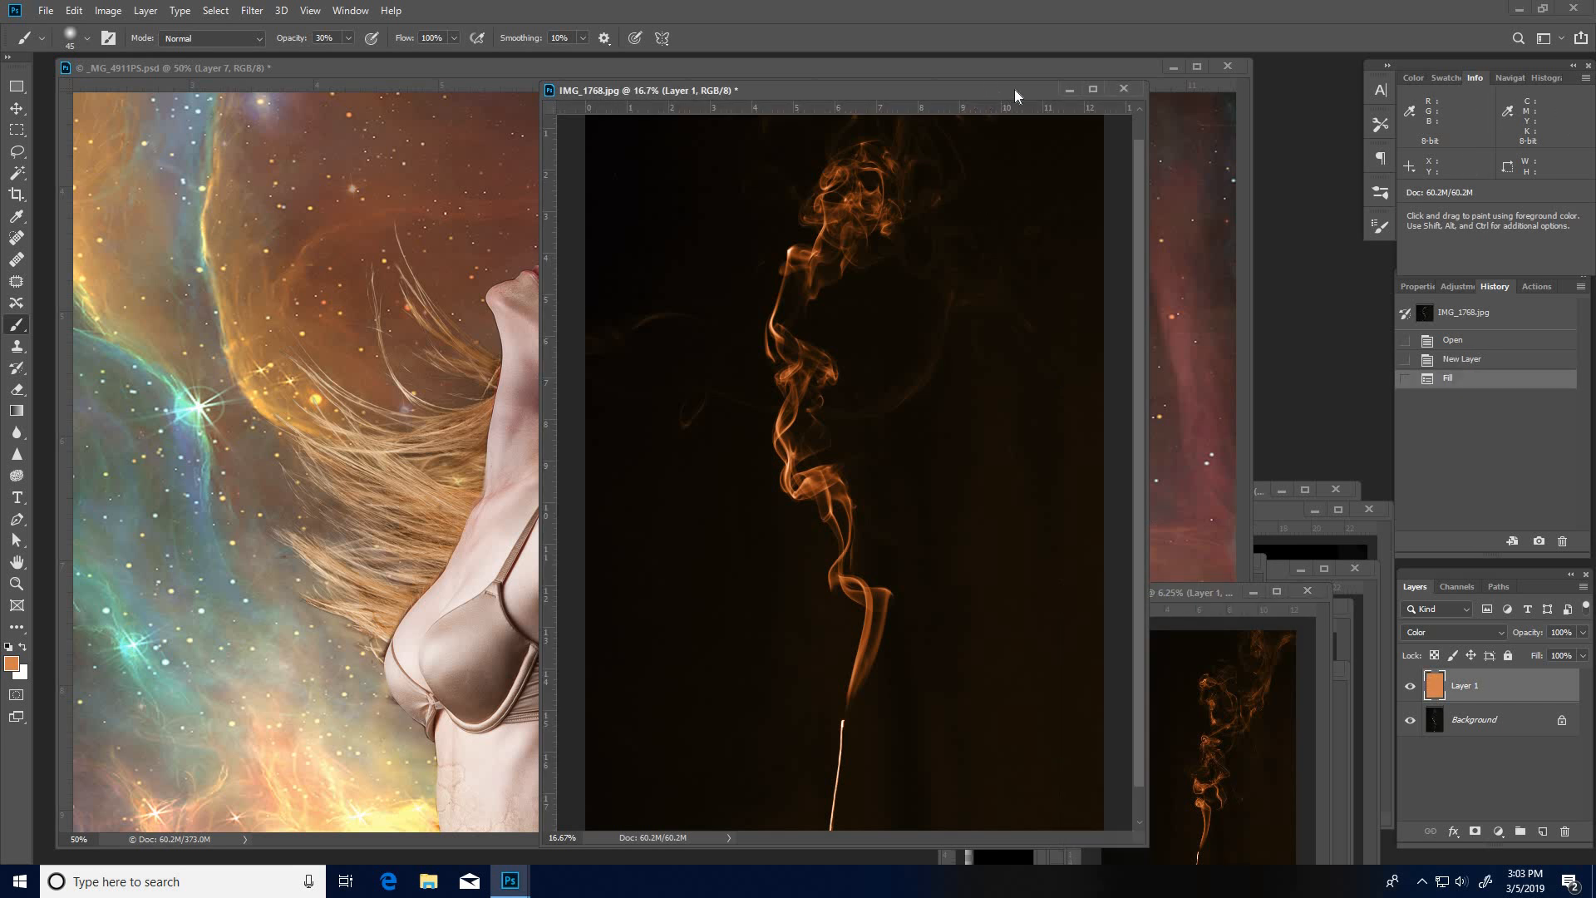
drag(1015, 88, 1197, 93)
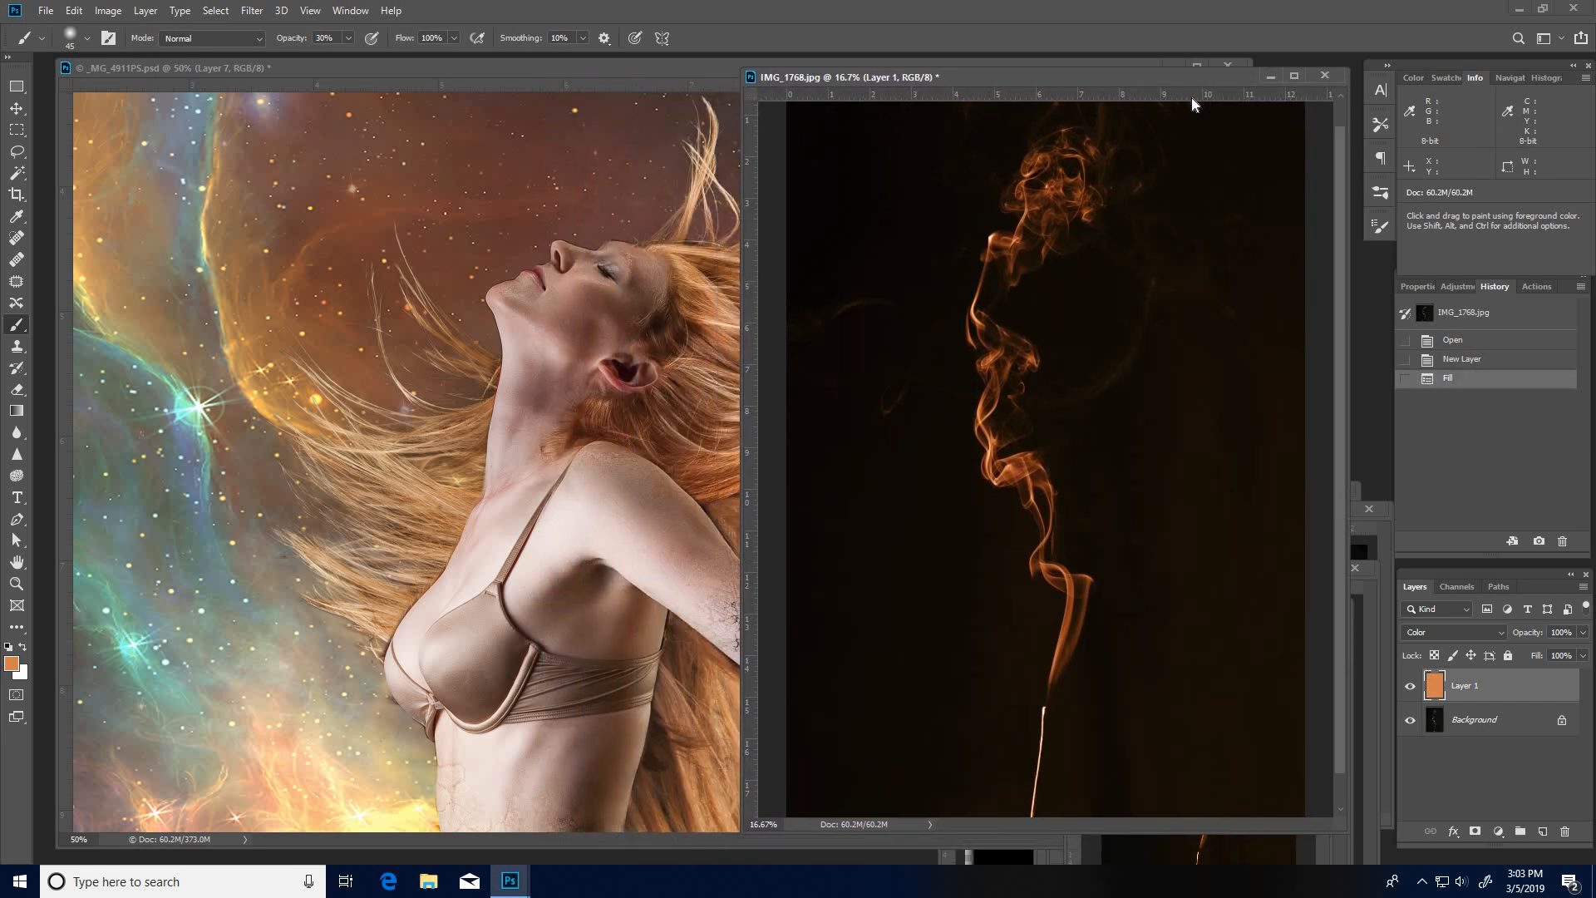
Step: Merge the orange layer down in IMG_1768.jpg and lasso a loose selection around the smoke plume above the incense stick
key(ctrl+e)
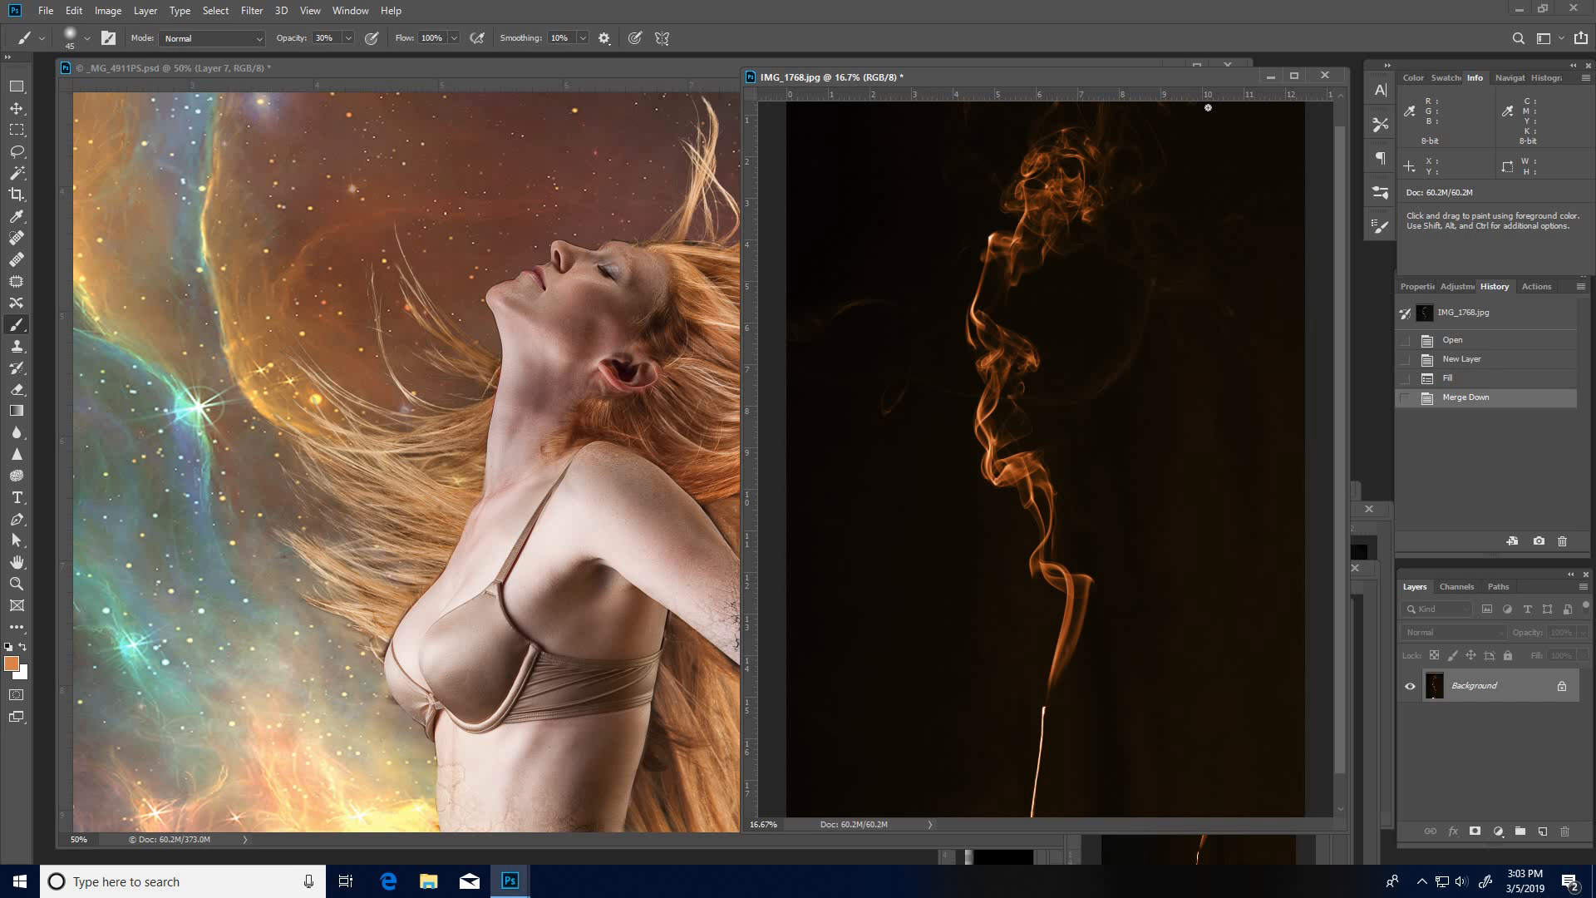
key(l)
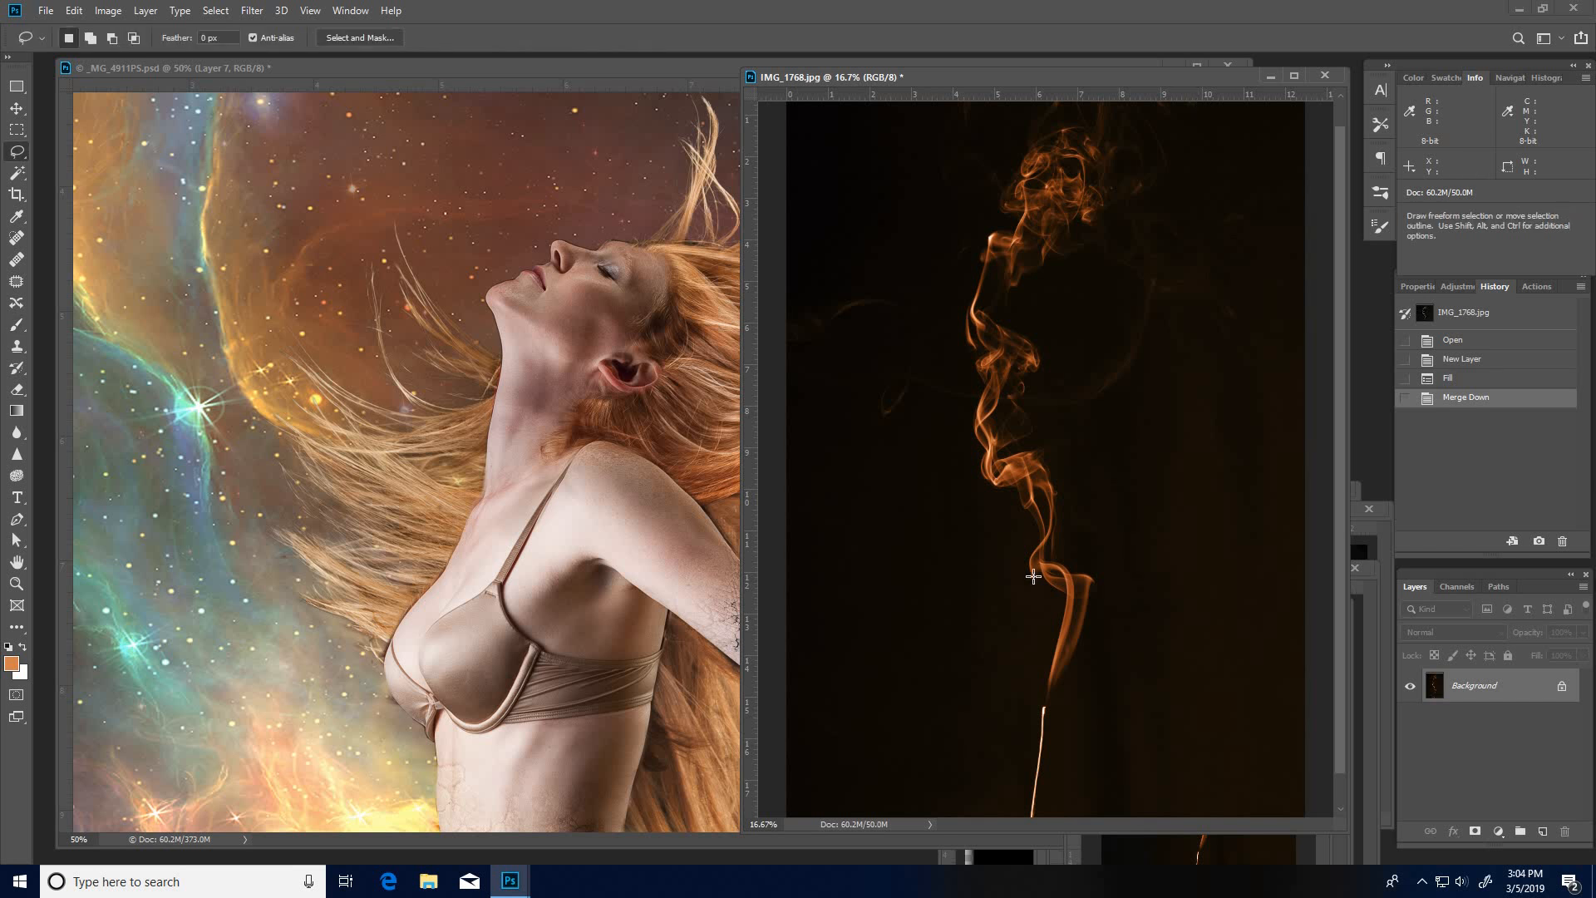
mouse_move(1029, 683)
mouse_down()
mouse_move(1102, 657)
mouse_move(1133, 484)
mouse_move(1160, 281)
mouse_move(1135, 122)
mouse_move(1064, 106)
mouse_move(976, 139)
mouse_move(939, 208)
mouse_move(918, 334)
mouse_move(939, 447)
mouse_move(922, 514)
mouse_up()
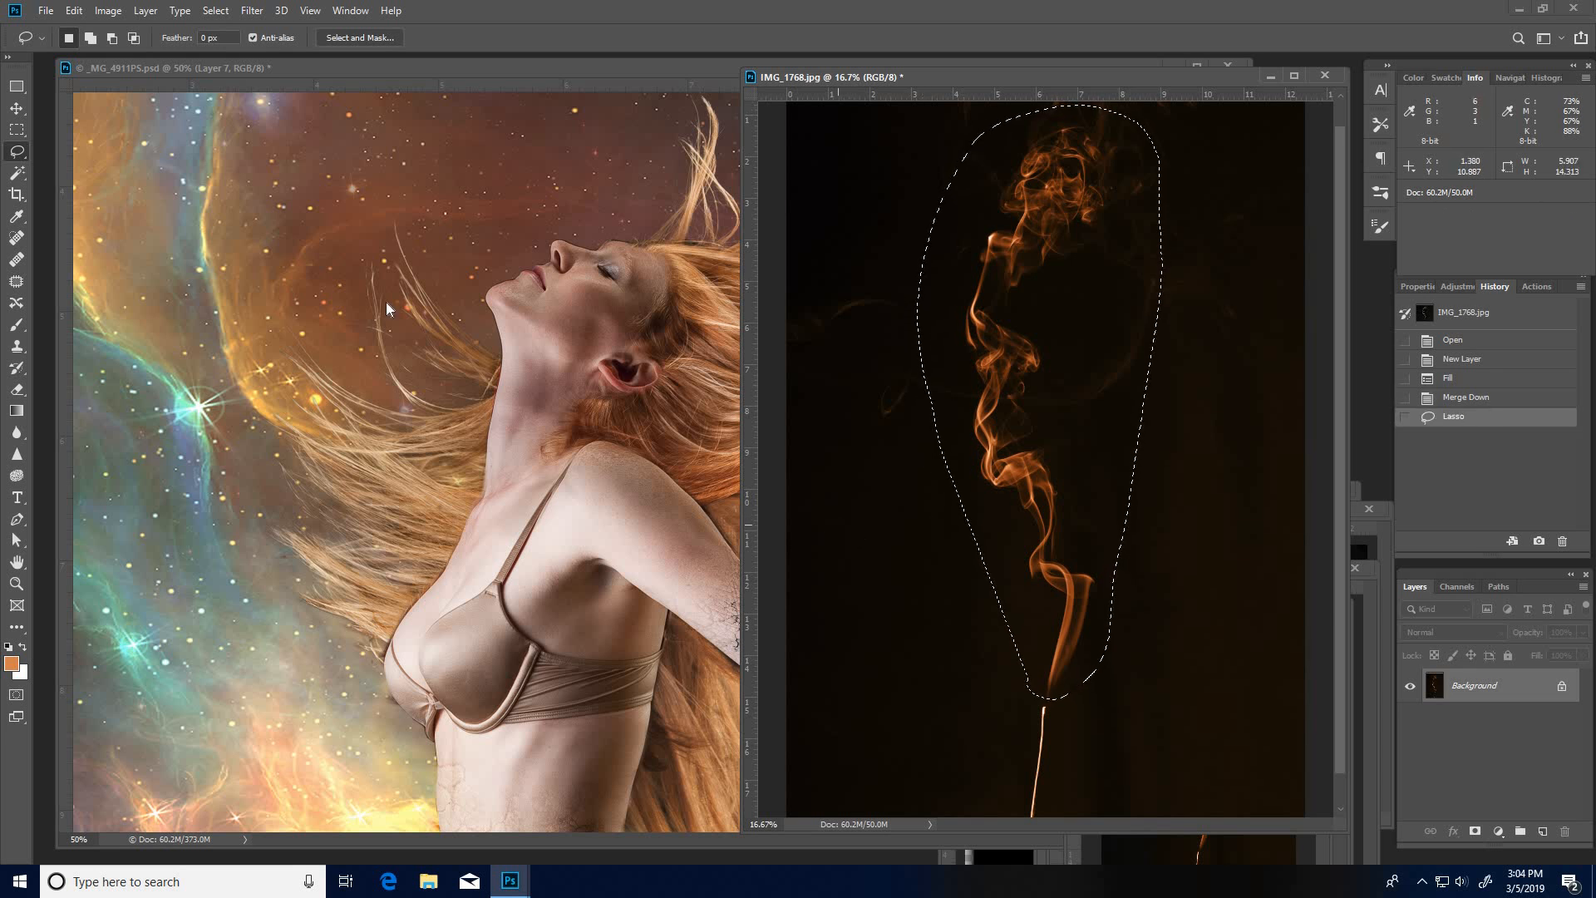
Step: Paste the selected smoke into the _MG_4911PS.psd composite above the Hair Top copy layer
key(ctrl+Tab)
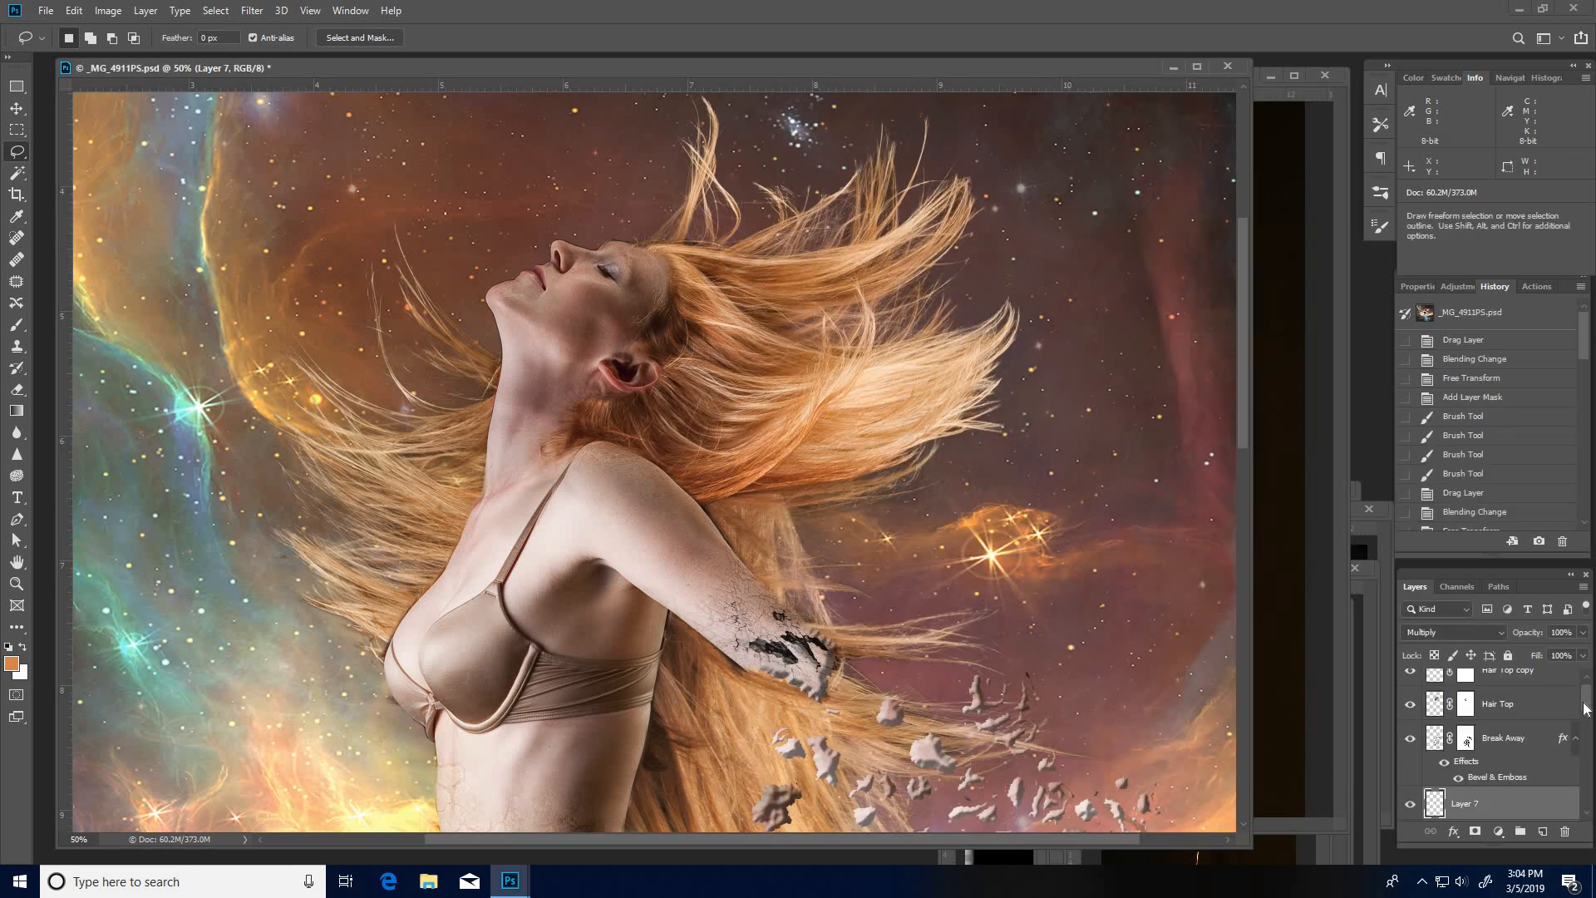
drag(1585, 708, 1590, 681)
click(1513, 689)
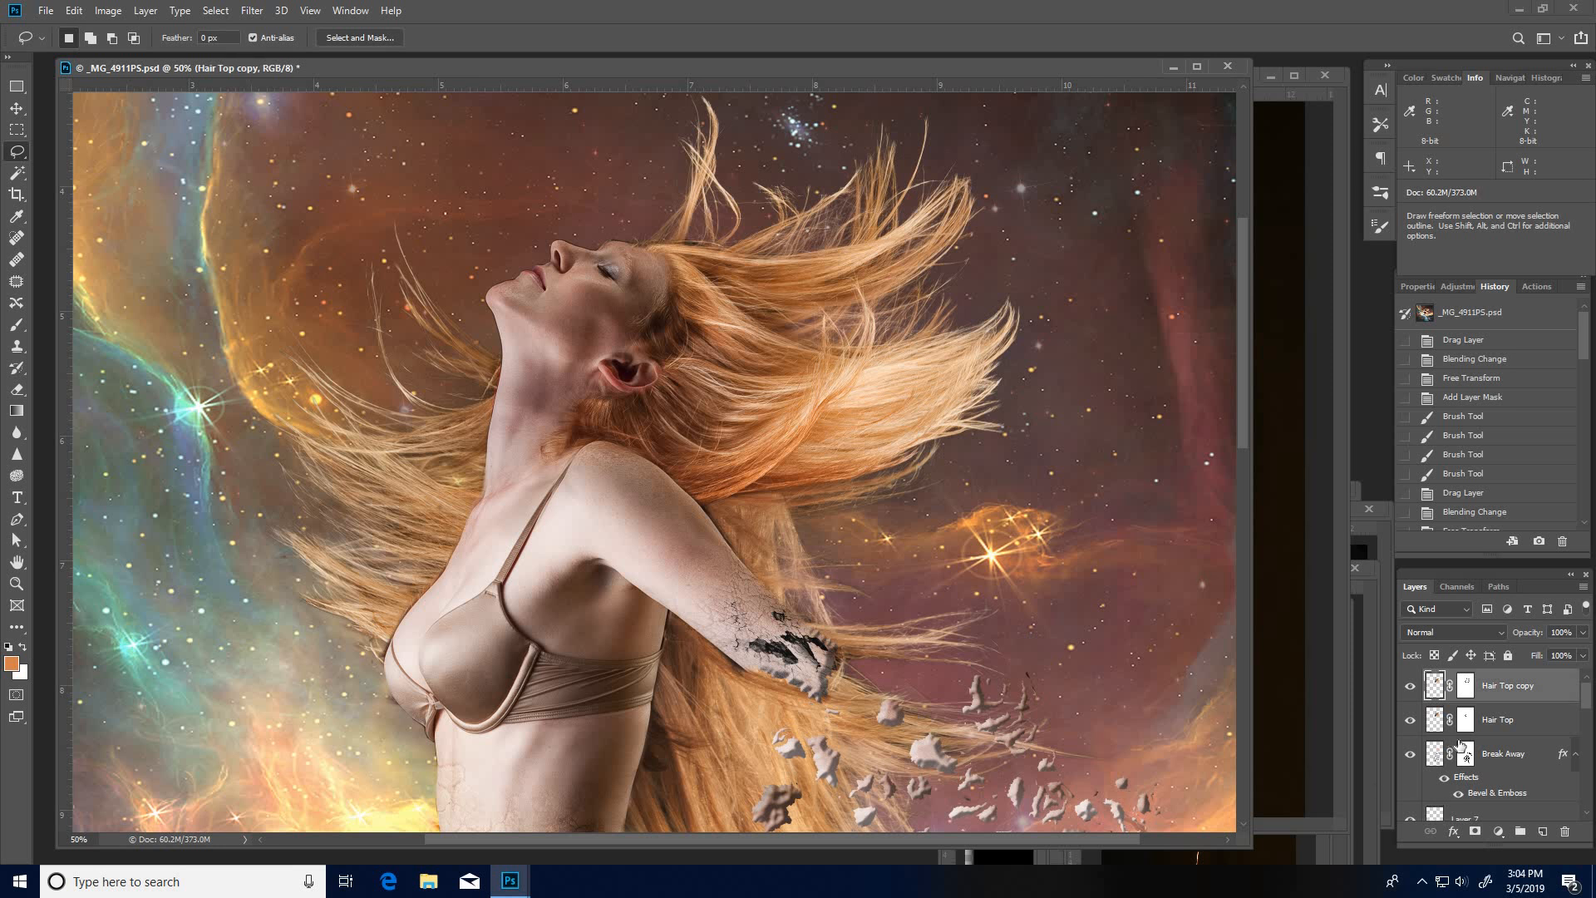
key(ctrl+v)
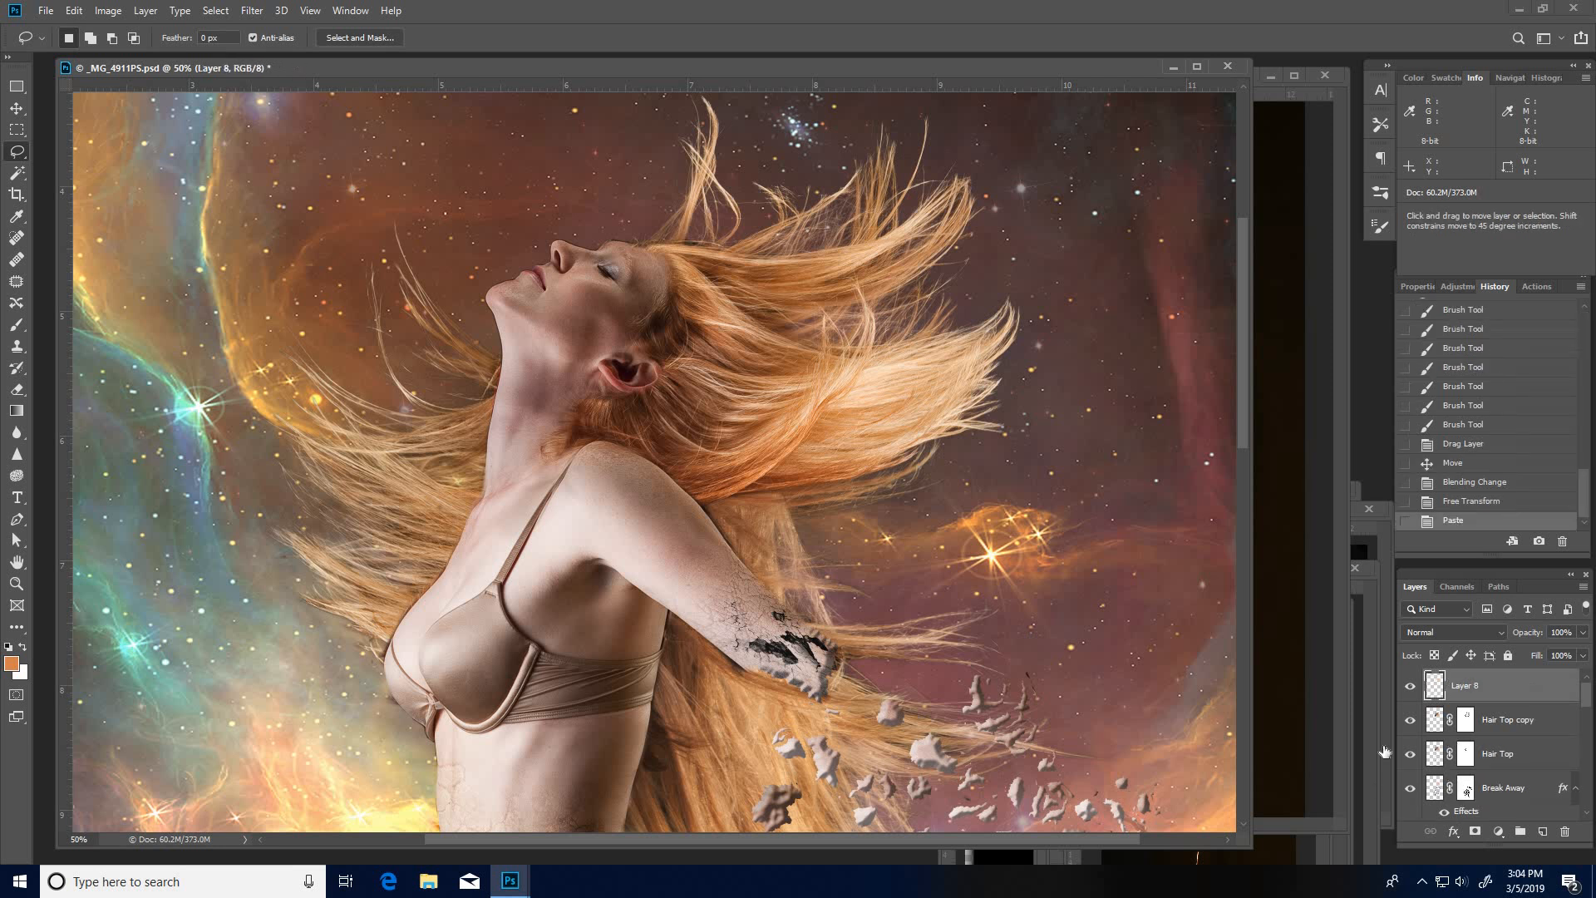
Step: Set the pasted smoke layer's blend mode to Screen
ctrl+alt+click(836, 518)
ctrl+alt+click(837, 518)
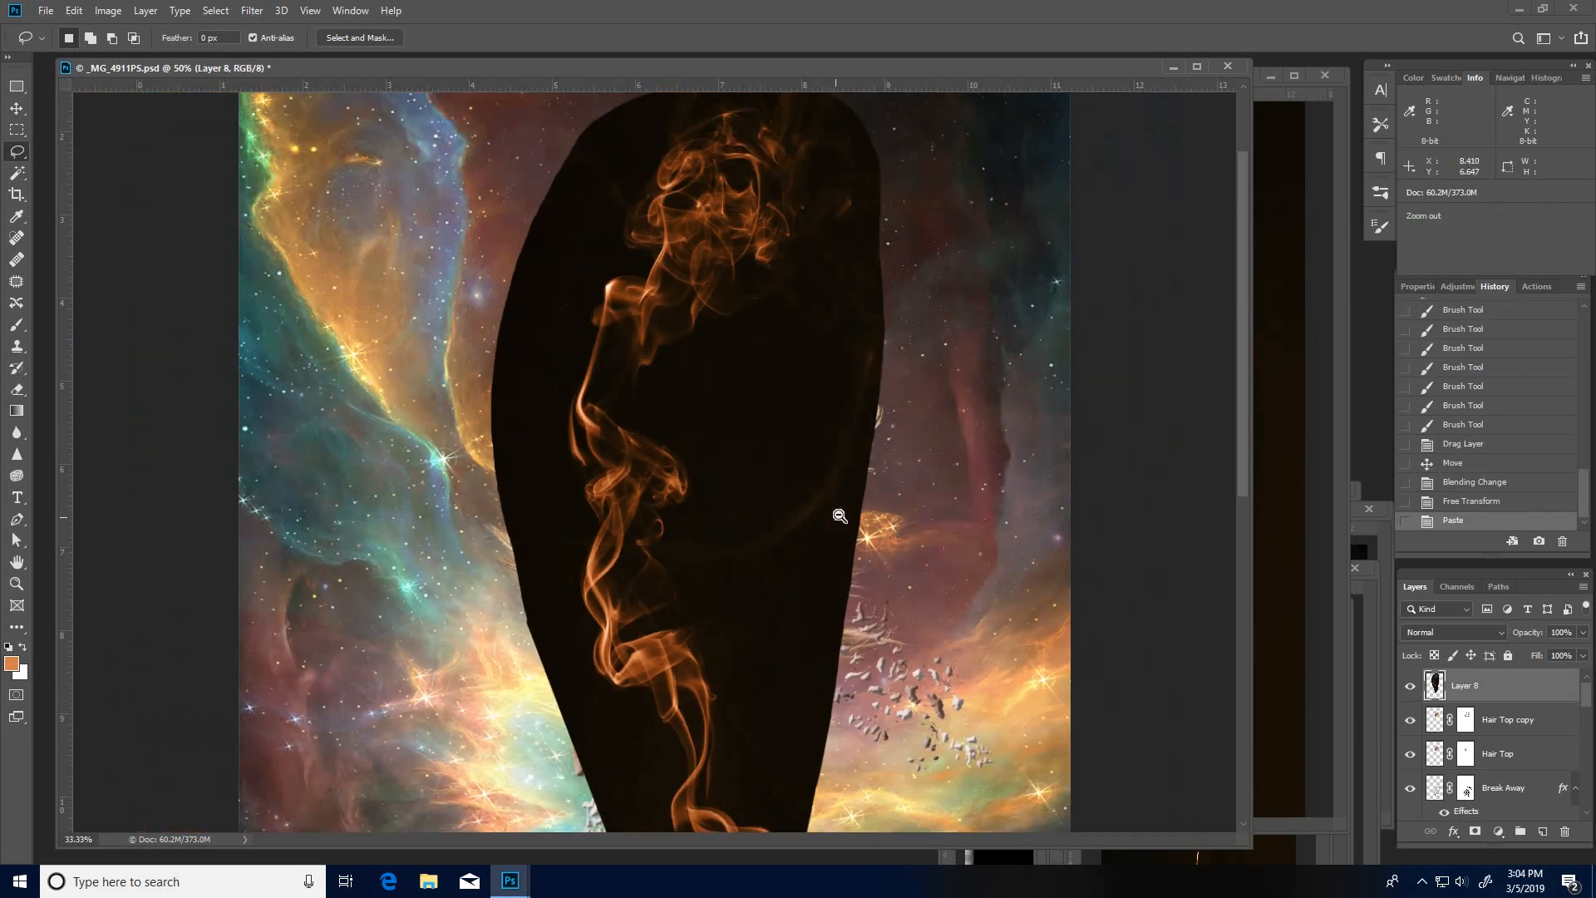
ctrl+alt+click(838, 515)
click(1501, 636)
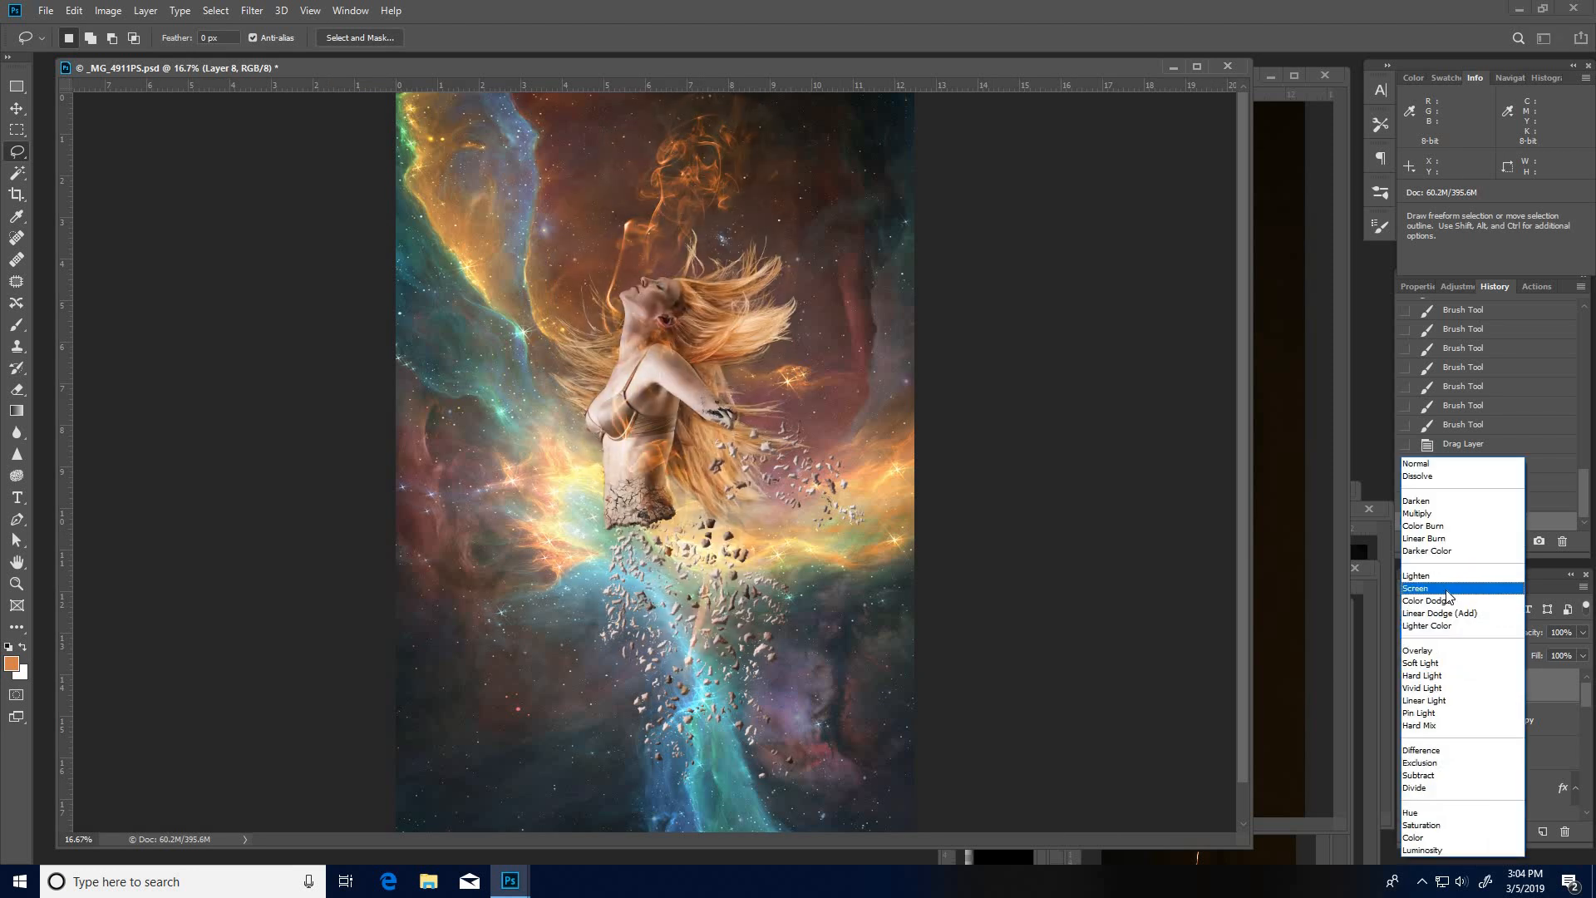
click(1447, 590)
Step: Free-transform the smoke layer to 34.19% scale and move it into the sky beside the tips of the woman's hair
ctrl+click(766, 262)
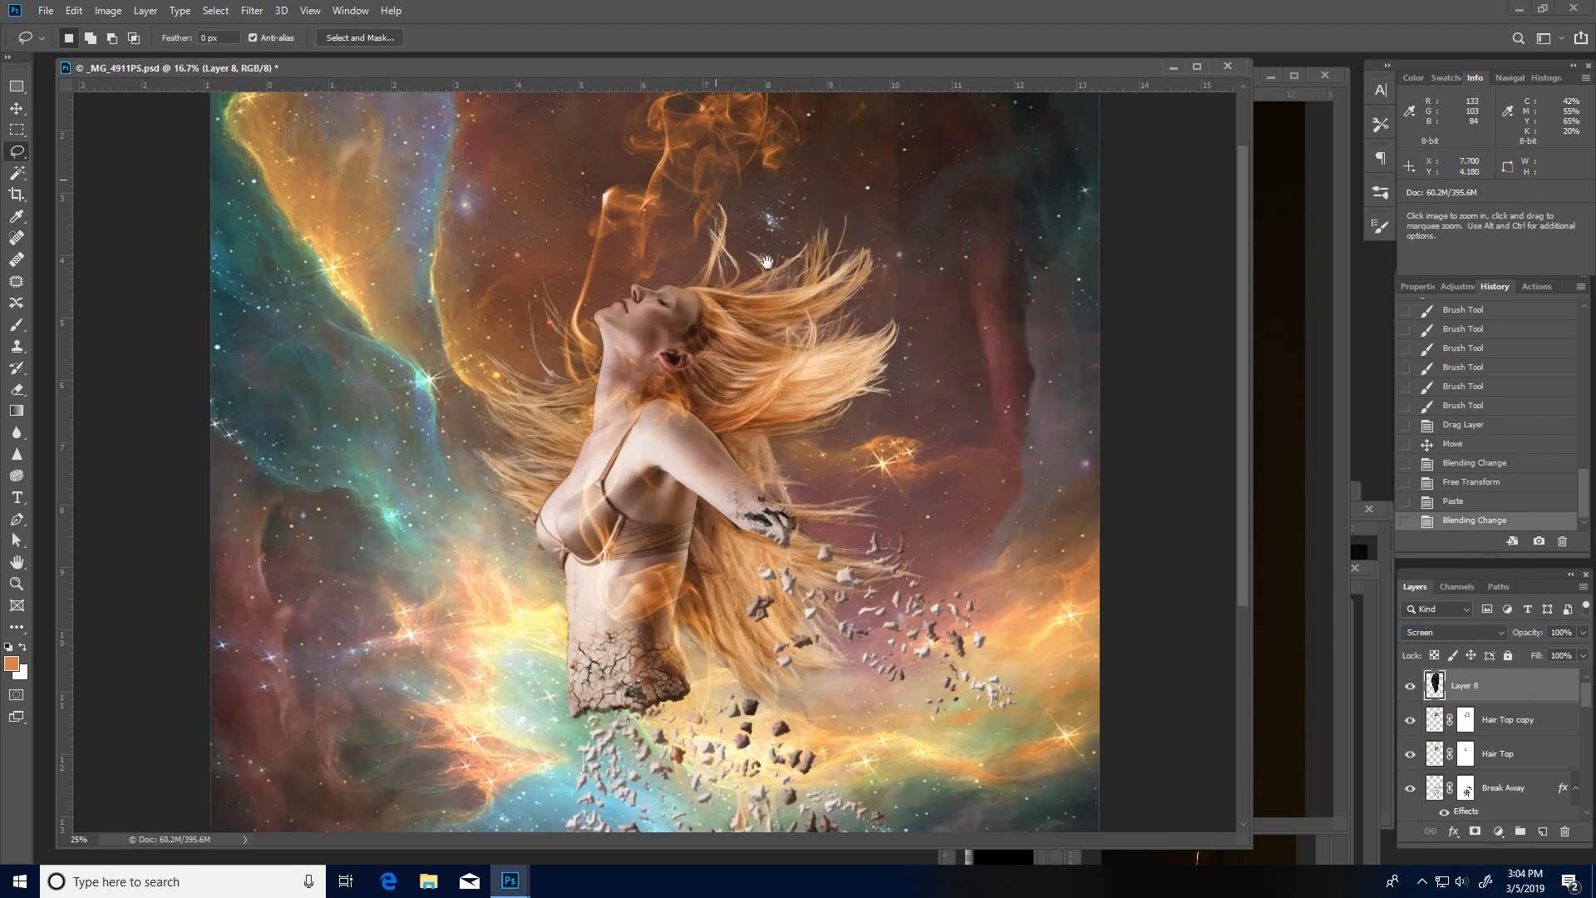
ctrl+click(767, 263)
drag(699, 302, 810, 336)
key(ctrl+t)
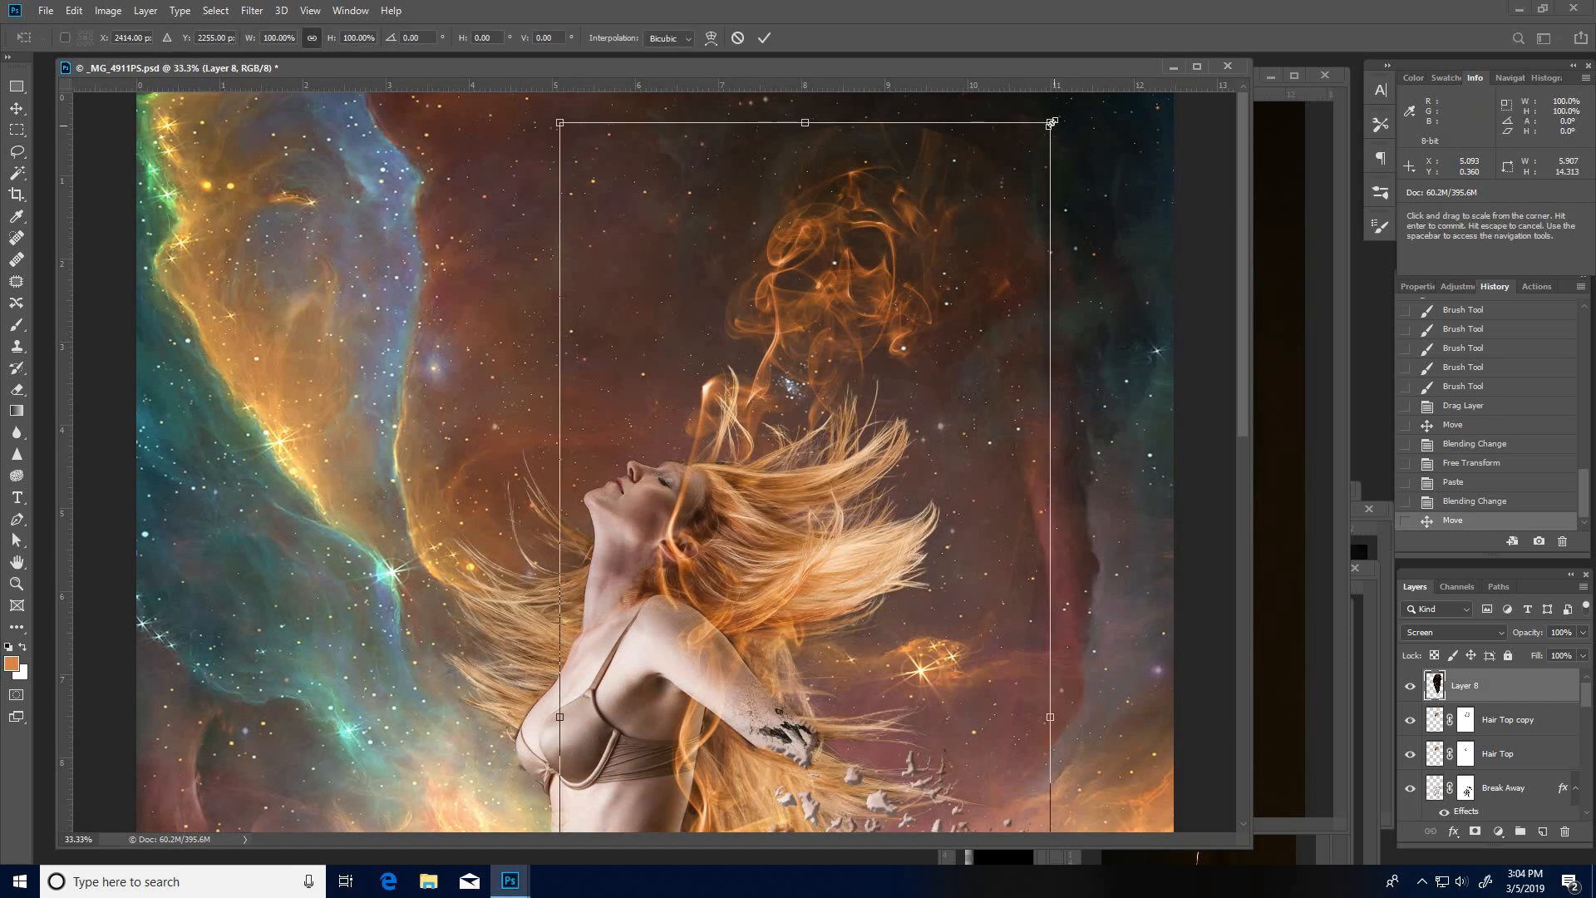
drag(1052, 122, 845, 624)
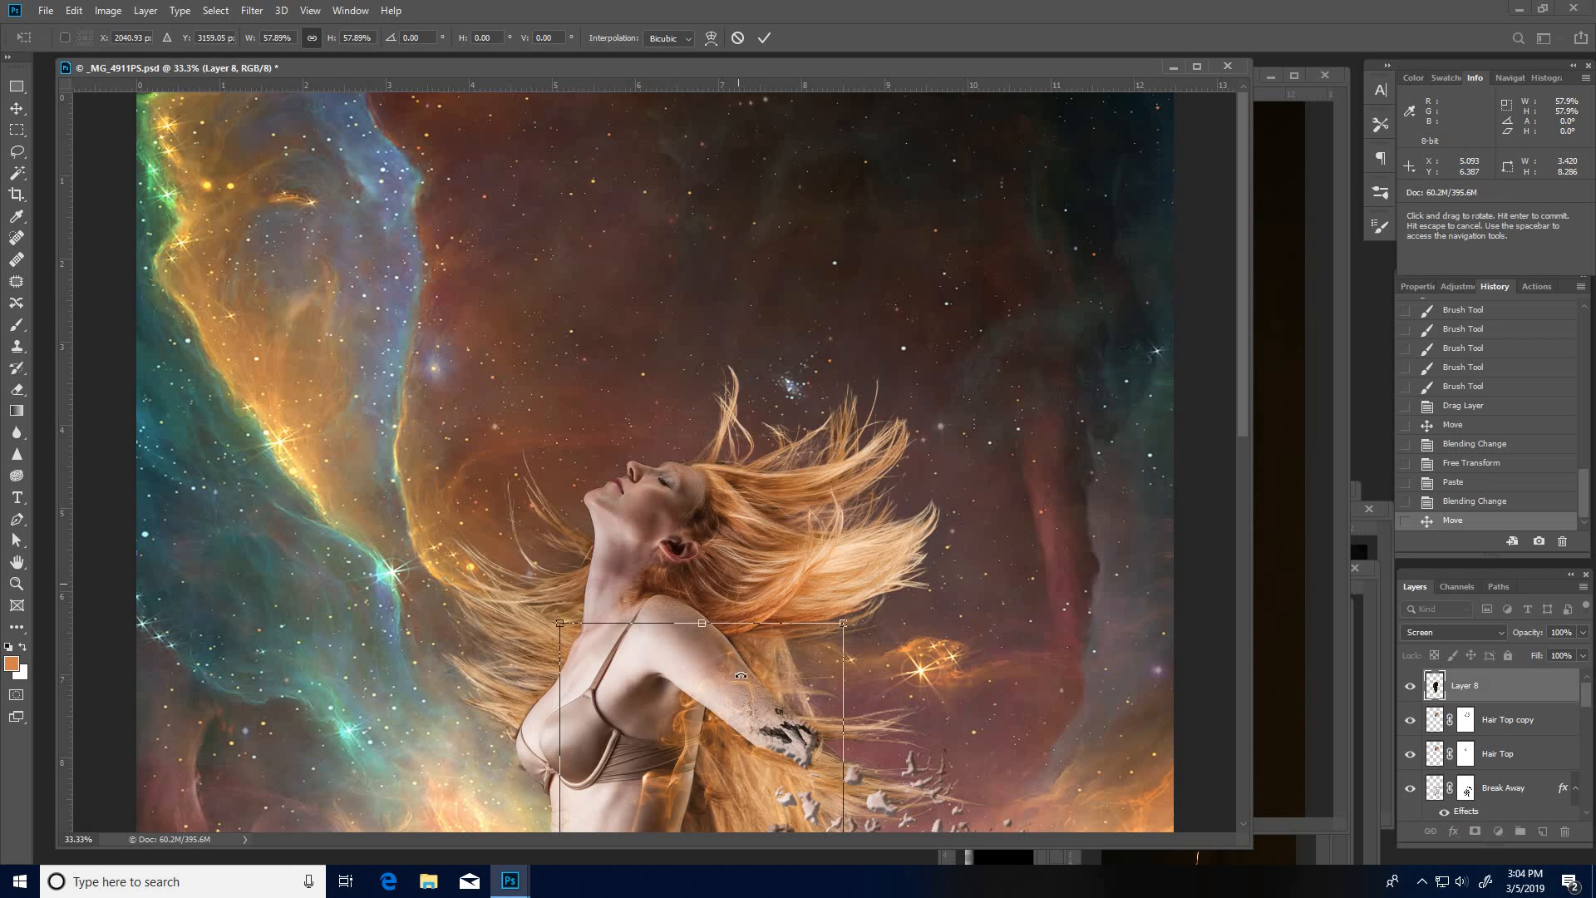
drag(741, 675, 982, 312)
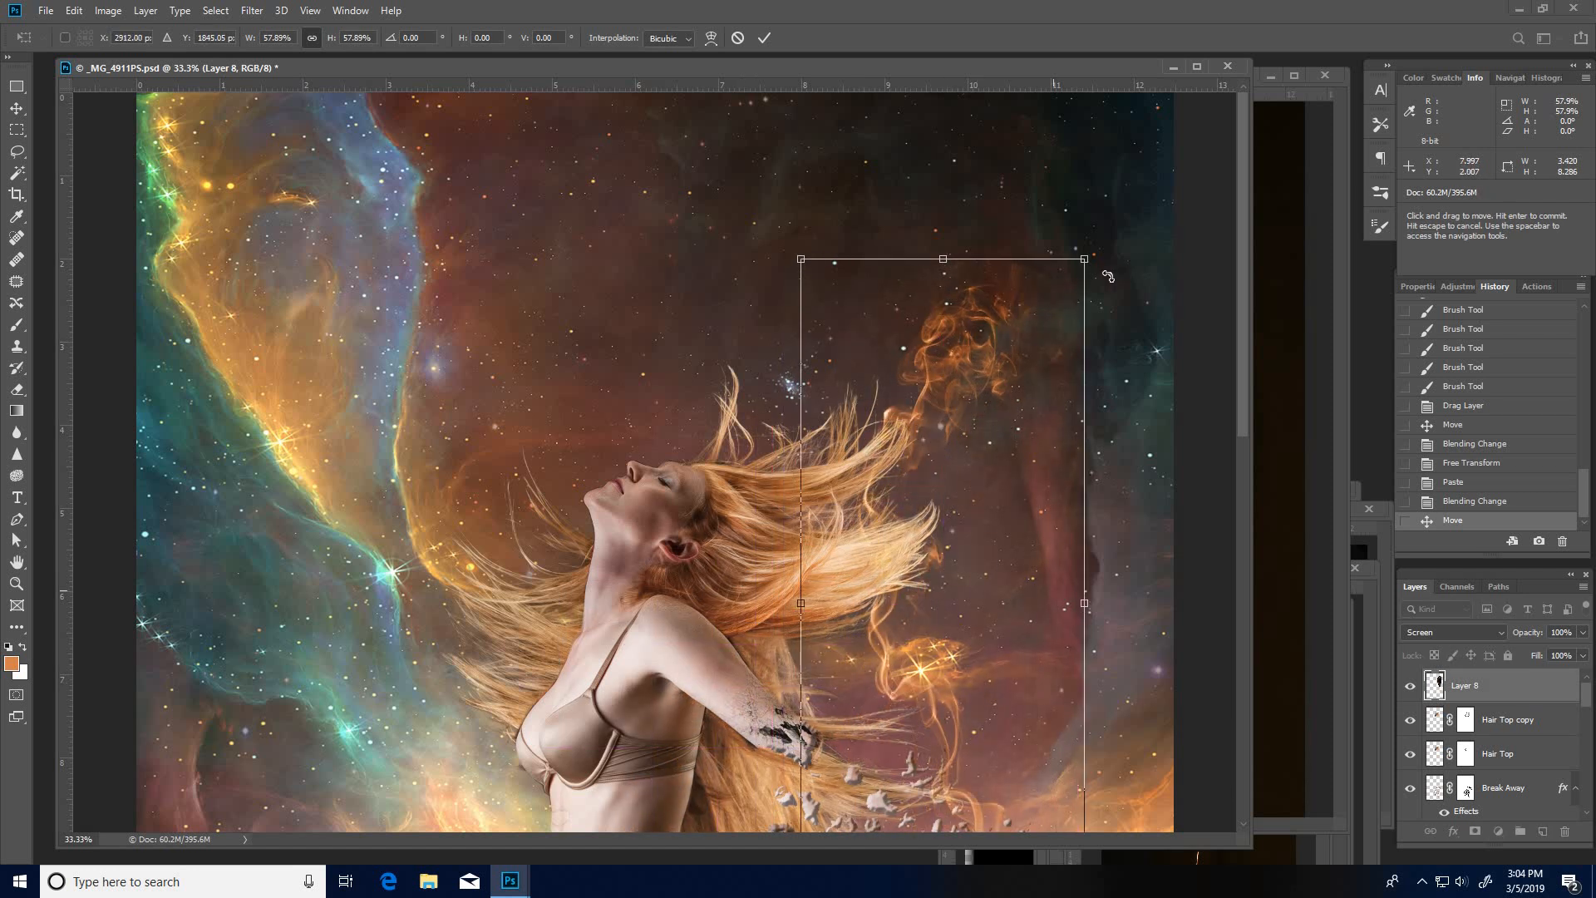
drag(1084, 260, 968, 541)
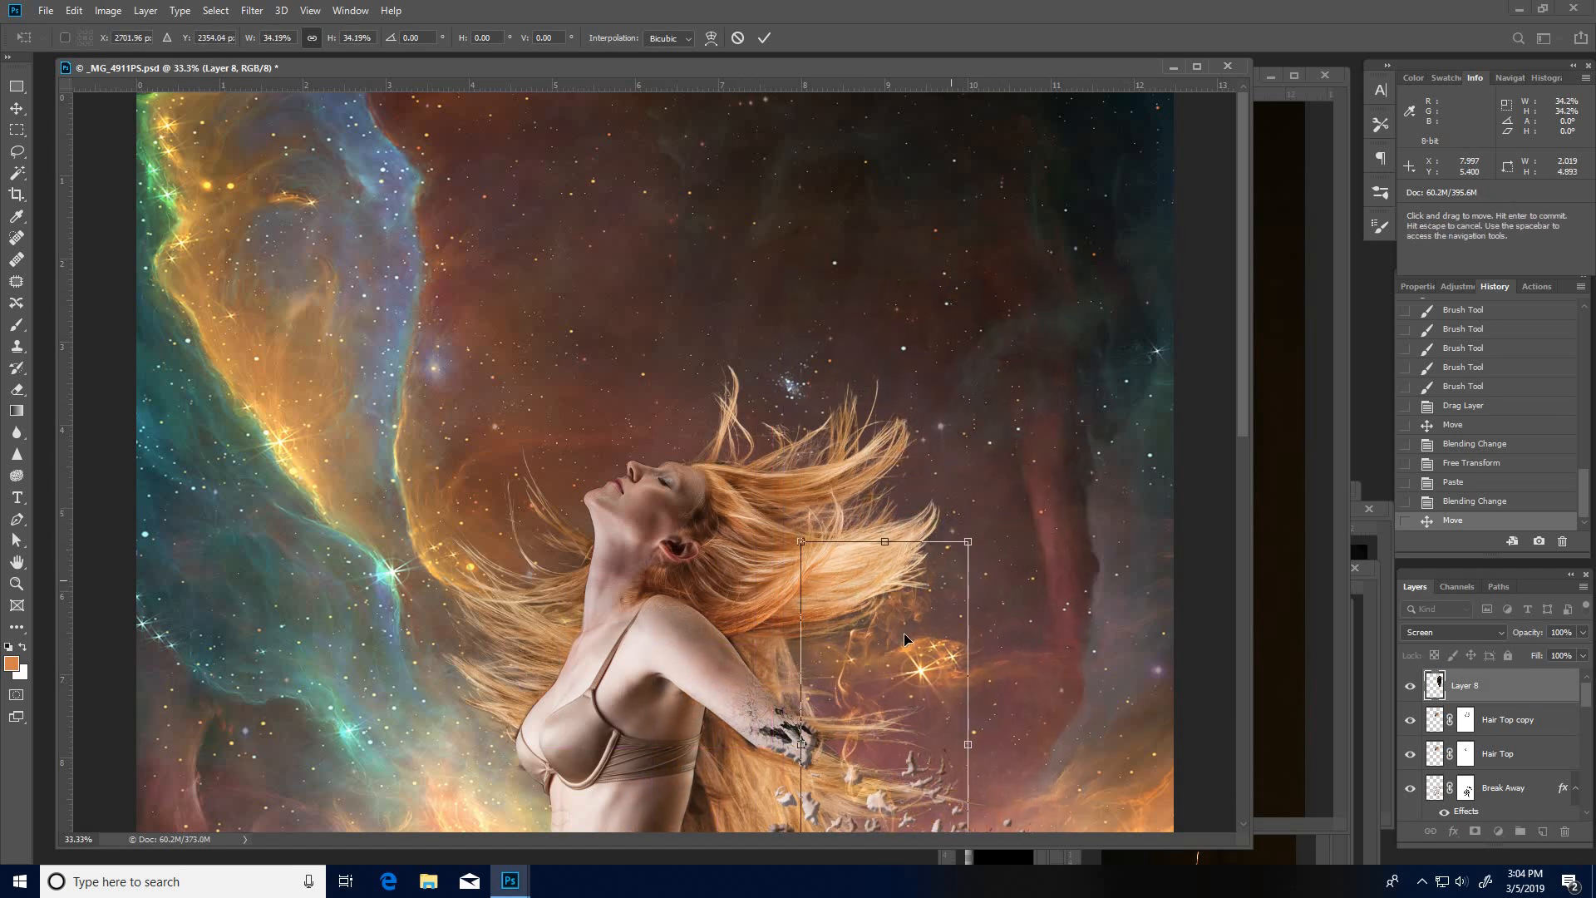
drag(904, 632, 1013, 308)
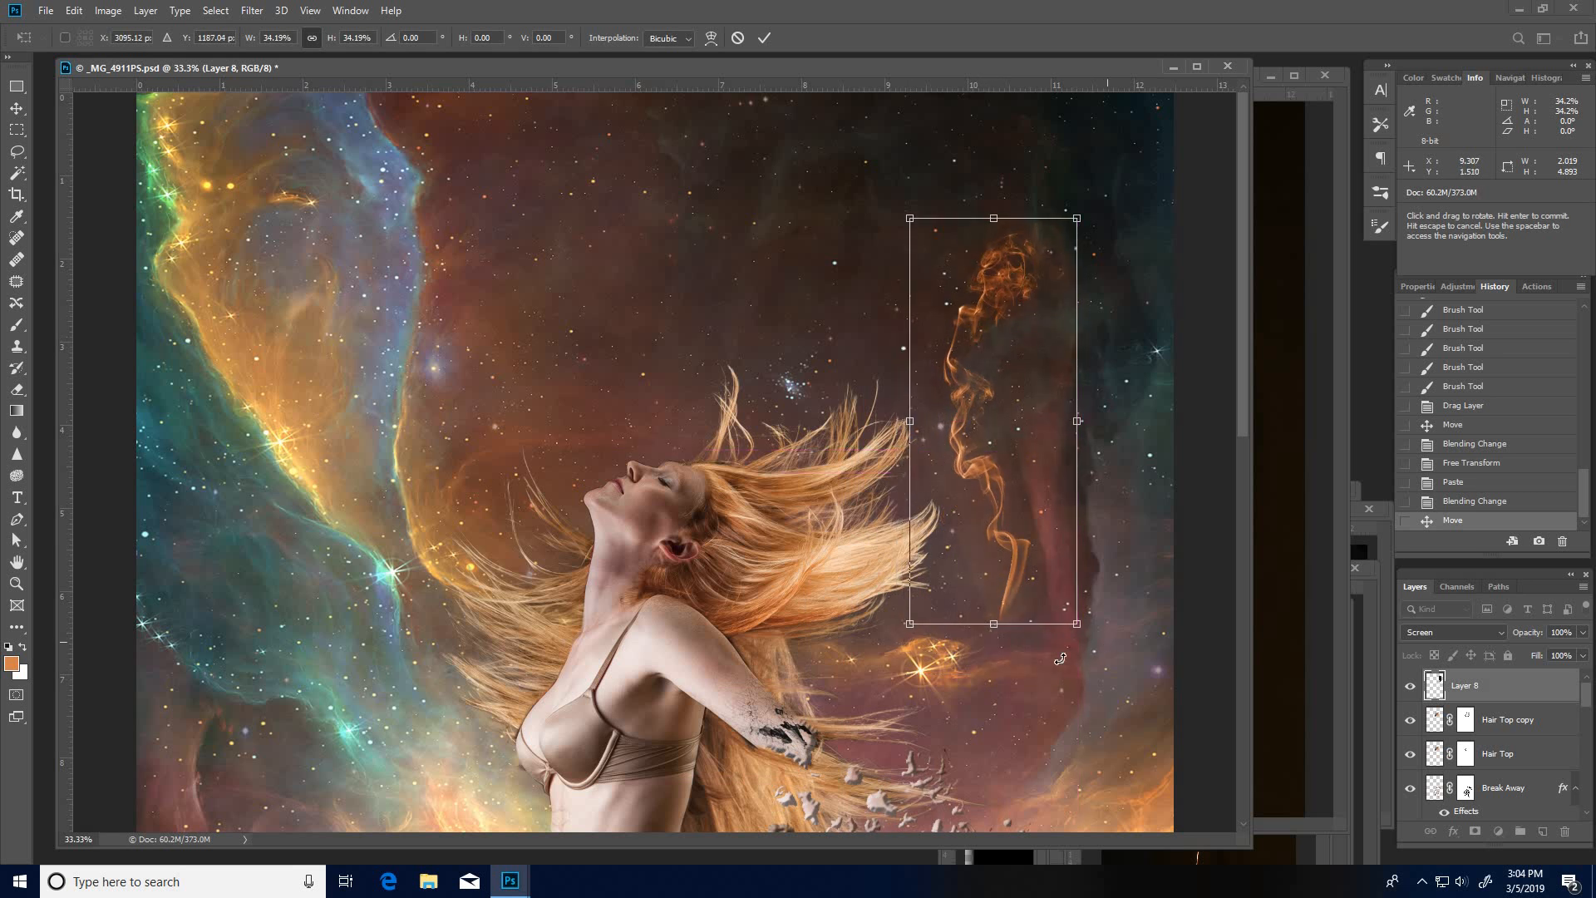
Step: Rotate the smoke about 50.35°, reduce it to 26.80%, and place it as a continuation of the trailing hair tips
drag(1061, 658, 949, 605)
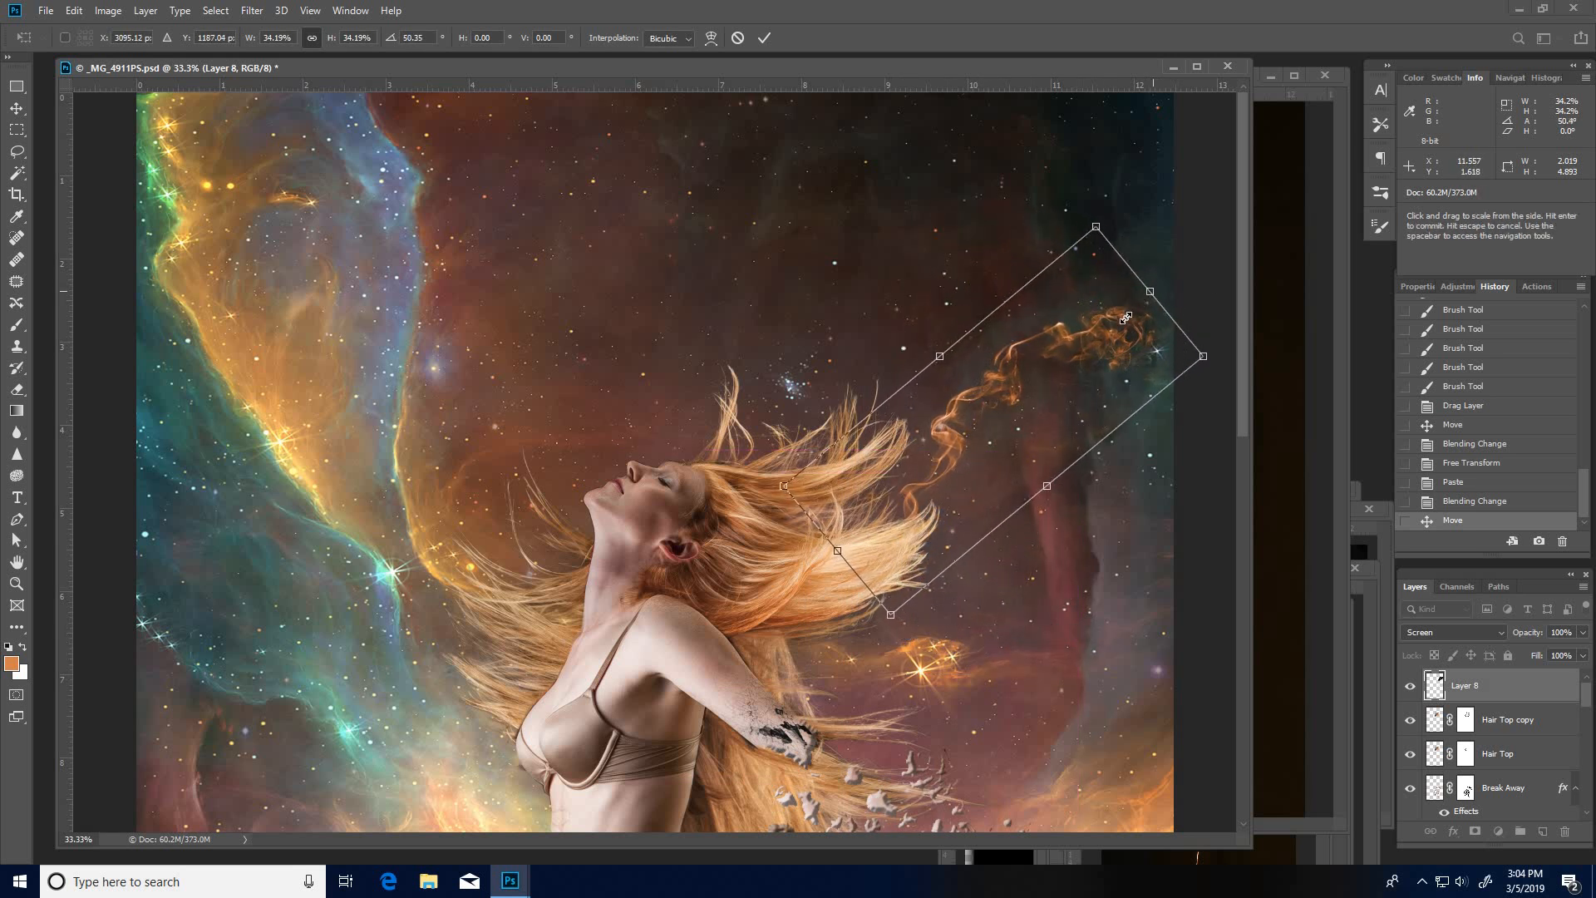
drag(1152, 291, 1082, 347)
drag(983, 456, 1013, 443)
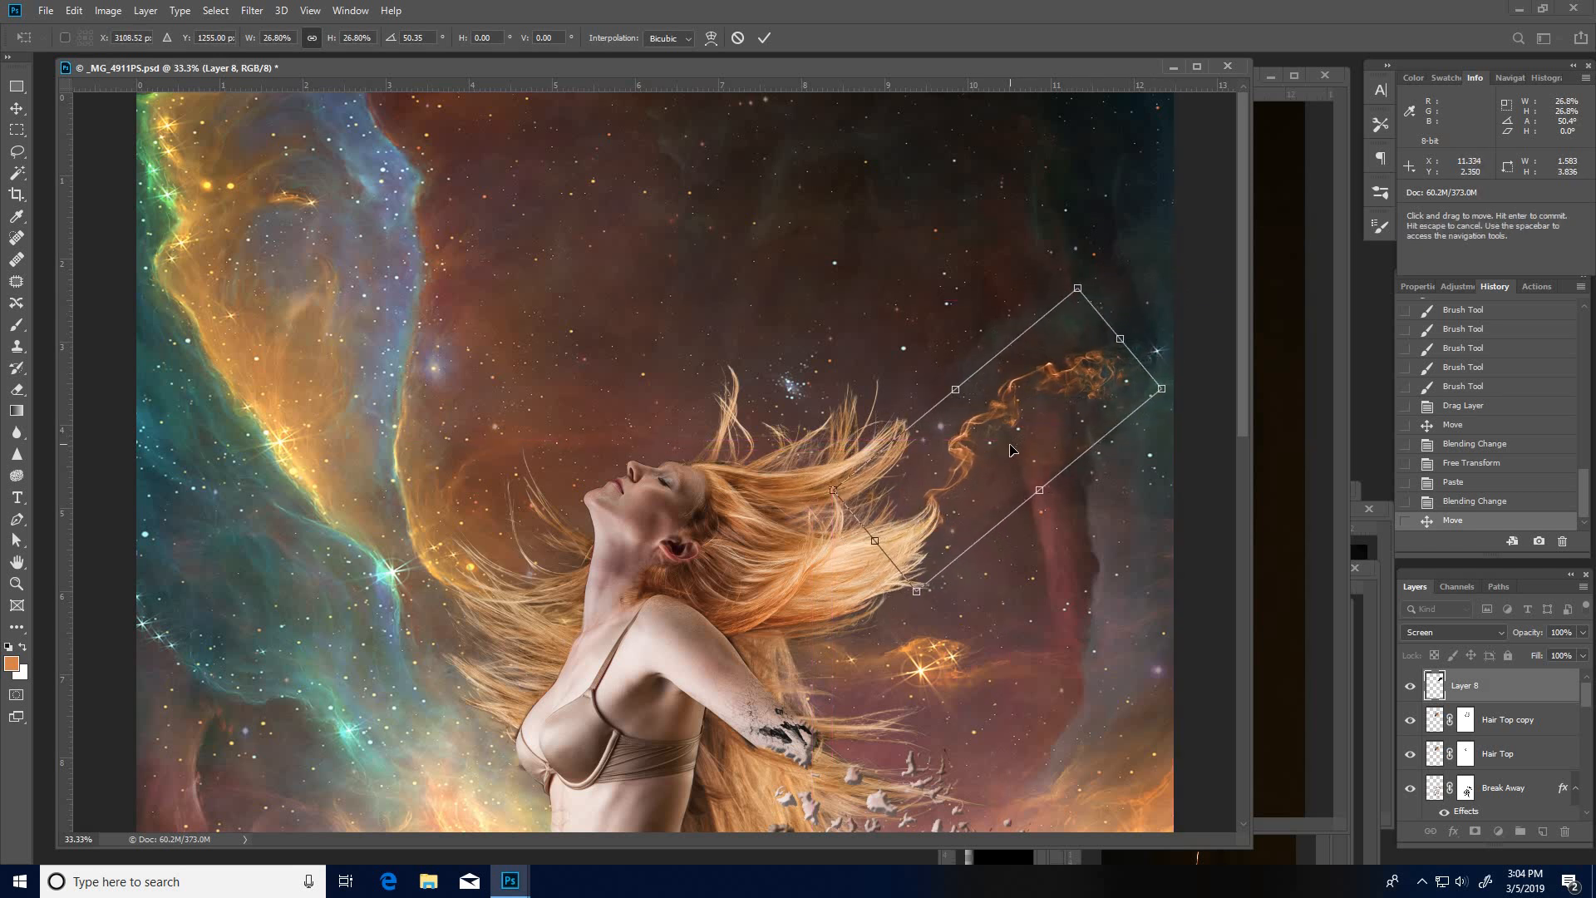
key(Return)
key(l)
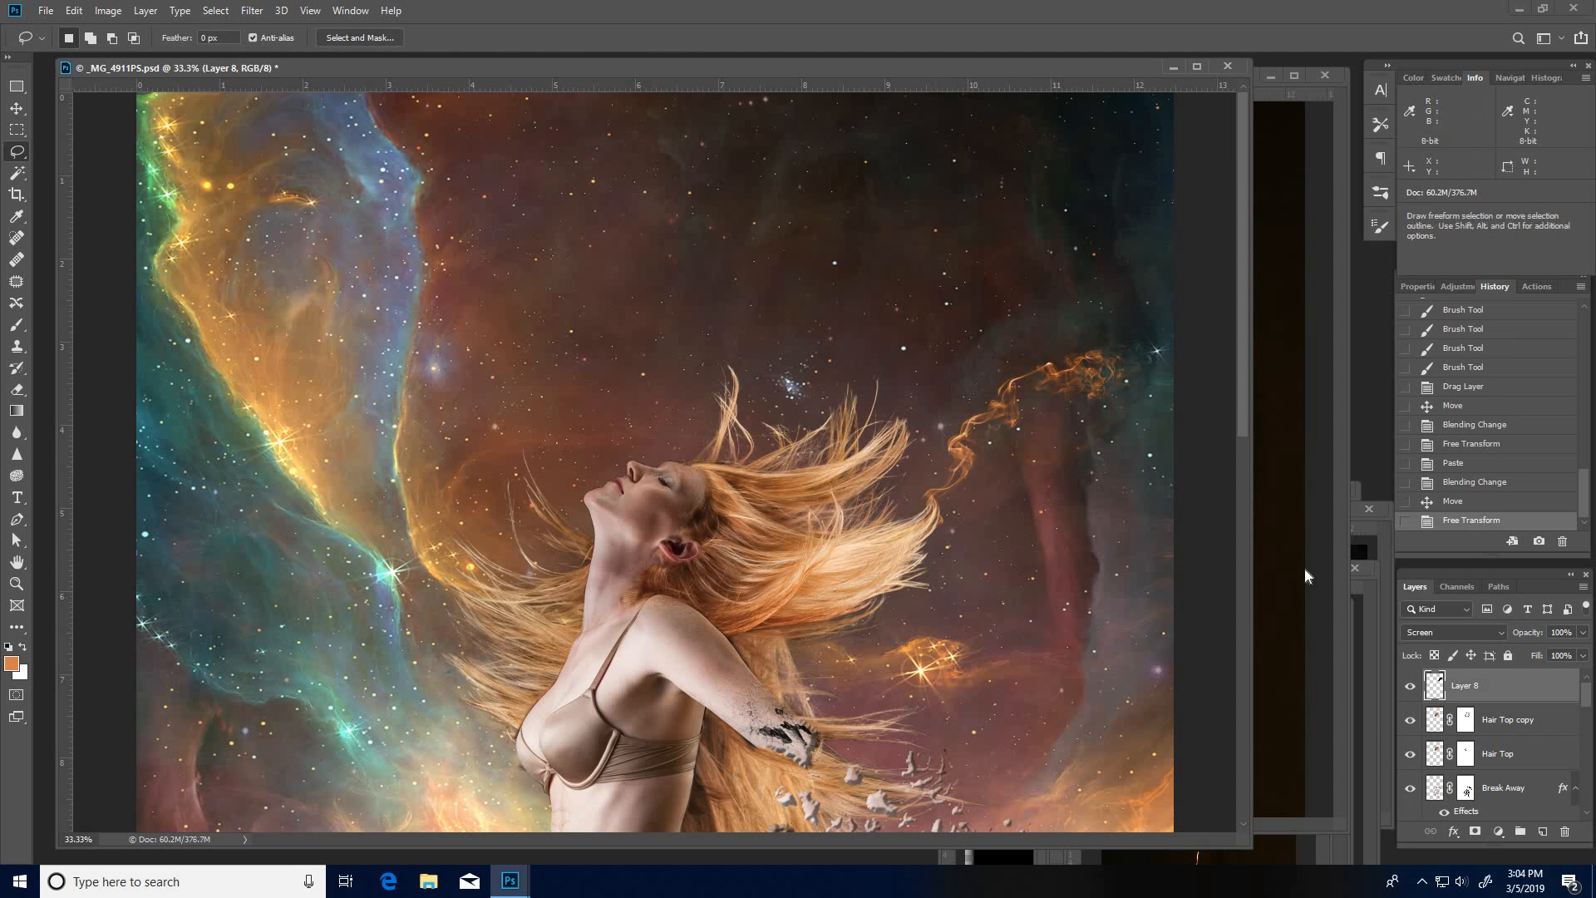
Step: Close IMG_1768.jpg without saving its changes
click(1325, 328)
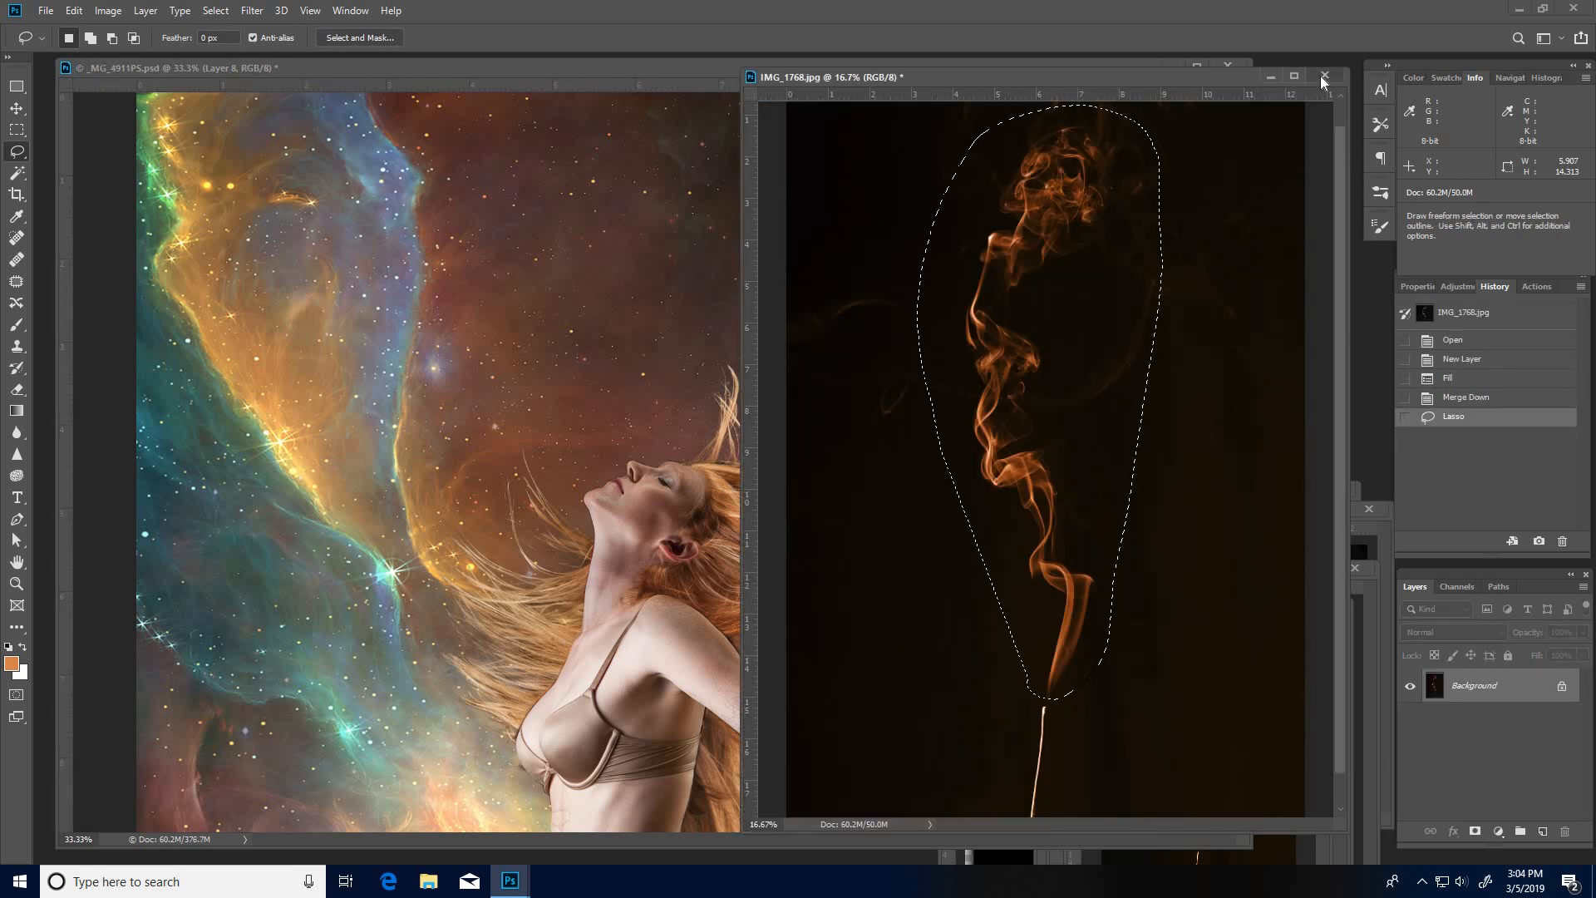
click(1324, 76)
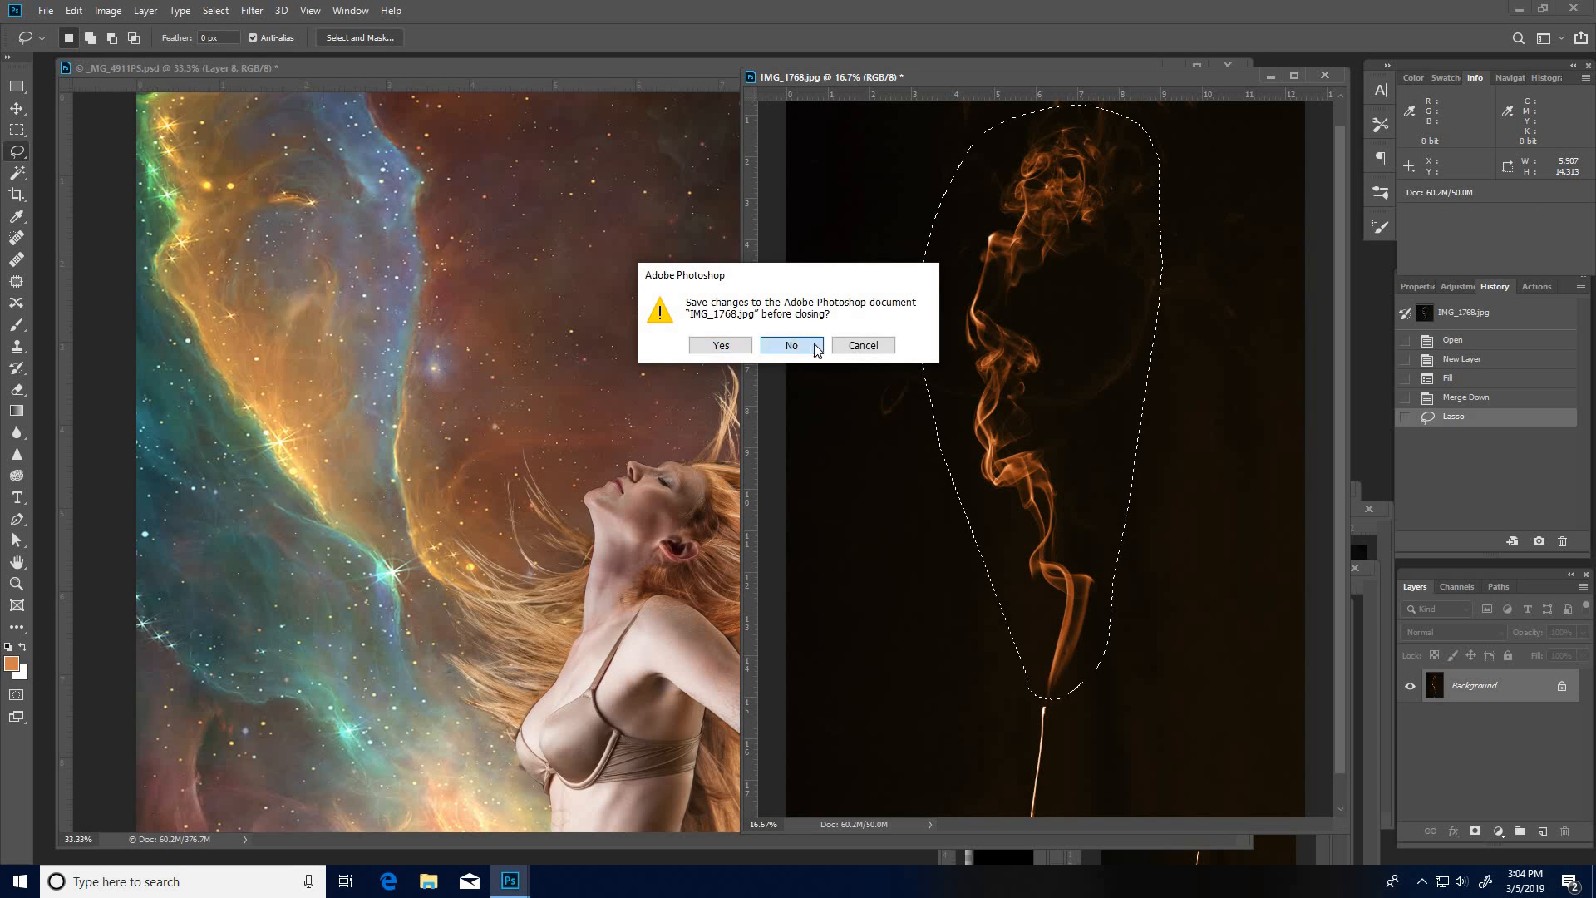
click(794, 344)
Step: Reposition the orange Color layer over the smoke in IMG_1793.jpg and copy that layer into IMG_1823.jpg
click(1309, 702)
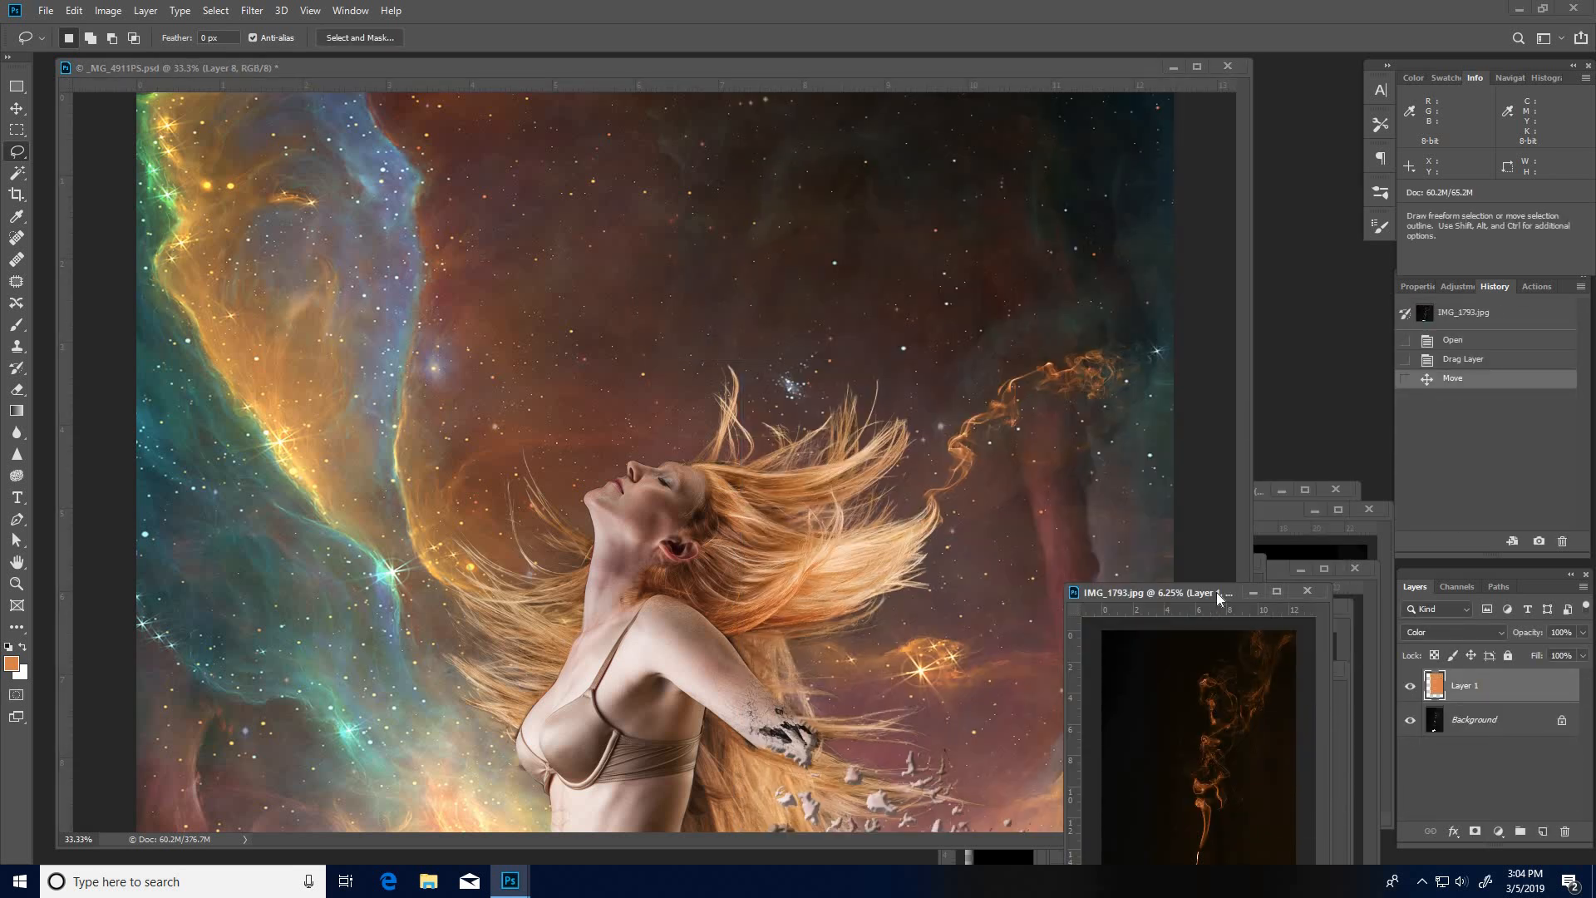
drag(1210, 117, 1200, 88)
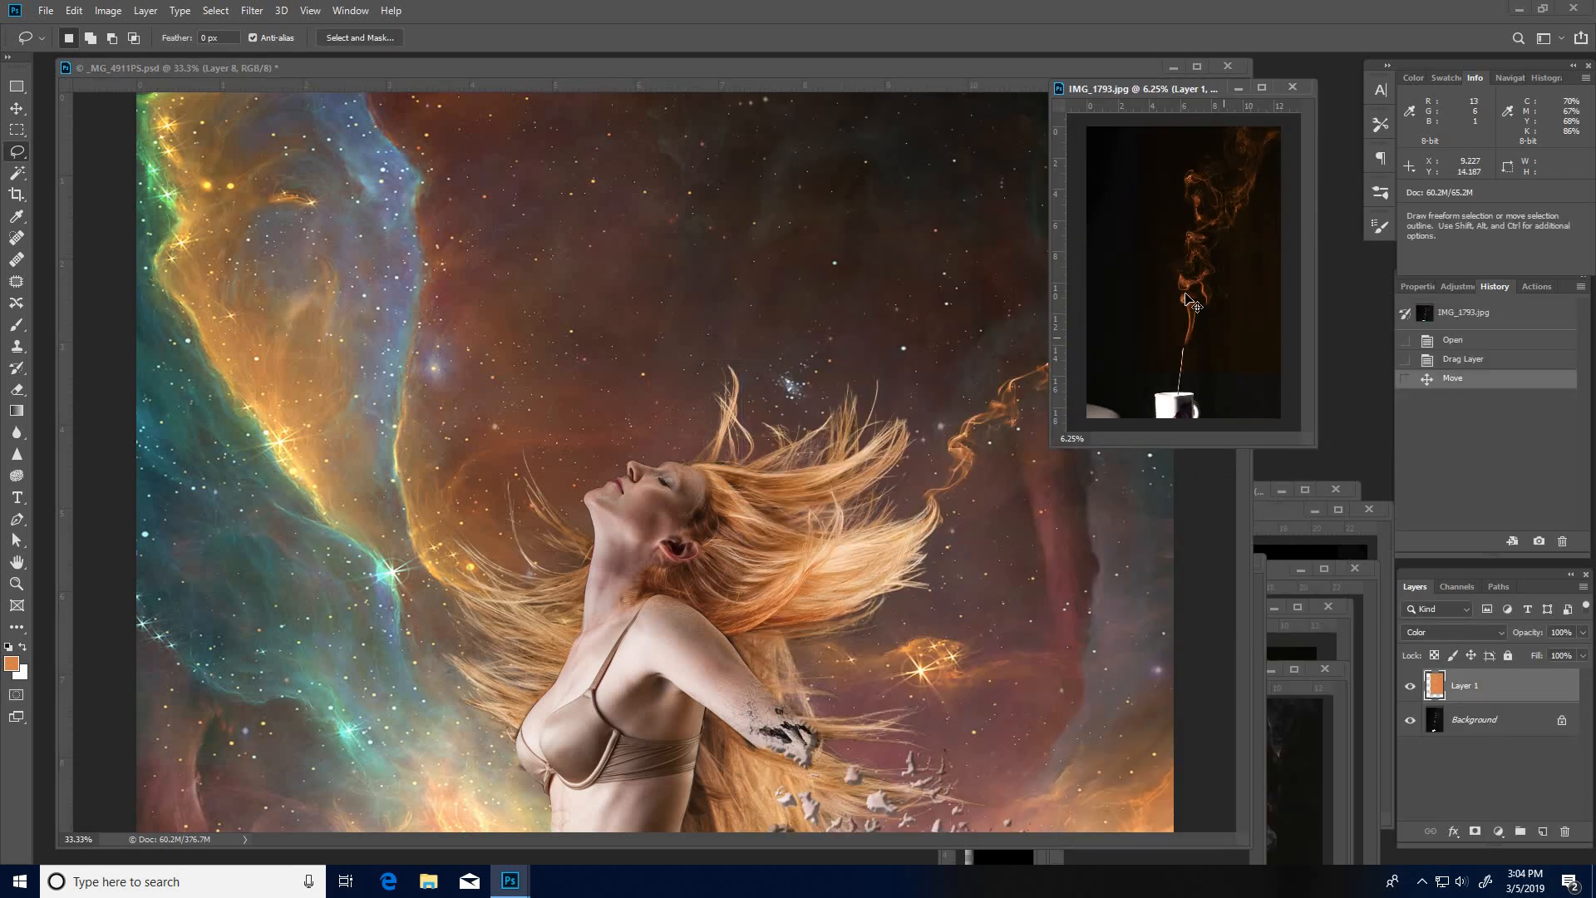
drag(1194, 321, 1203, 331)
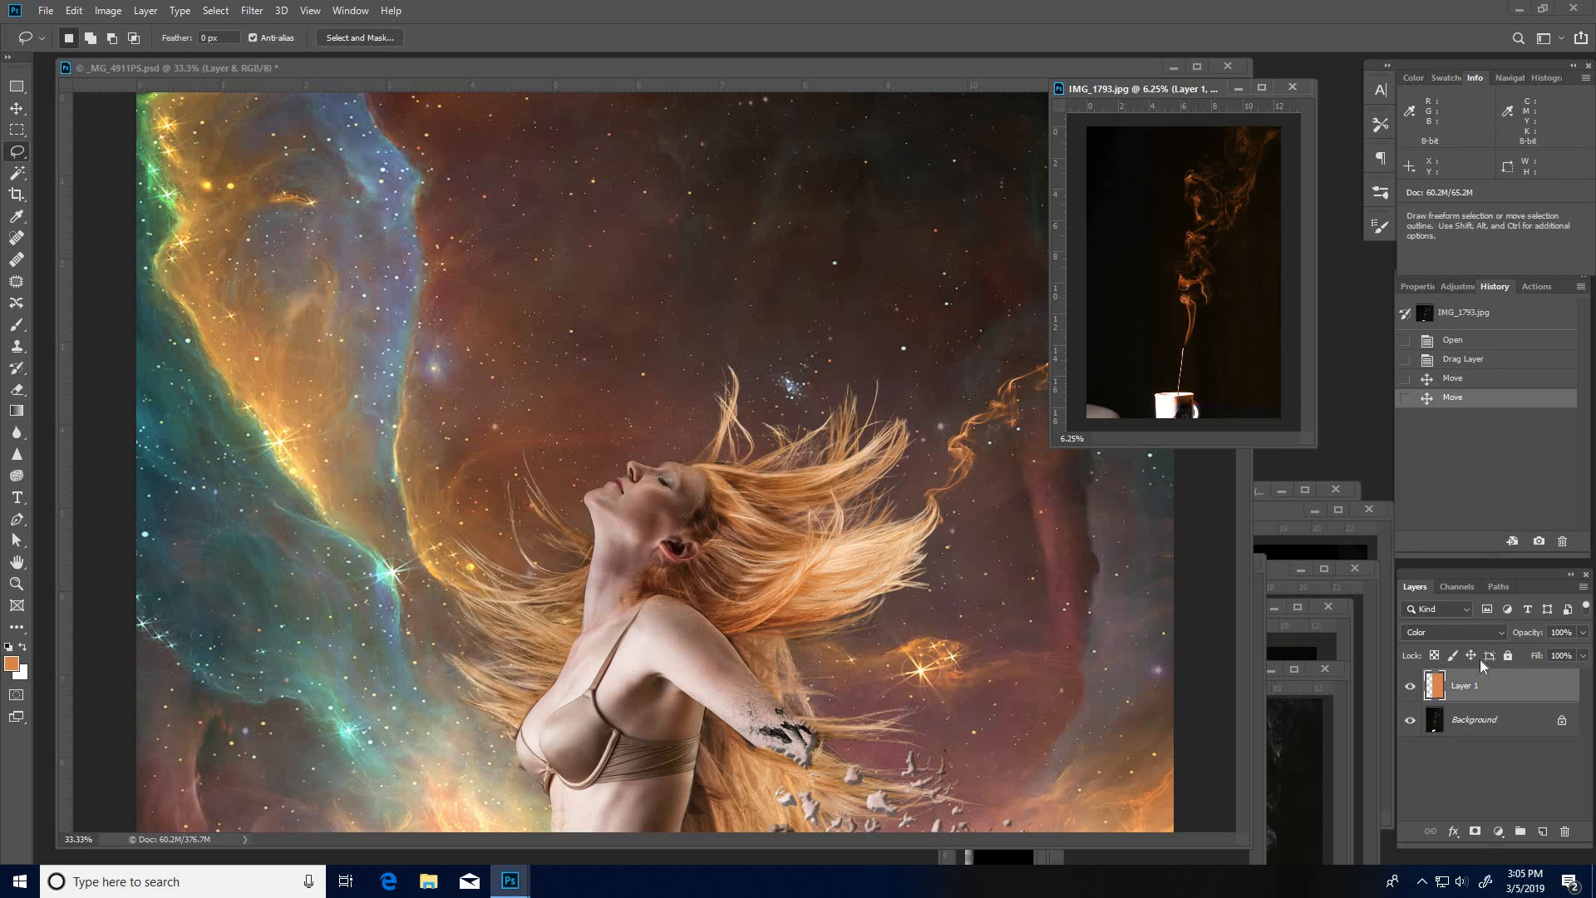
drag(1485, 691, 1305, 740)
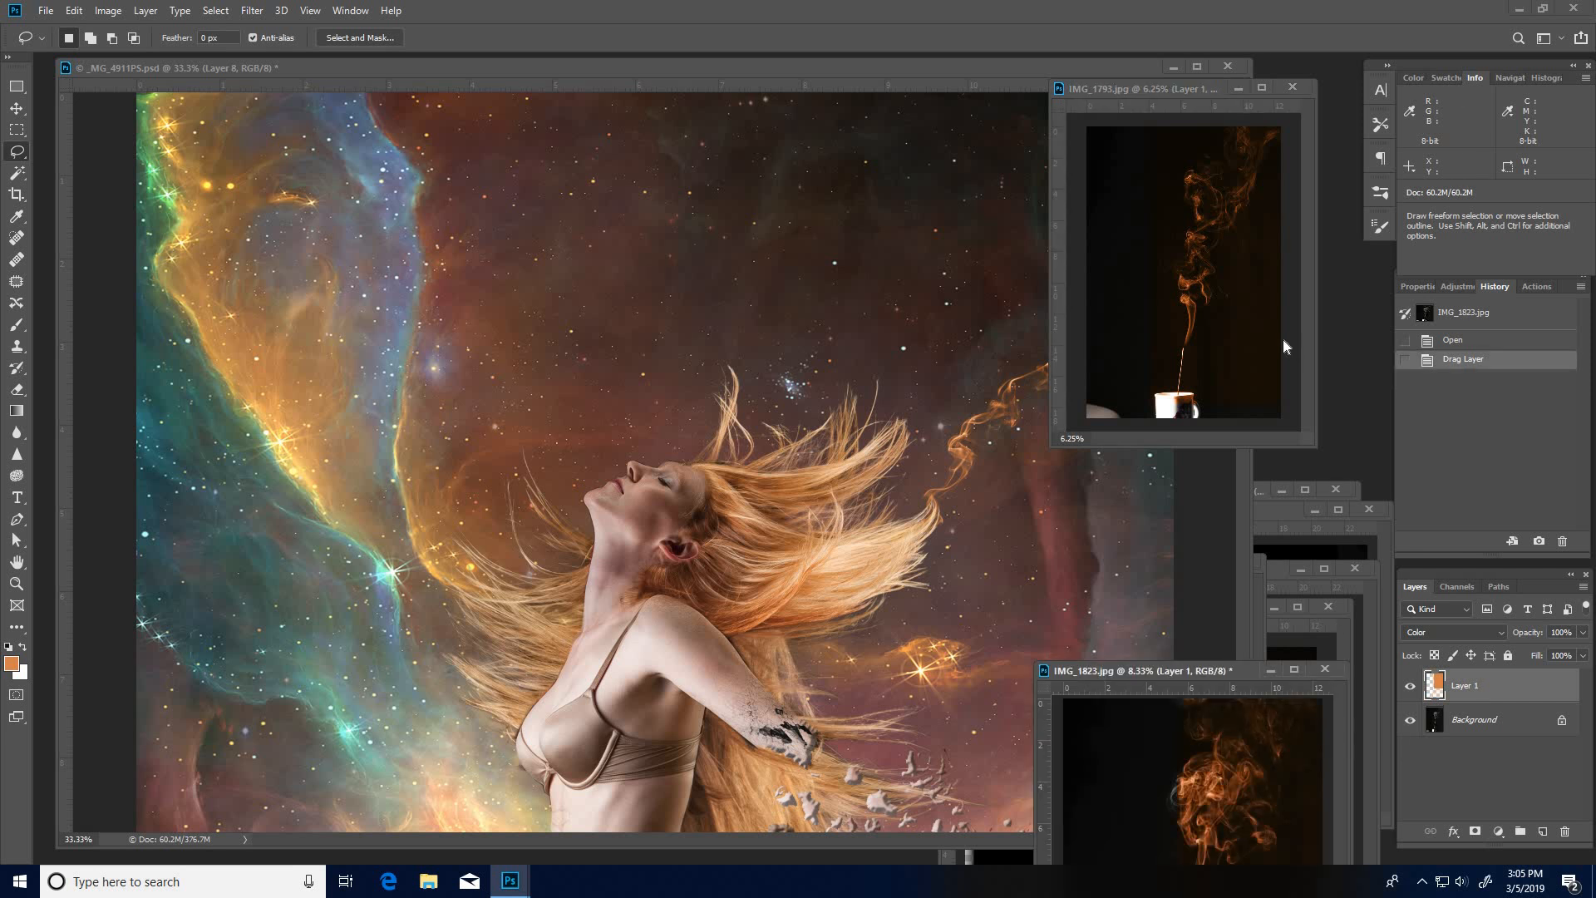
Step: Reposition the orange Color layer over the smoke in IMG_1793.jpg and merge it down into the background
click(1216, 208)
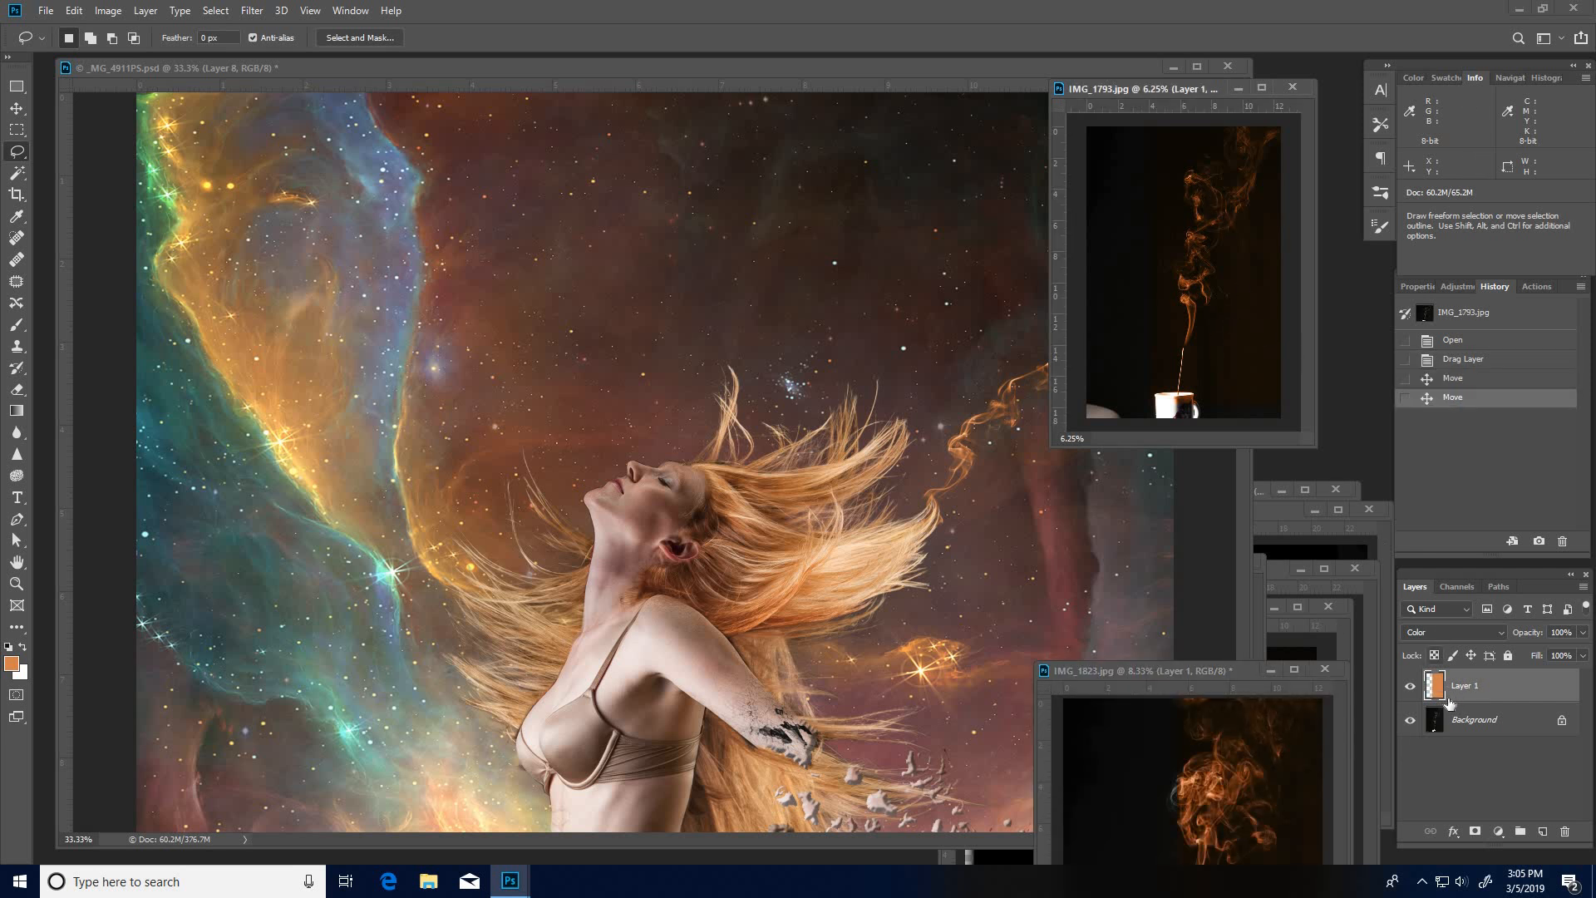
drag(1220, 307, 1218, 309)
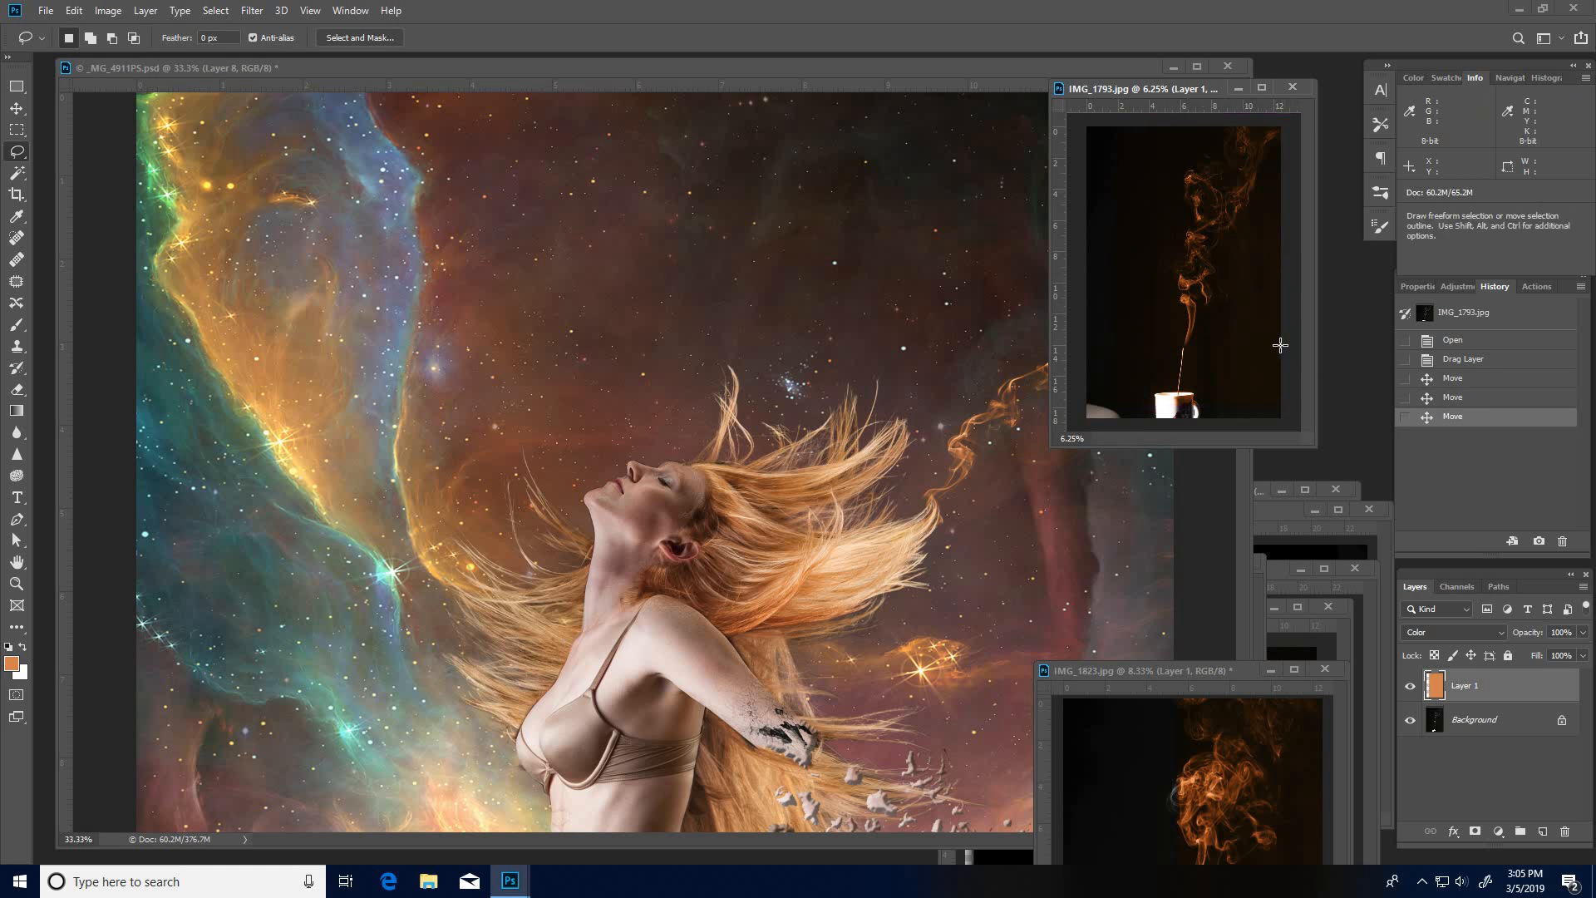
key(ctrl+e)
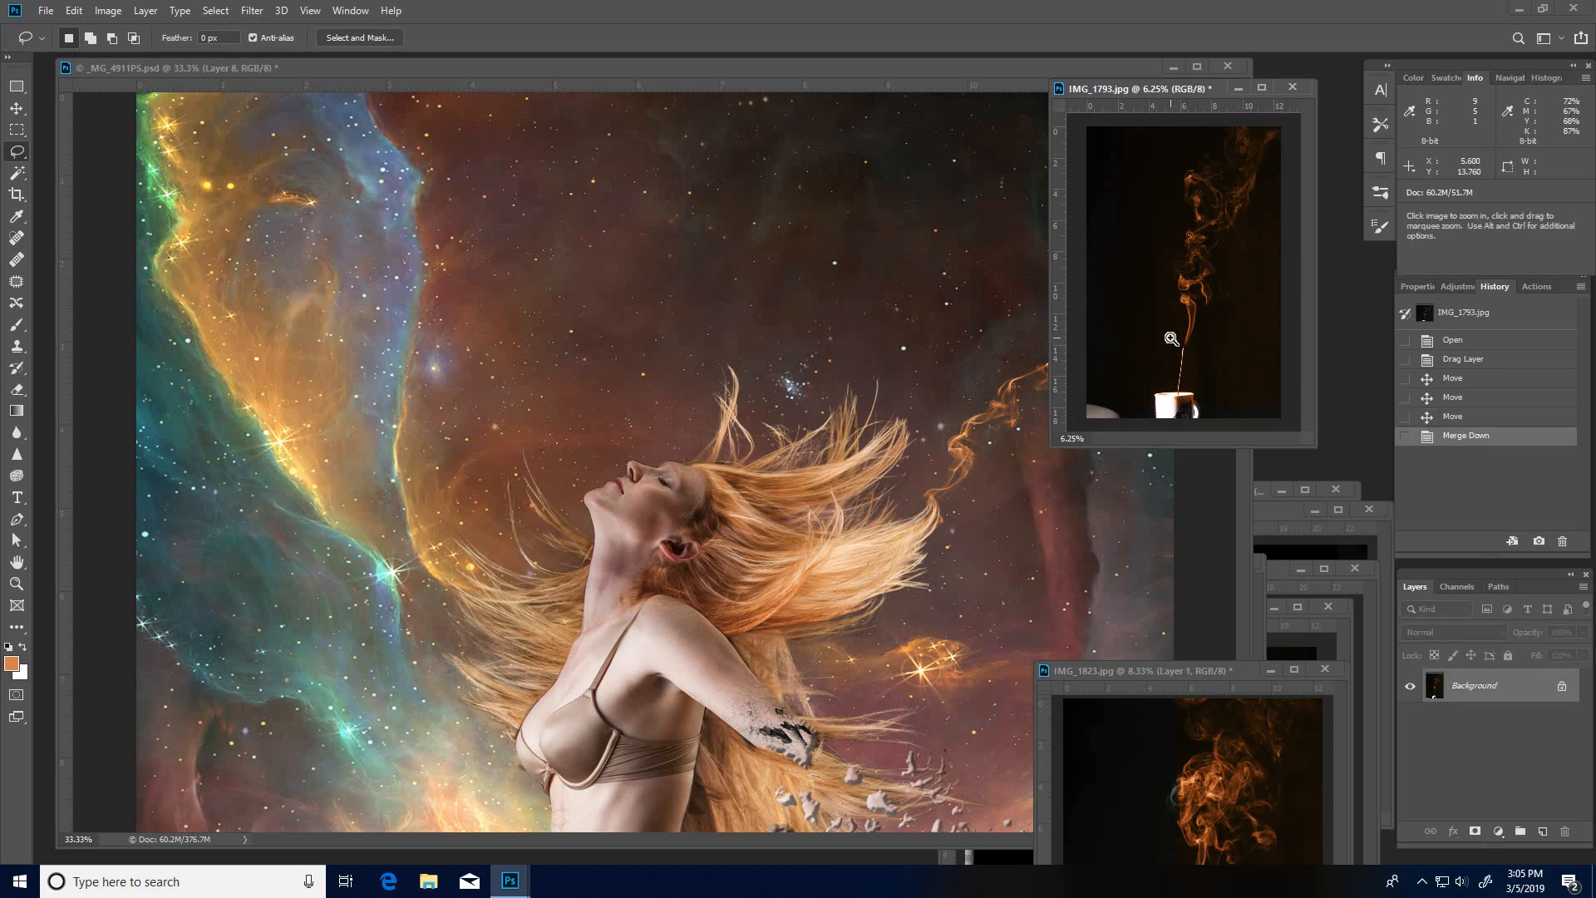
Step: Lasso the smoke above the cup in IMG_1793.jpg, extending the selection to include the wisps up to the image's upper edge
scroll(1176, 333, up, 3)
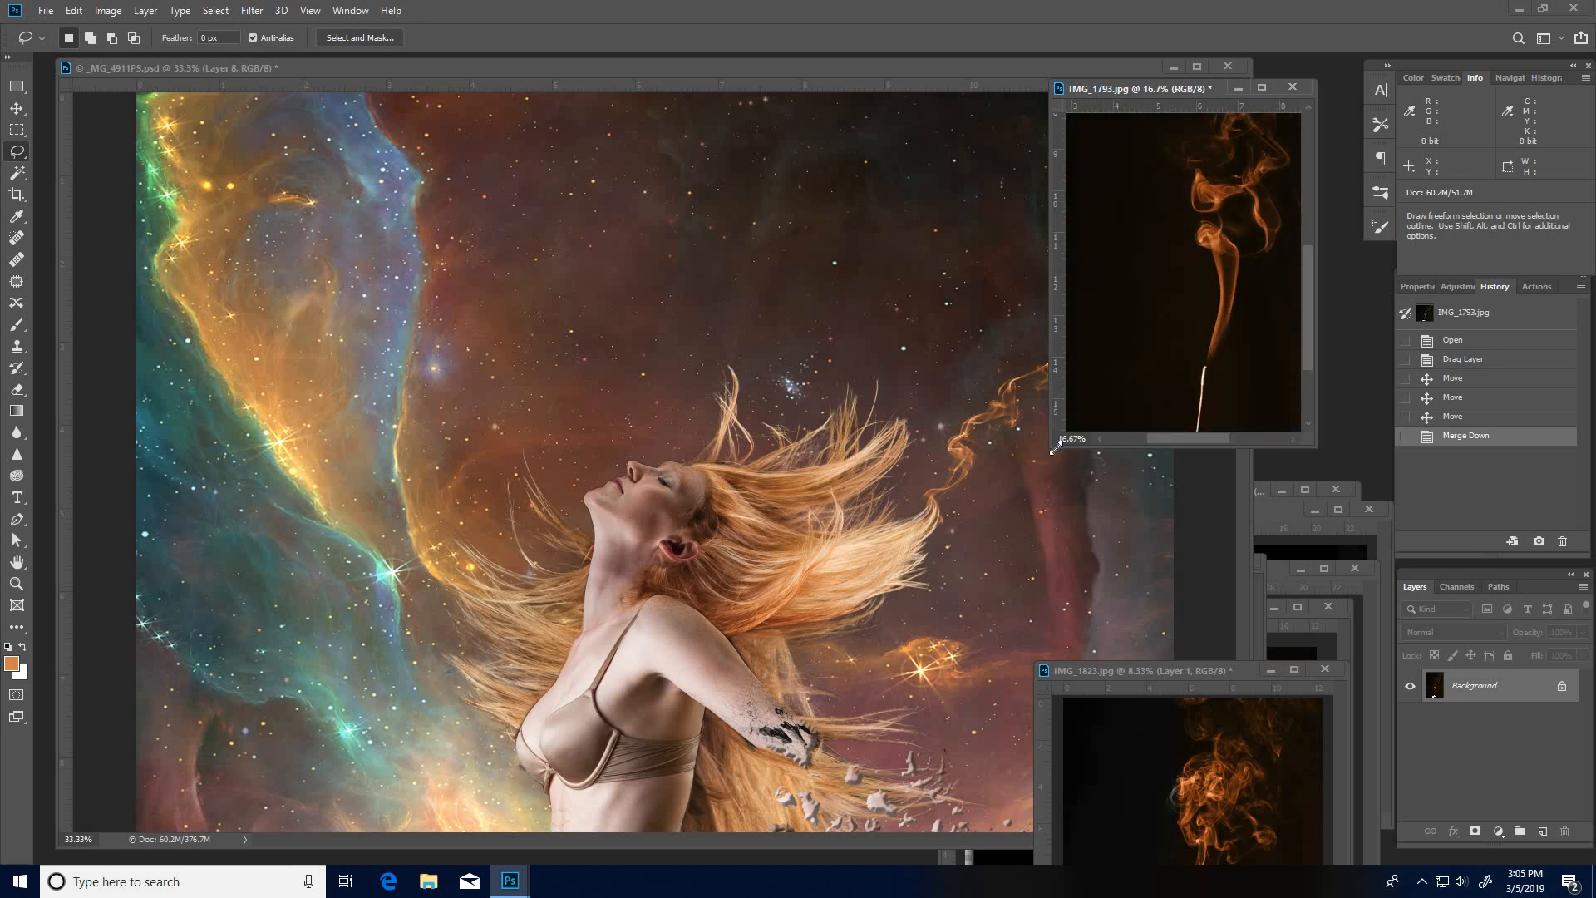
drag(1056, 448, 722, 703)
drag(990, 574, 989, 338)
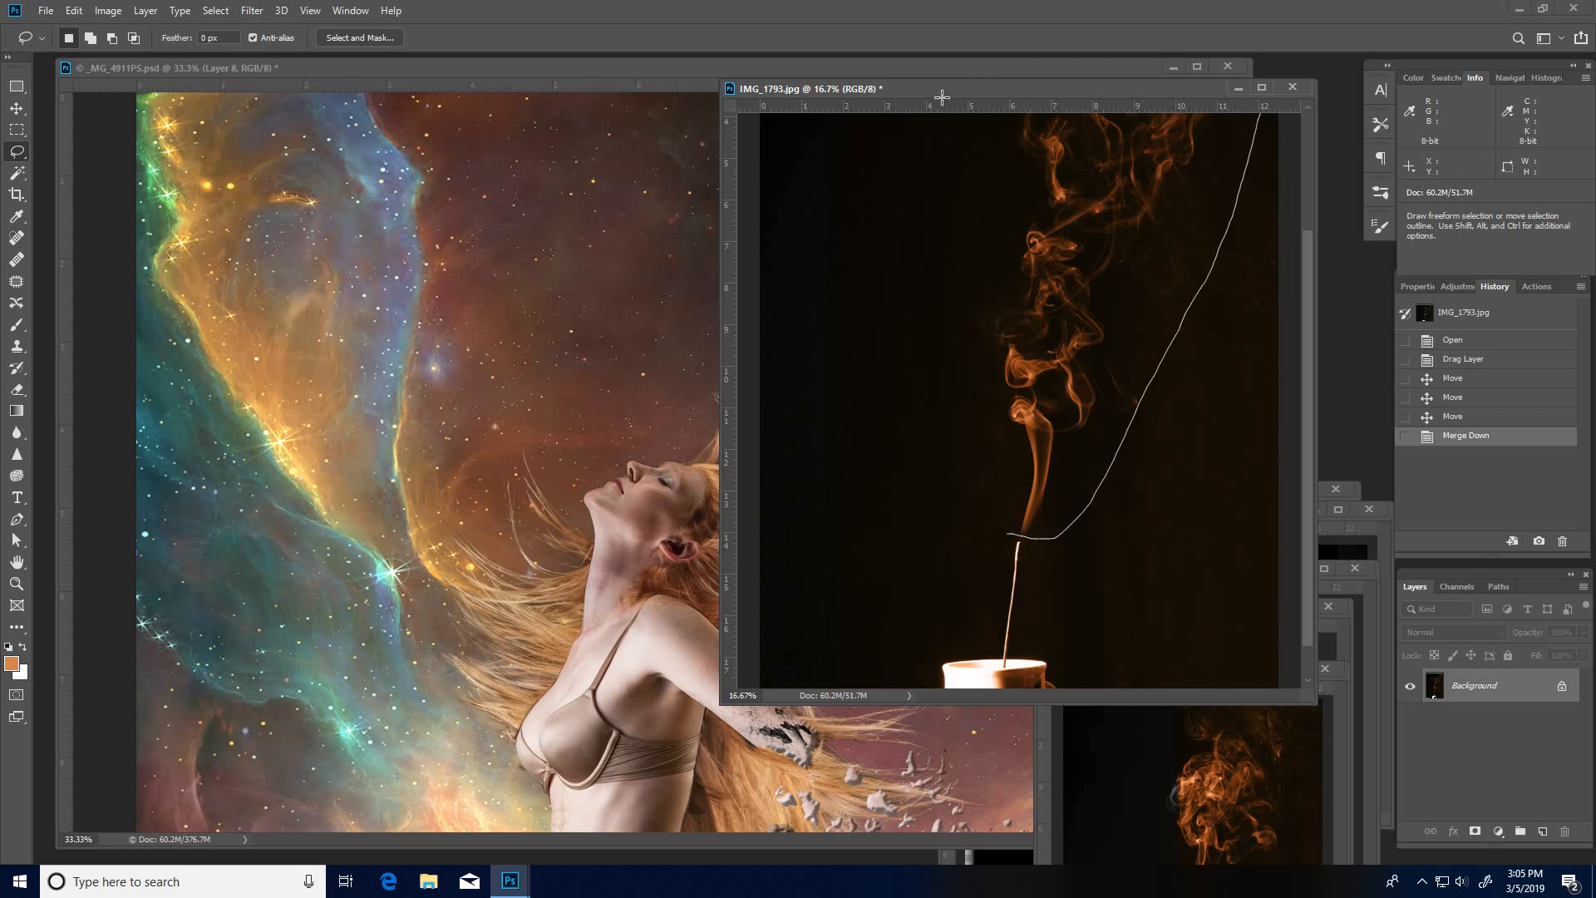
drag(916, 230, 917, 231)
scroll(1033, 571, up, 4)
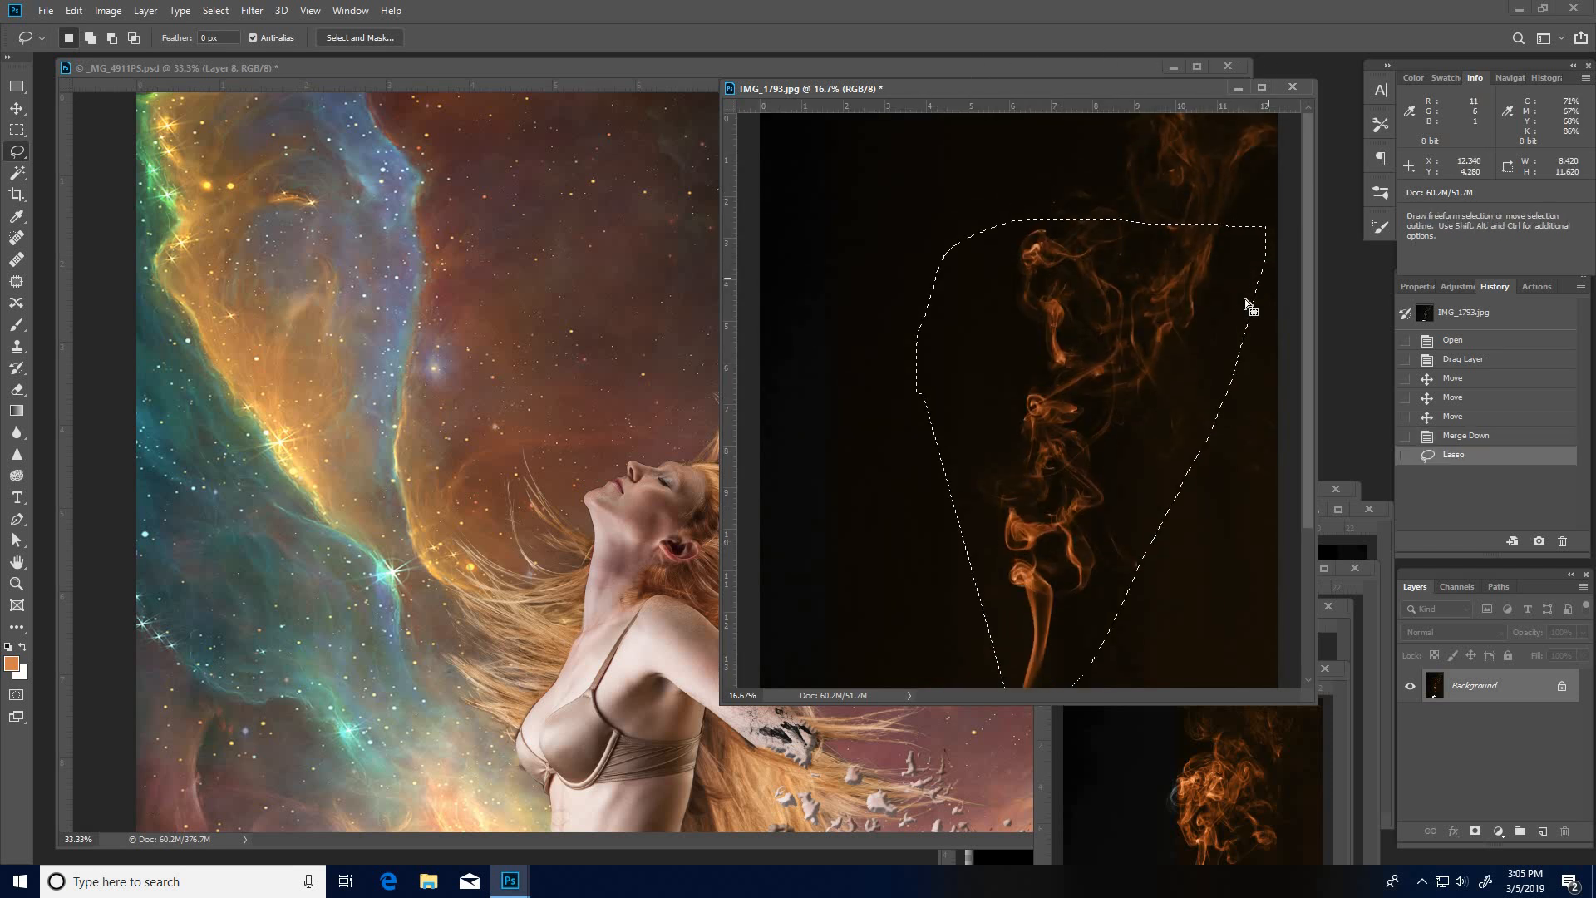
mouse_move(1239, 258)
mouse_down()
mouse_move(1257, 117)
mouse_move(1182, 108)
mouse_up()
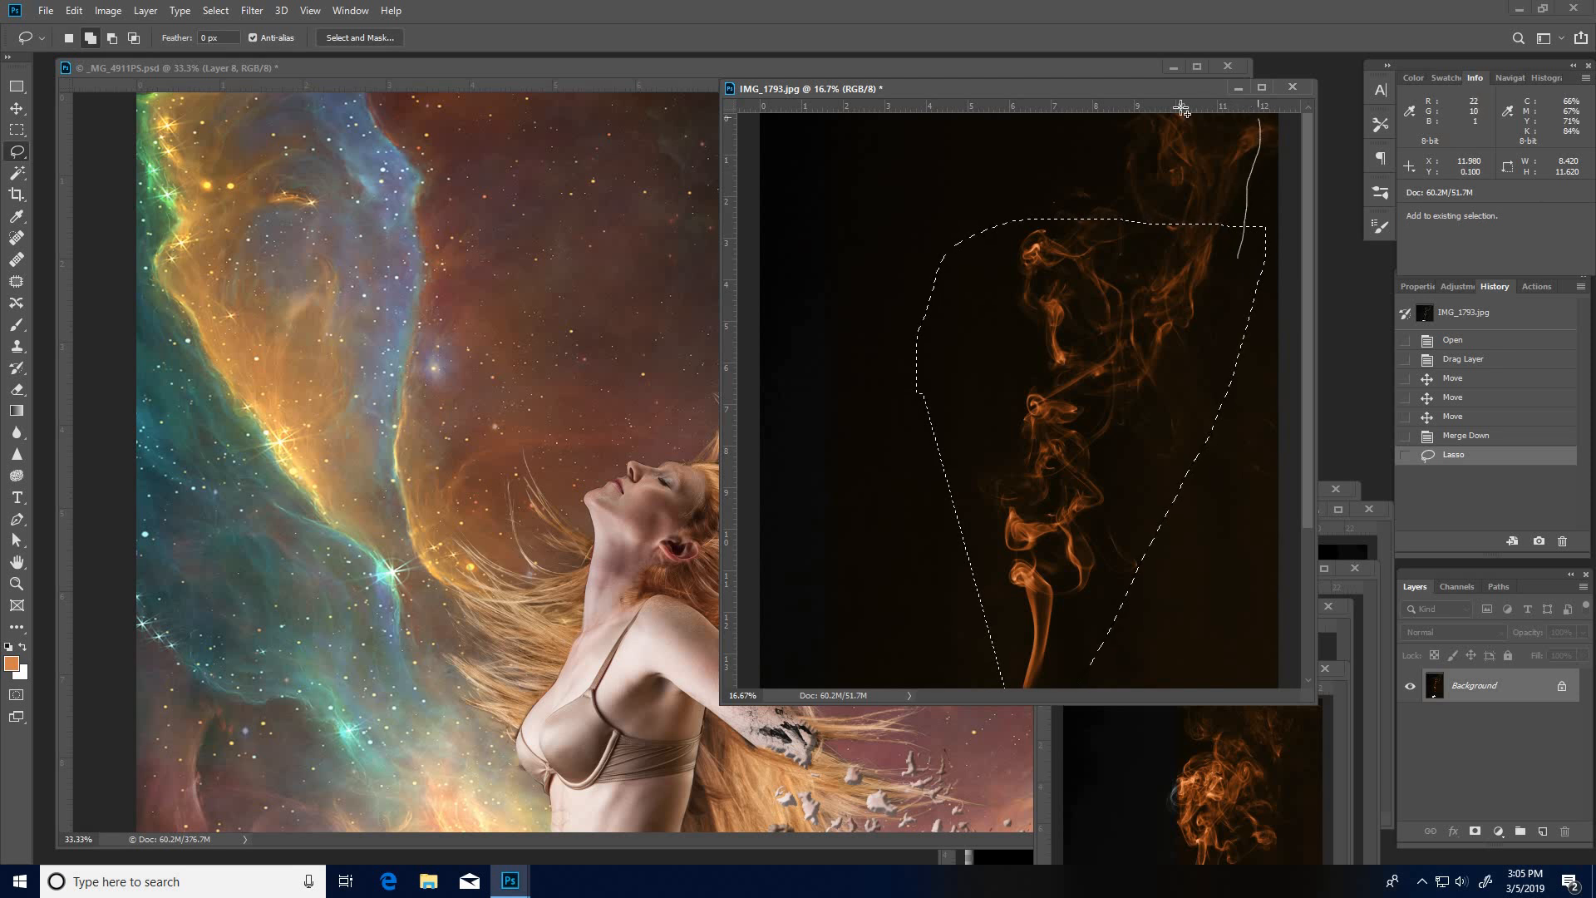
drag(1063, 168, 985, 242)
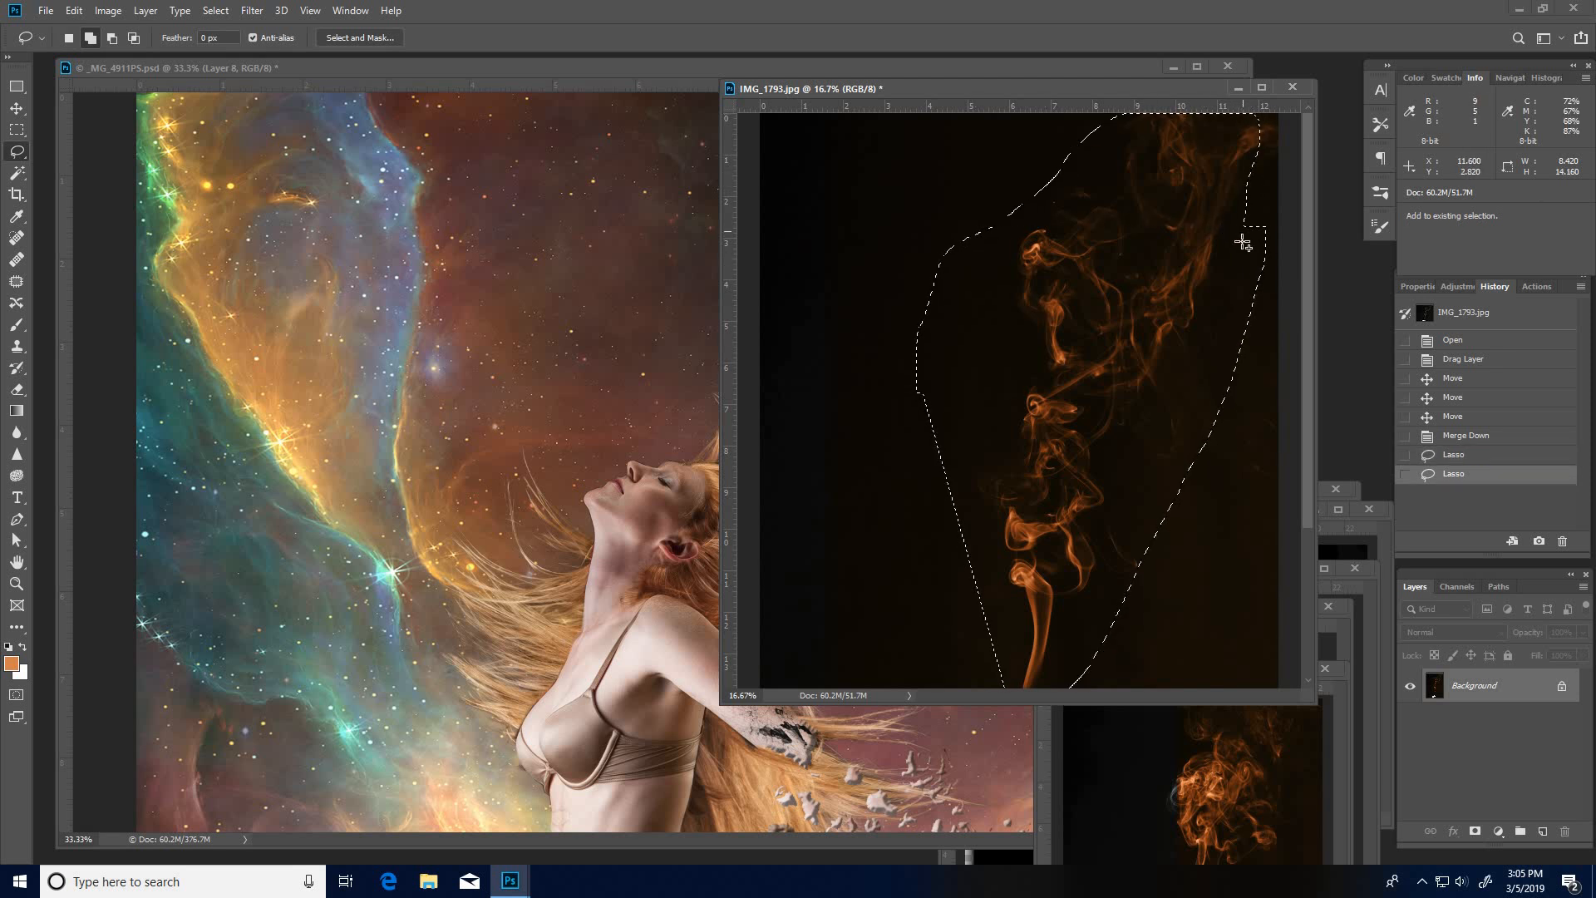
drag(1252, 83, 1189, 142)
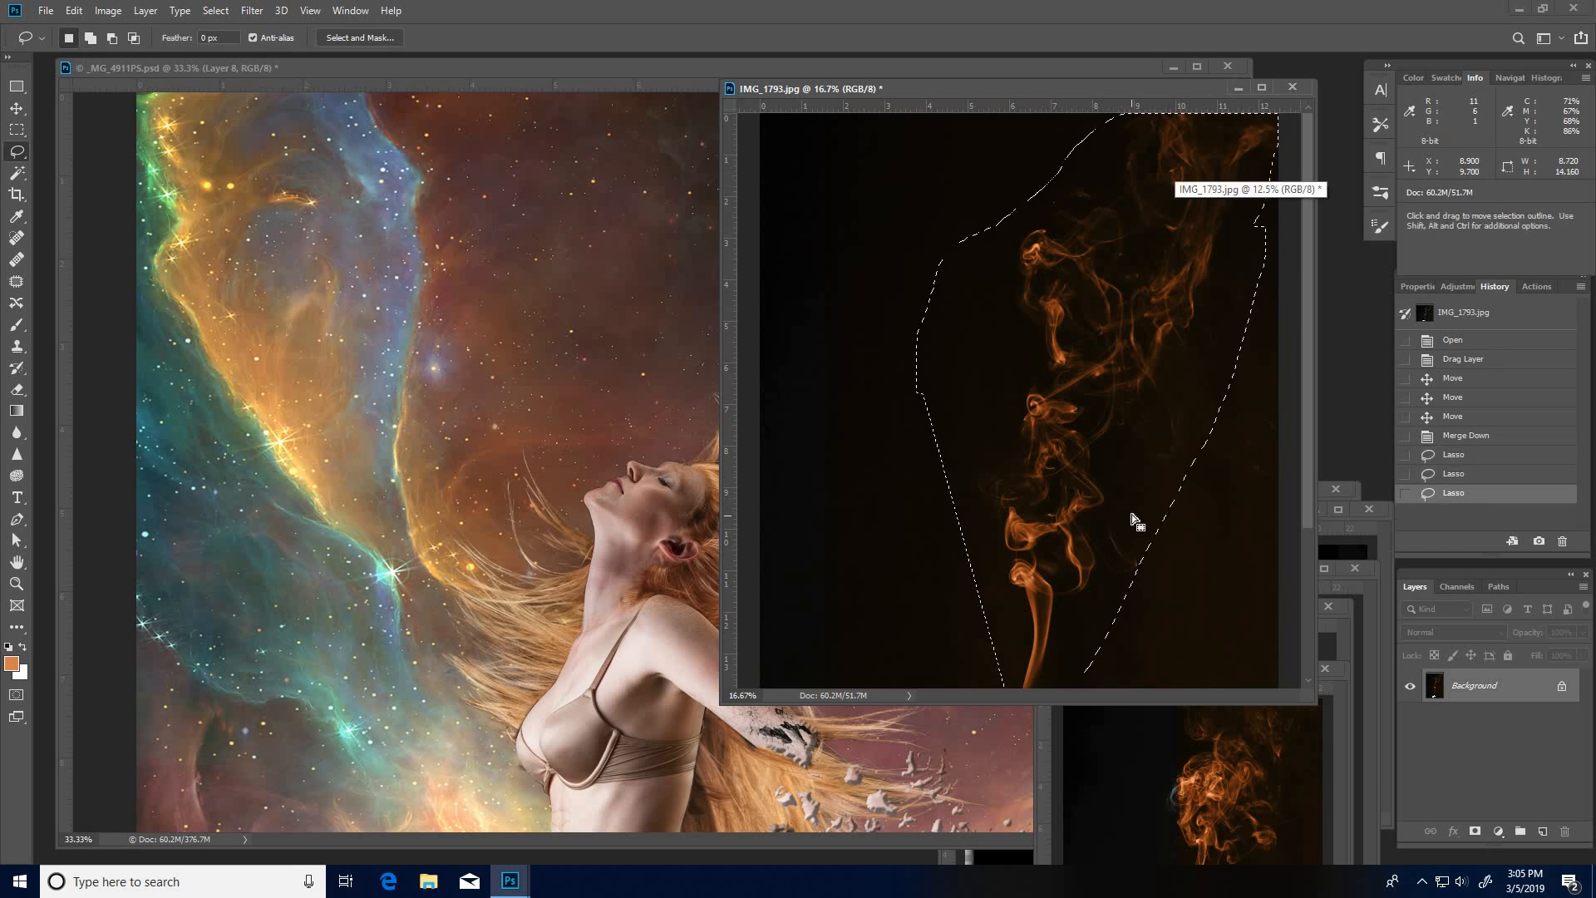
Step: Paste the selected smoke into _MG_4911PS.psd as a new layer and set its blend mode to Screen
click(641, 356)
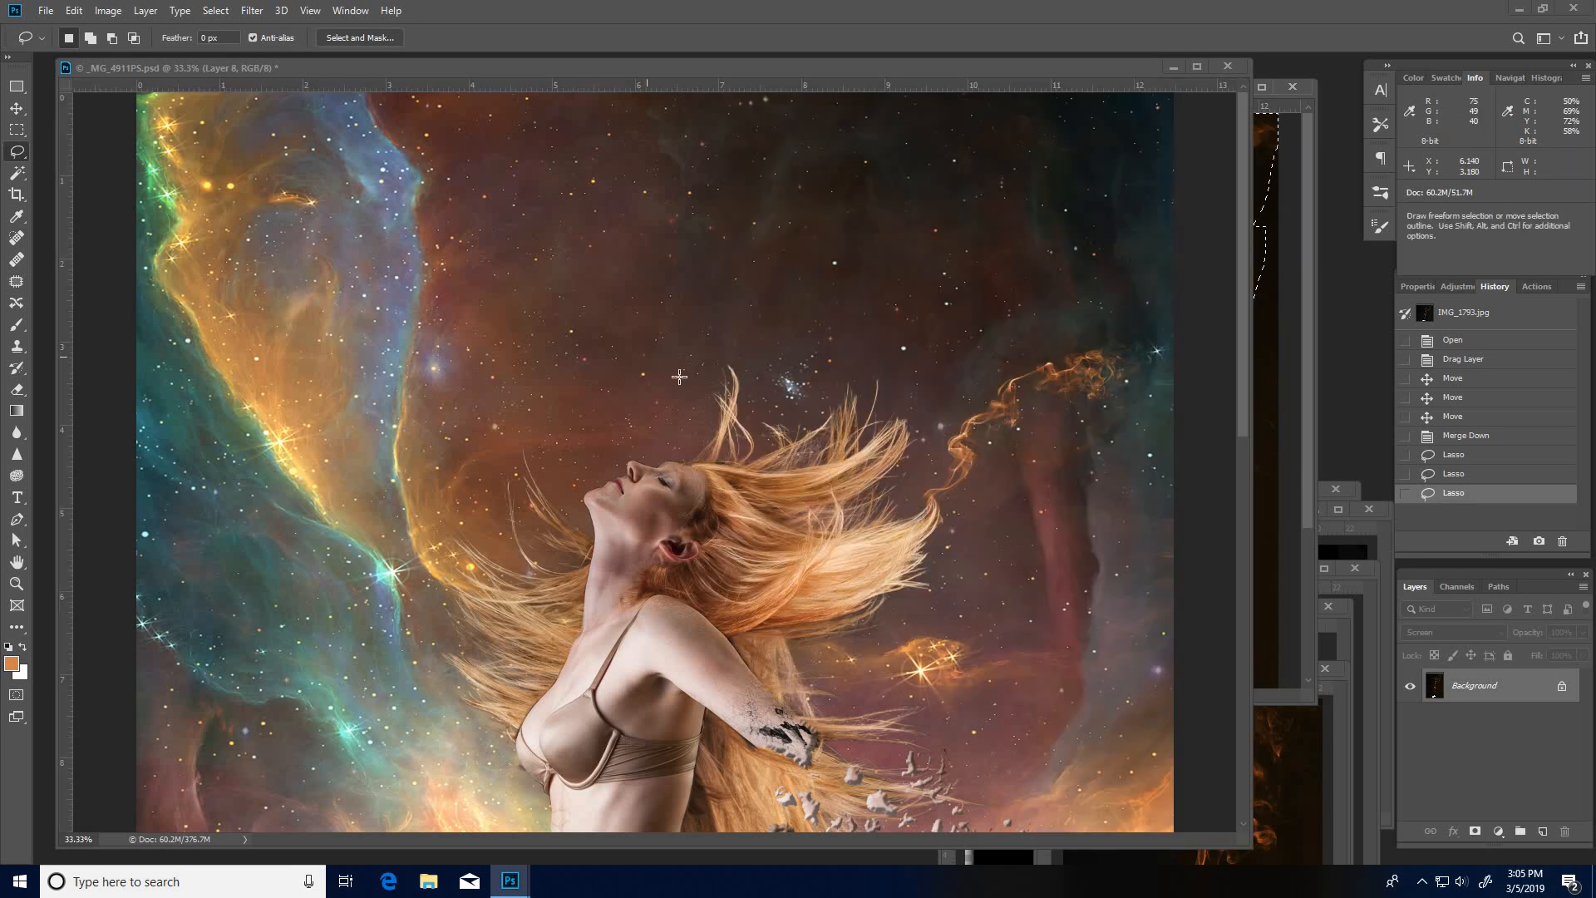
key(ctrl+v)
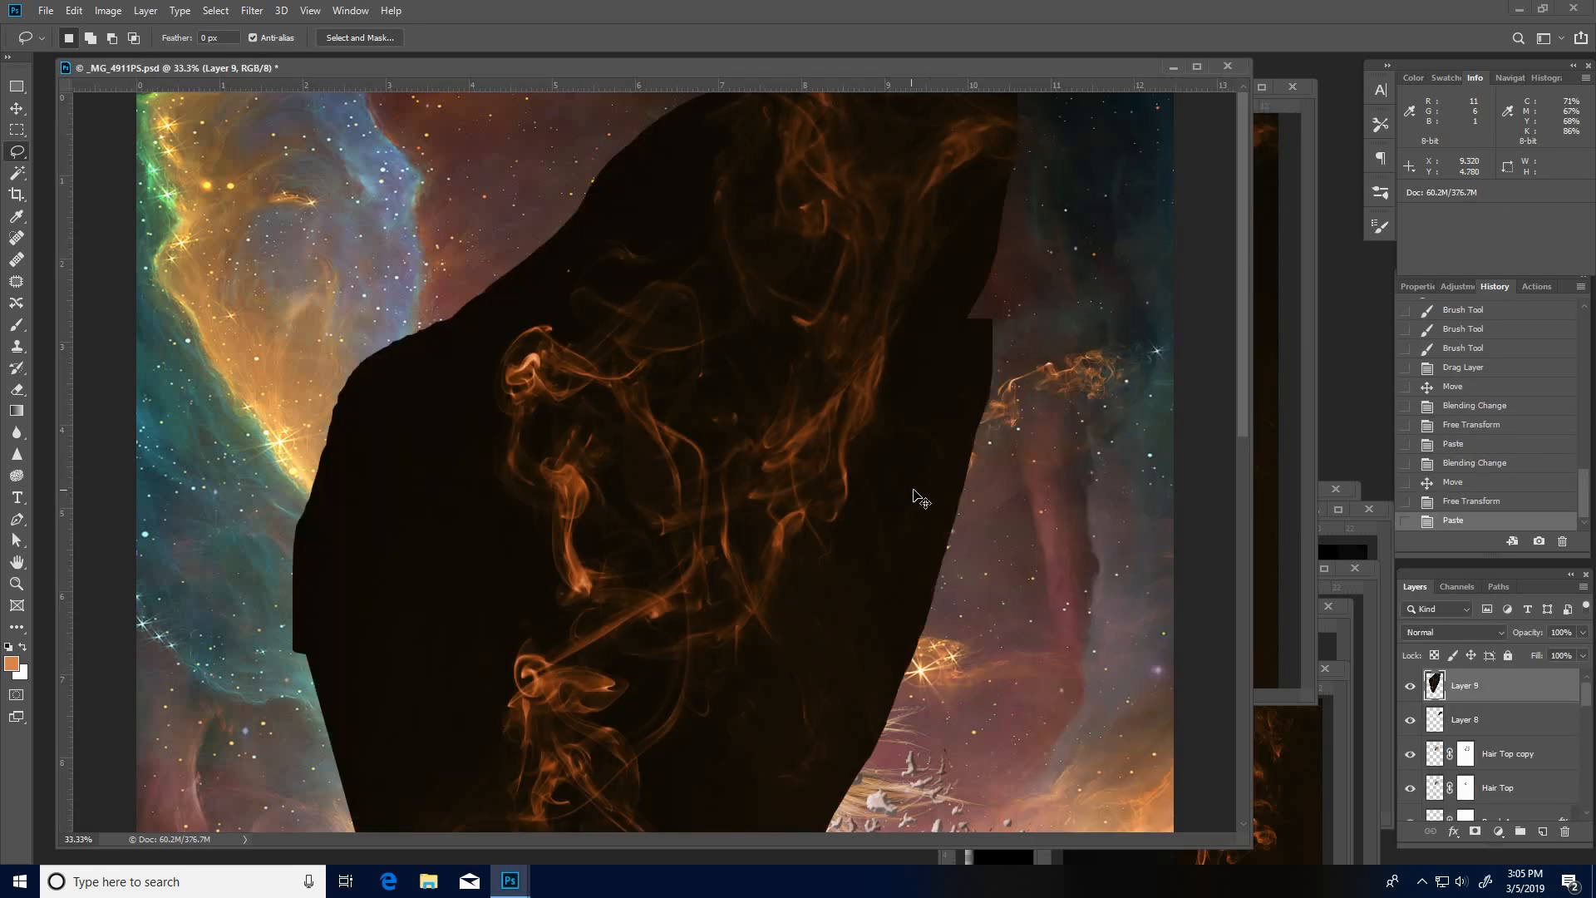
click(1499, 633)
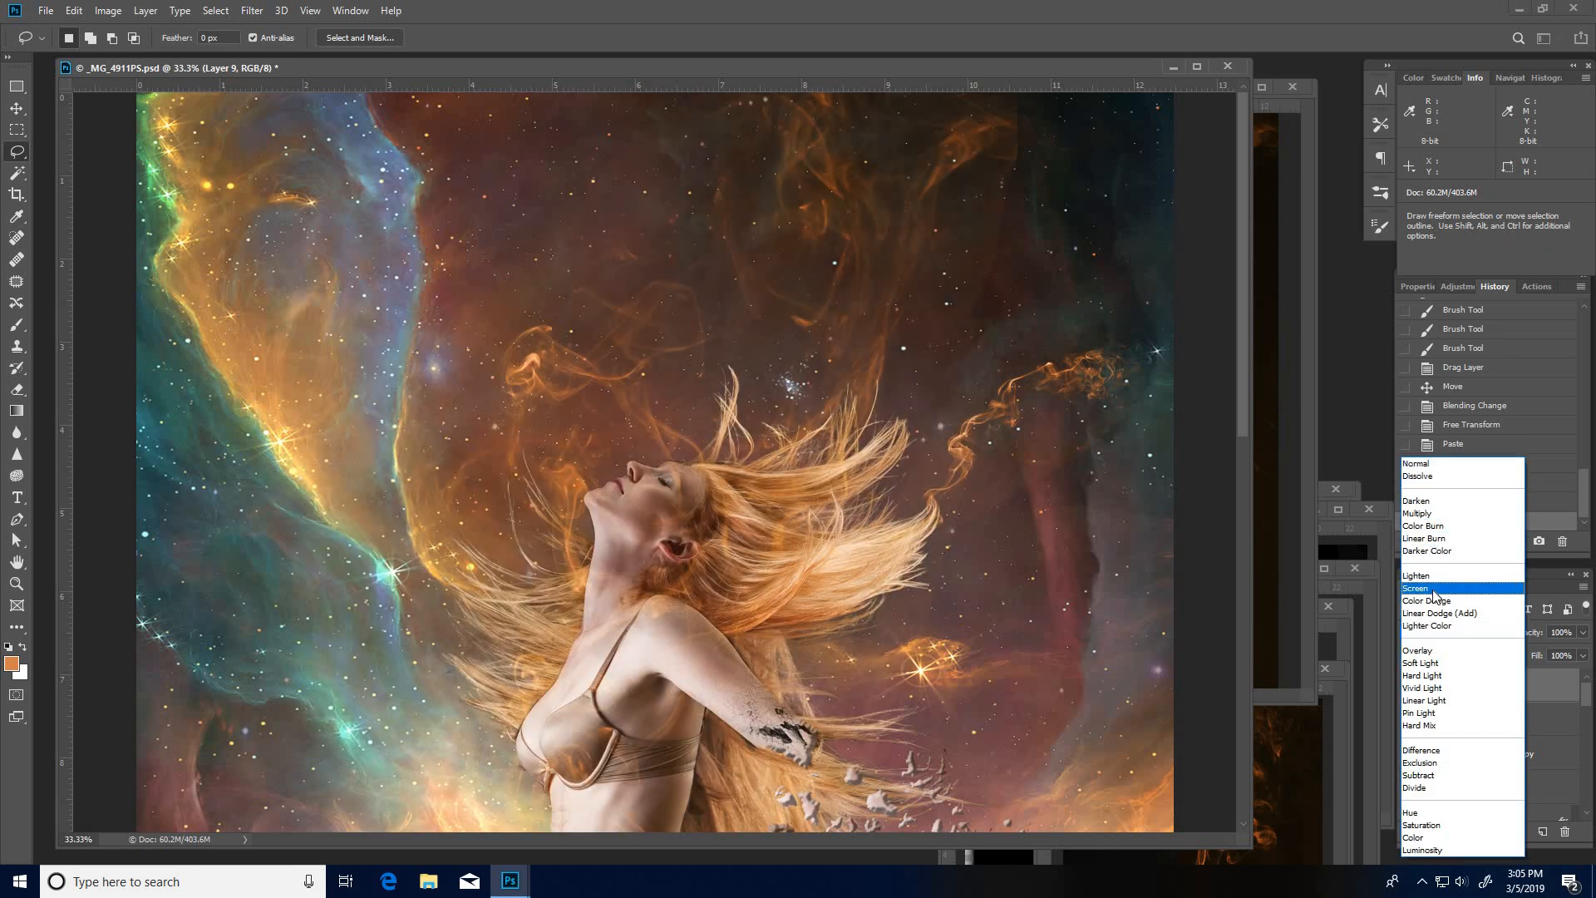
click(1433, 589)
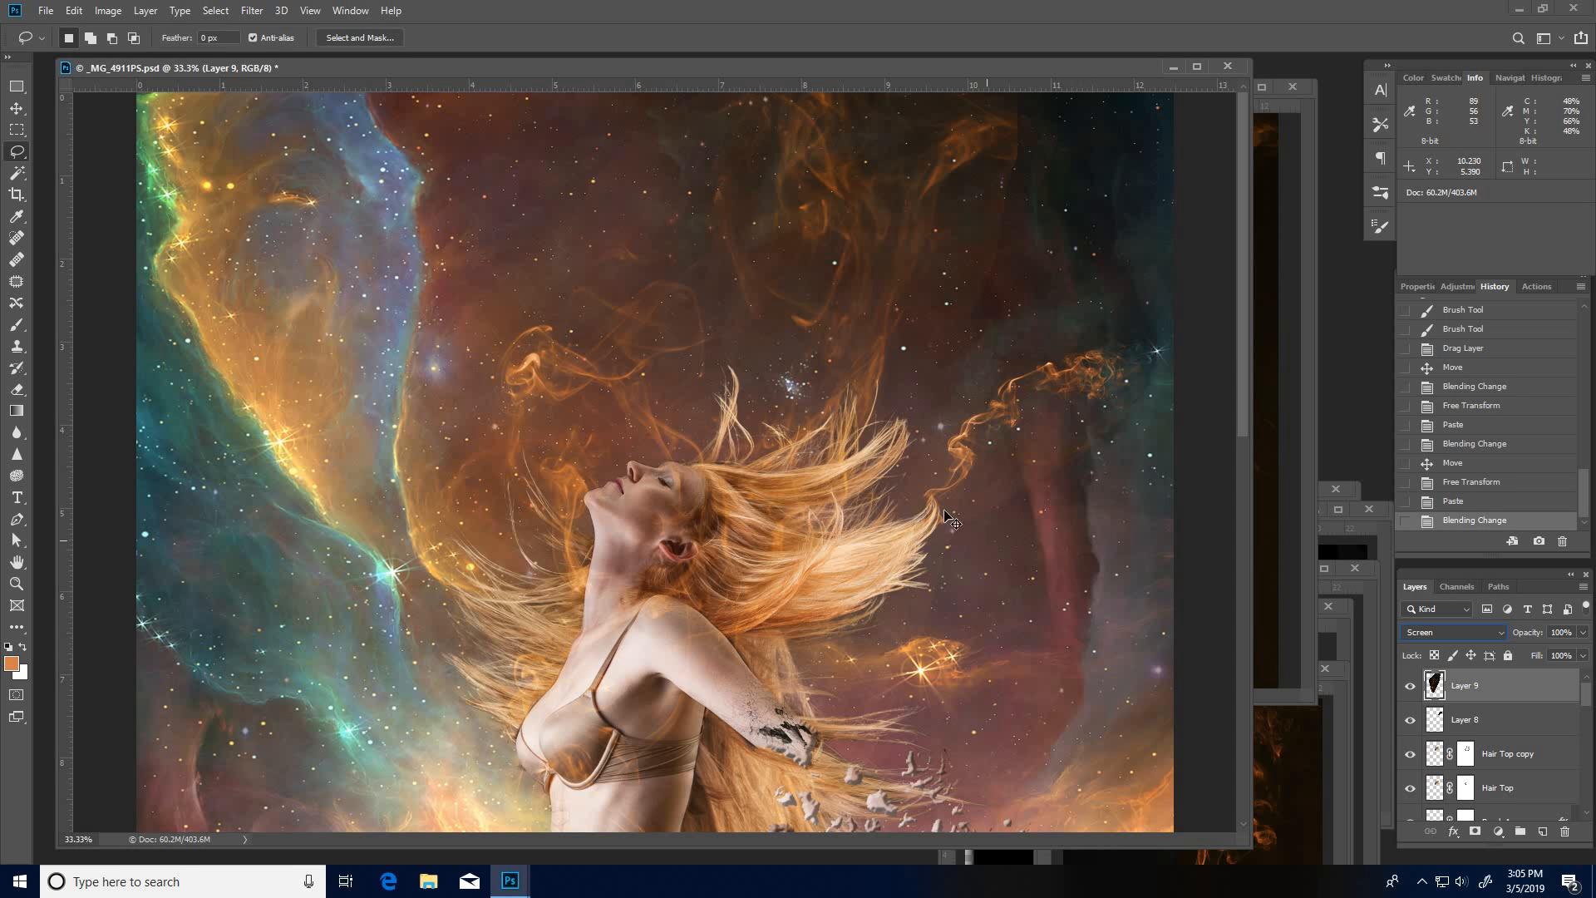
Step: Free-transform the pasted smoke to 22.09% scale and move it above the trailing tips of the woman's hair
key(ctrl+t)
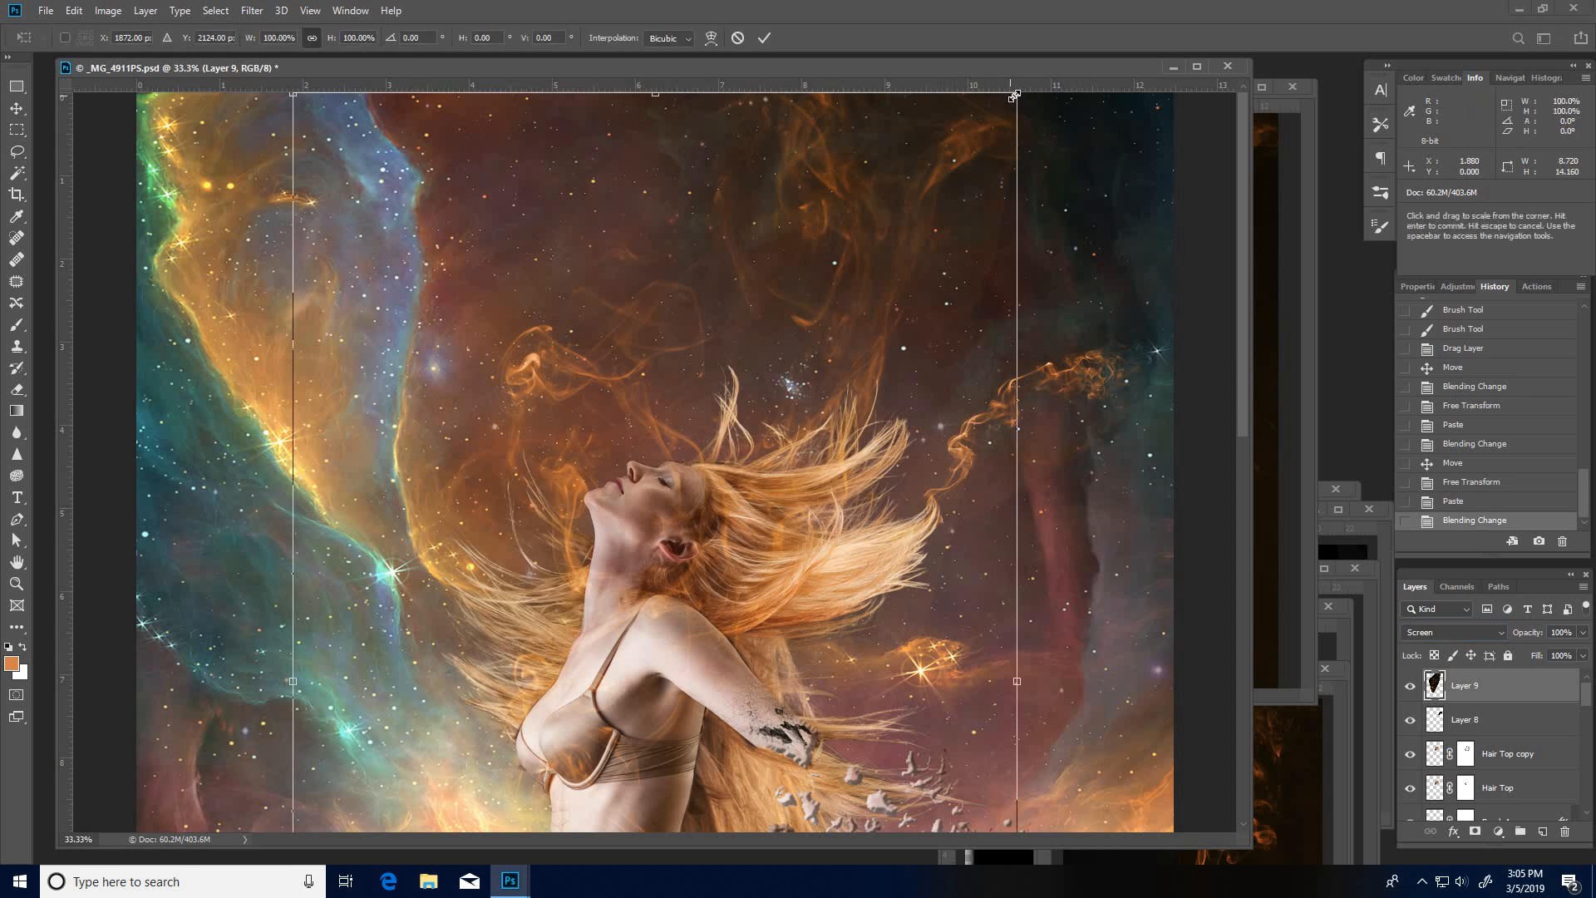
drag(986, 146, 730, 558)
drag(687, 652, 948, 243)
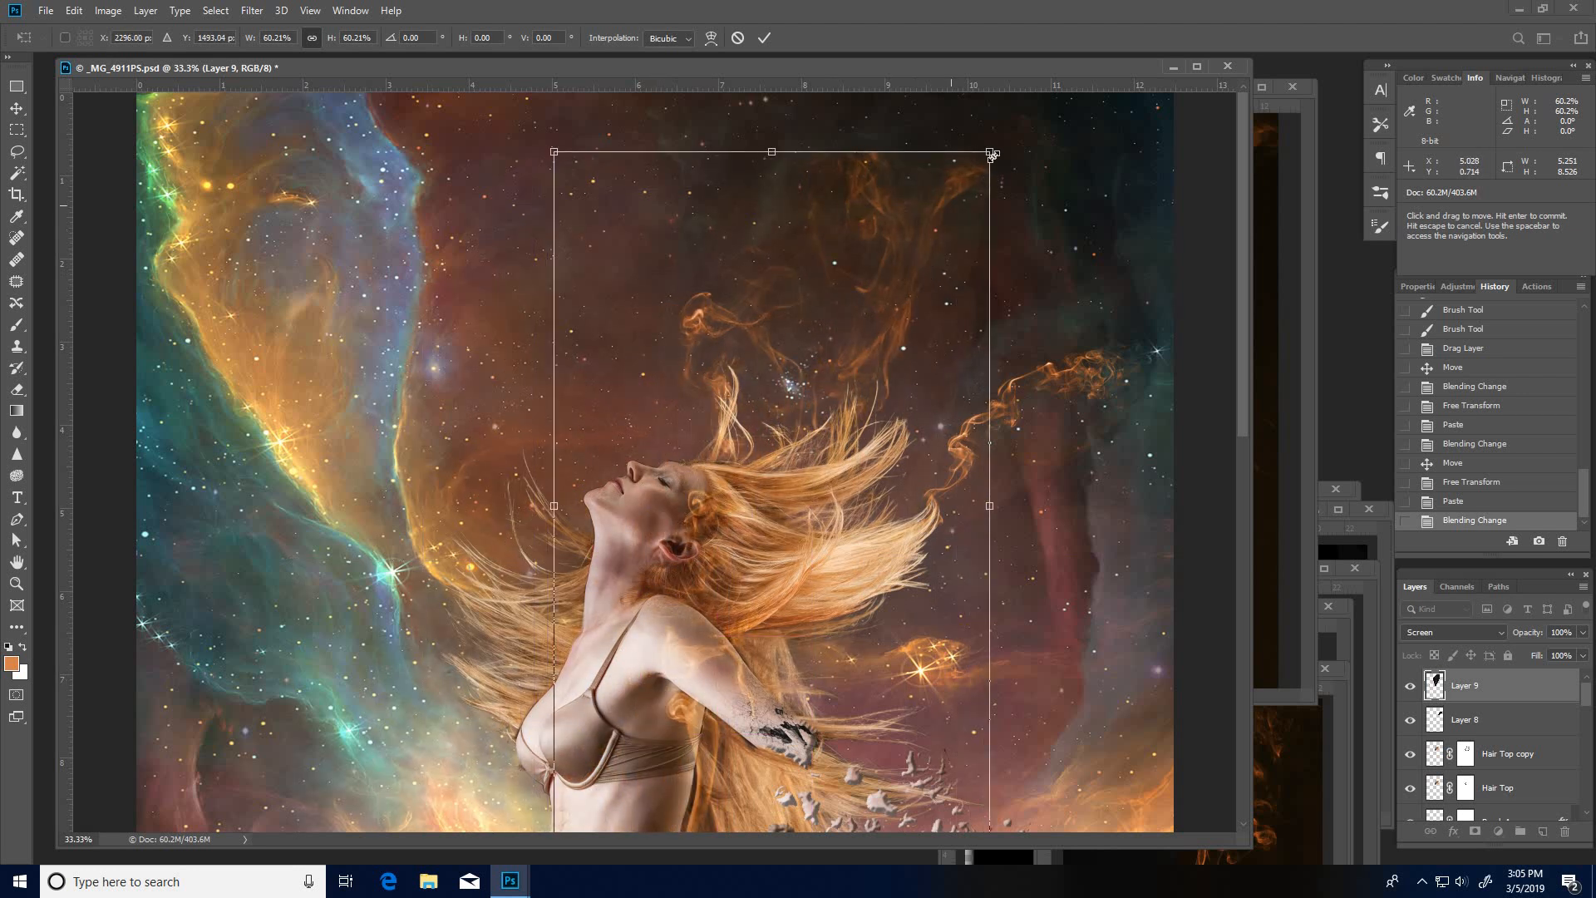
drag(976, 176, 713, 598)
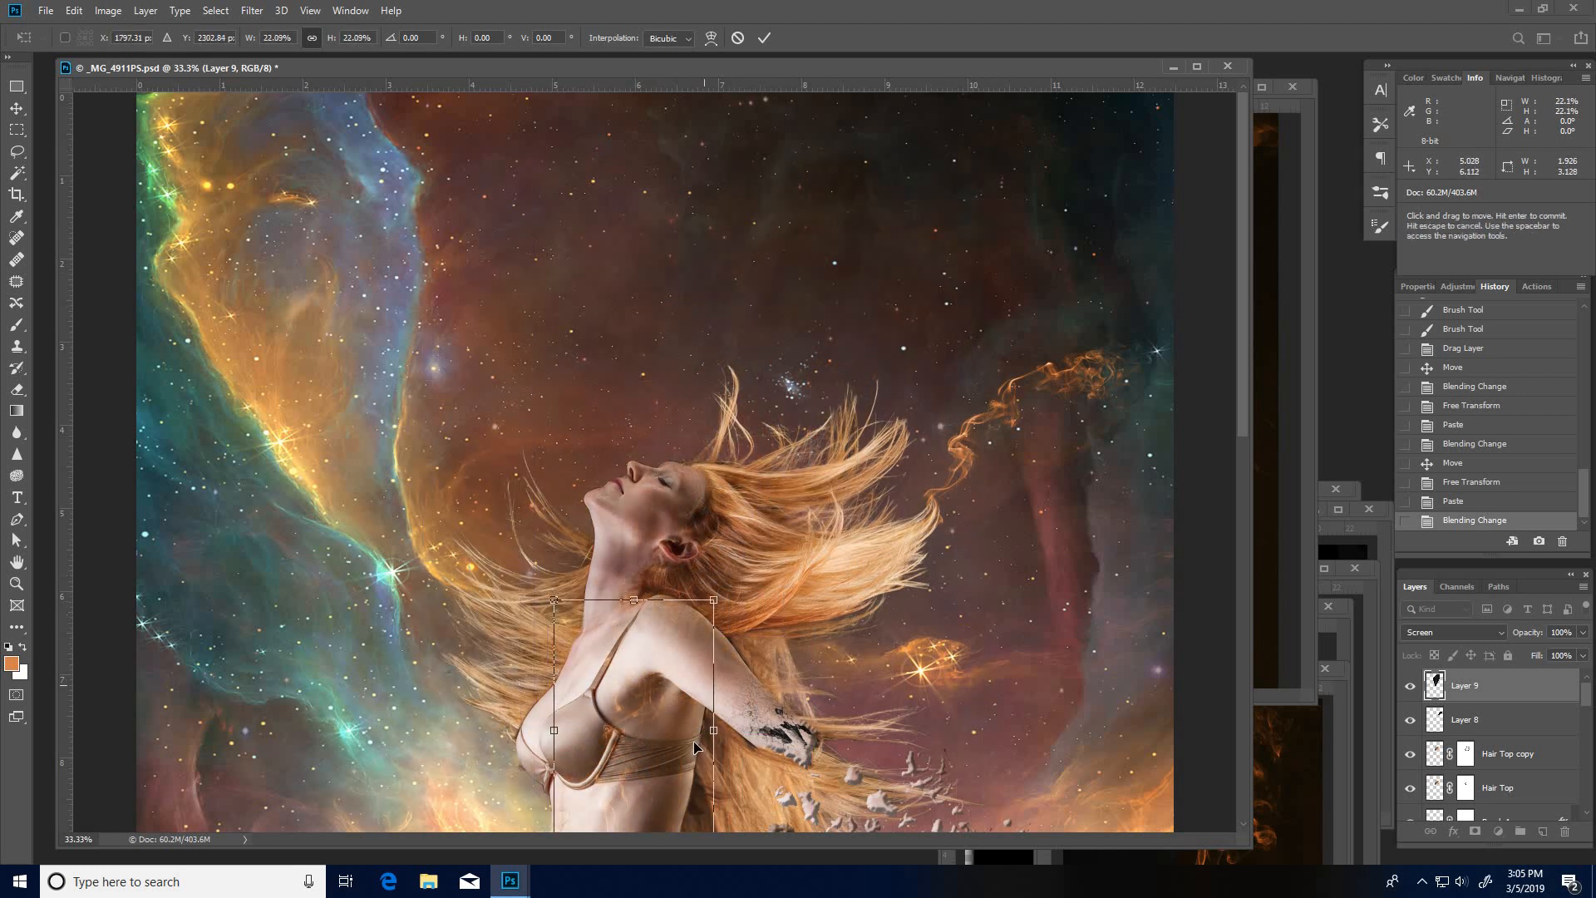
drag(677, 698, 973, 311)
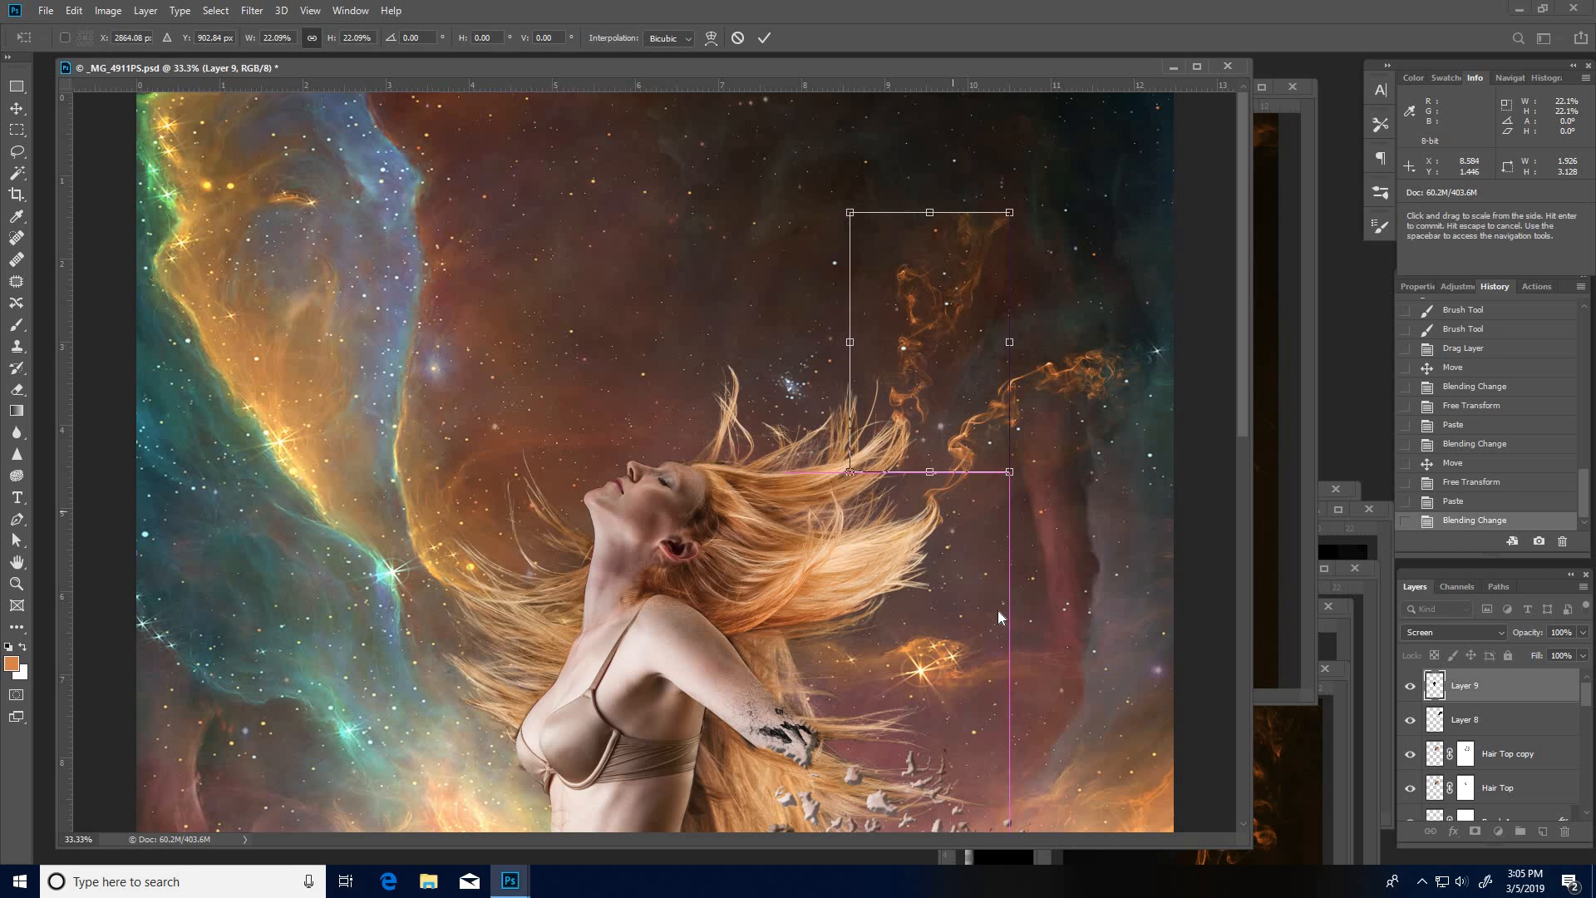
key(Return)
key(l)
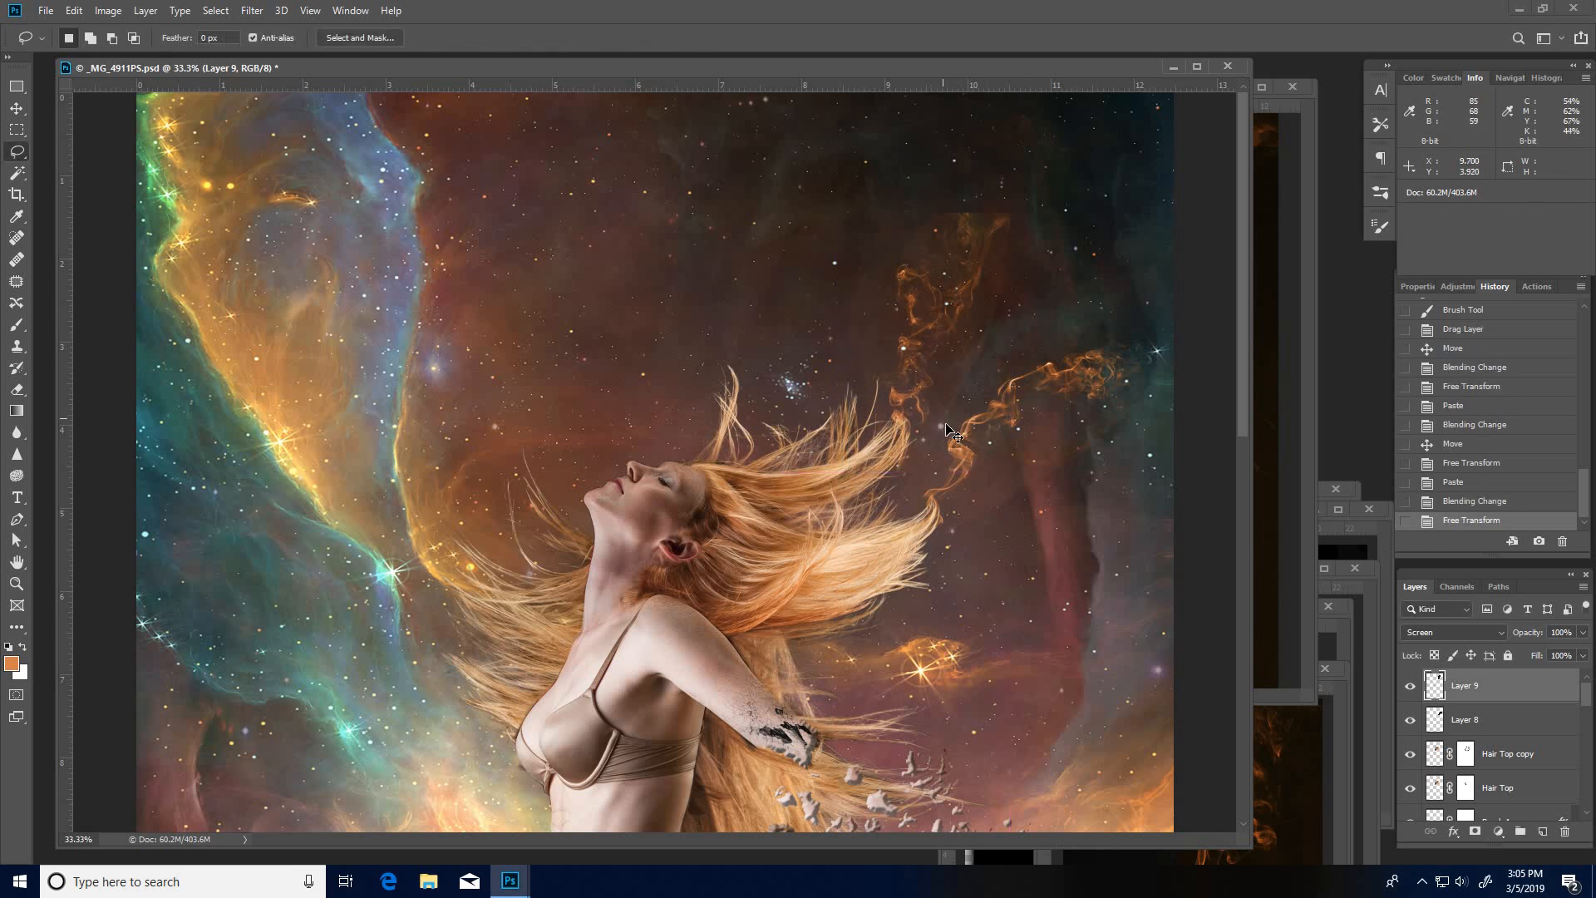
Step: Scale the smoke to 76.63%, rotate it about 92.74°, and place it trailing from the lower hair tips
key(ctrl+t)
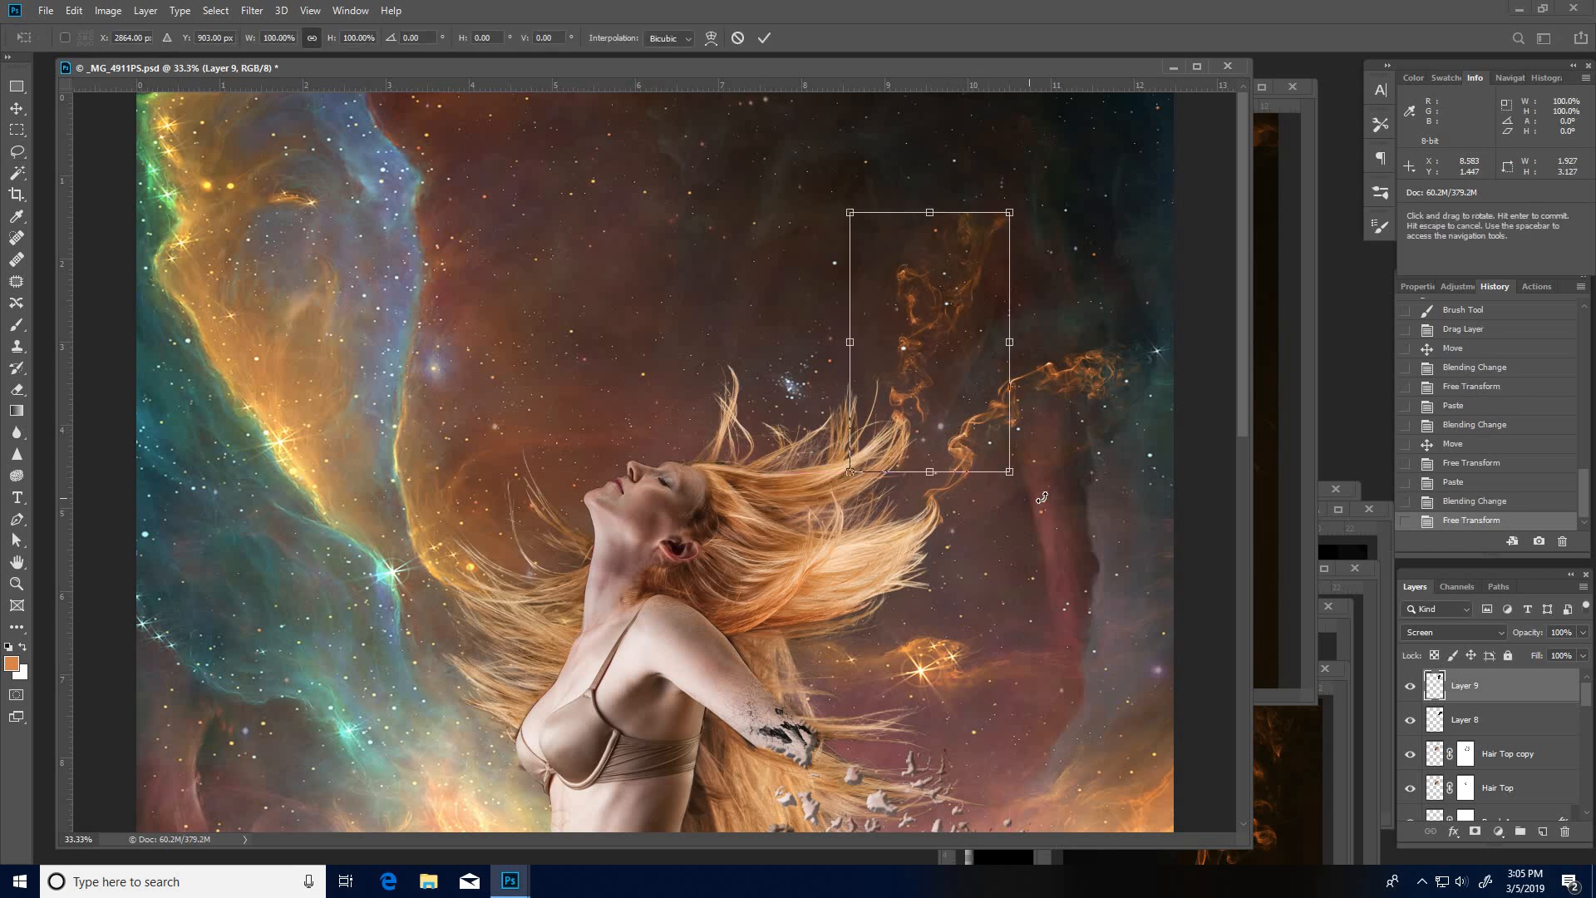
drag(974, 506, 994, 613)
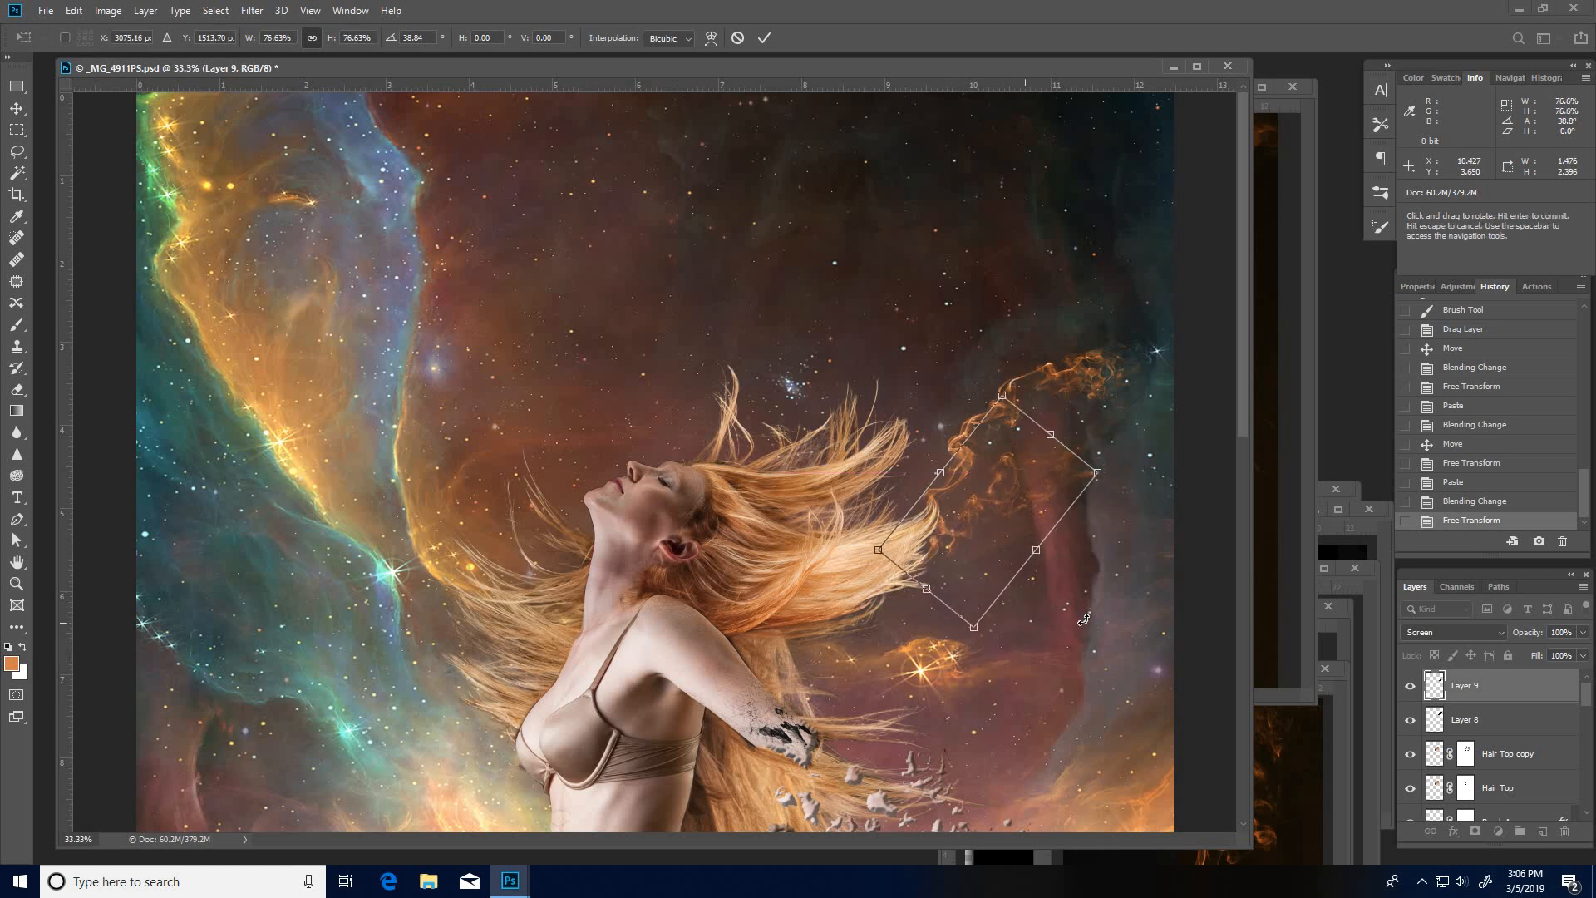
drag(1107, 616, 1081, 640)
drag(1015, 519, 1019, 555)
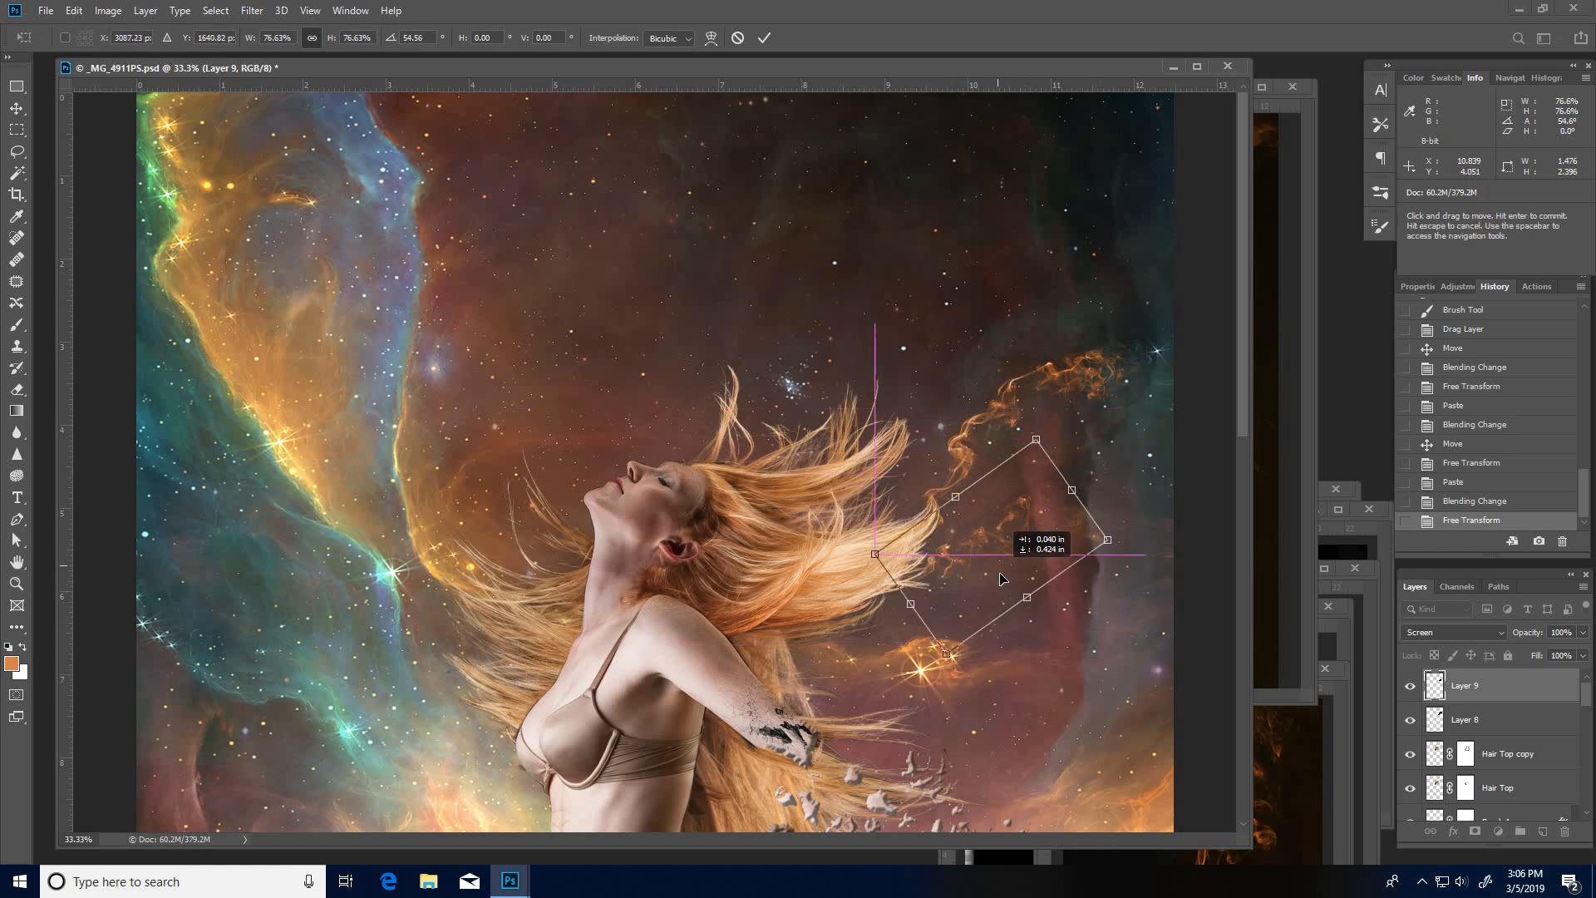
drag(1052, 641, 1074, 645)
drag(989, 555, 999, 593)
drag(1049, 661, 1021, 675)
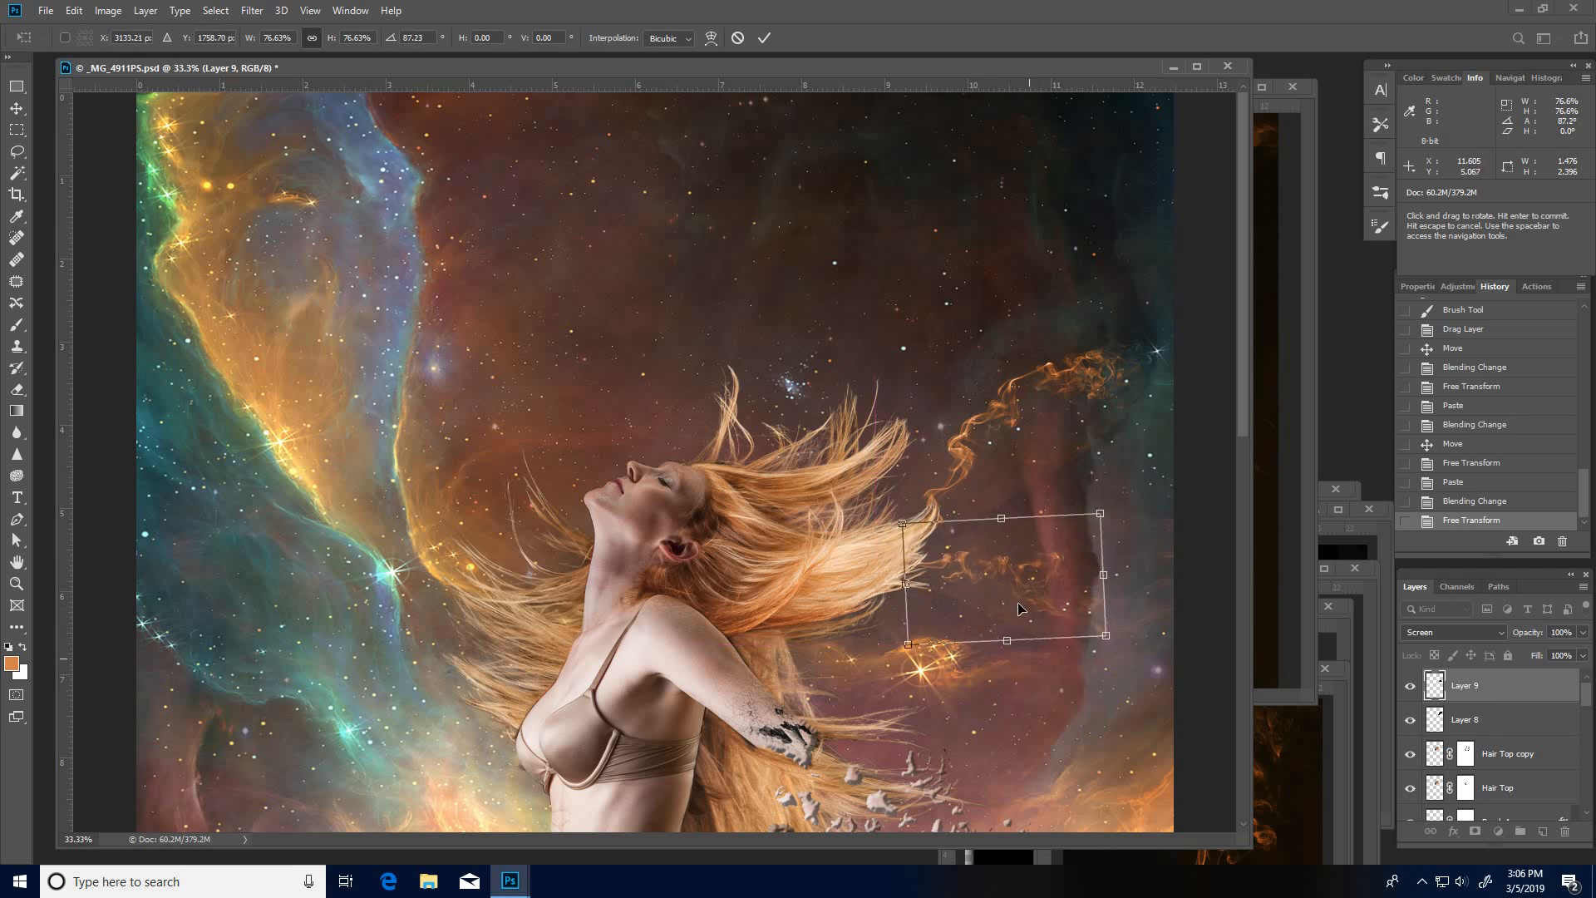
mouse_move(1012, 620)
mouse_down()
mouse_move(1044, 679)
mouse_move(1023, 639)
mouse_up()
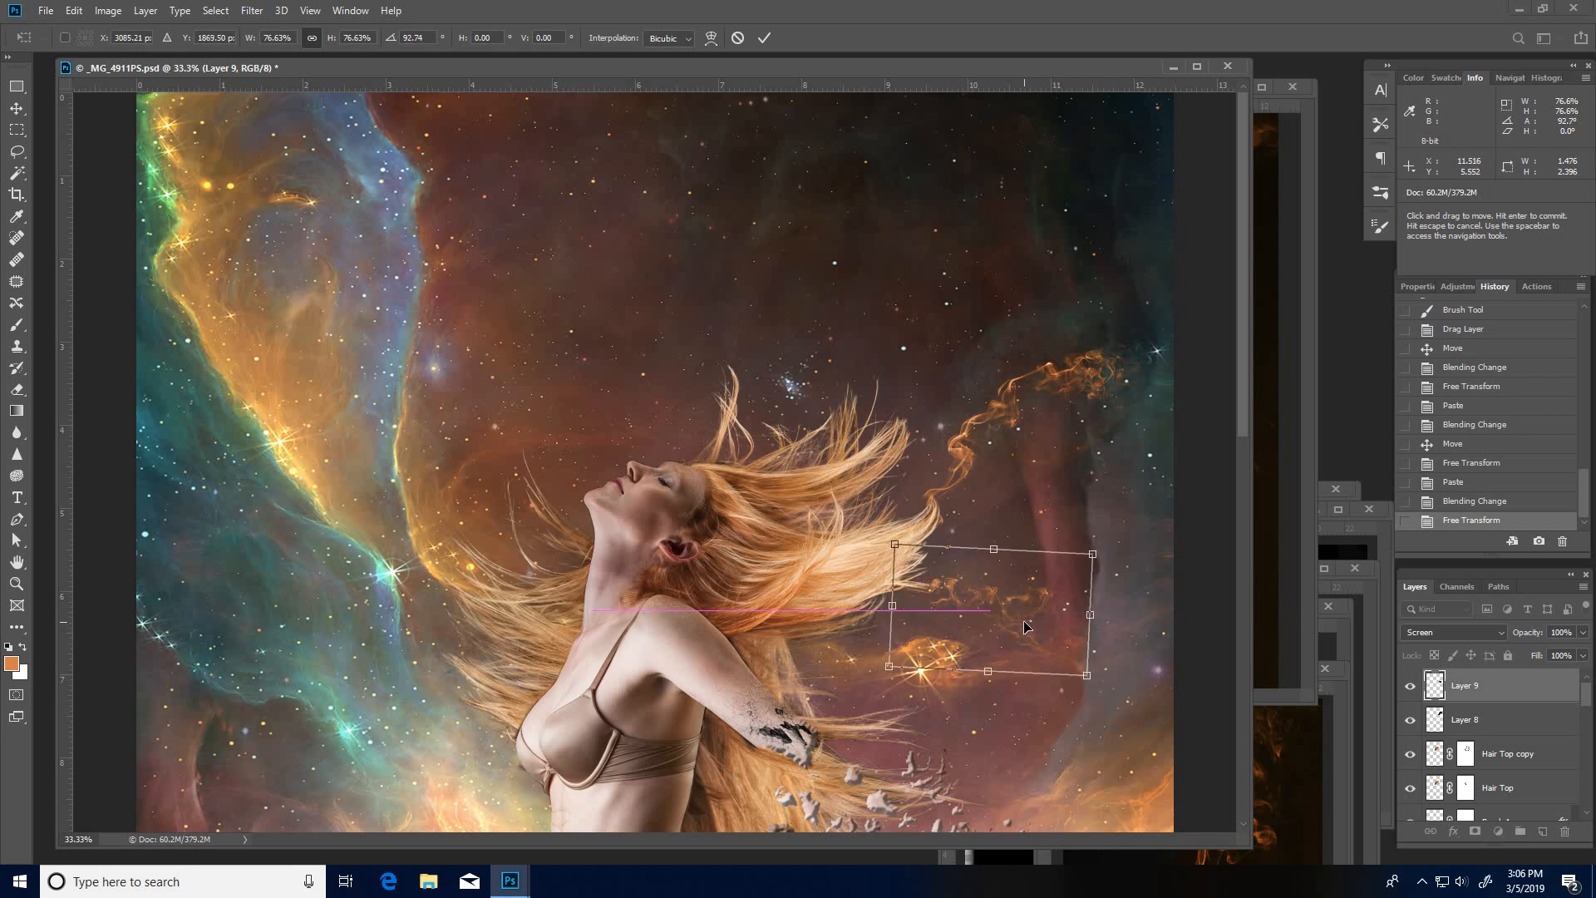
Step: Warp the smoke so its wisps flow out from the lower hair tips, and apply the transform
ctrl+click(985, 605)
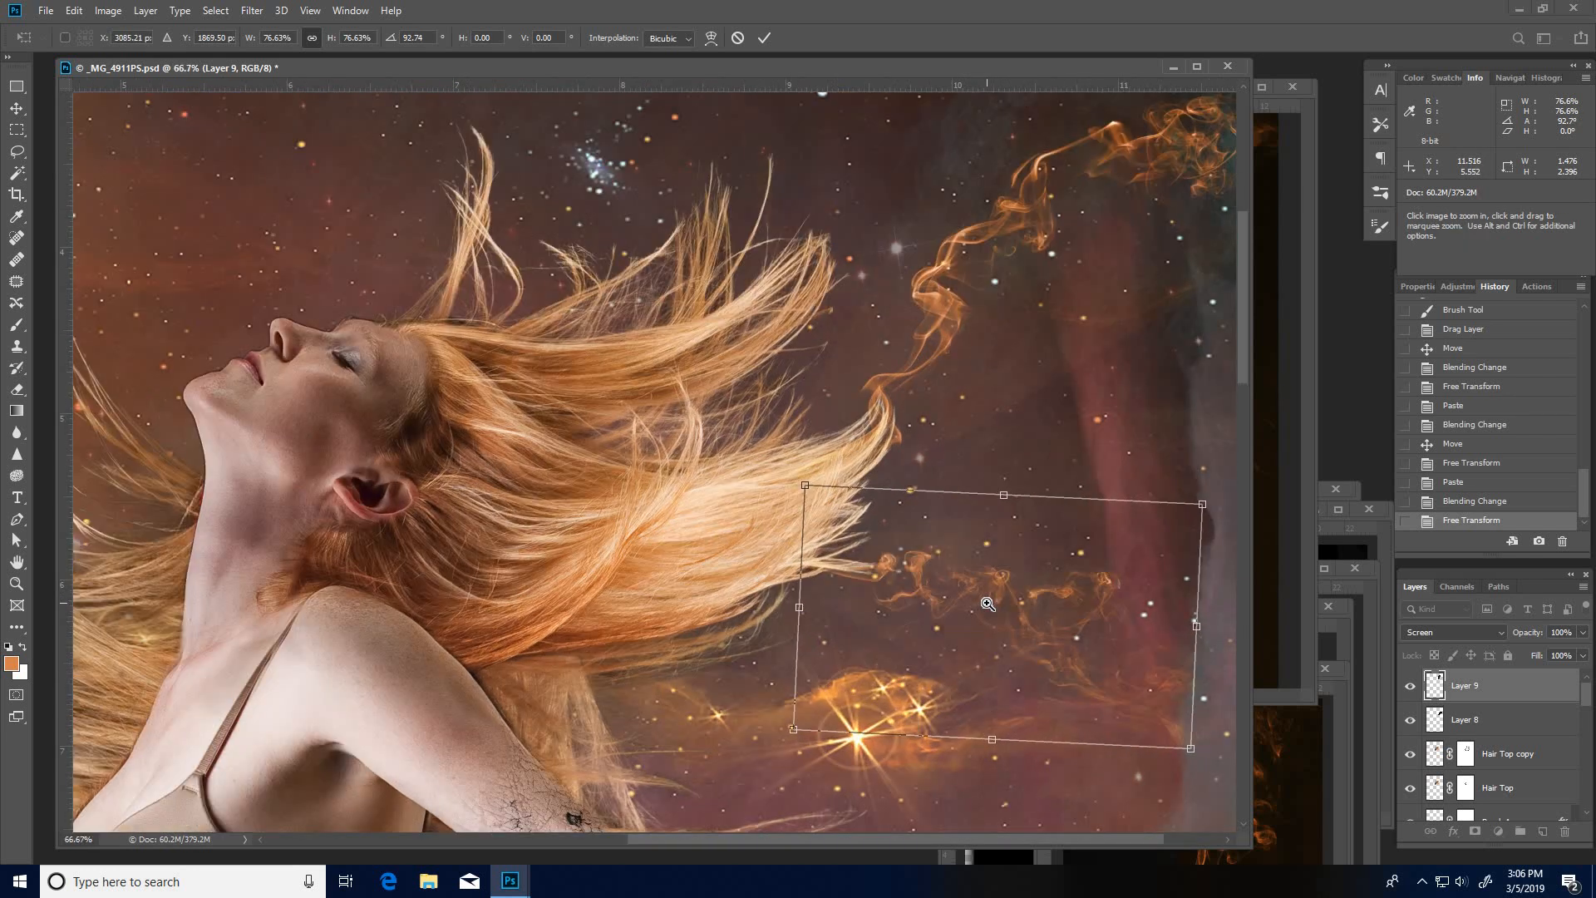
ctrl+click(989, 602)
drag(989, 603, 900, 511)
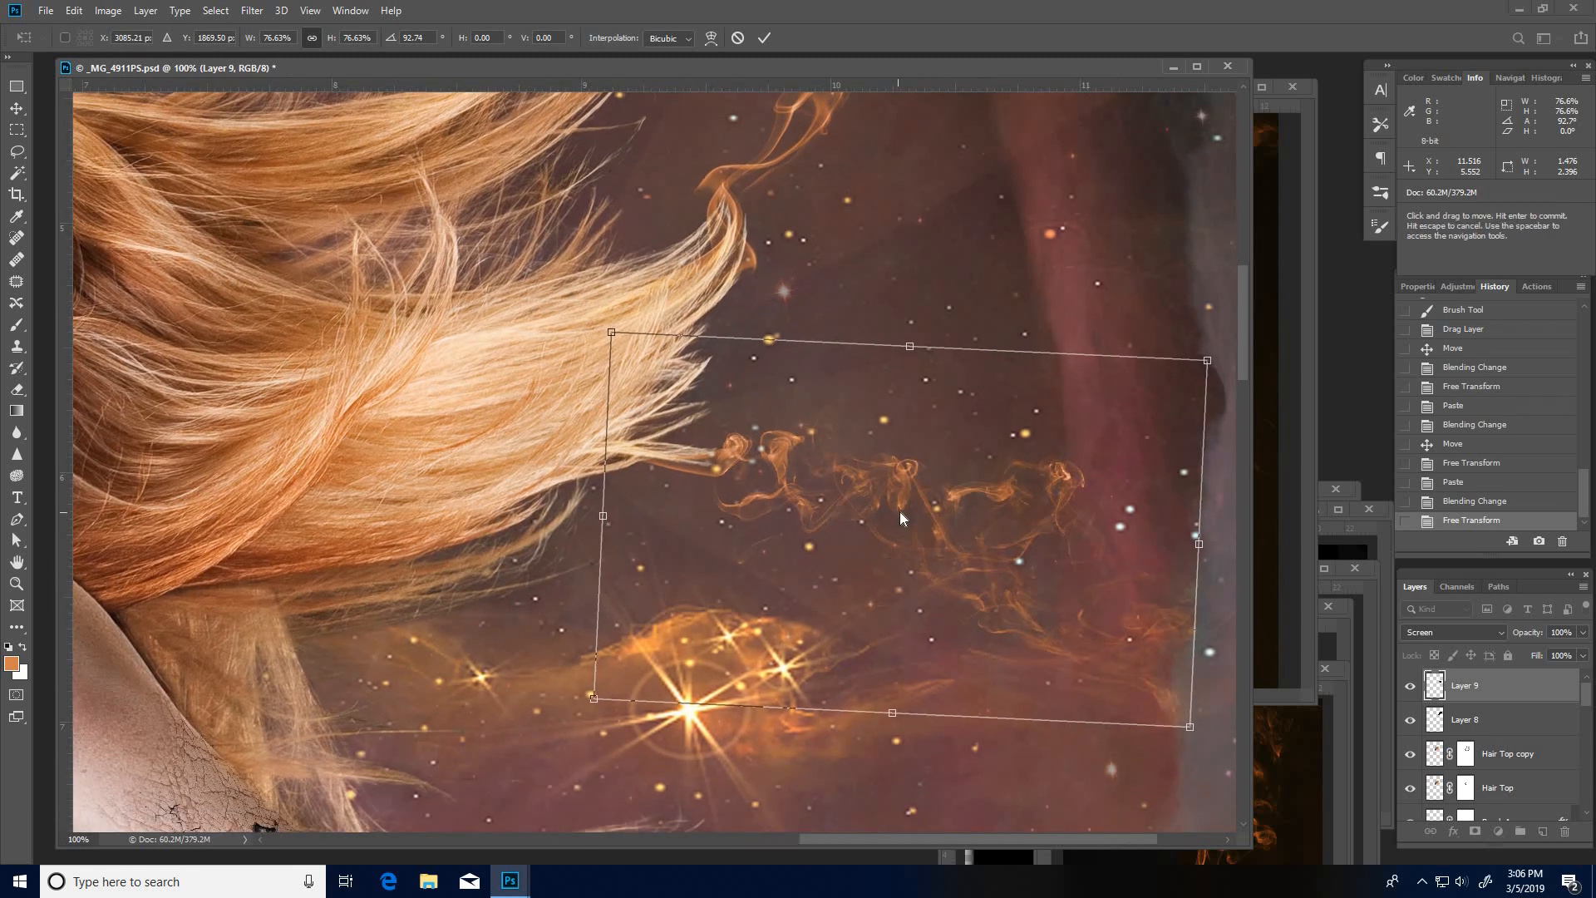
right_click(900, 511)
click(964, 617)
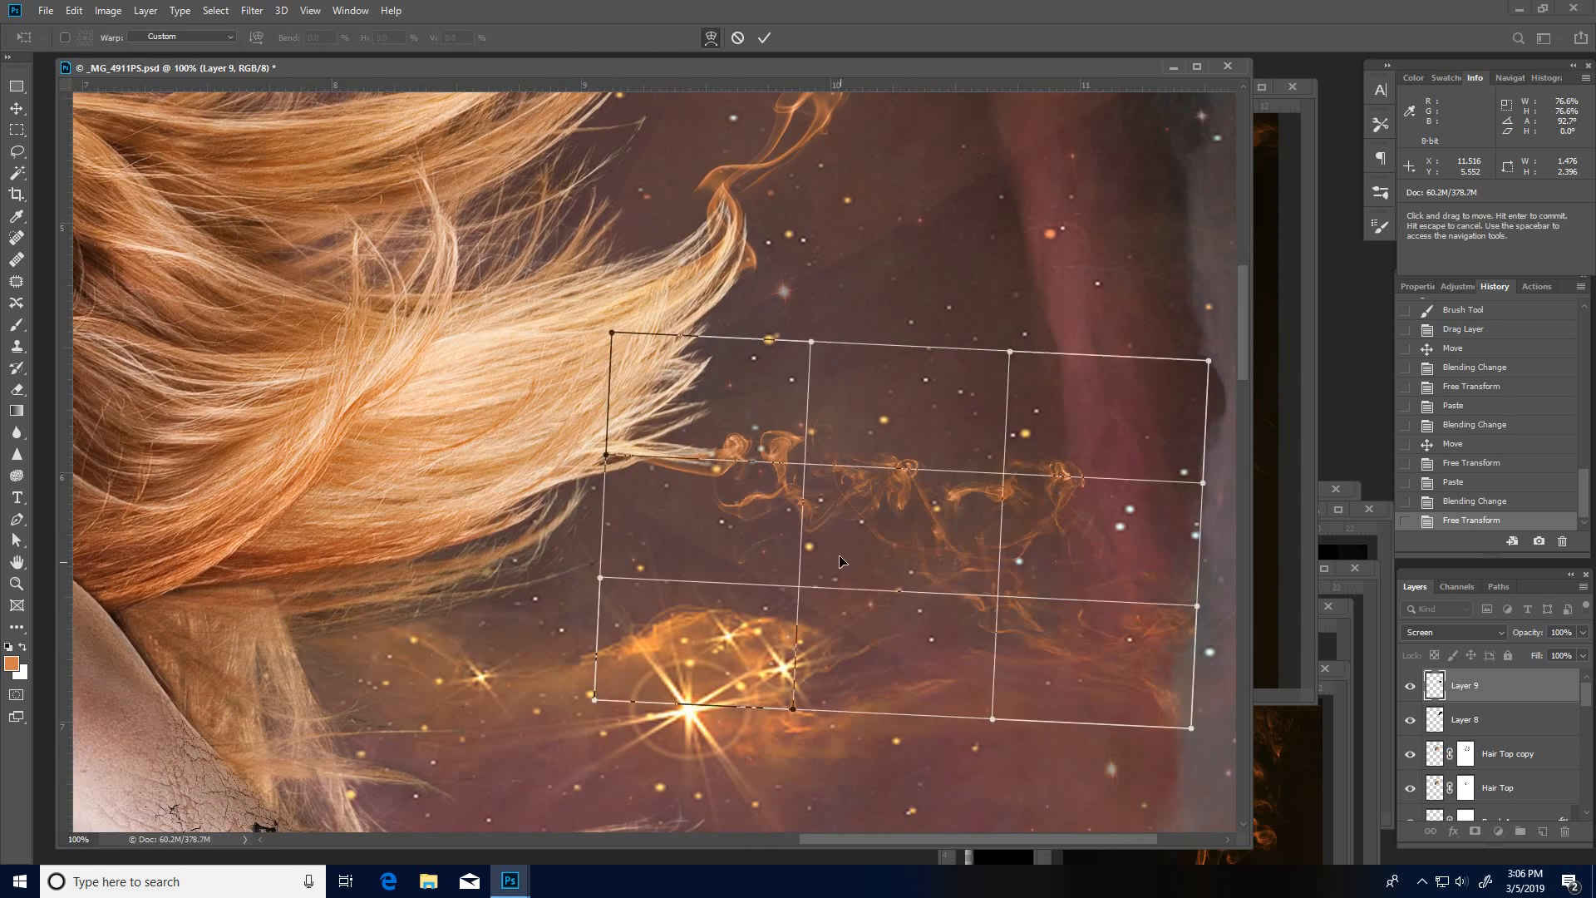
drag(838, 552, 989, 634)
key(l)
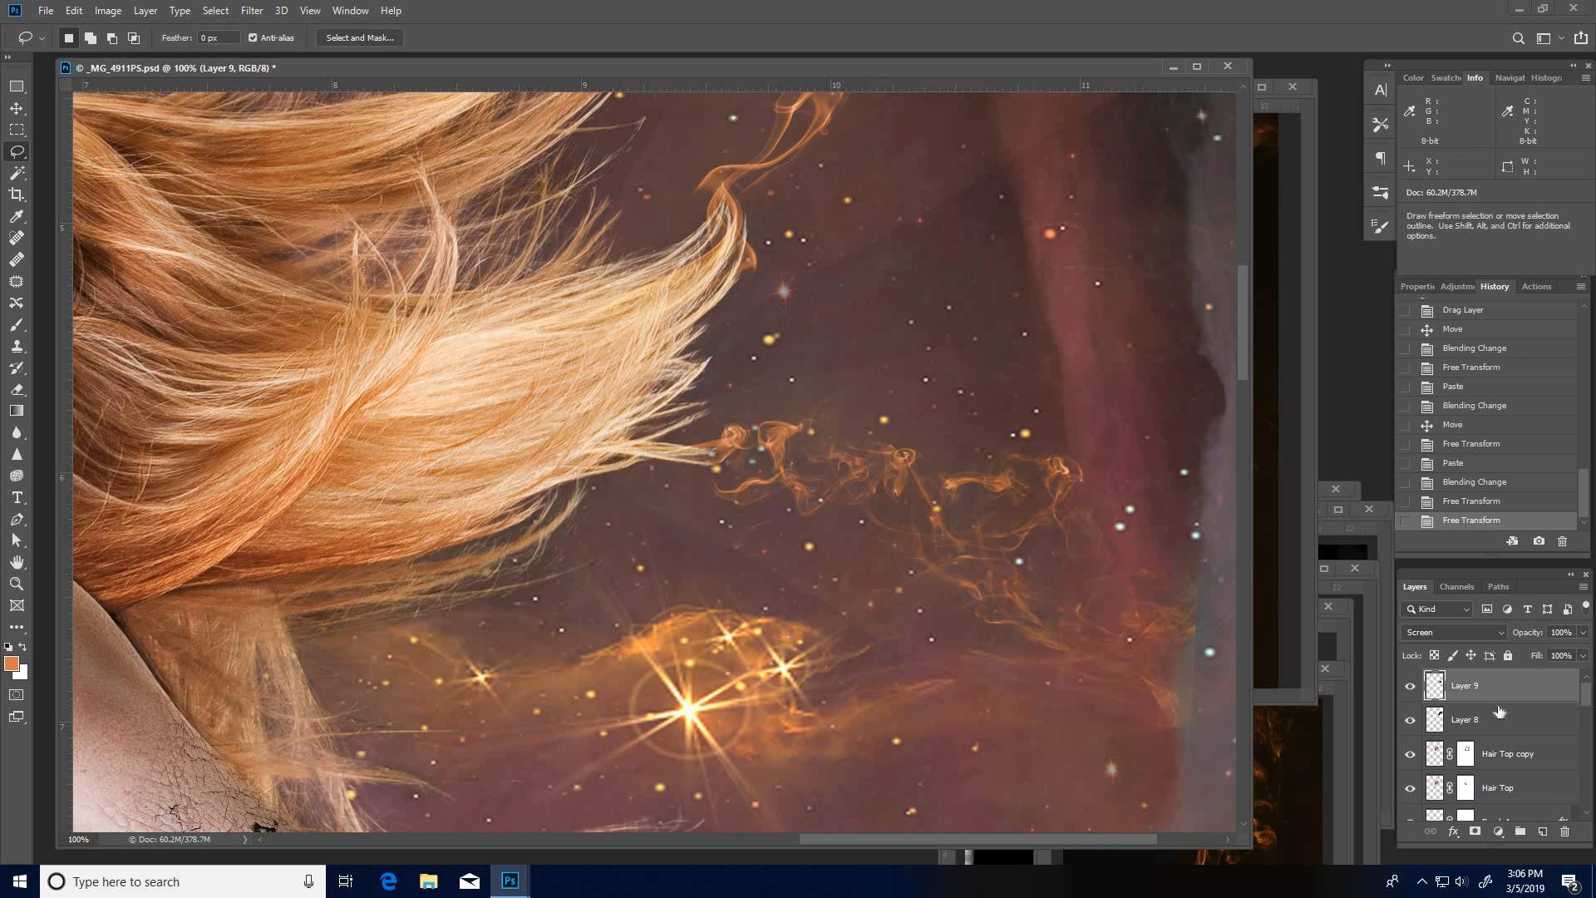
Step: Apply Curves to Layer 9, moving the black point to input 21 and output 0
key(ctrl+m)
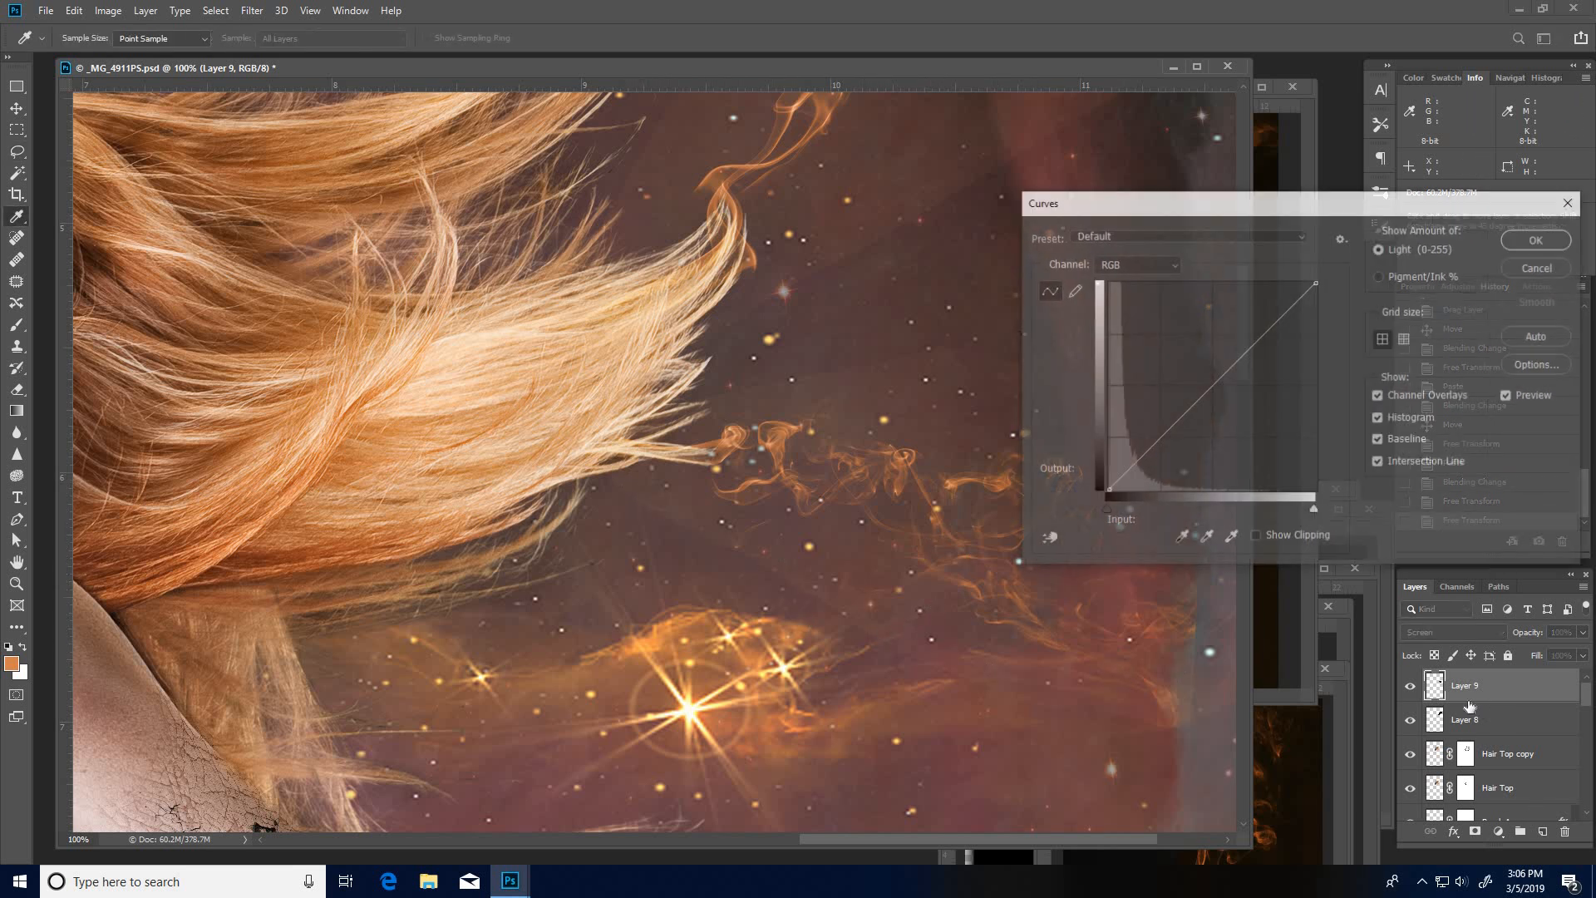
drag(1111, 489, 1127, 494)
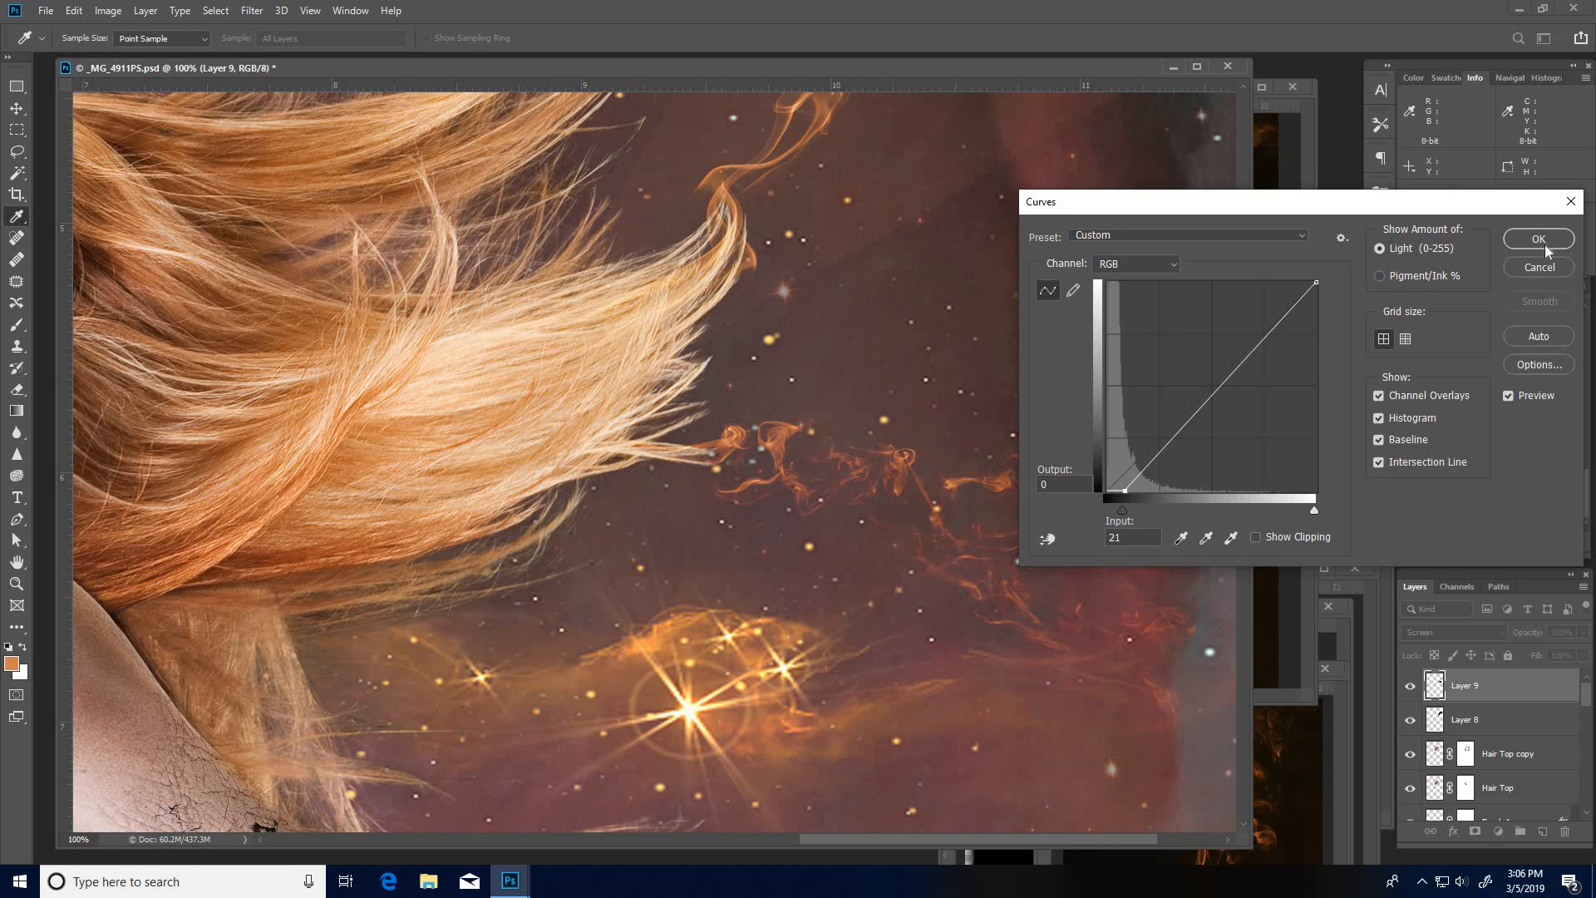
key(Return)
Step: Apply Curves to the Layer 8 smoke, moving its black point to input 28 and output 0, and check both smoke trails
click(1477, 723)
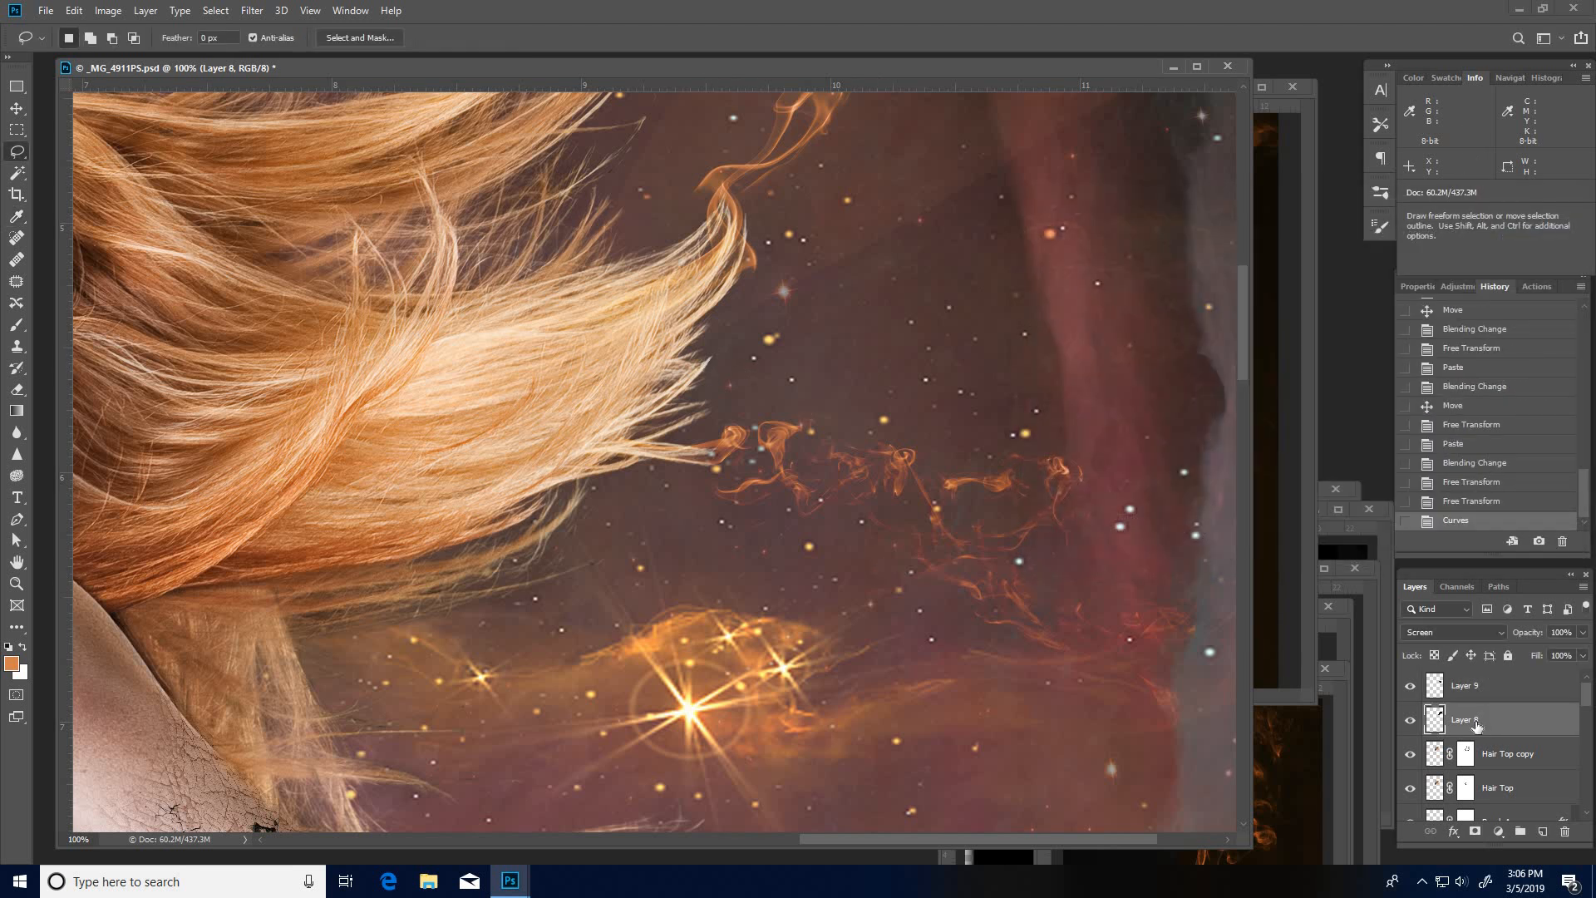
key(ctrl+m)
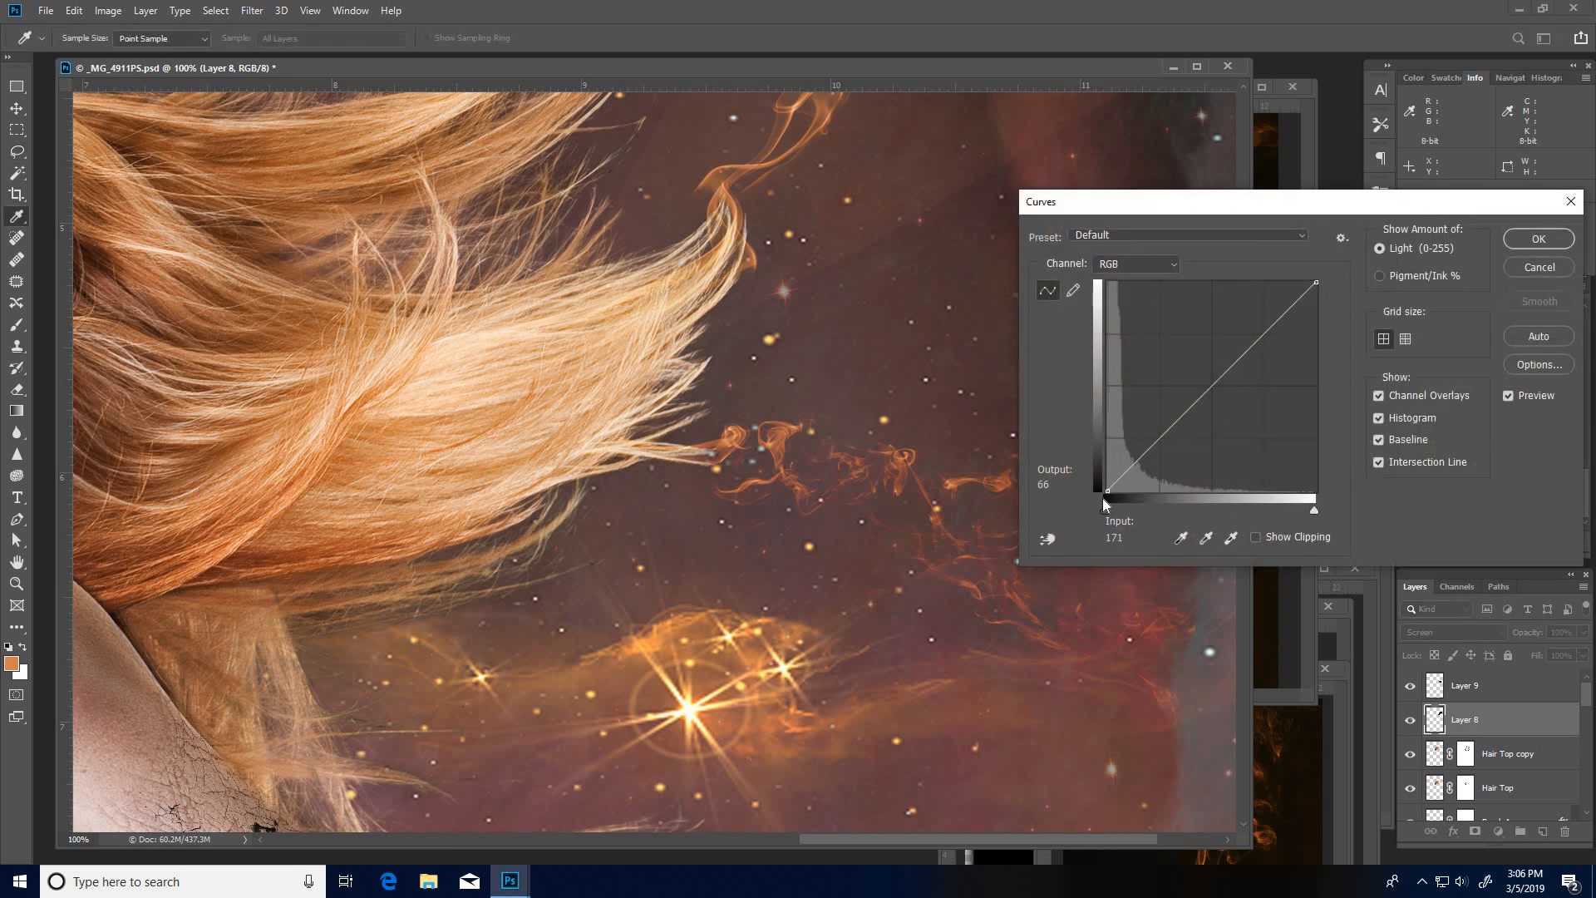
drag(1107, 493, 1131, 493)
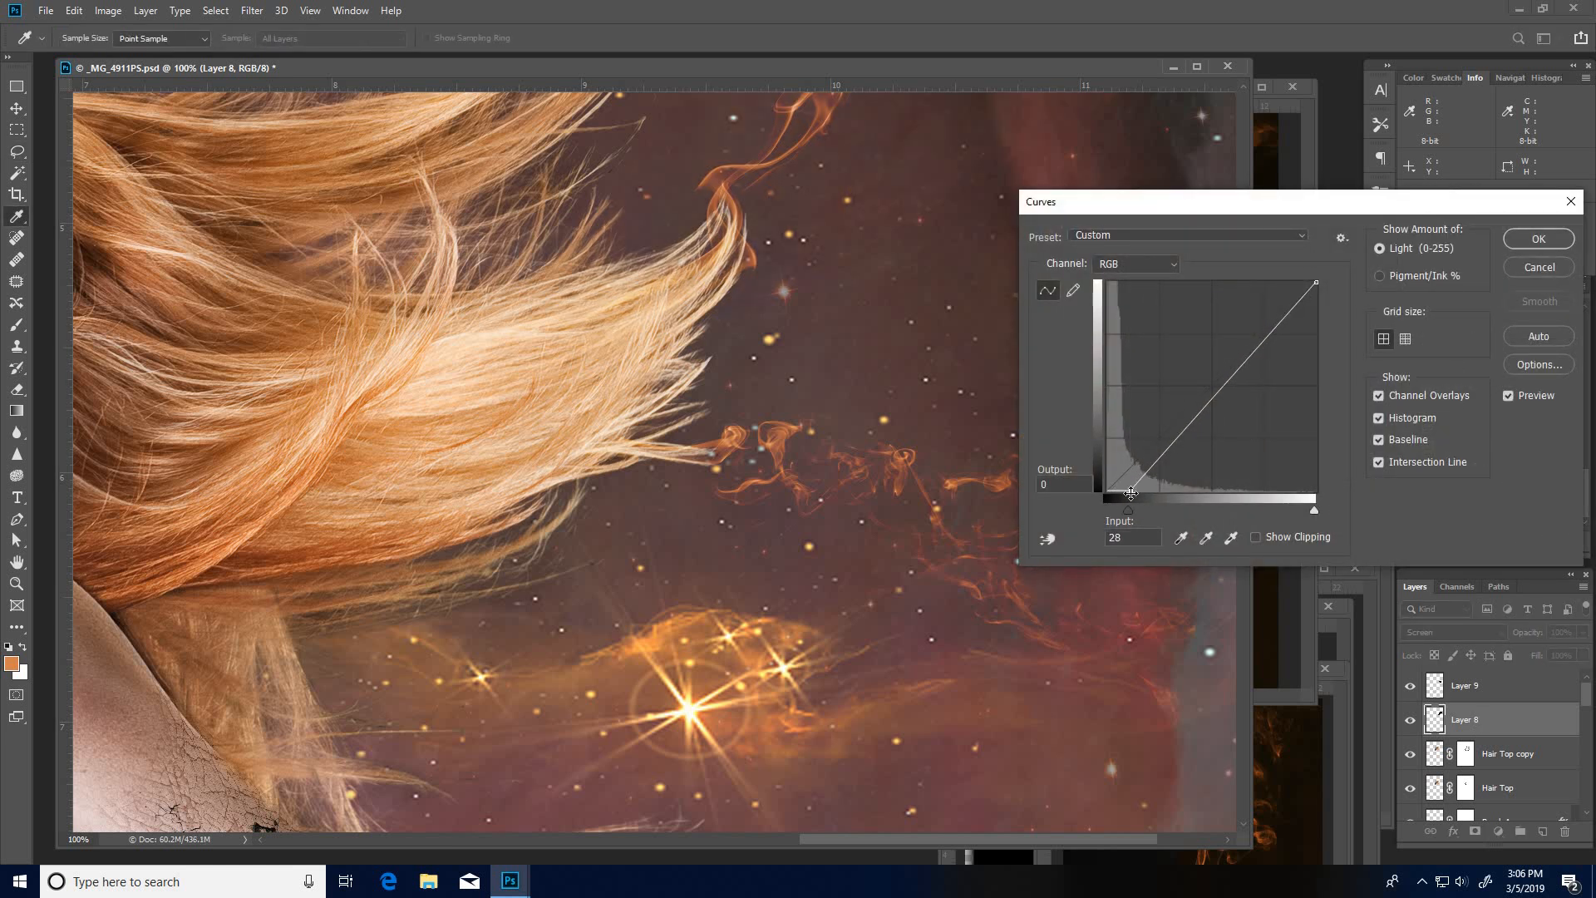
click(1538, 239)
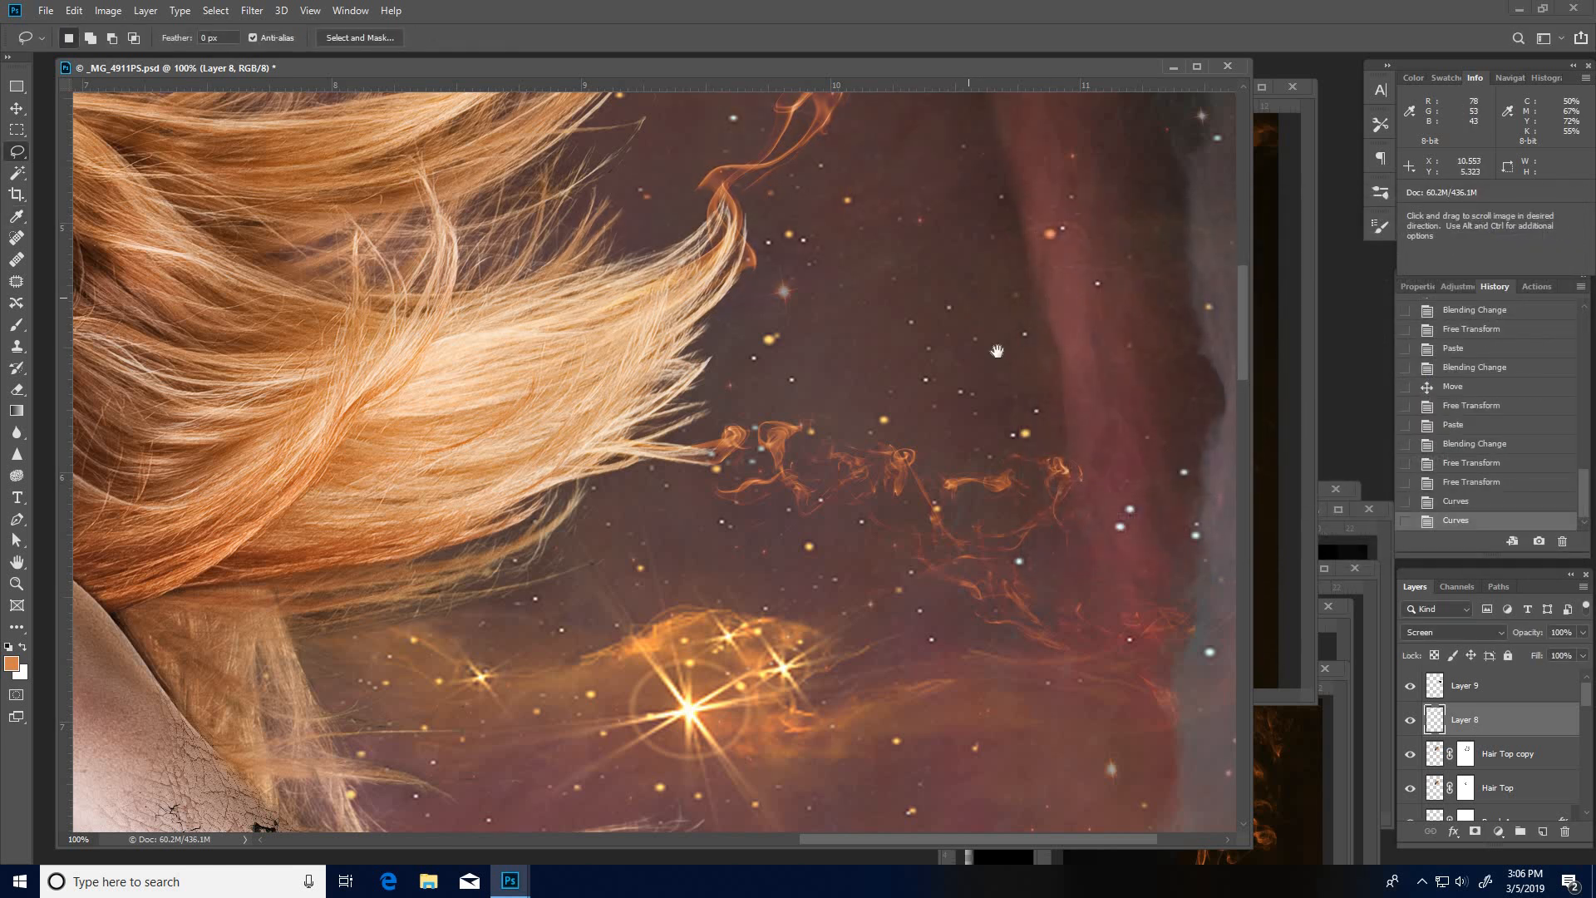
drag(812, 487, 765, 630)
key(ctrl+r)
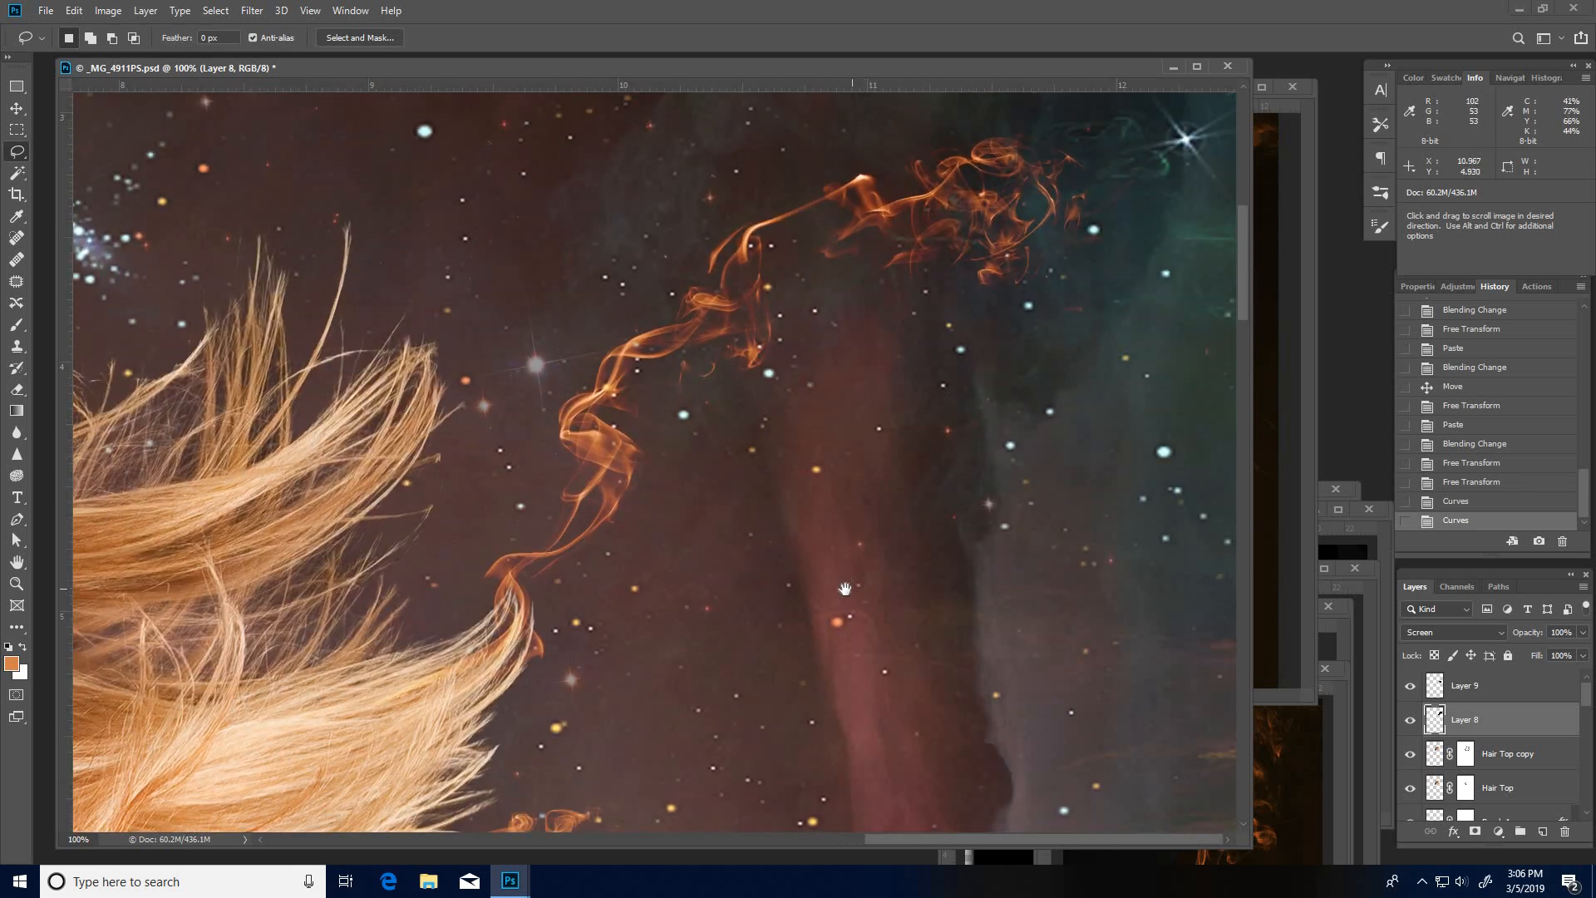
scroll(853, 511, down, 5)
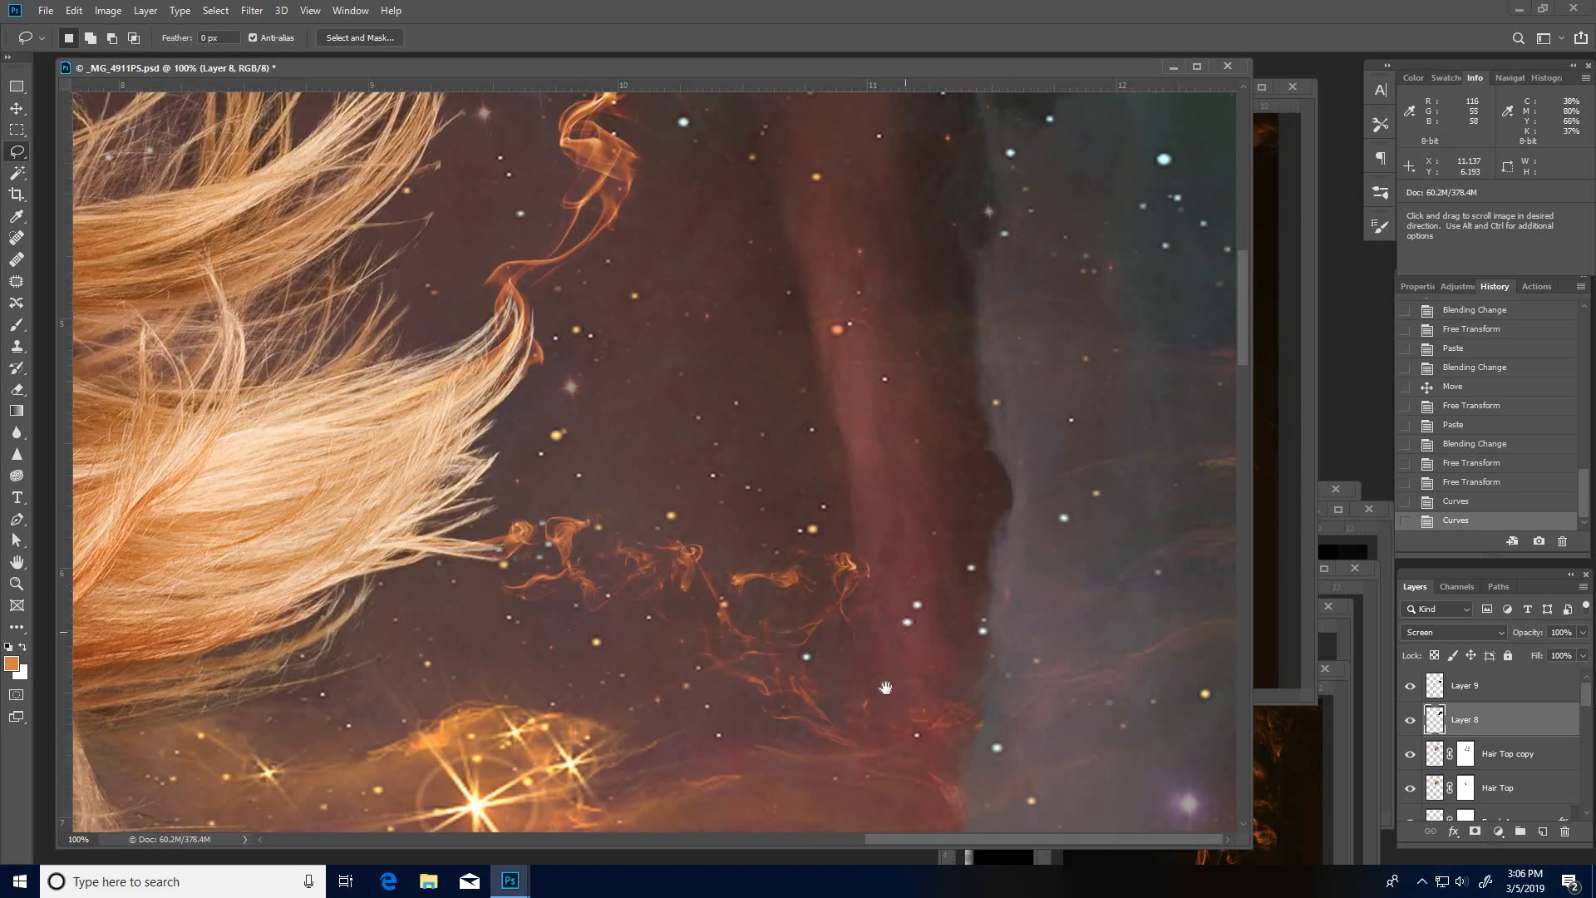
Step: Close the already used smoke photo IMG_1793.jpg without saving its changes
click(1280, 596)
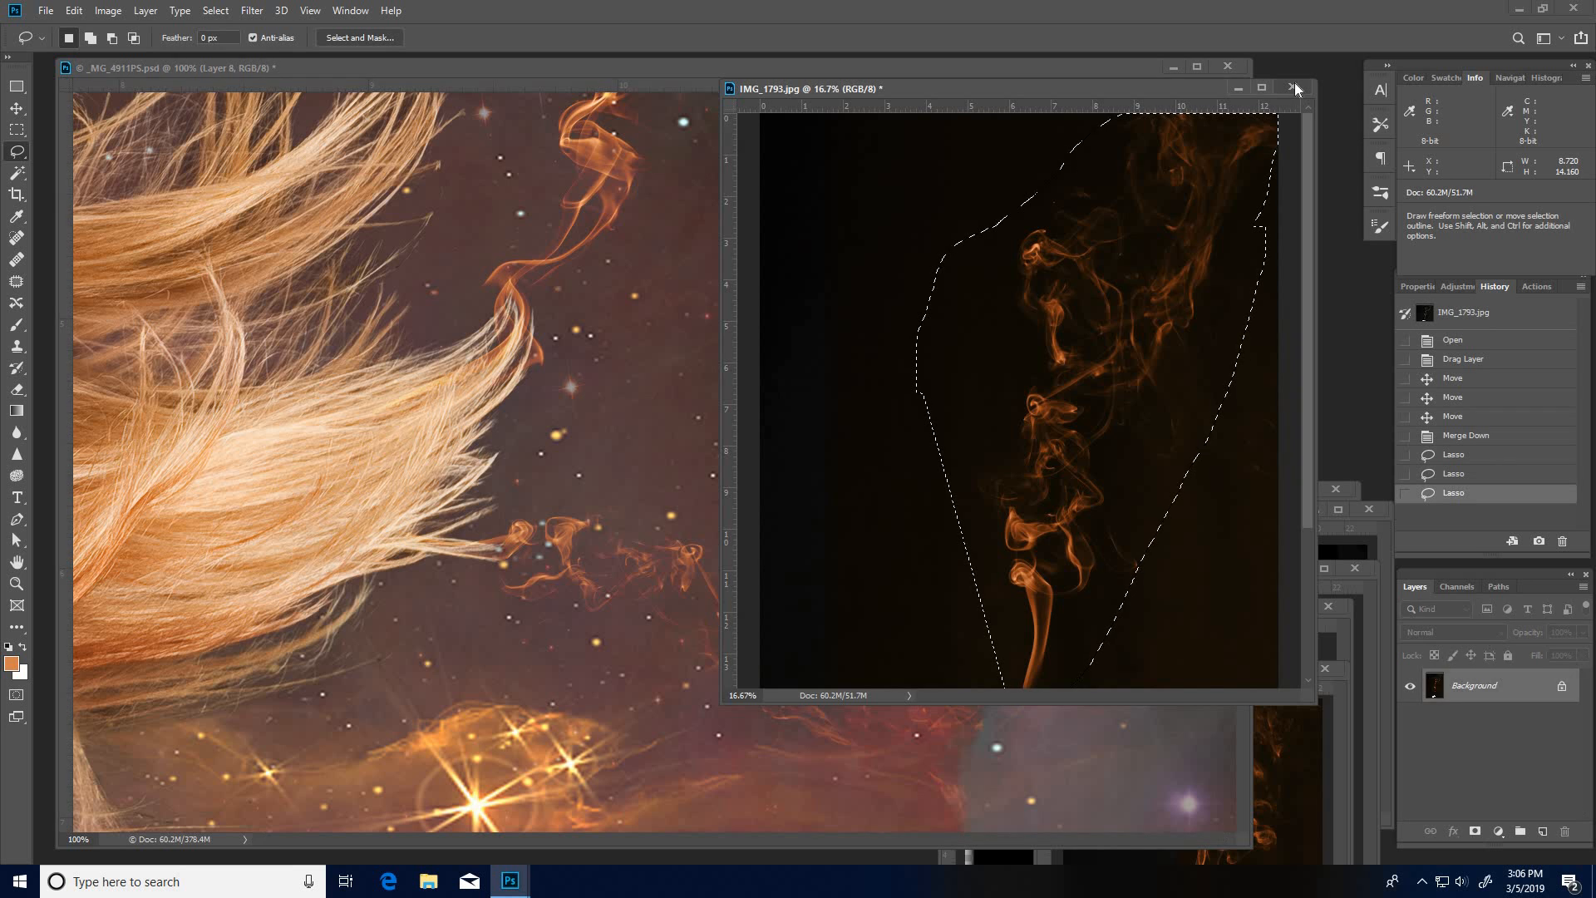
key(ctrl+w)
click(810, 346)
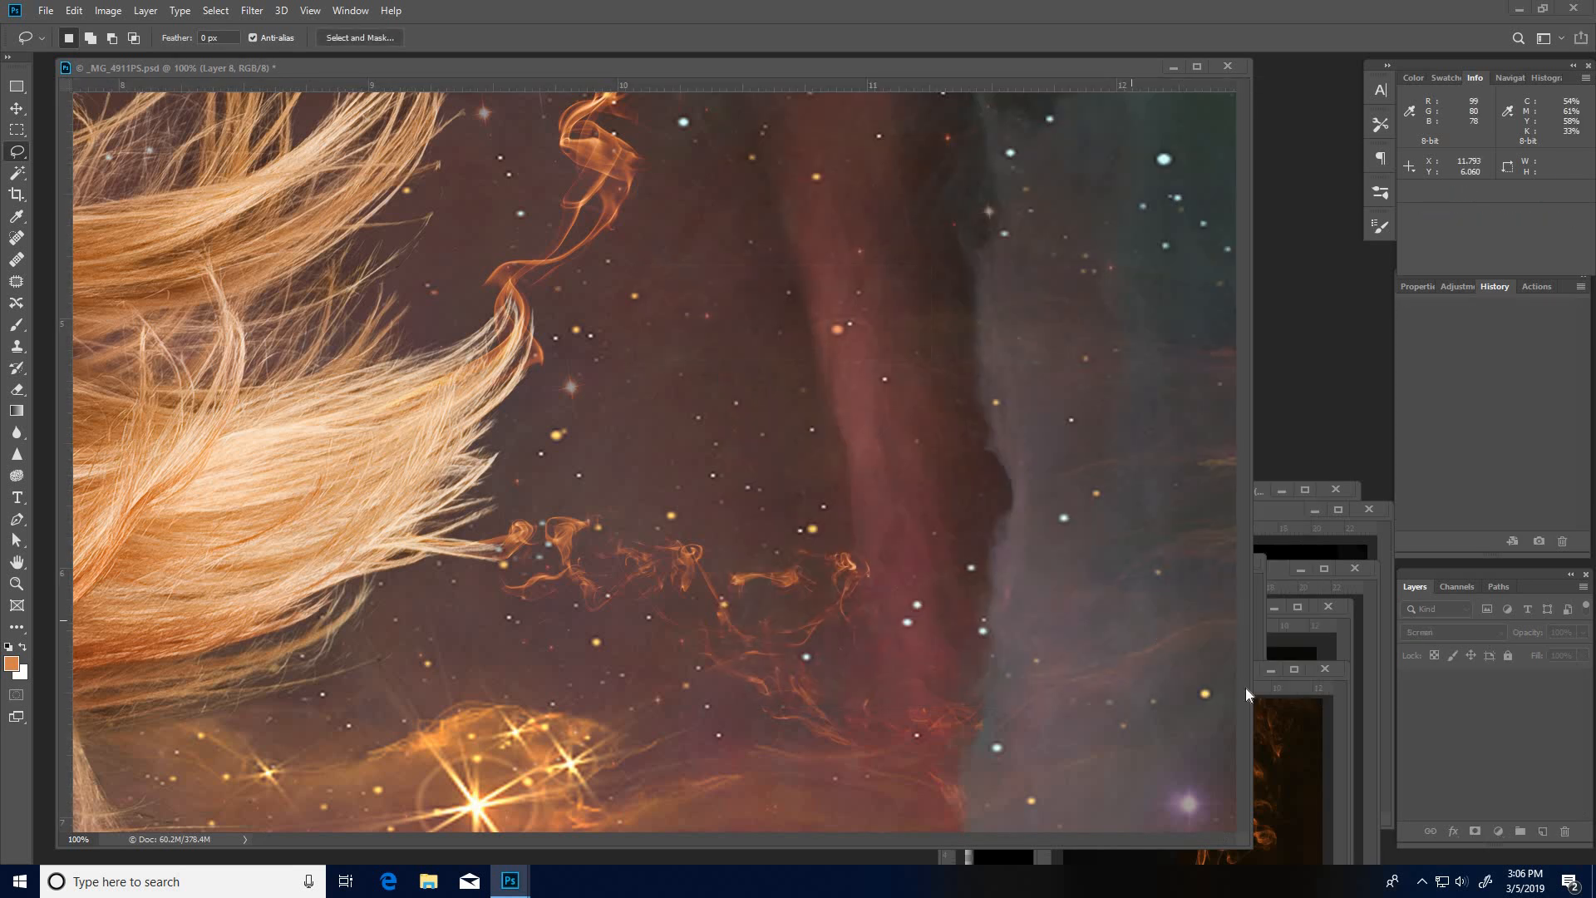
Step: Bring the smoke photo IMG_1823.jpg to the front and move its window so the whole picture is in view
click(1287, 733)
drag(1199, 671, 1102, 578)
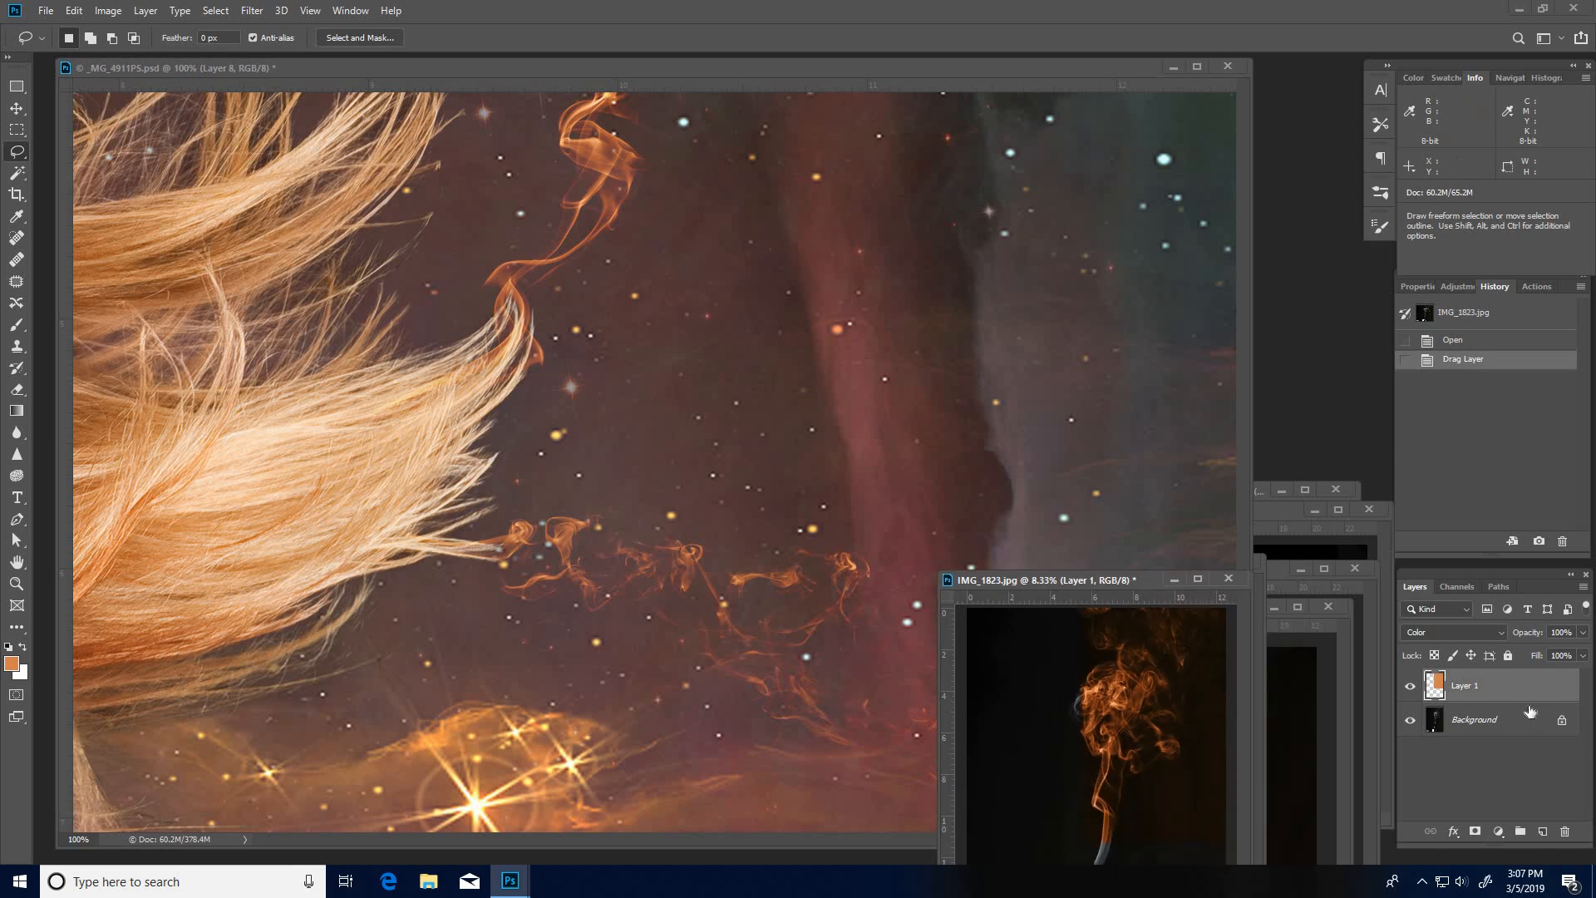
click(1330, 690)
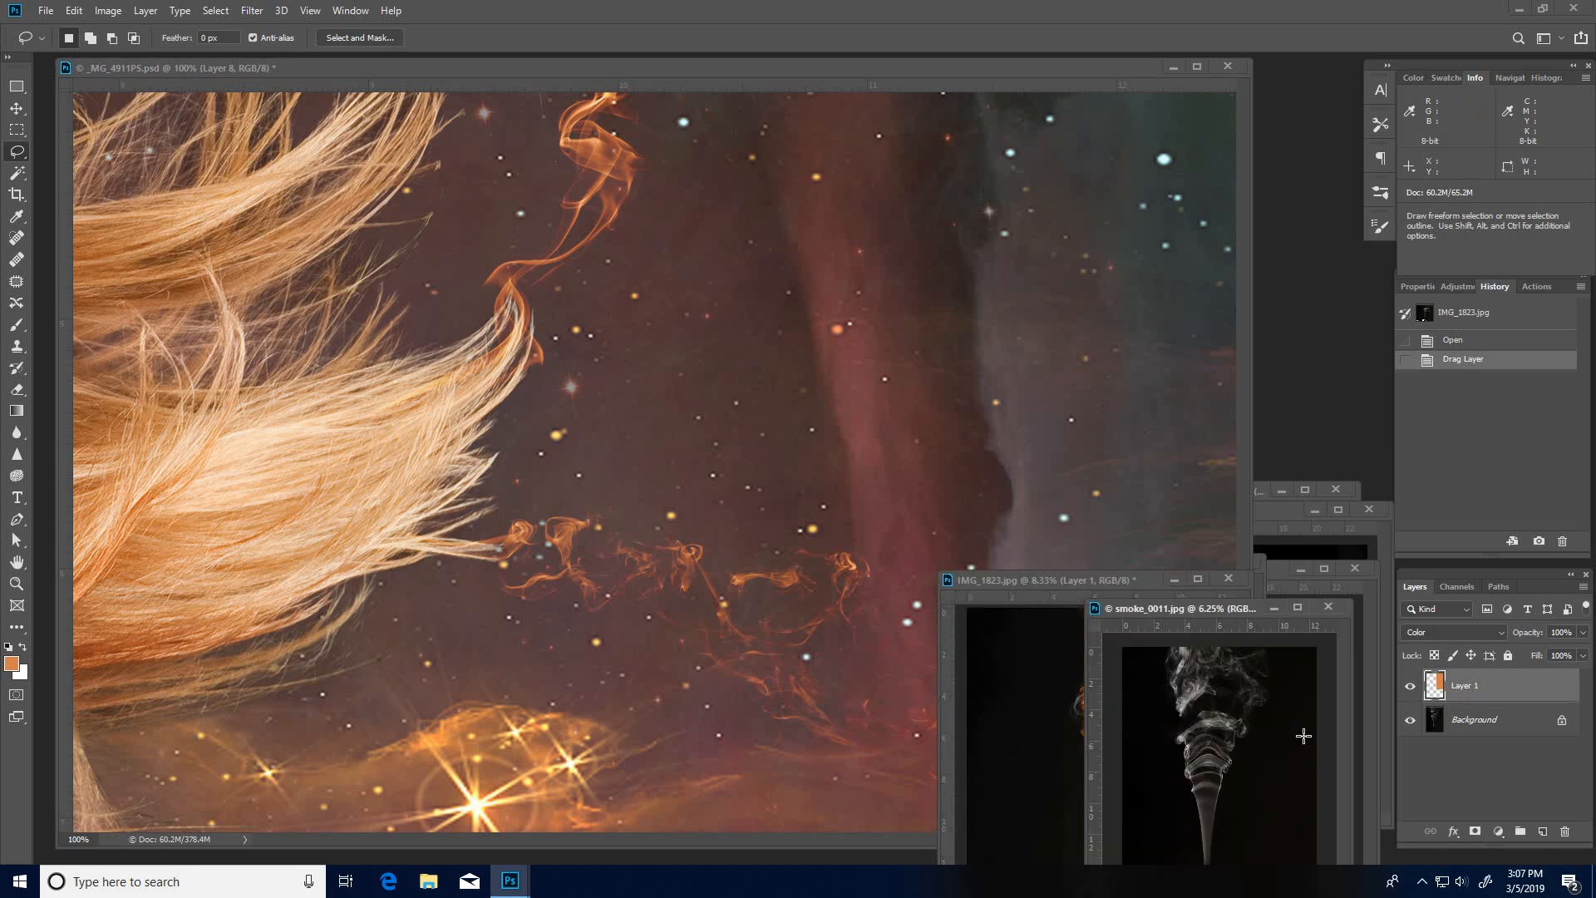
double_click(1064, 580)
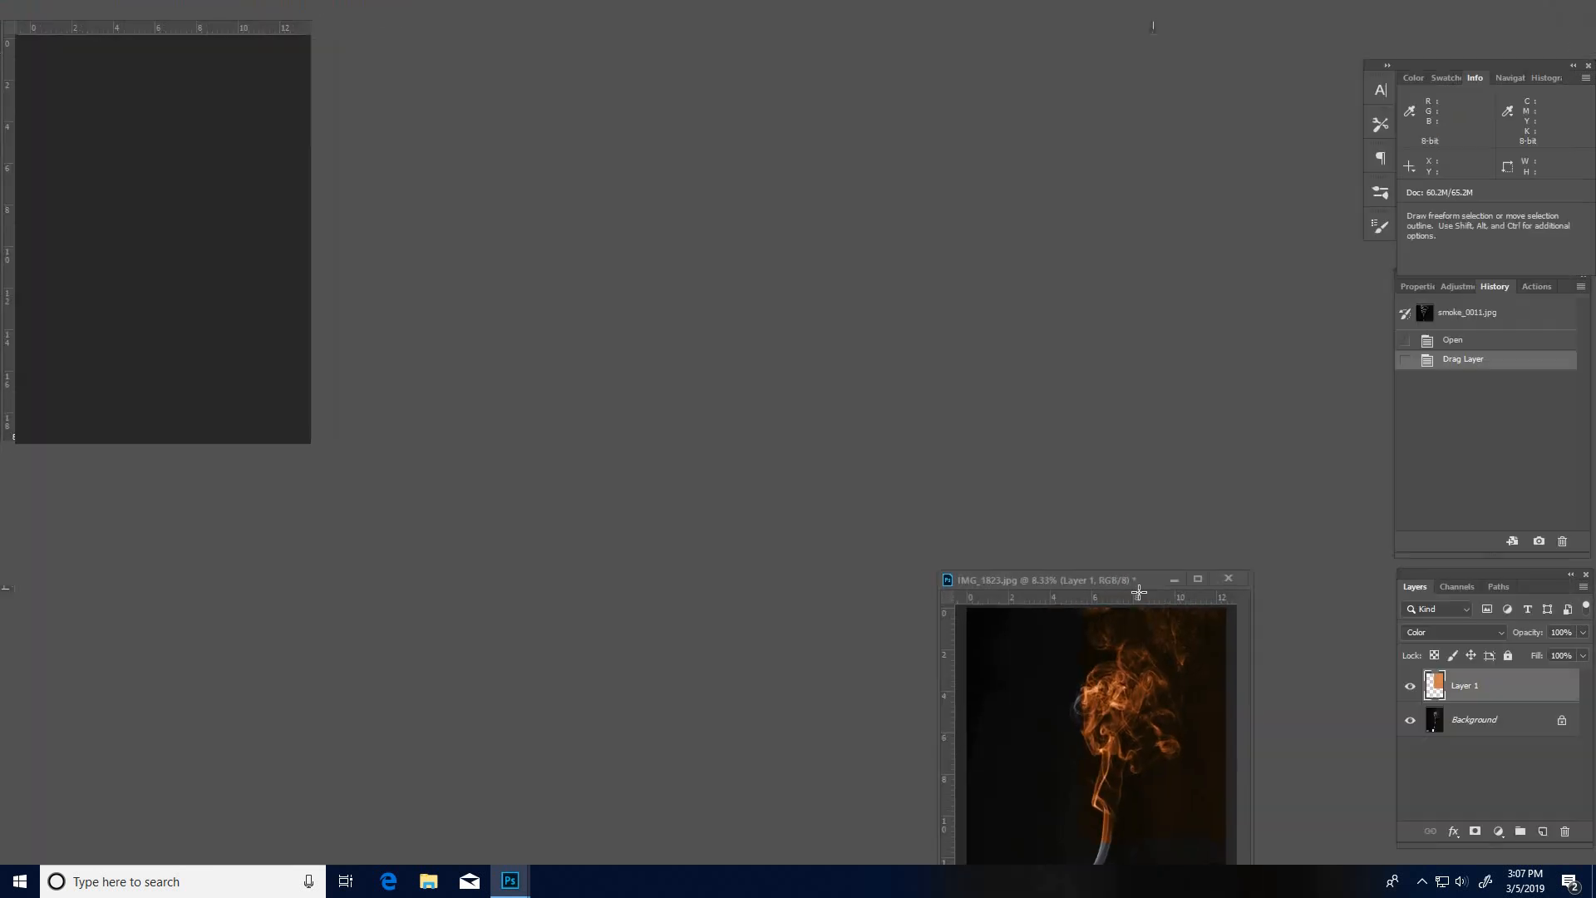
double_click(1501, 12)
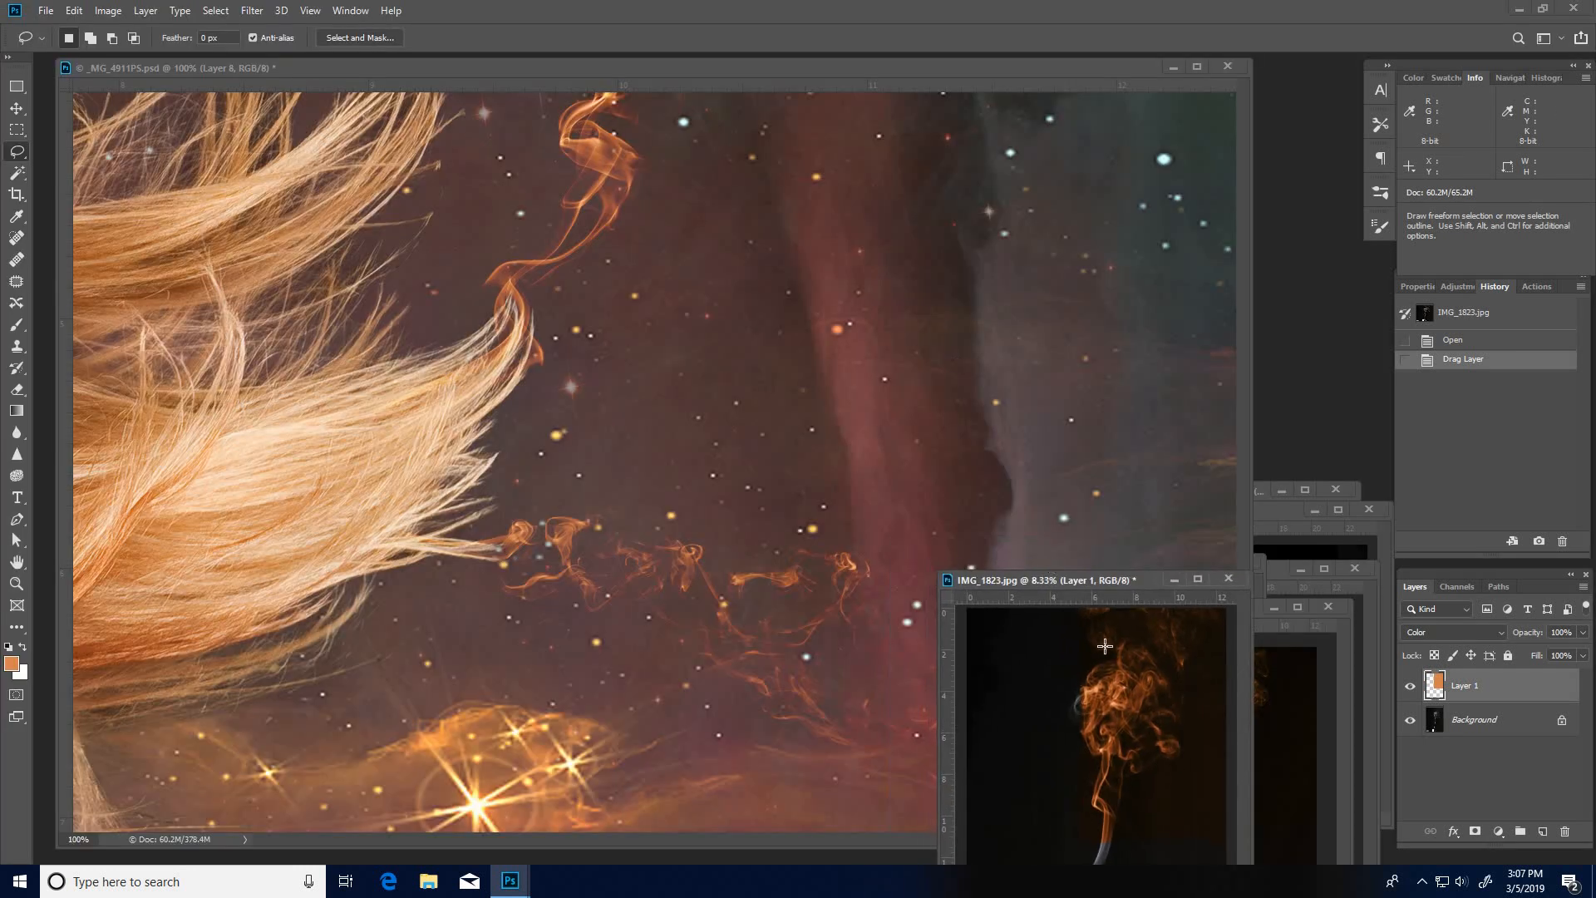
drag(1147, 579, 1214, 201)
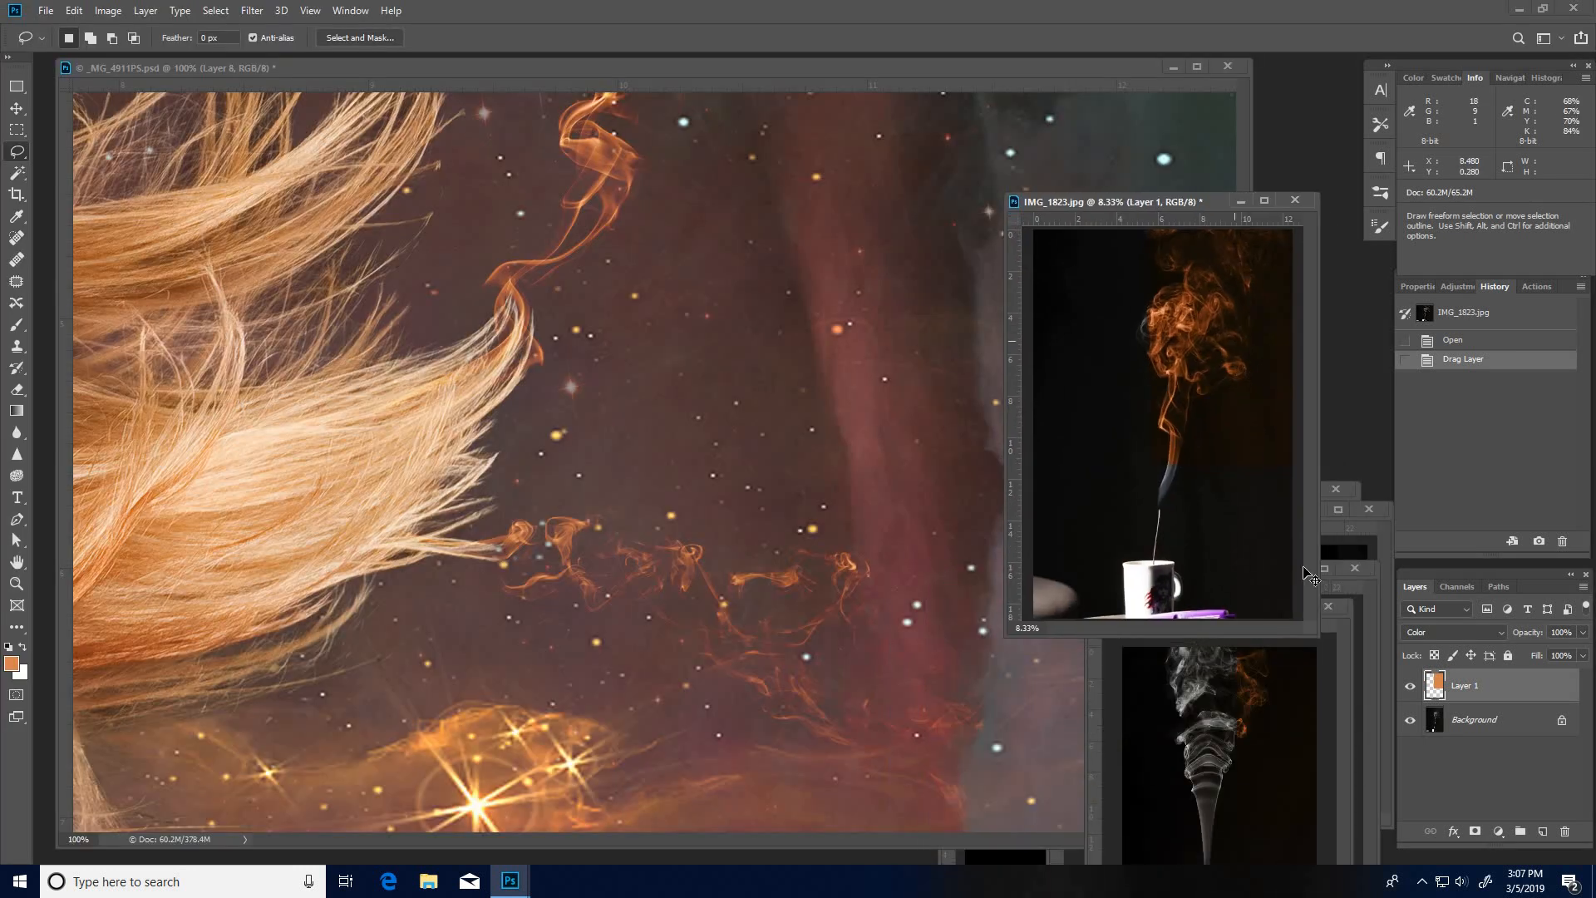
Step: Move the orange Color layer over the smoke in IMG_1823.jpg and merge it down into the Background
drag(1195, 435, 1160, 467)
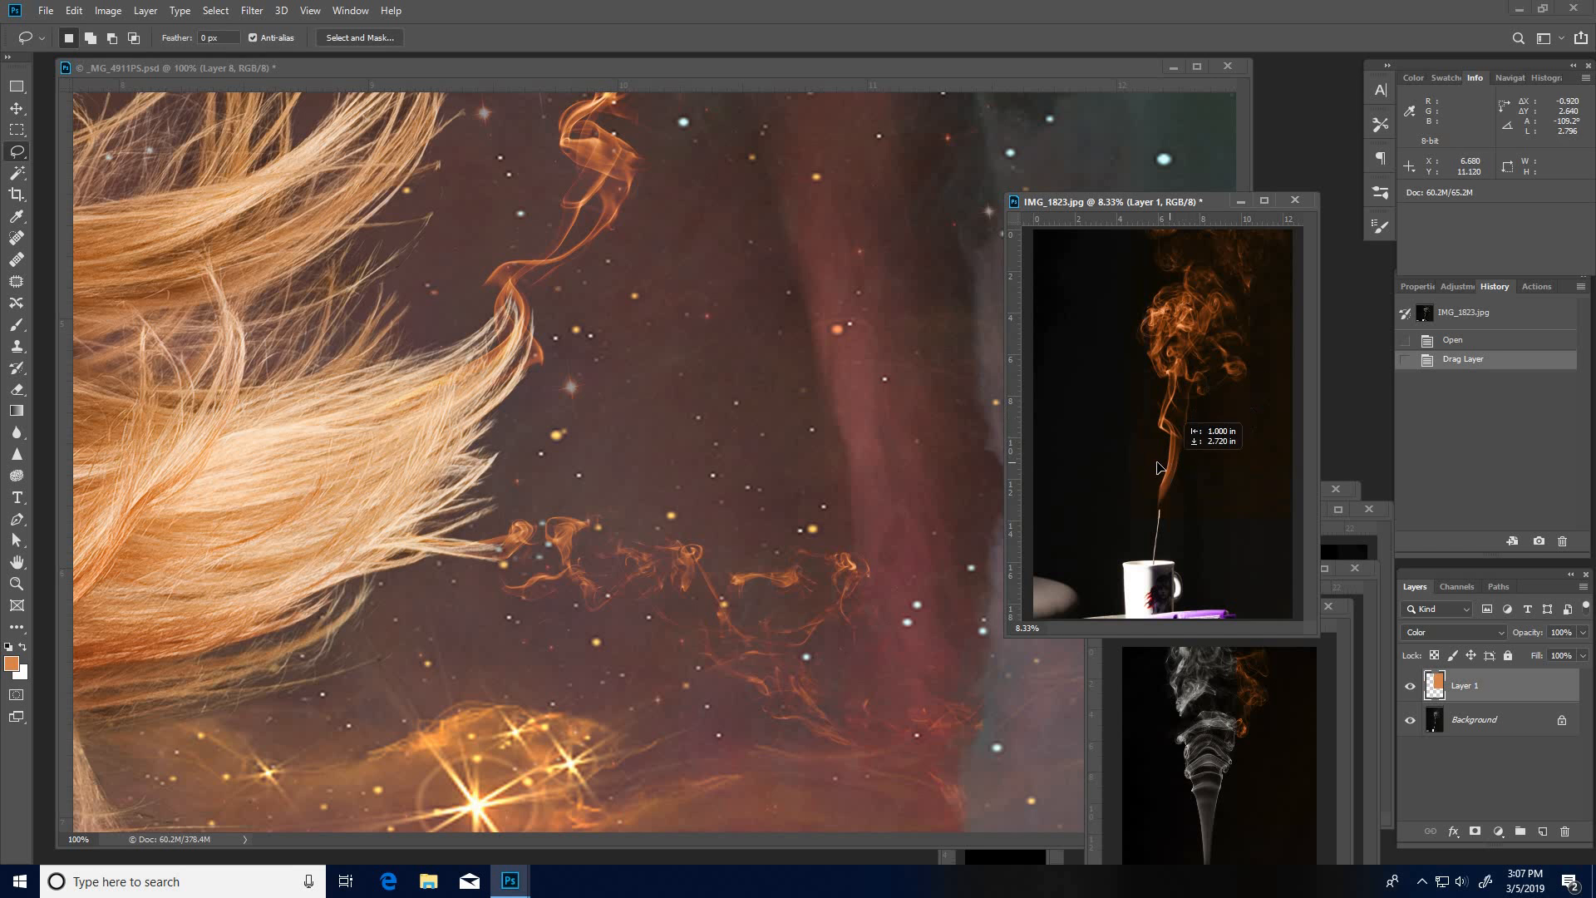
drag(1244, 522, 1246, 524)
key(ctrl+e)
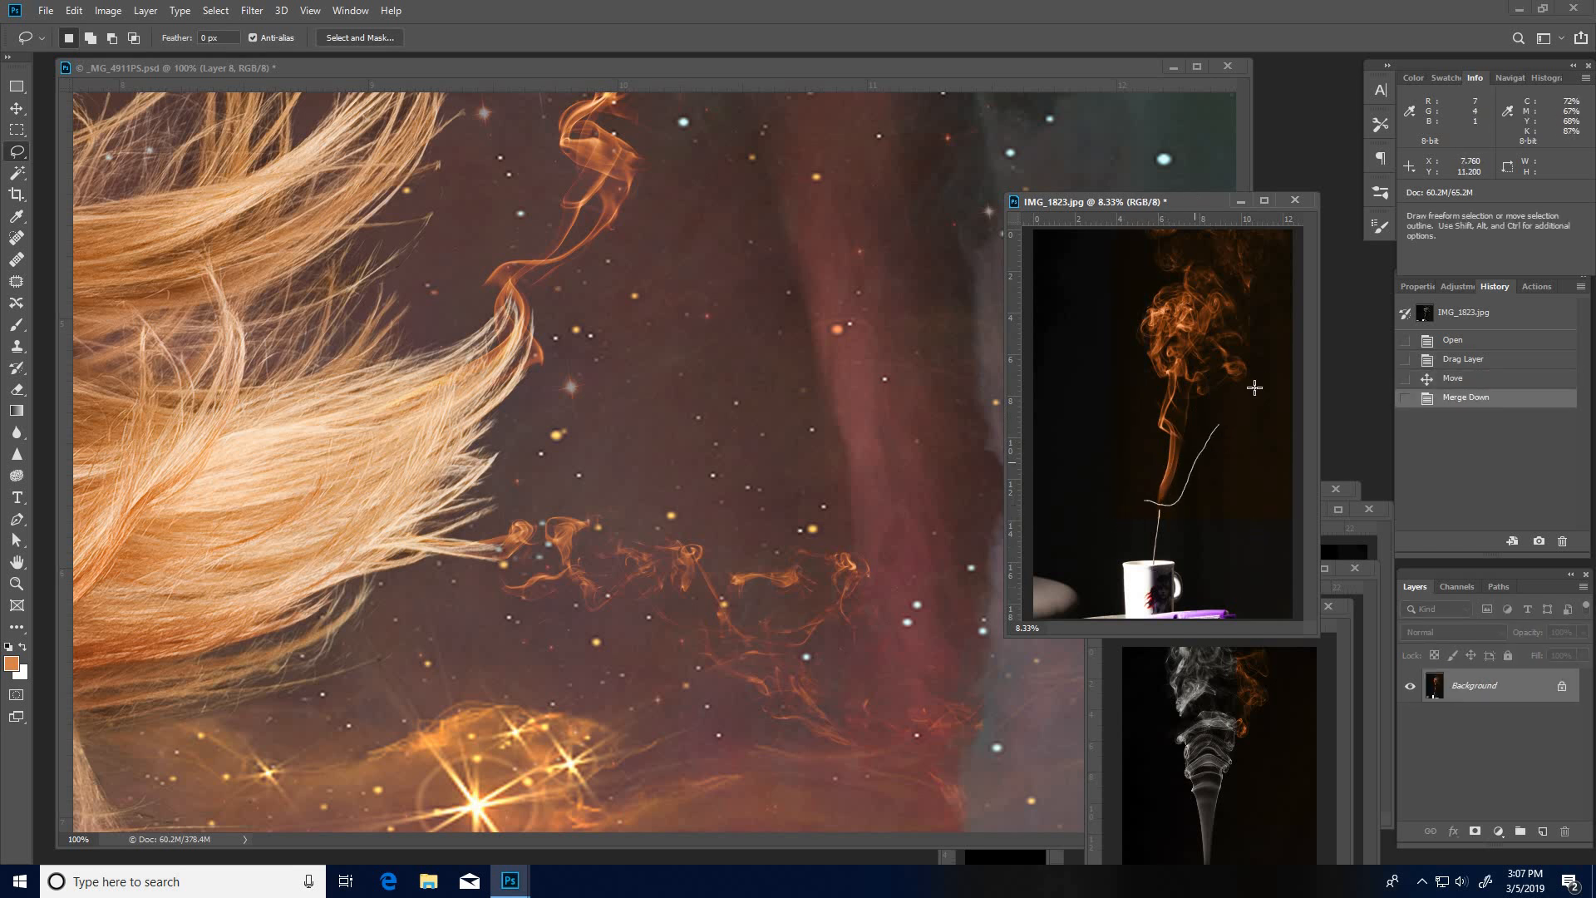
Step: Lasso the orange smoke above the cup in IMG_1823.jpg and paste a copy into the _MG_4911PS.psd composite
mouse_move(1279, 272)
mouse_down()
mouse_move(1222, 231)
mouse_move(1101, 286)
mouse_move(1155, 501)
mouse_up()
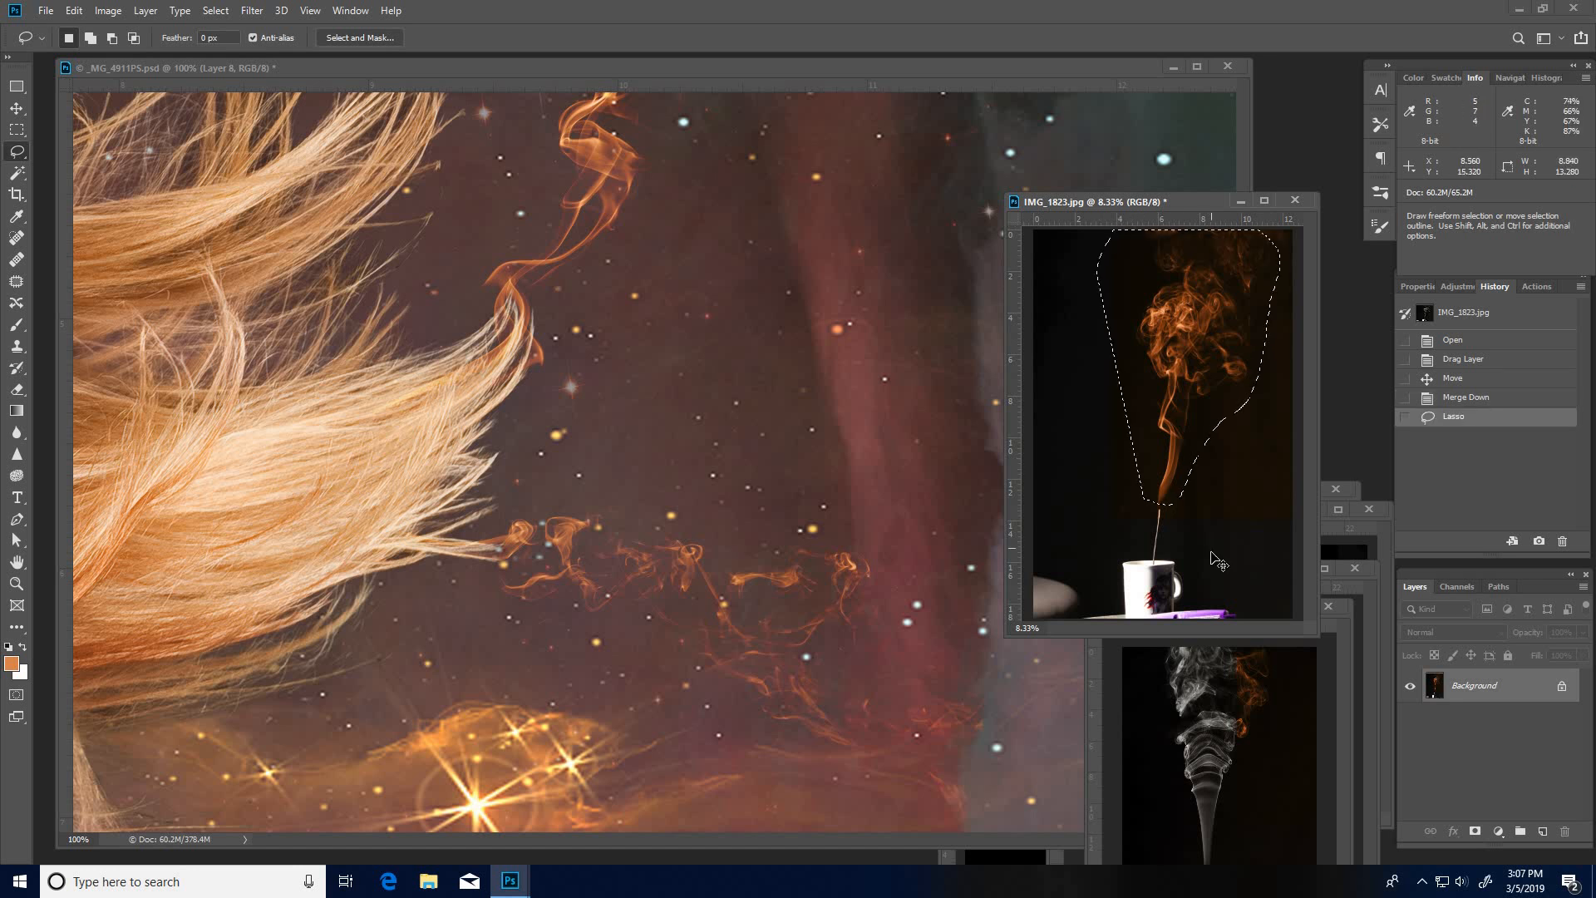
click(685, 434)
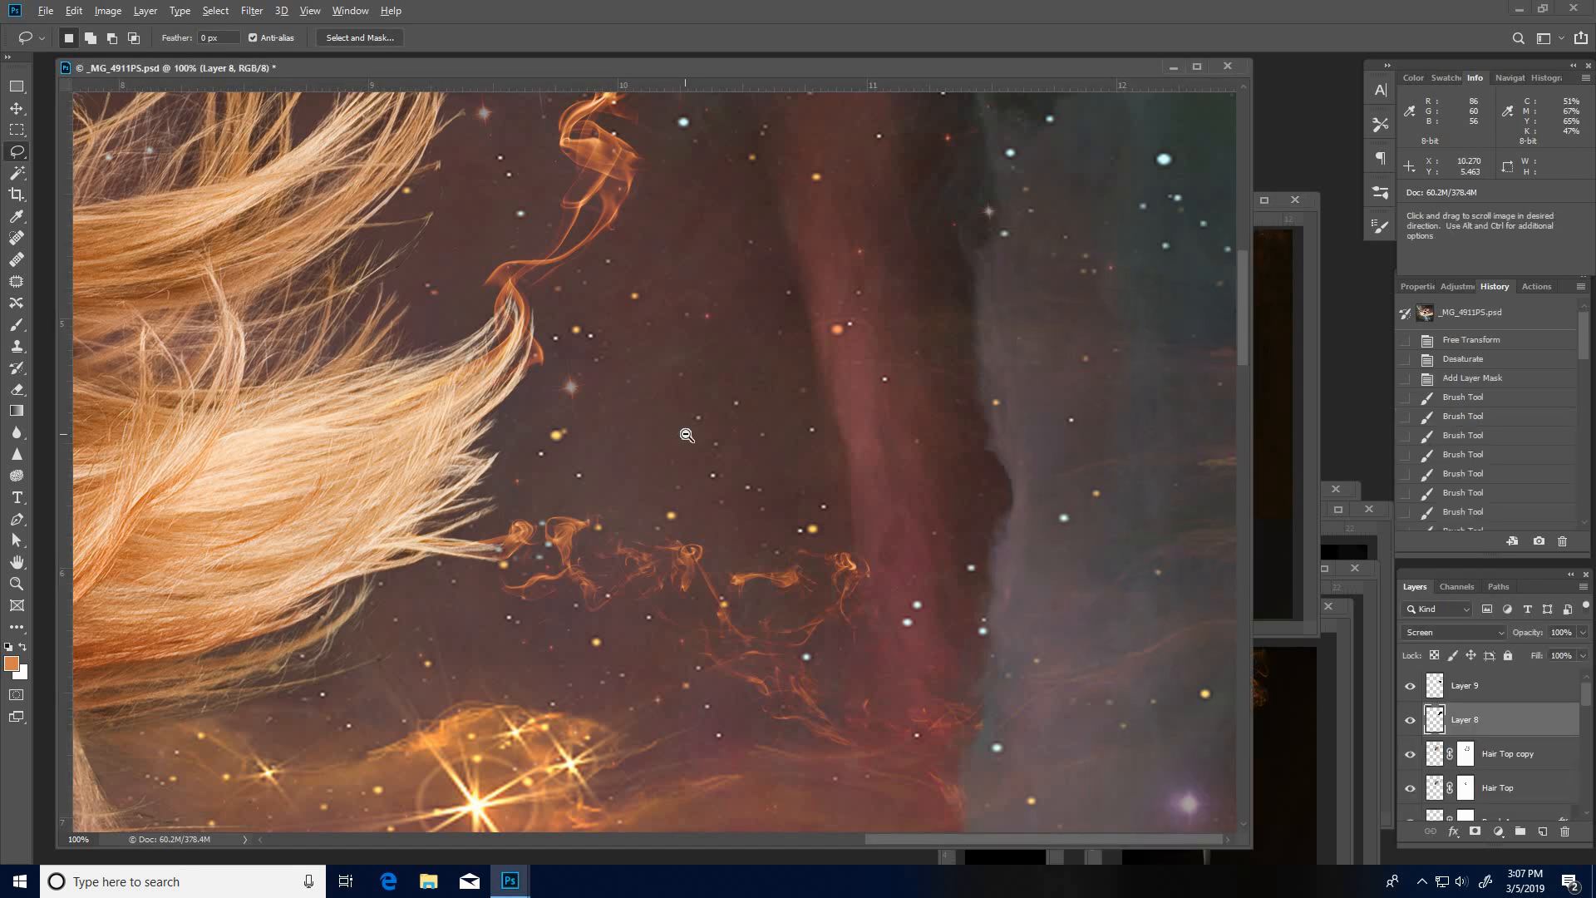
ctrl+alt+click(687, 434)
ctrl+alt+click(687, 435)
ctrl+alt+click(686, 435)
ctrl+alt+click(686, 435)
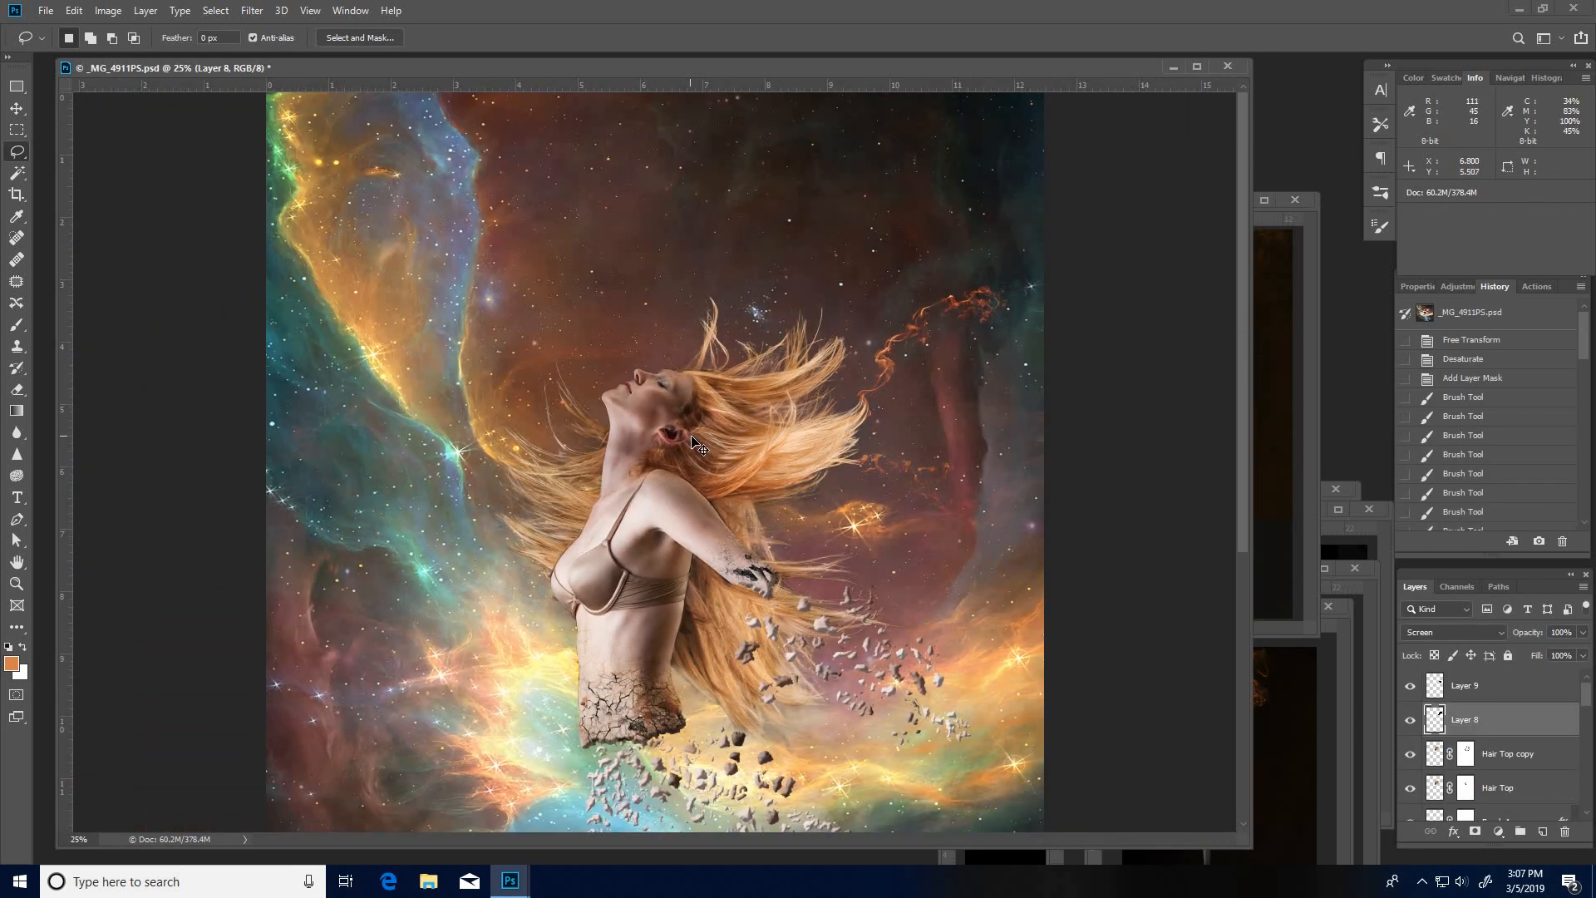
key(ctrl+v)
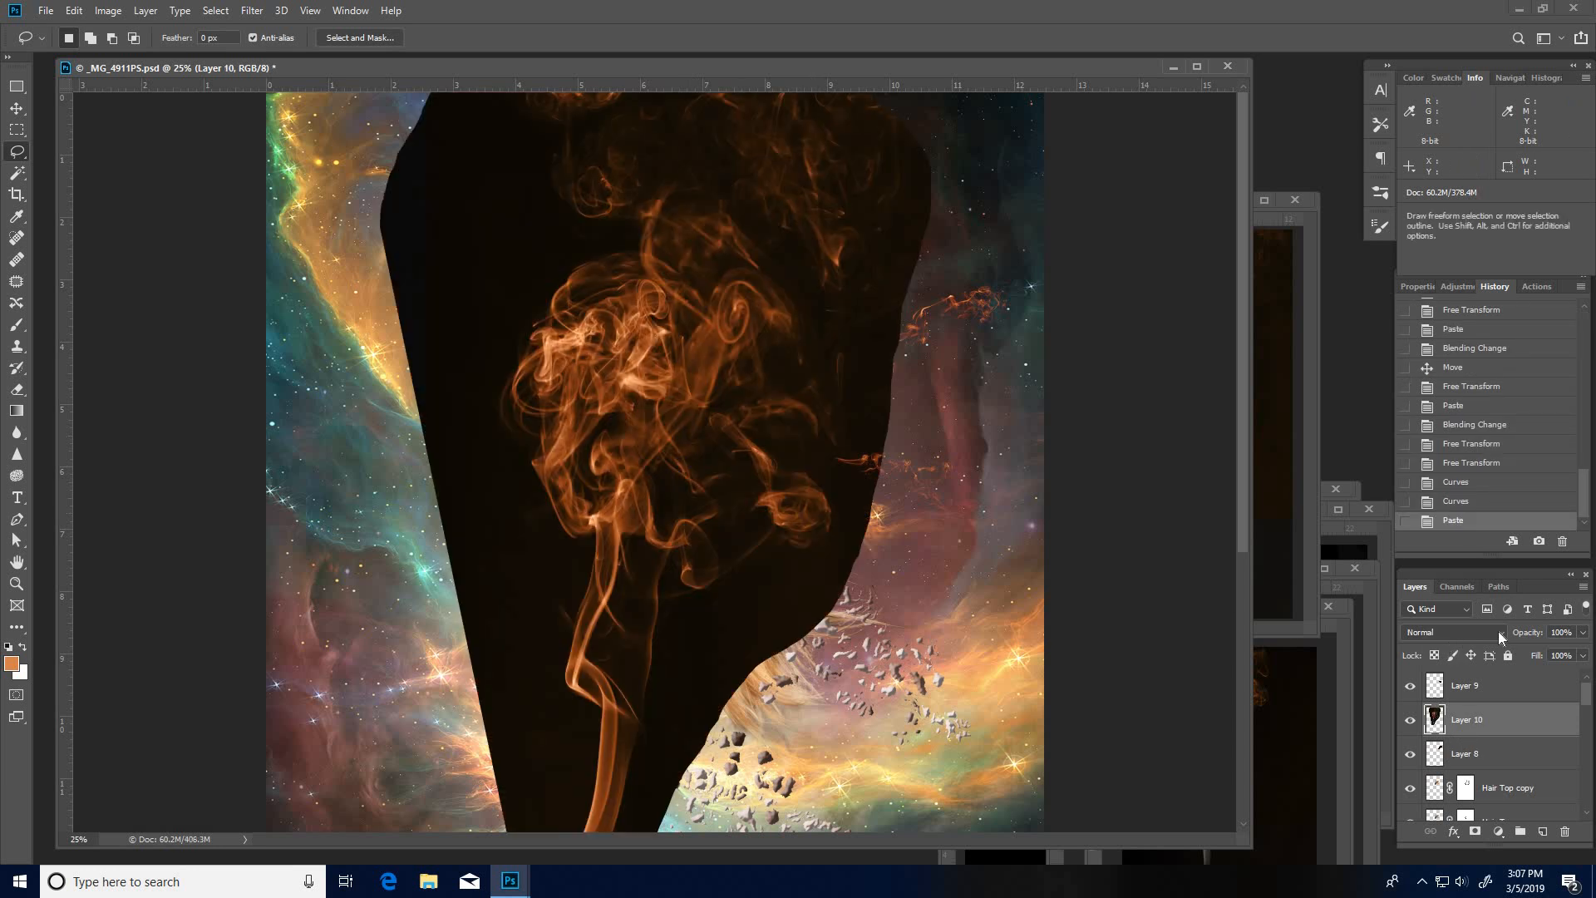
Step: Set the pasted smoke to Screen and apply Curves with the black point at input 10, output 0 and a midpoint at input 128, output 140
click(1498, 631)
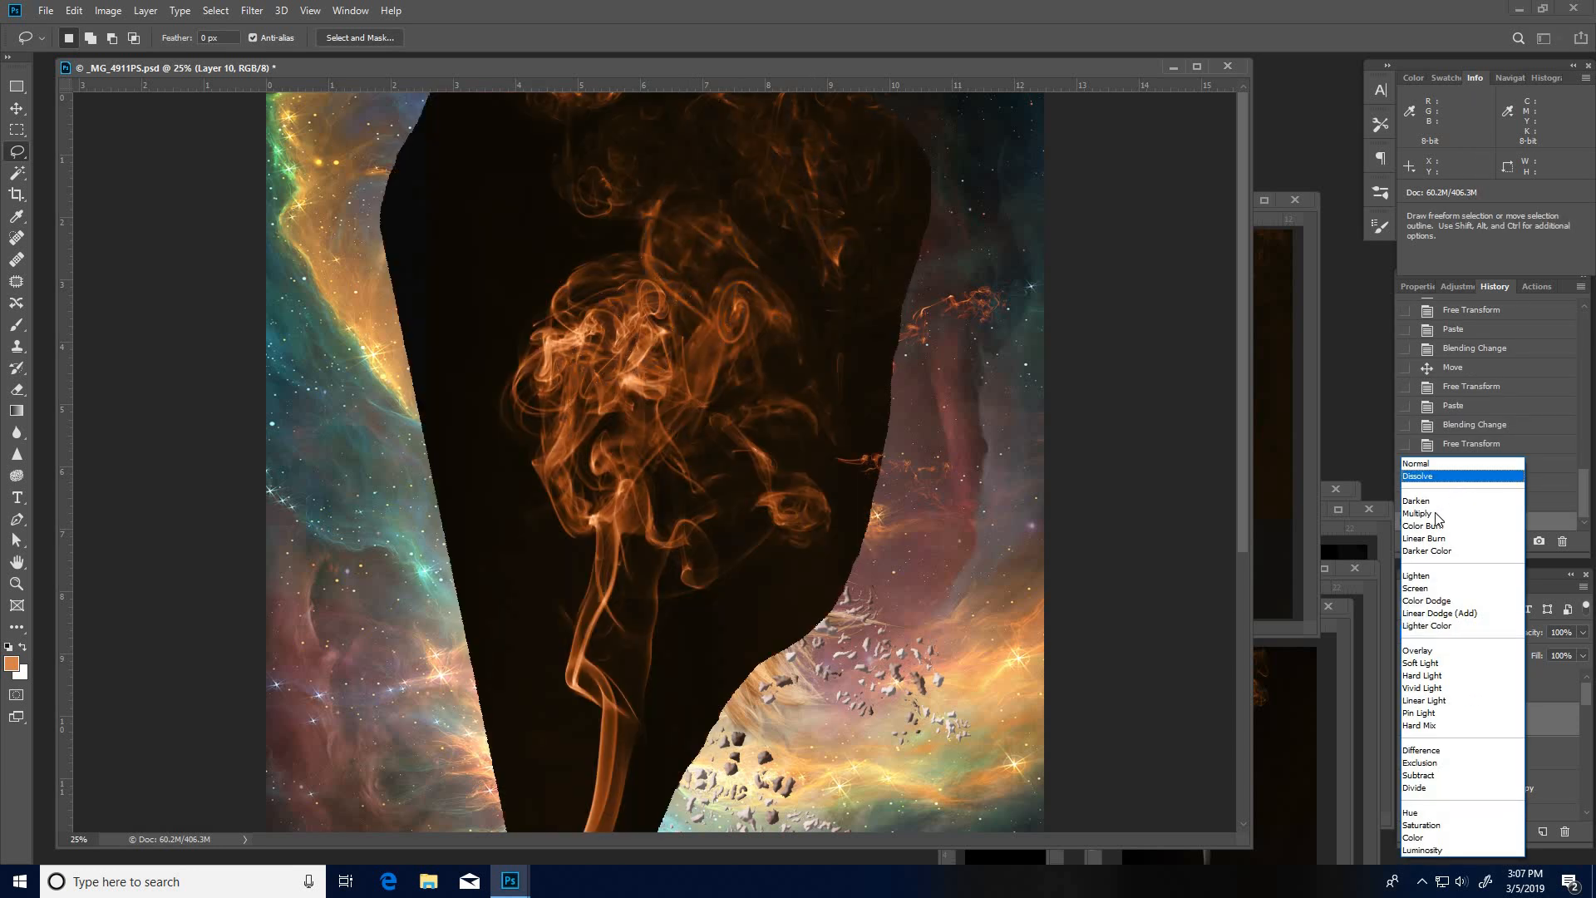
click(1434, 590)
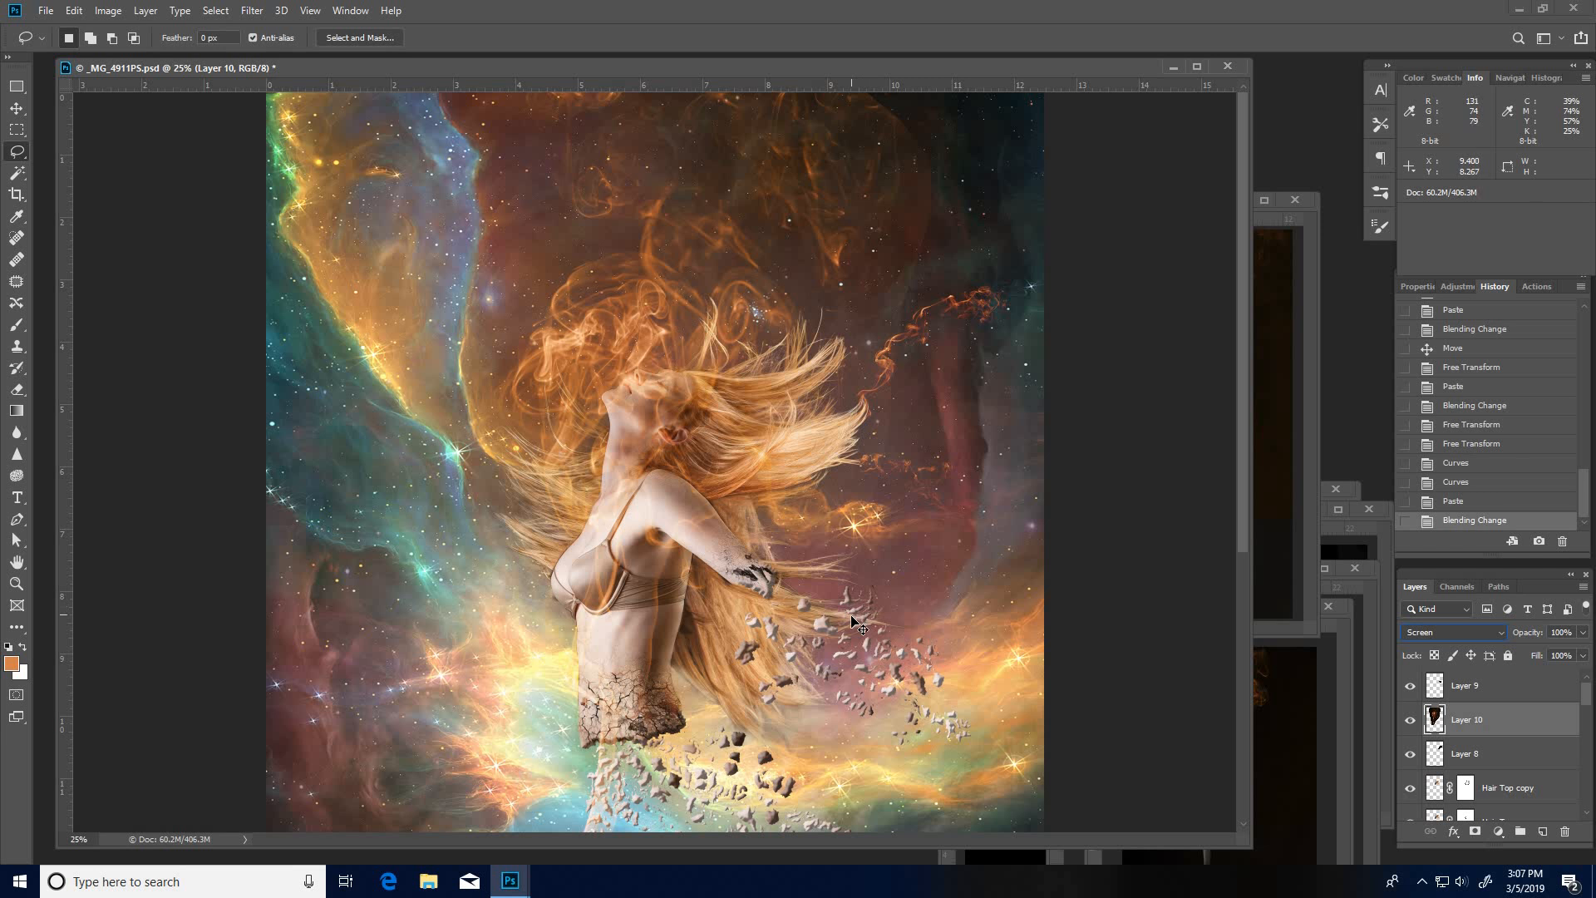
key(ctrl+m)
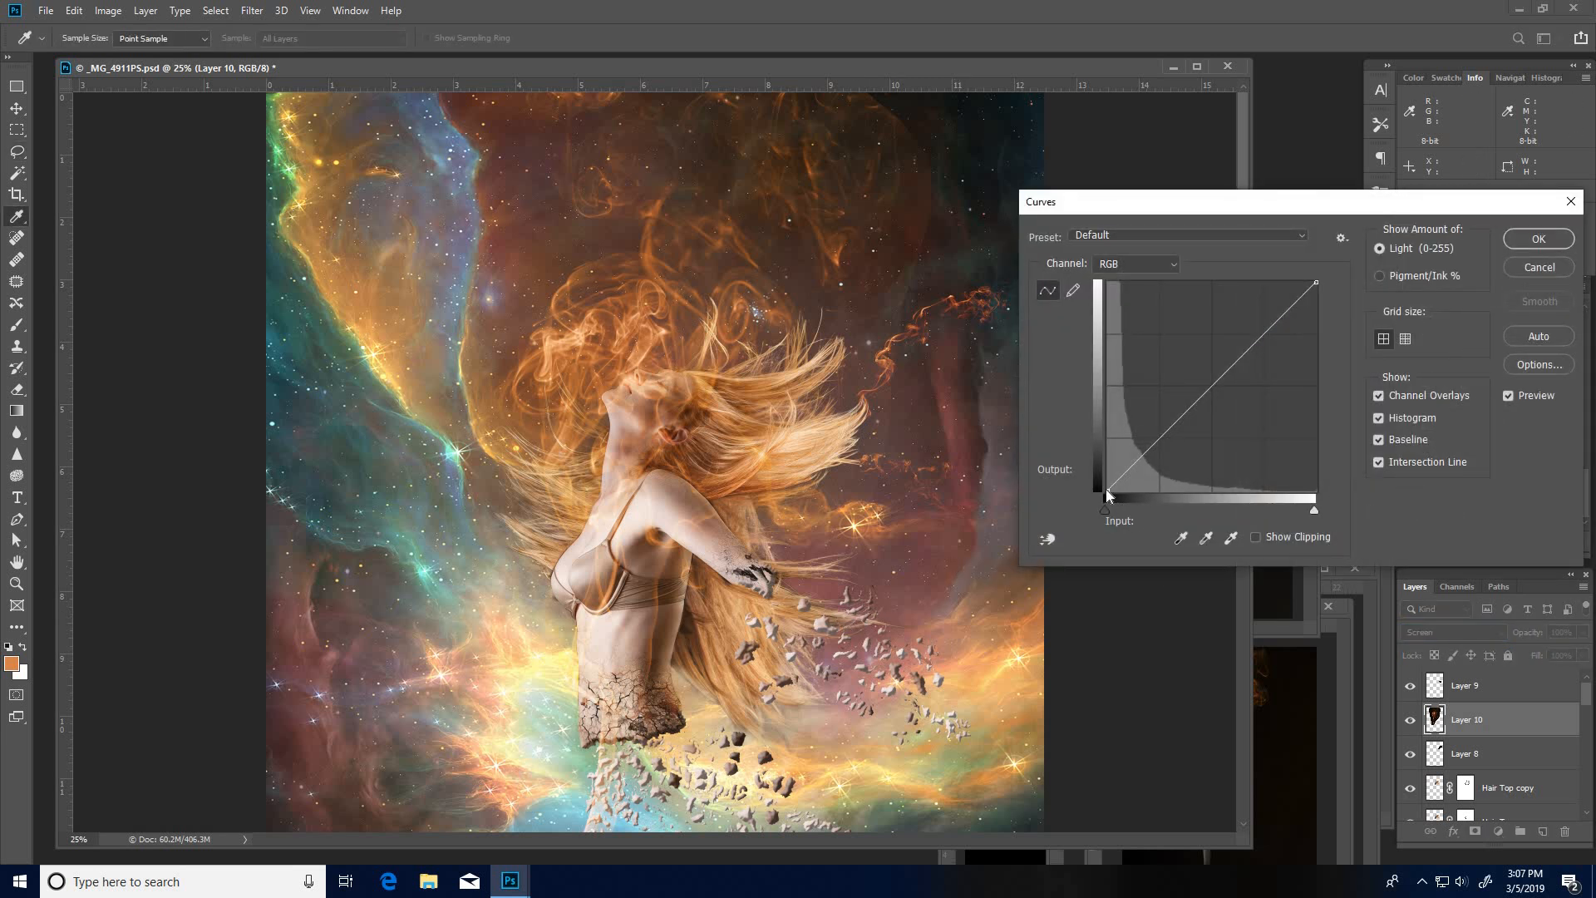
drag(1110, 489, 1114, 490)
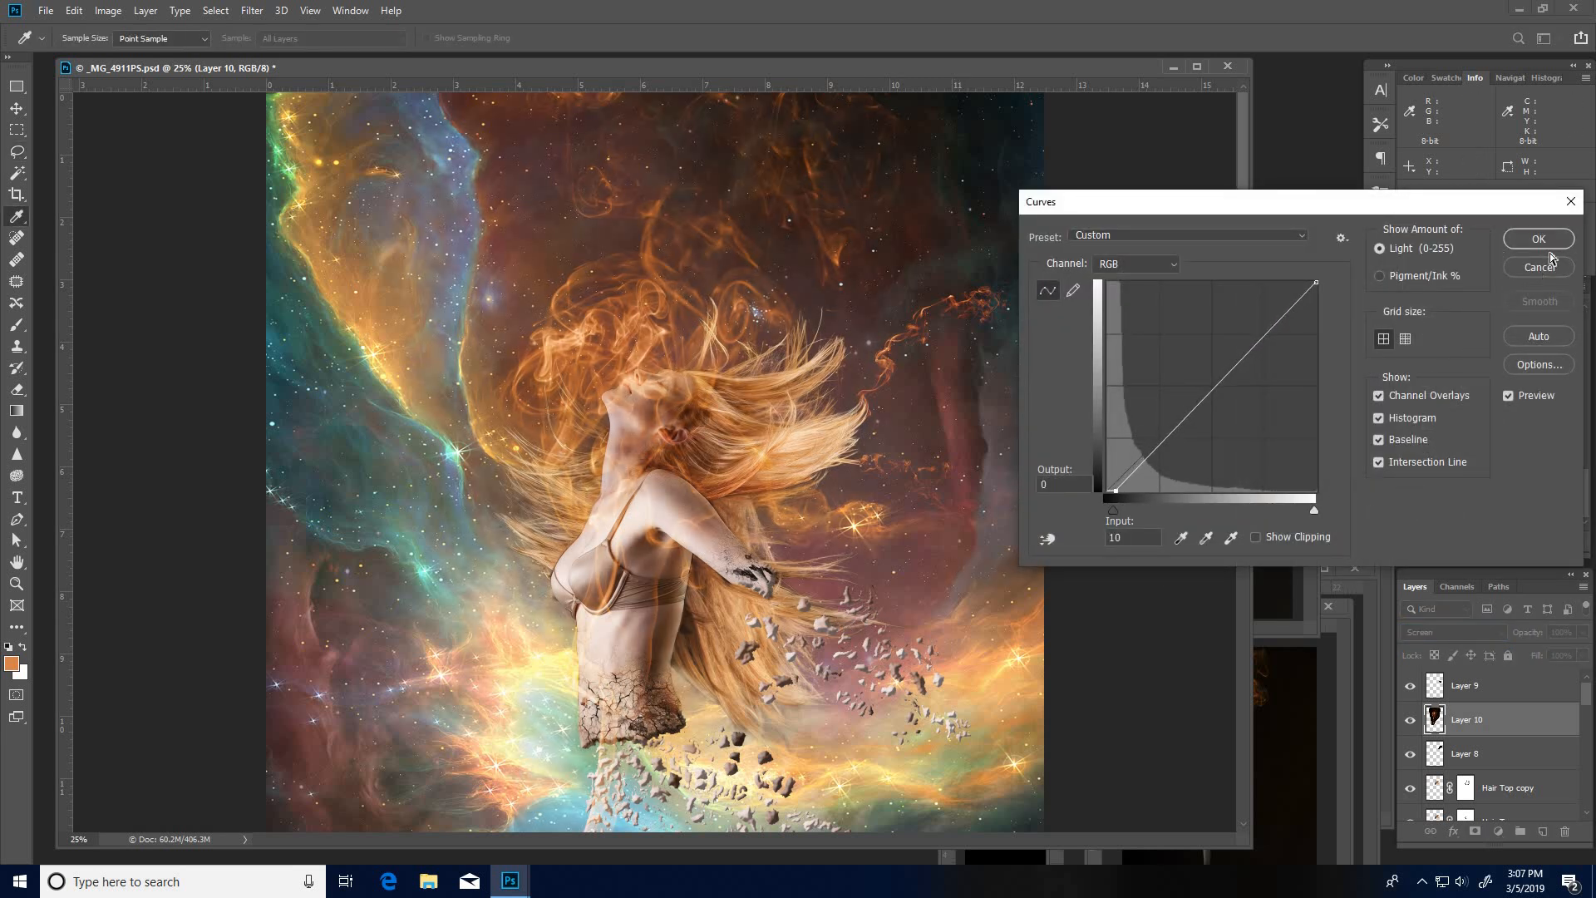
drag(1217, 378, 1212, 376)
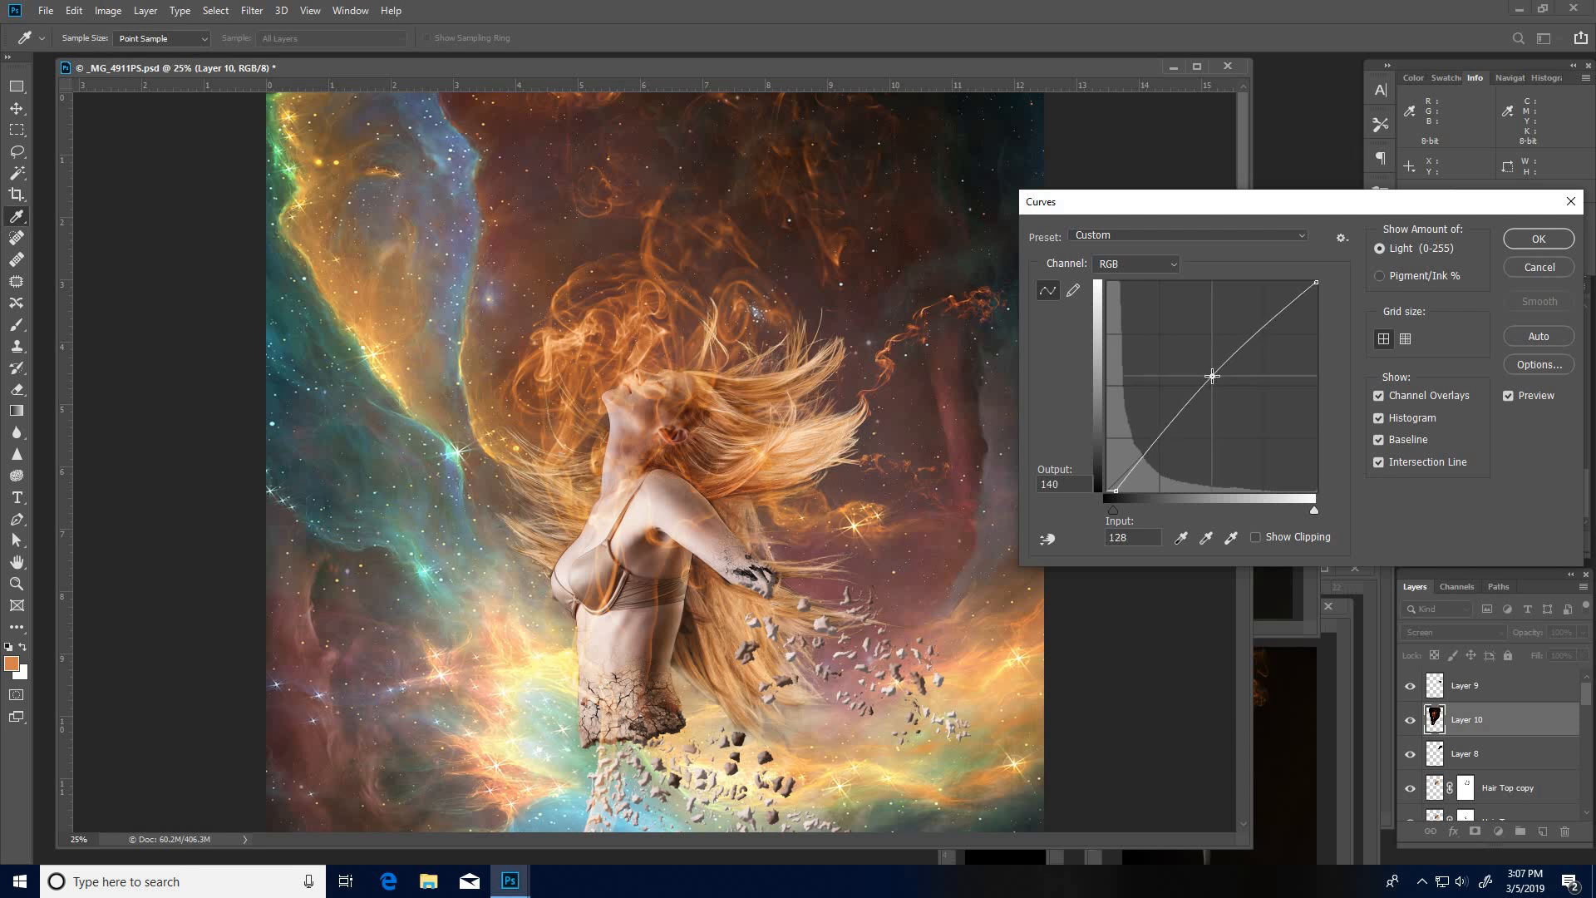
click(1540, 241)
Step: Scale the pasted smoke to 43.90%, rotate it about 84.19°, and place it beside the upper hair tips
key(l)
mouse_move(721, 344)
mouse_down()
mouse_move(823, 320)
mouse_move(875, 364)
mouse_up()
key(ctrl+t)
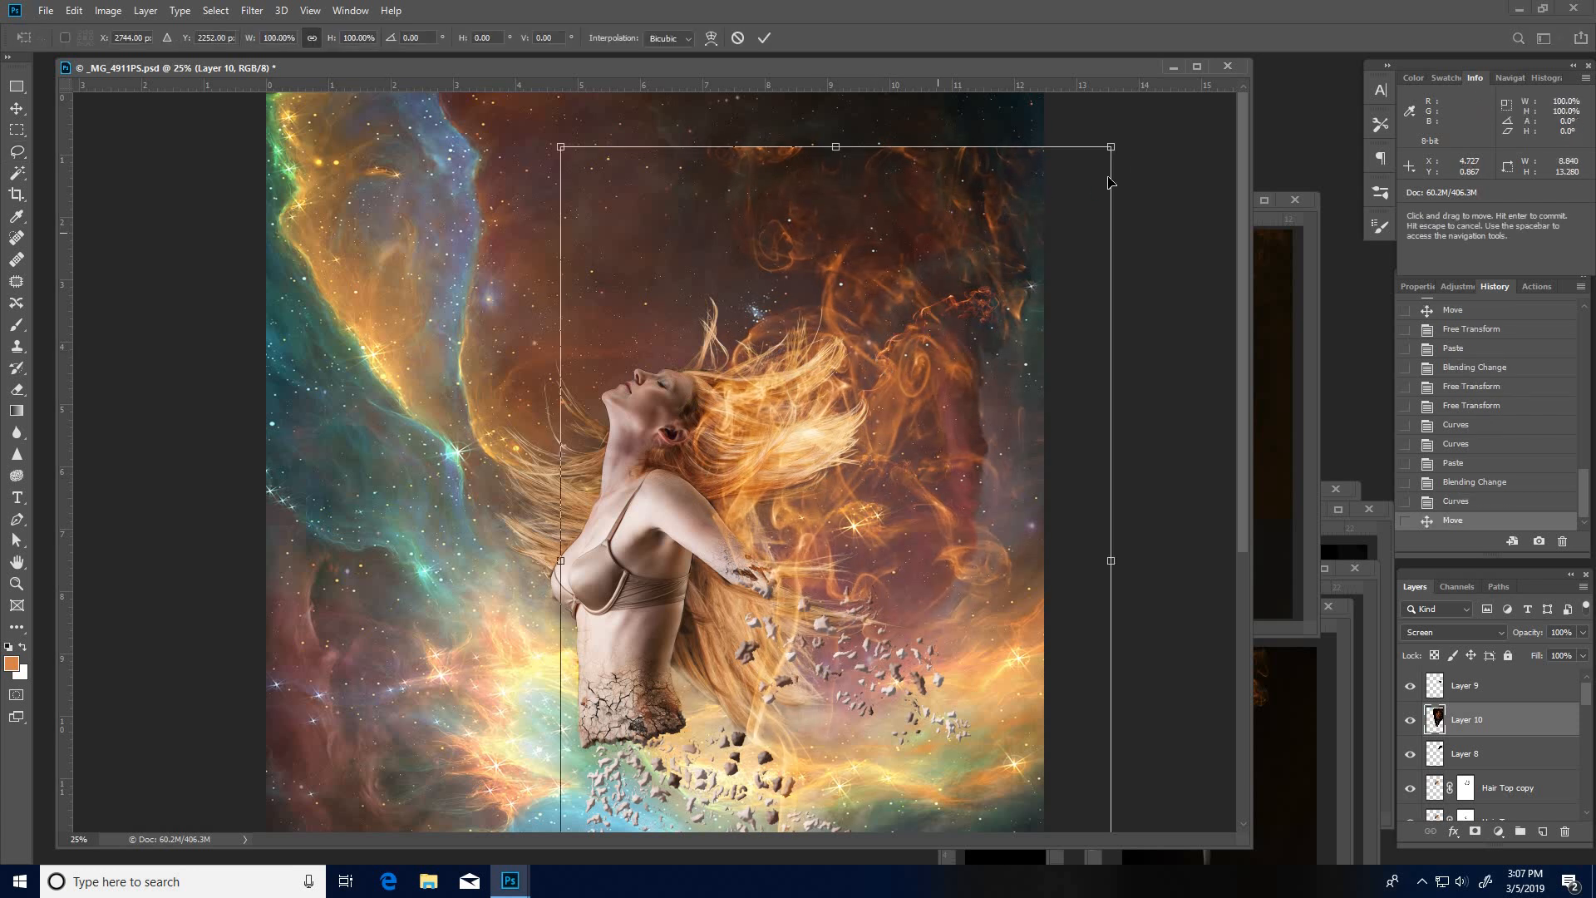
drag(1112, 148, 802, 612)
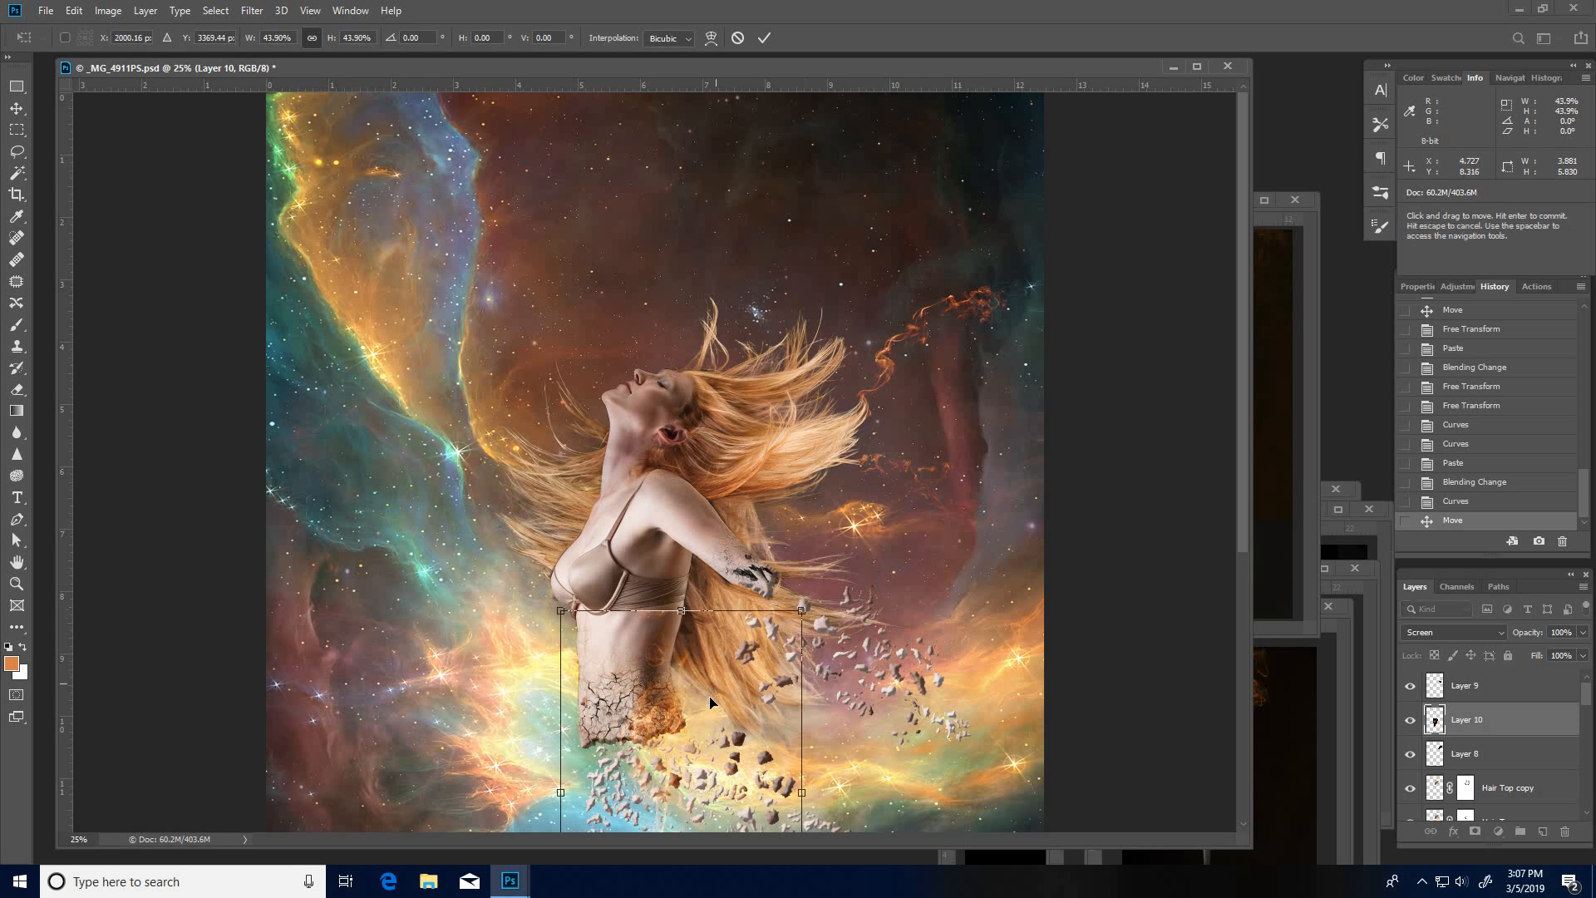
drag(706, 702, 765, 613)
drag(842, 346, 844, 275)
drag(864, 611, 602, 448)
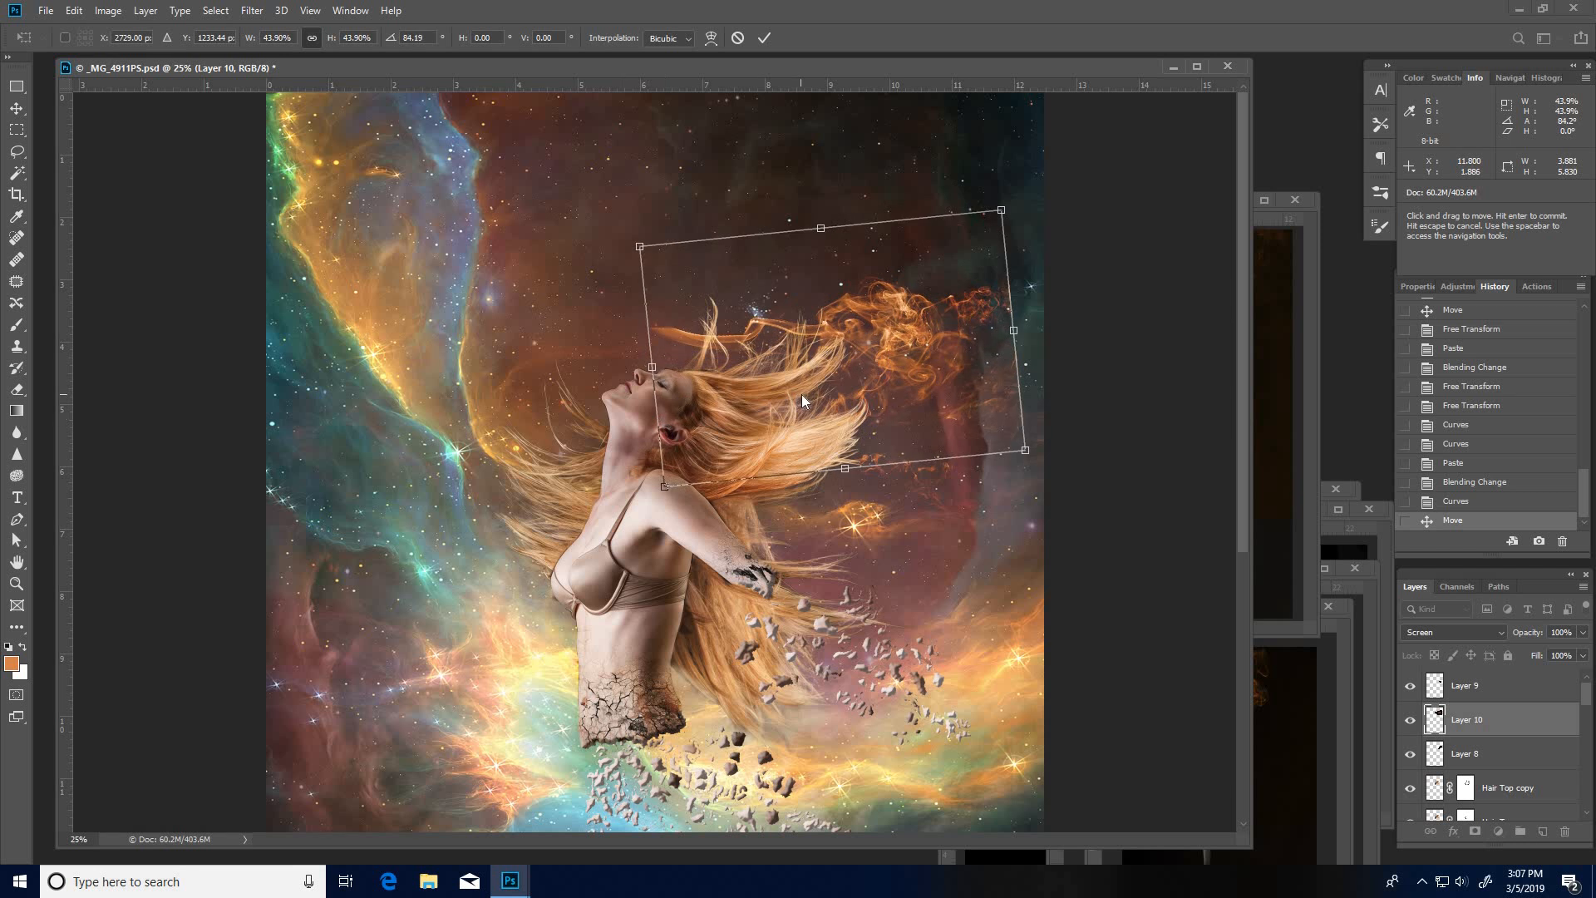
Step: Flip the smoke horizontally, scale it to 34.02% with a rotation of about 87.70°, and place it against the middle hair tips
right_click(801, 394)
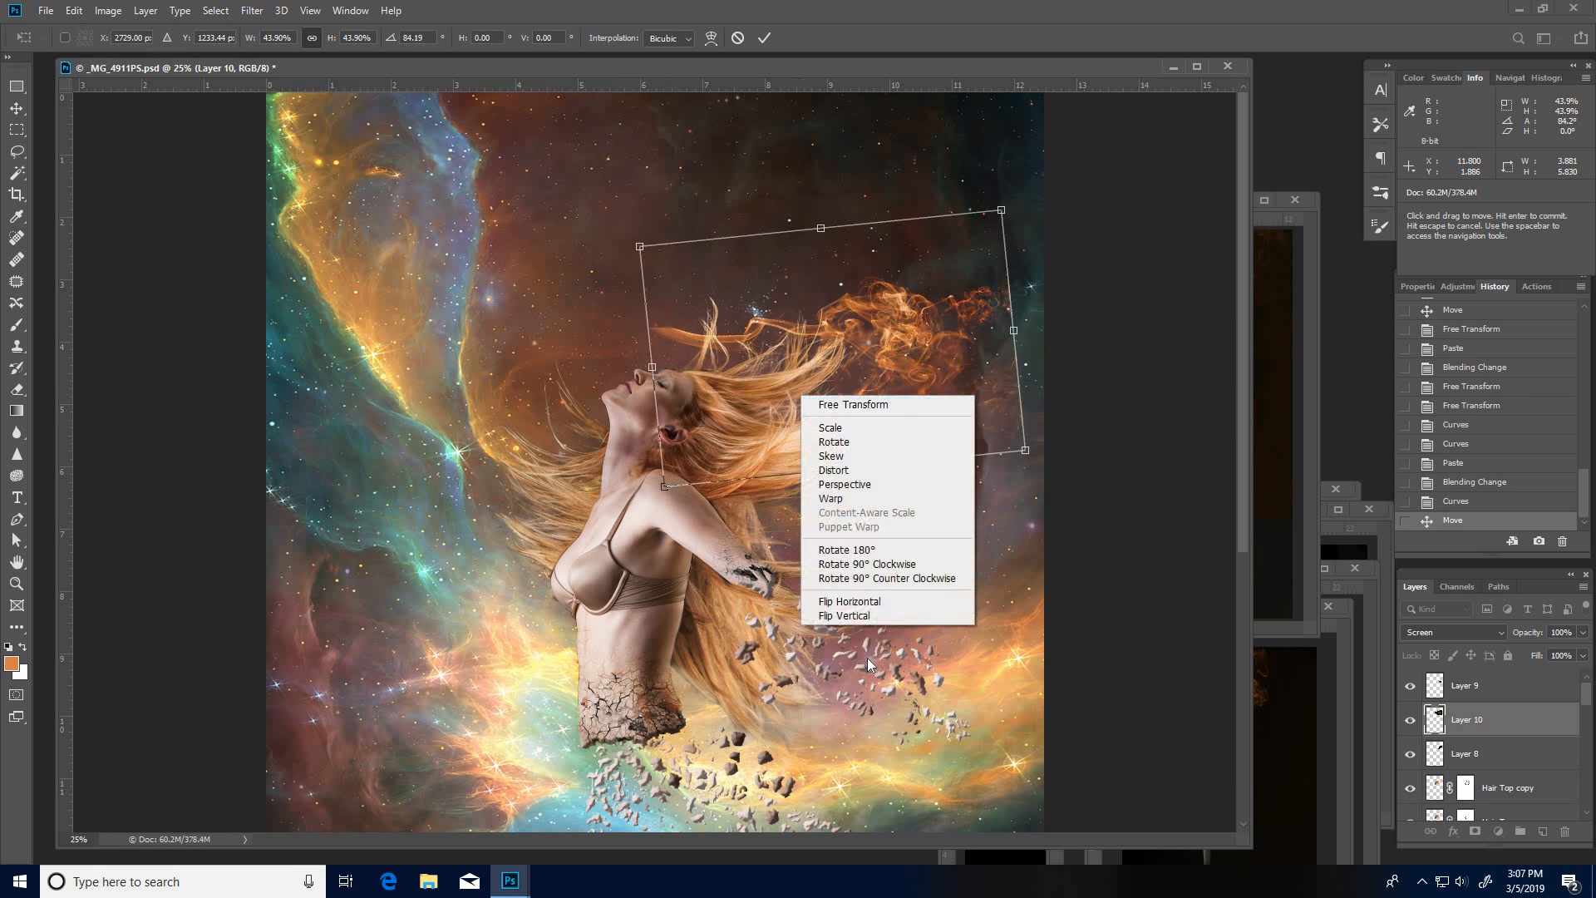
click(878, 601)
drag(991, 555, 1039, 453)
drag(865, 396, 910, 506)
drag(1002, 561, 954, 462)
drag(1104, 275, 1029, 327)
drag(952, 384, 924, 403)
Step: Warp the smoke so it billows out from the middle hair tips, apply the transform, and add a mask to Layer 10
key(ctrl+space)
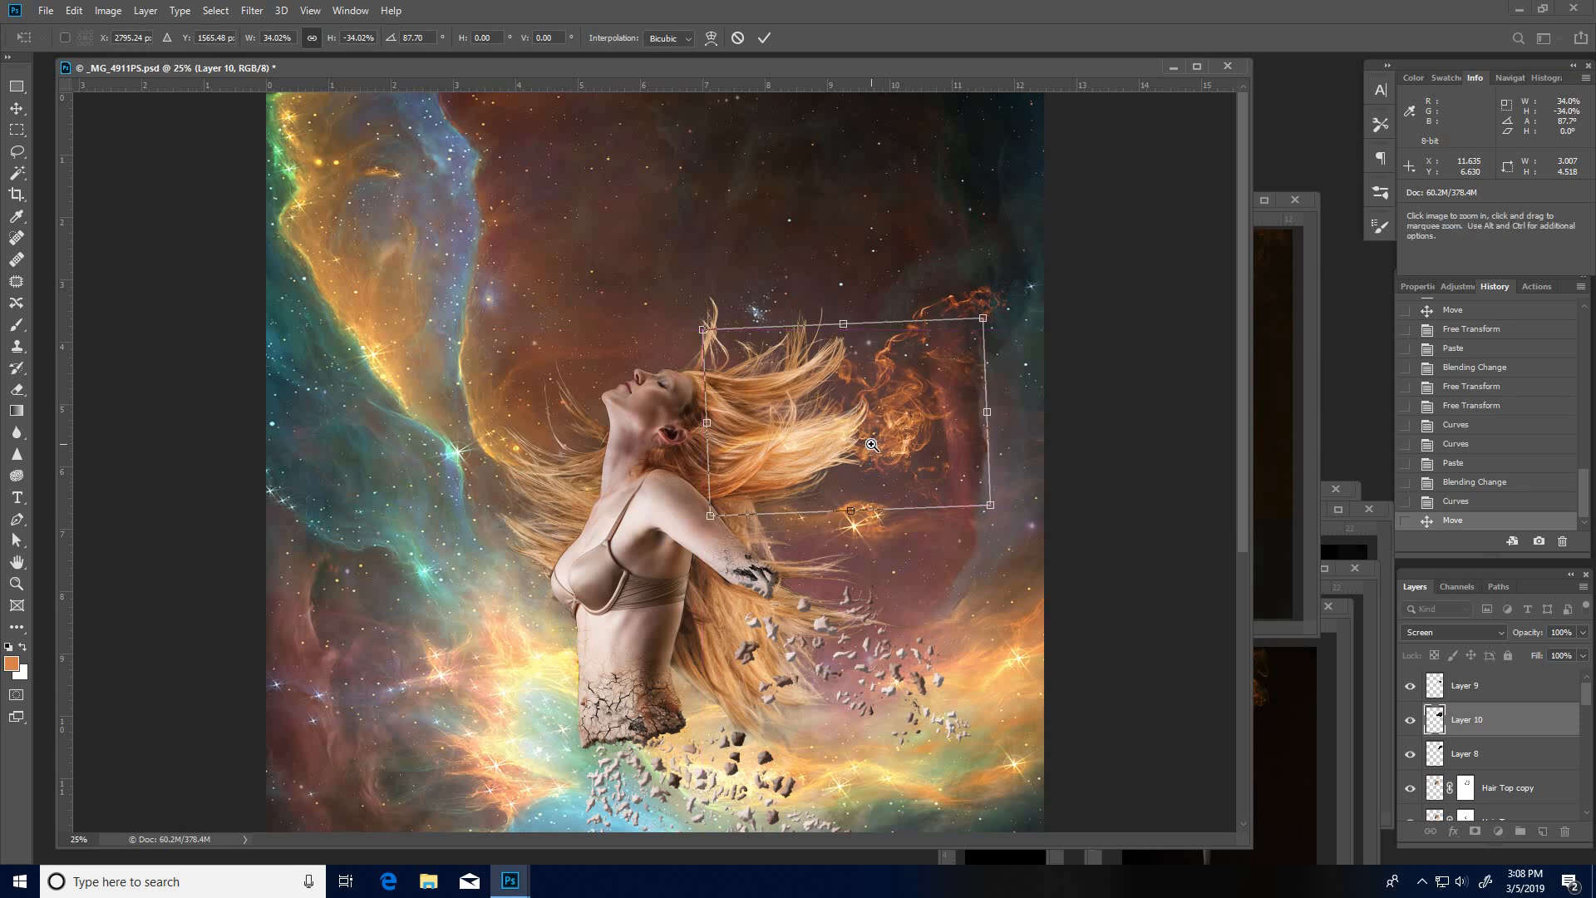
click(872, 444)
click(864, 432)
click(853, 416)
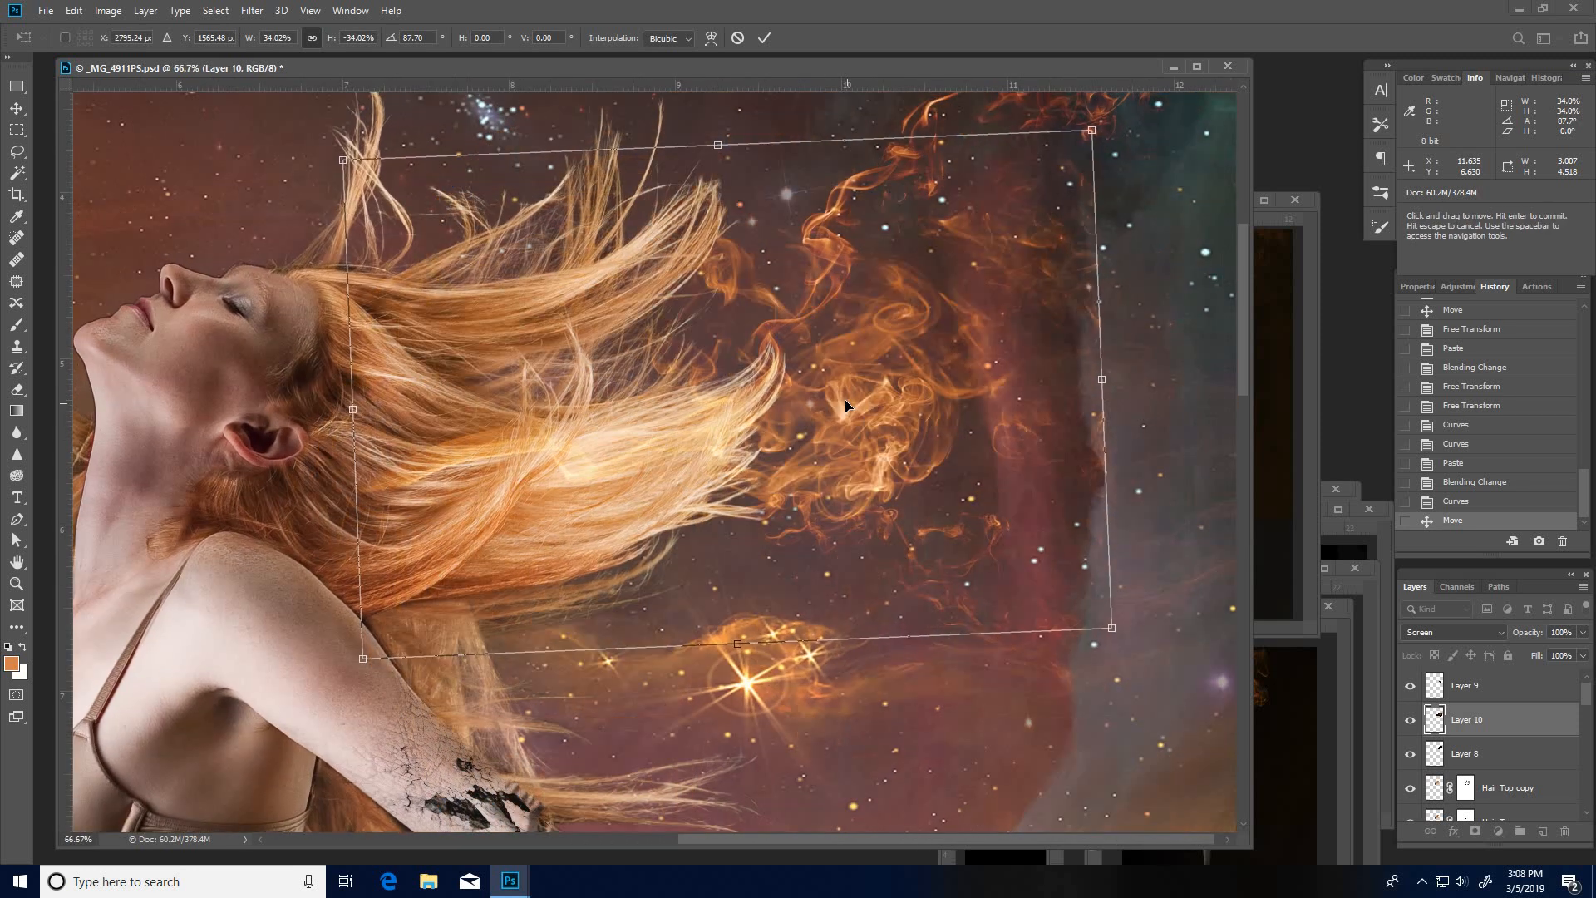
right_click(846, 408)
click(893, 507)
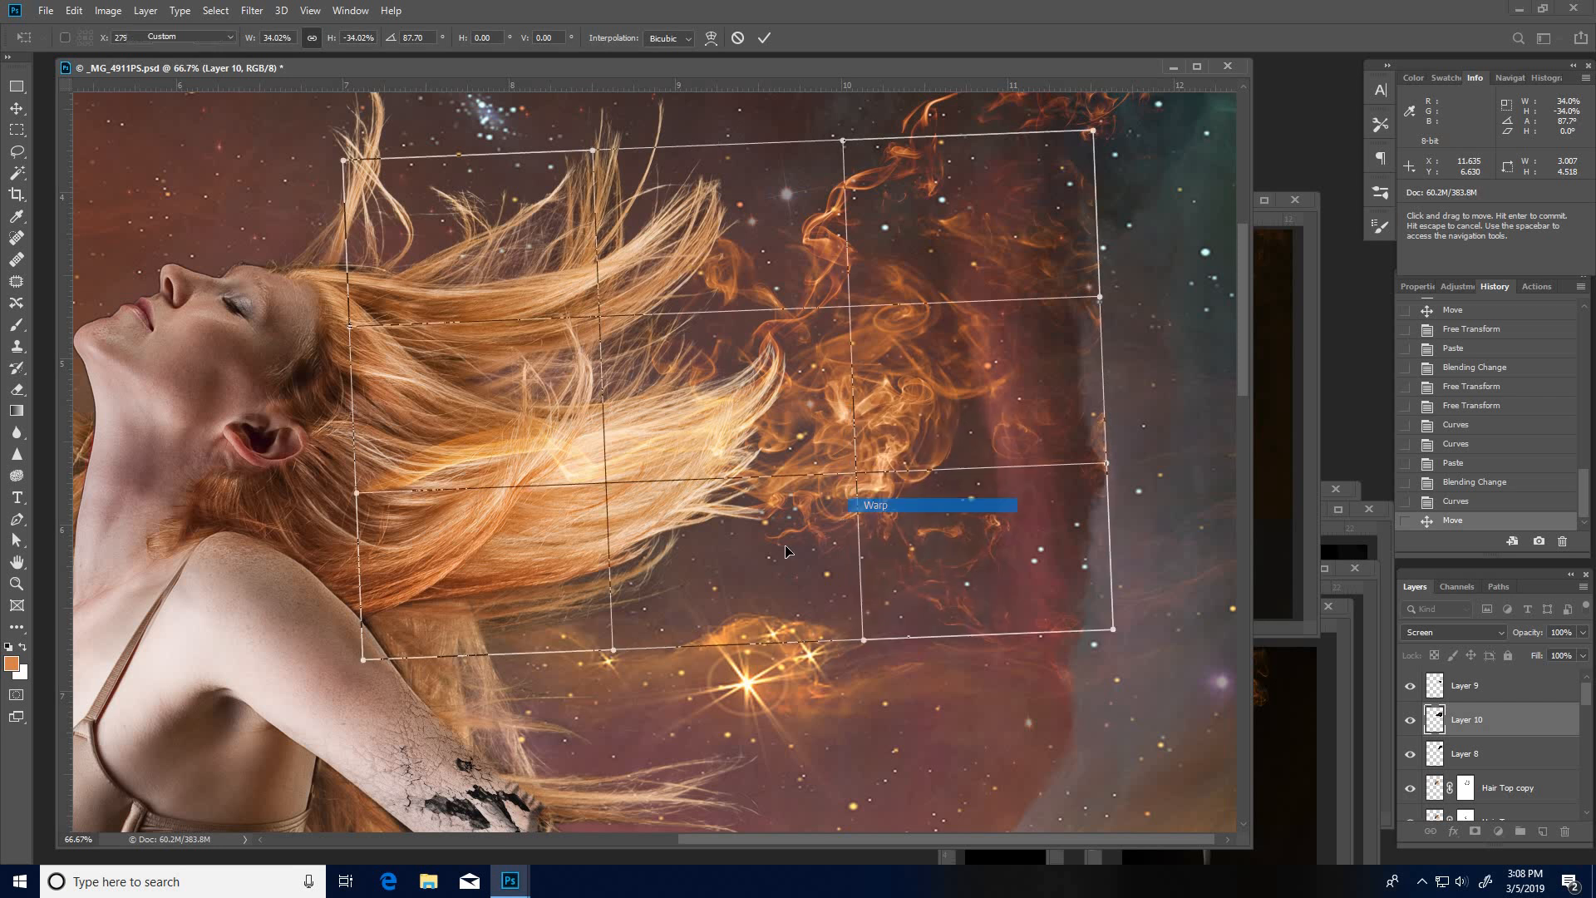
drag(790, 506, 769, 542)
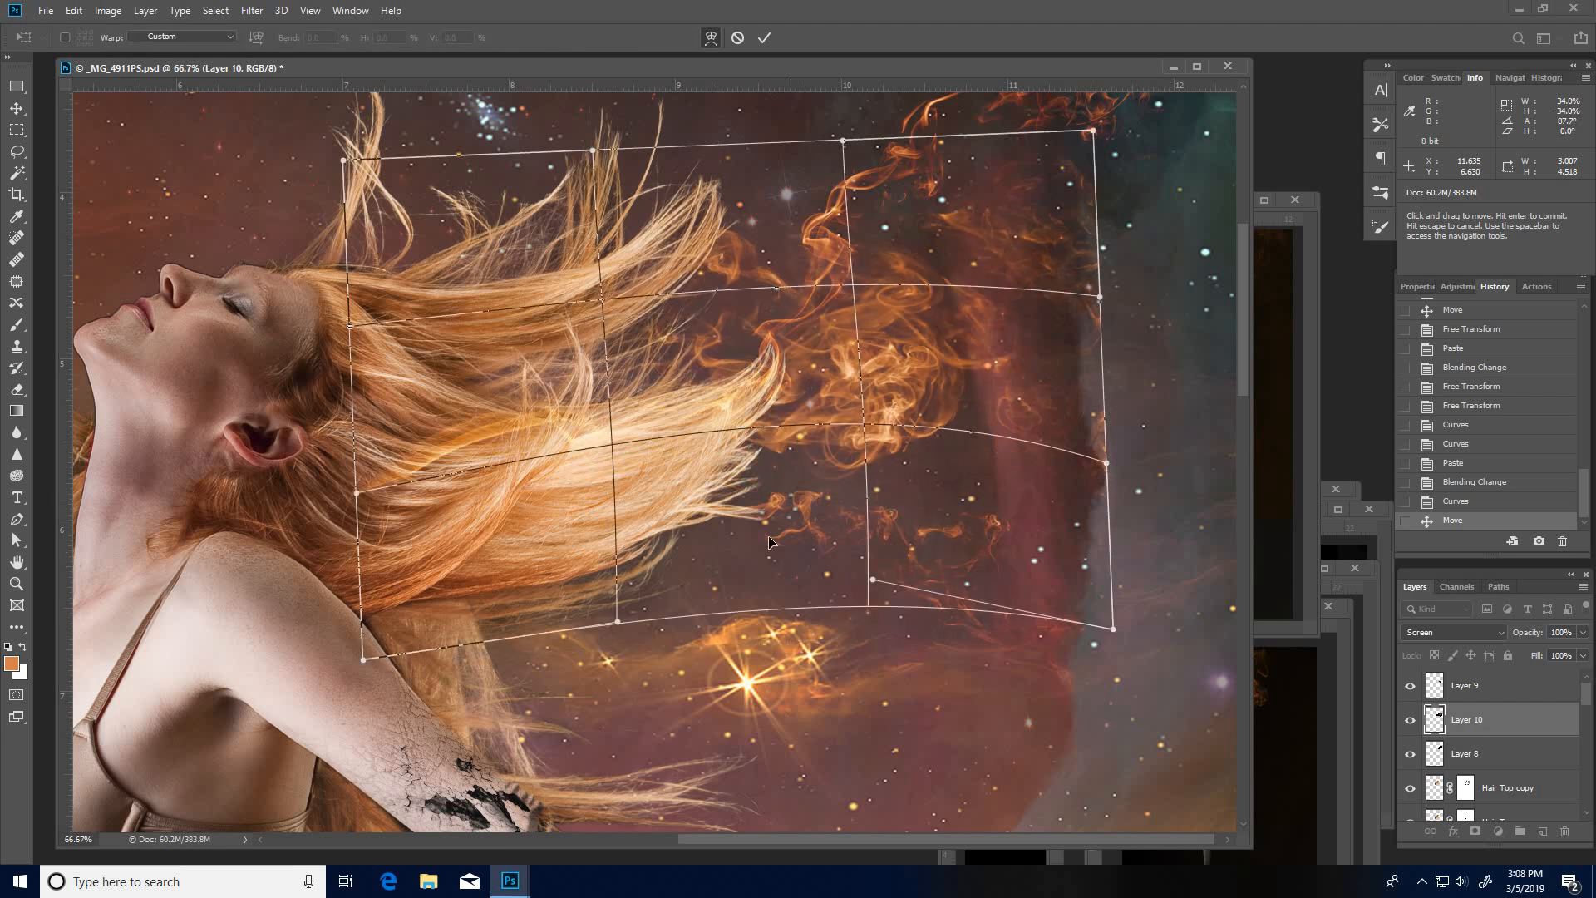
drag(847, 339, 418, 436)
drag(890, 493, 856, 492)
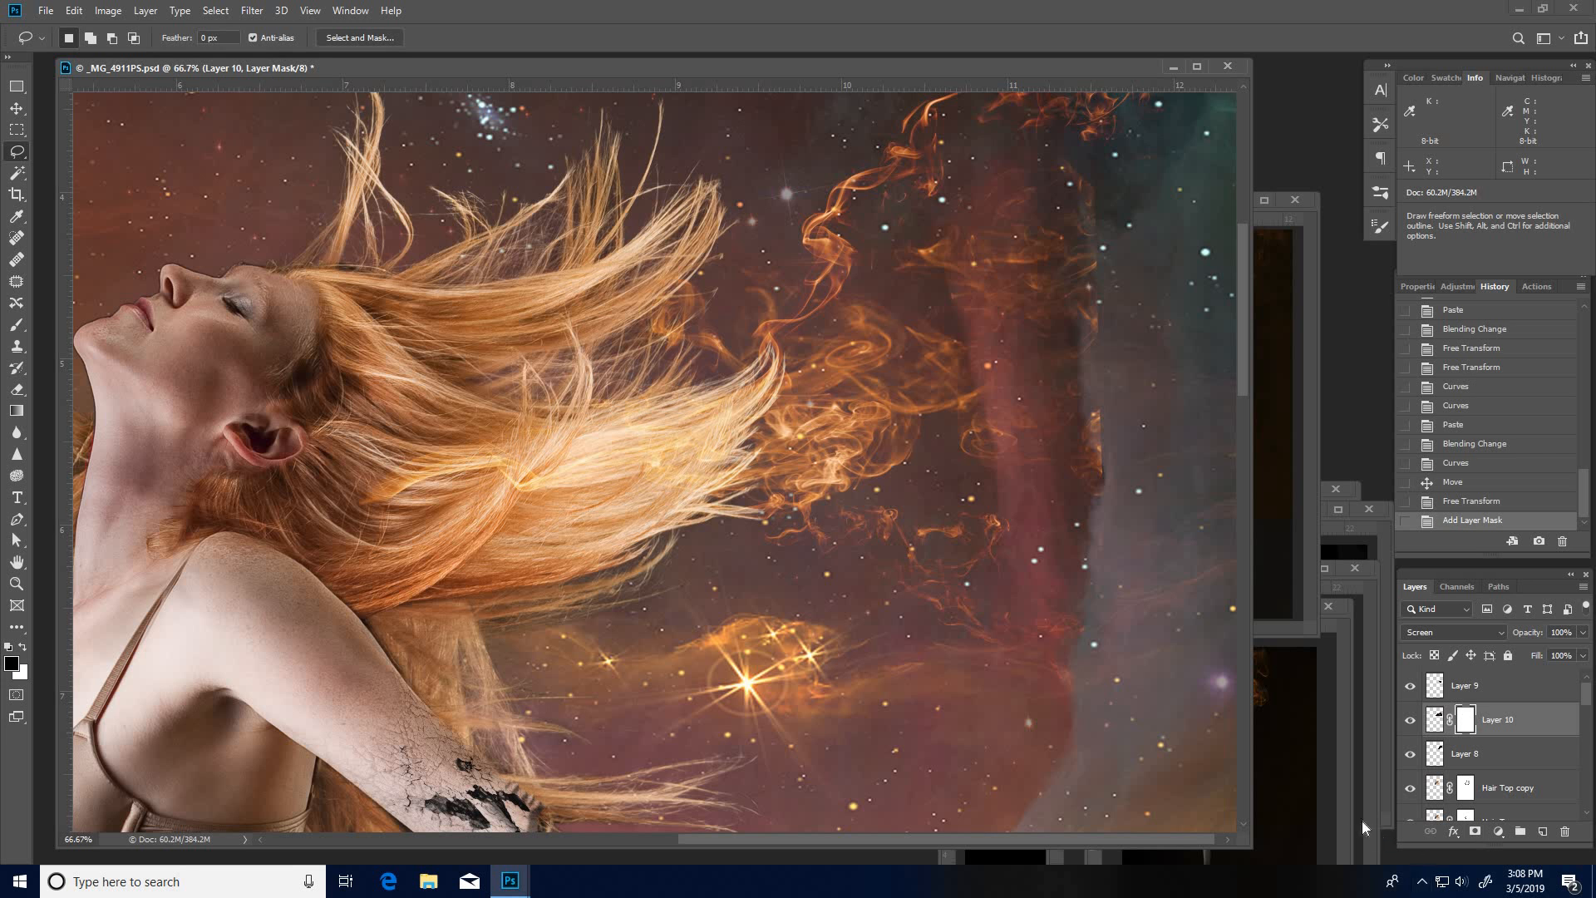
Step: Paint black on Layer 10's mask with a 100% opacity brush to hide the smoke covering the hair
key(b)
mouse_move(328, 484)
mouse_down()
mouse_move(497, 470)
mouse_move(426, 487)
mouse_up()
drag(287, 41, 429, 68)
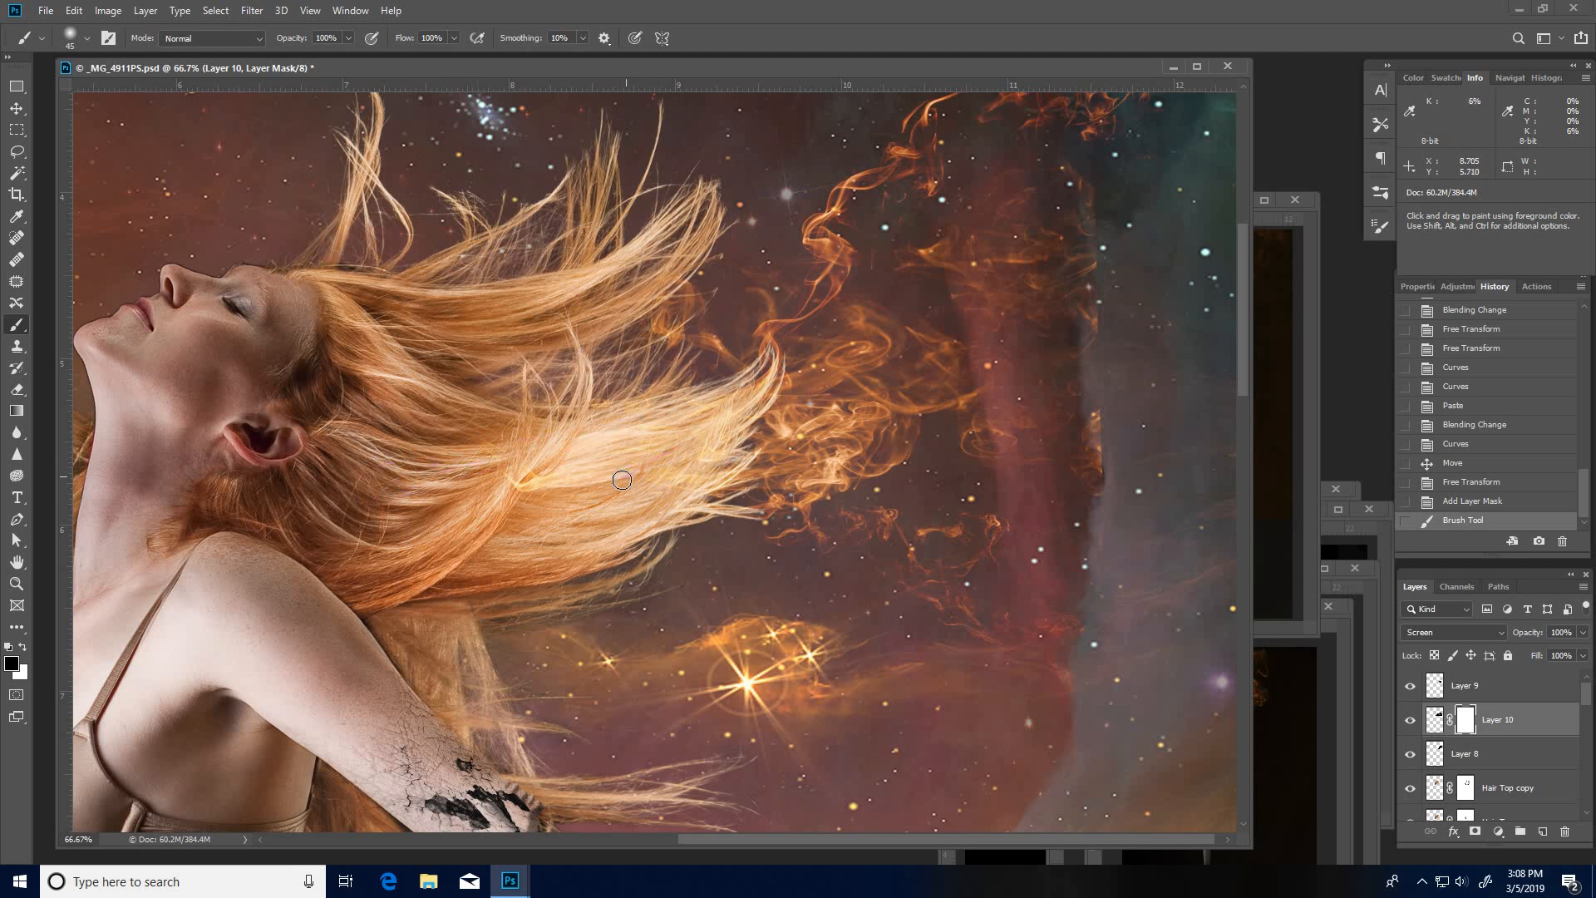
mouse_move(556, 431)
mouse_down()
mouse_move(577, 452)
mouse_move(535, 595)
mouse_up()
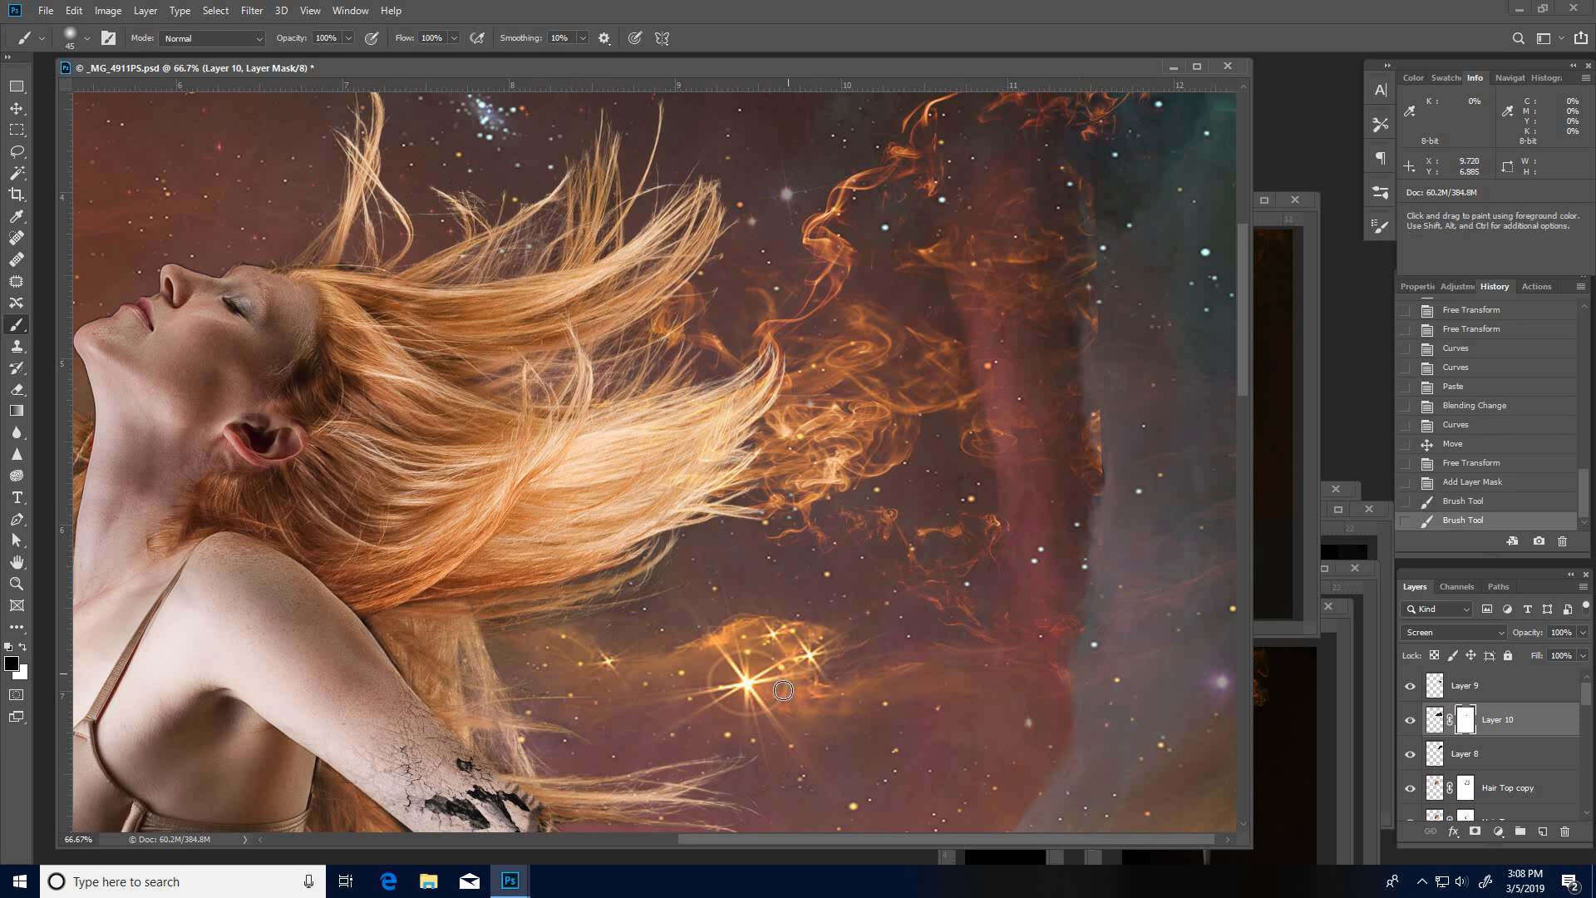
ctrl+alt+click(760, 574)
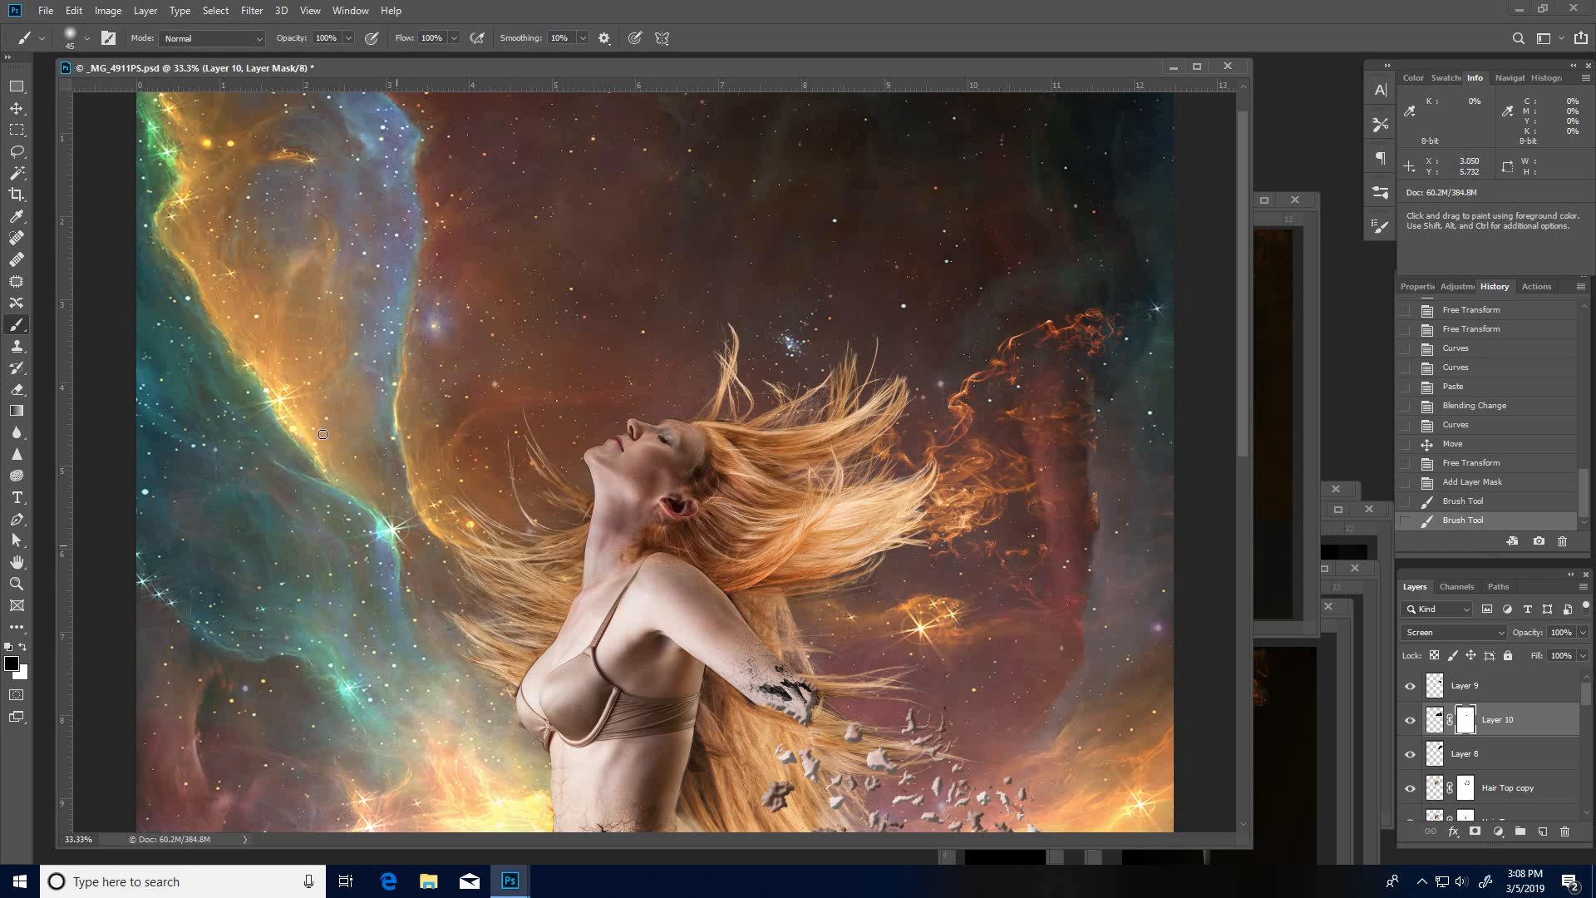
Step: Close the smoke photo IMG_1823.jpg without saving its changes
click(1273, 585)
click(1295, 201)
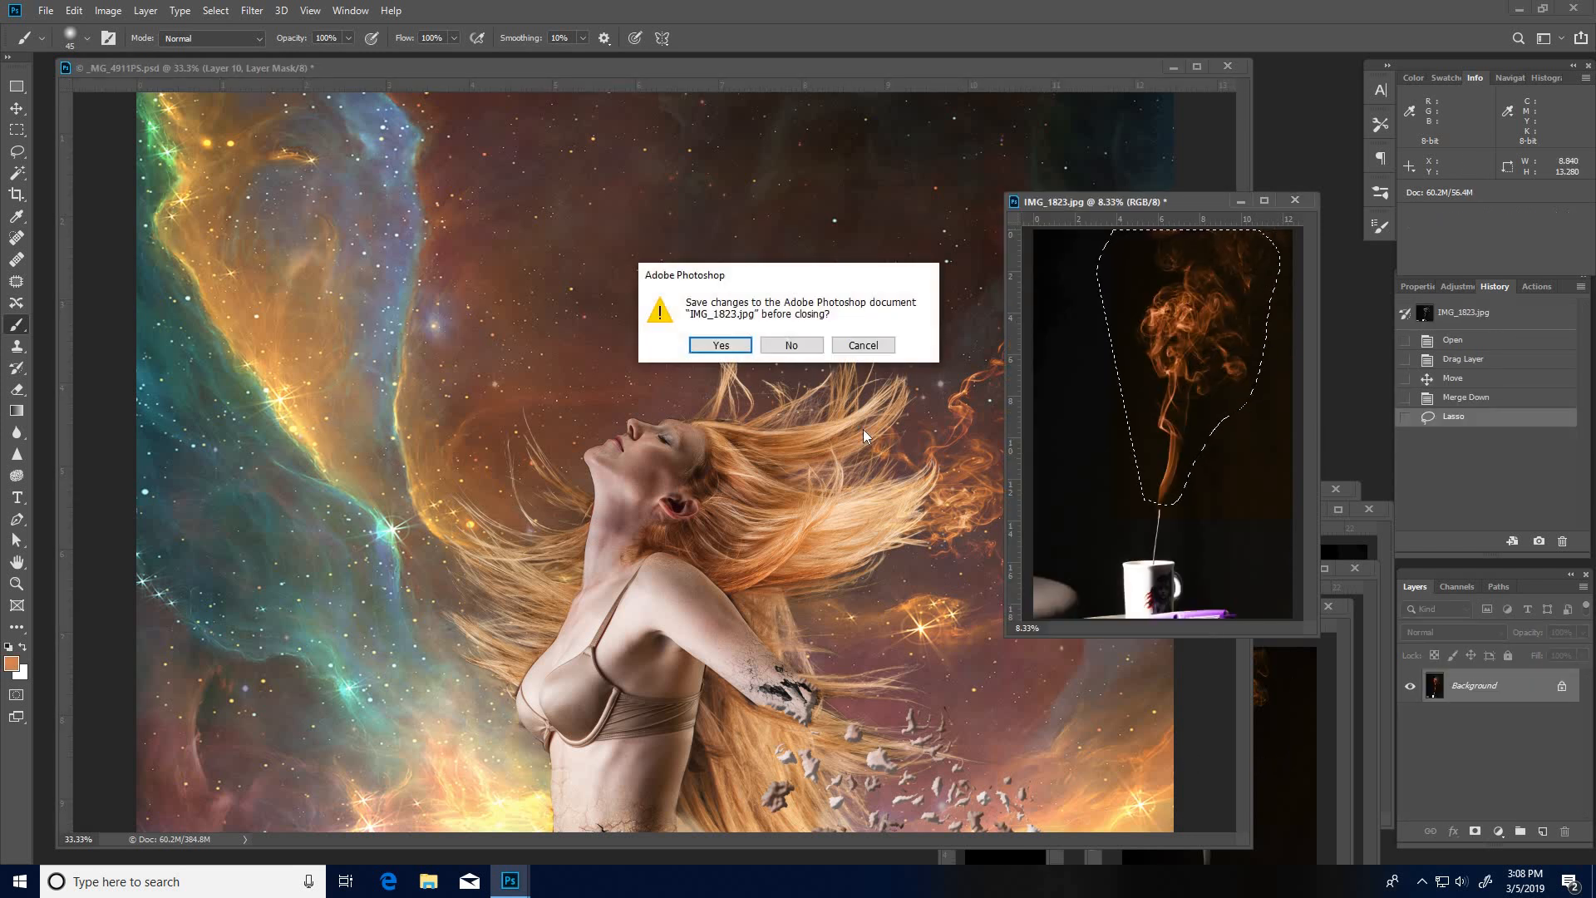
click(794, 345)
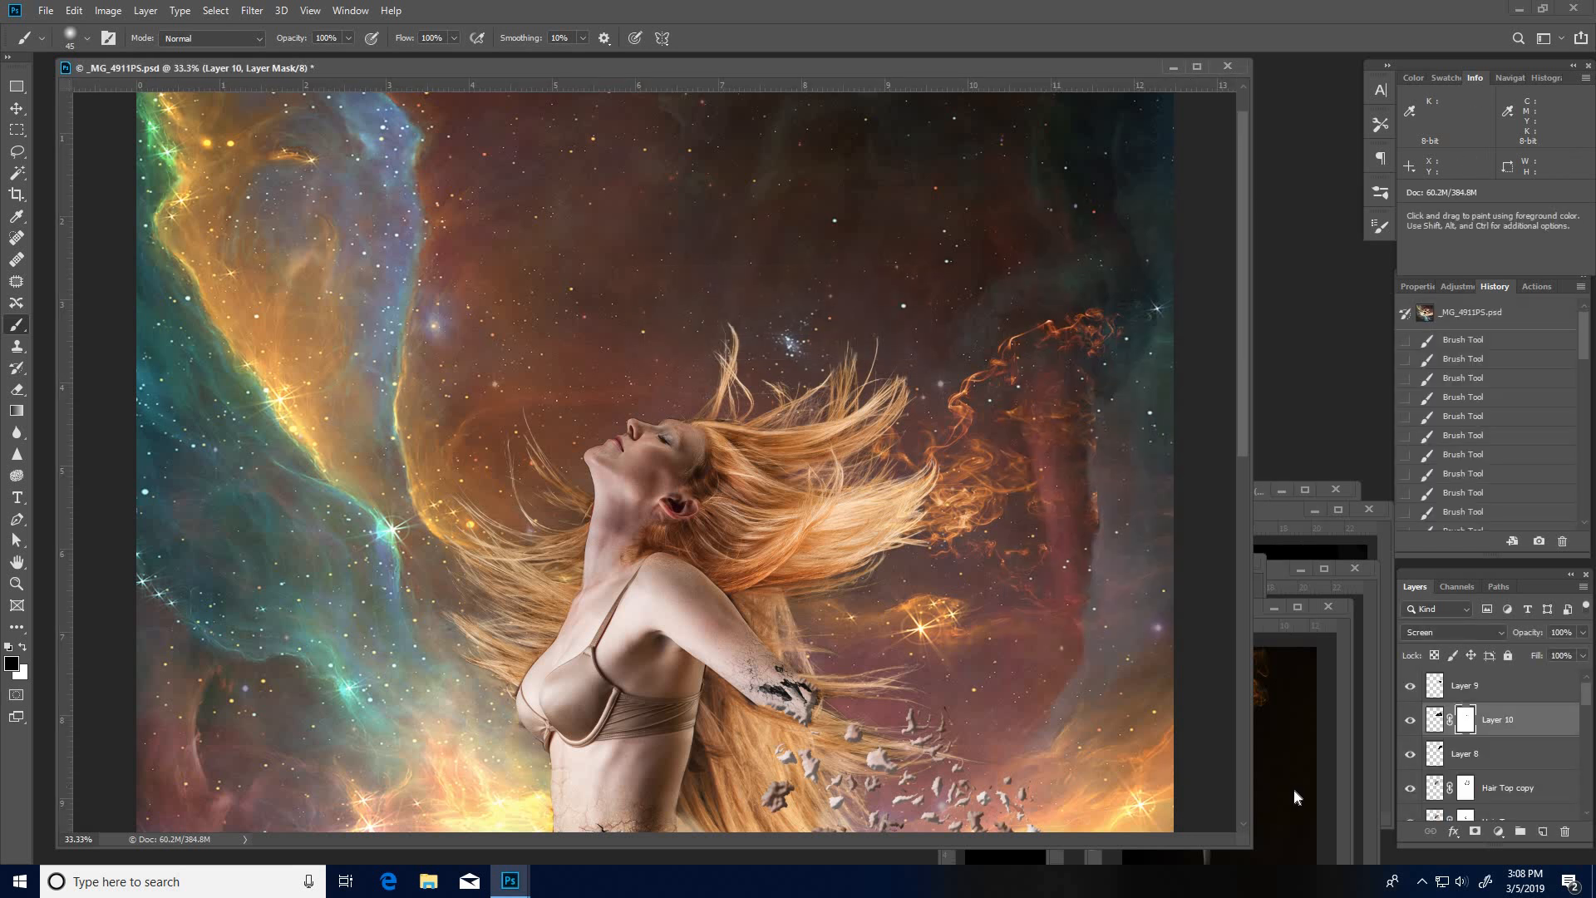
Step: Bring smoke_0135.jpg to the front and move its orange Color layer across to tint most of the smoke
click(1306, 760)
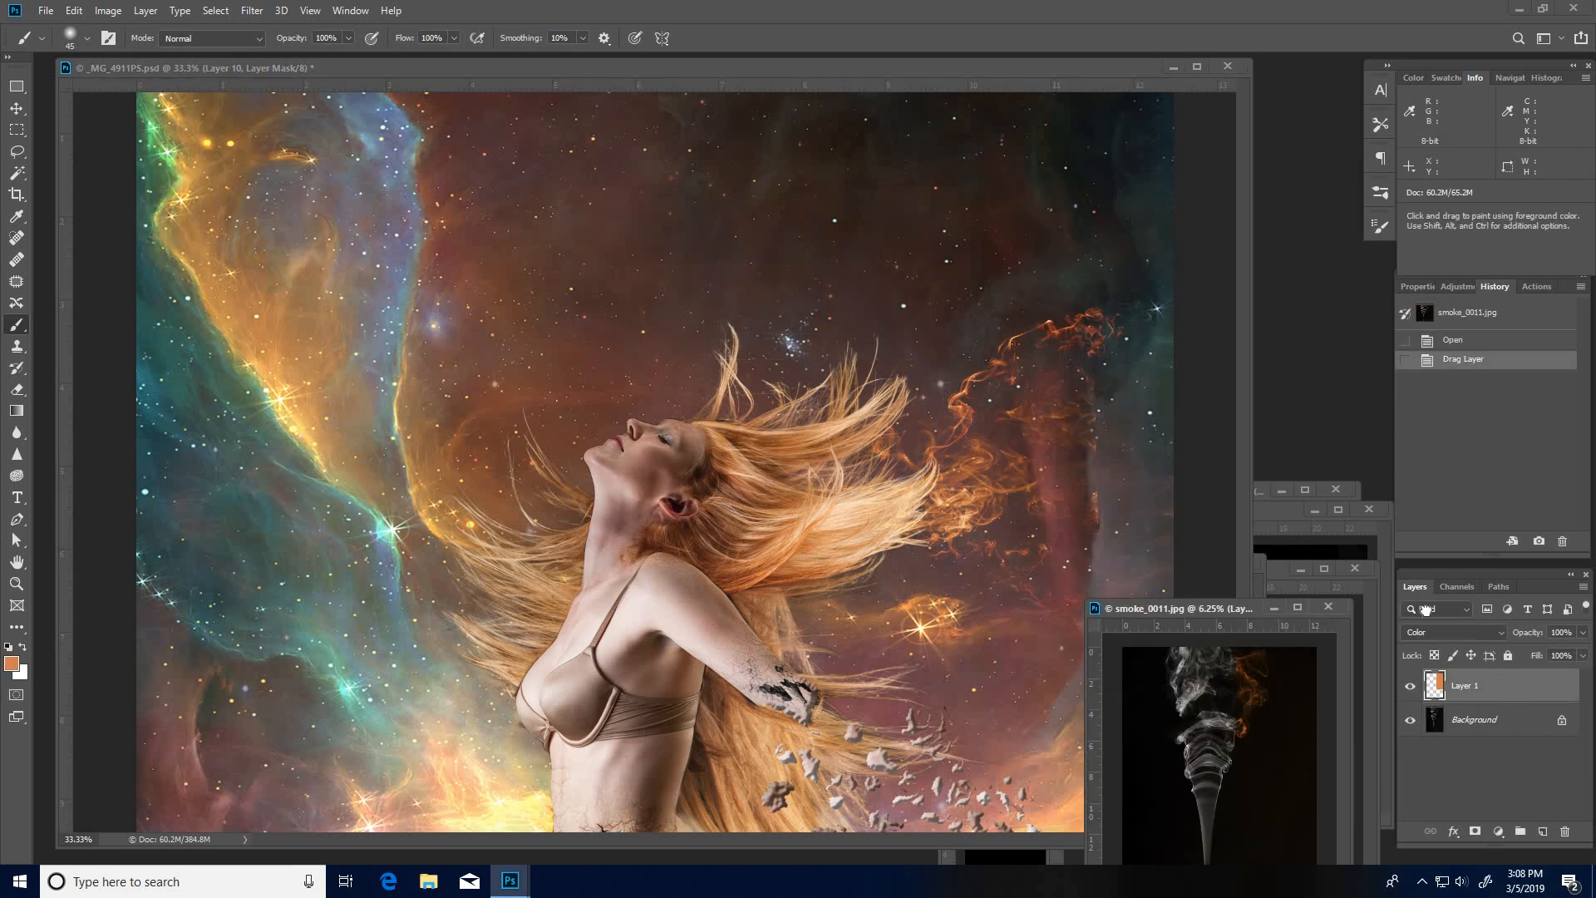
click(1342, 549)
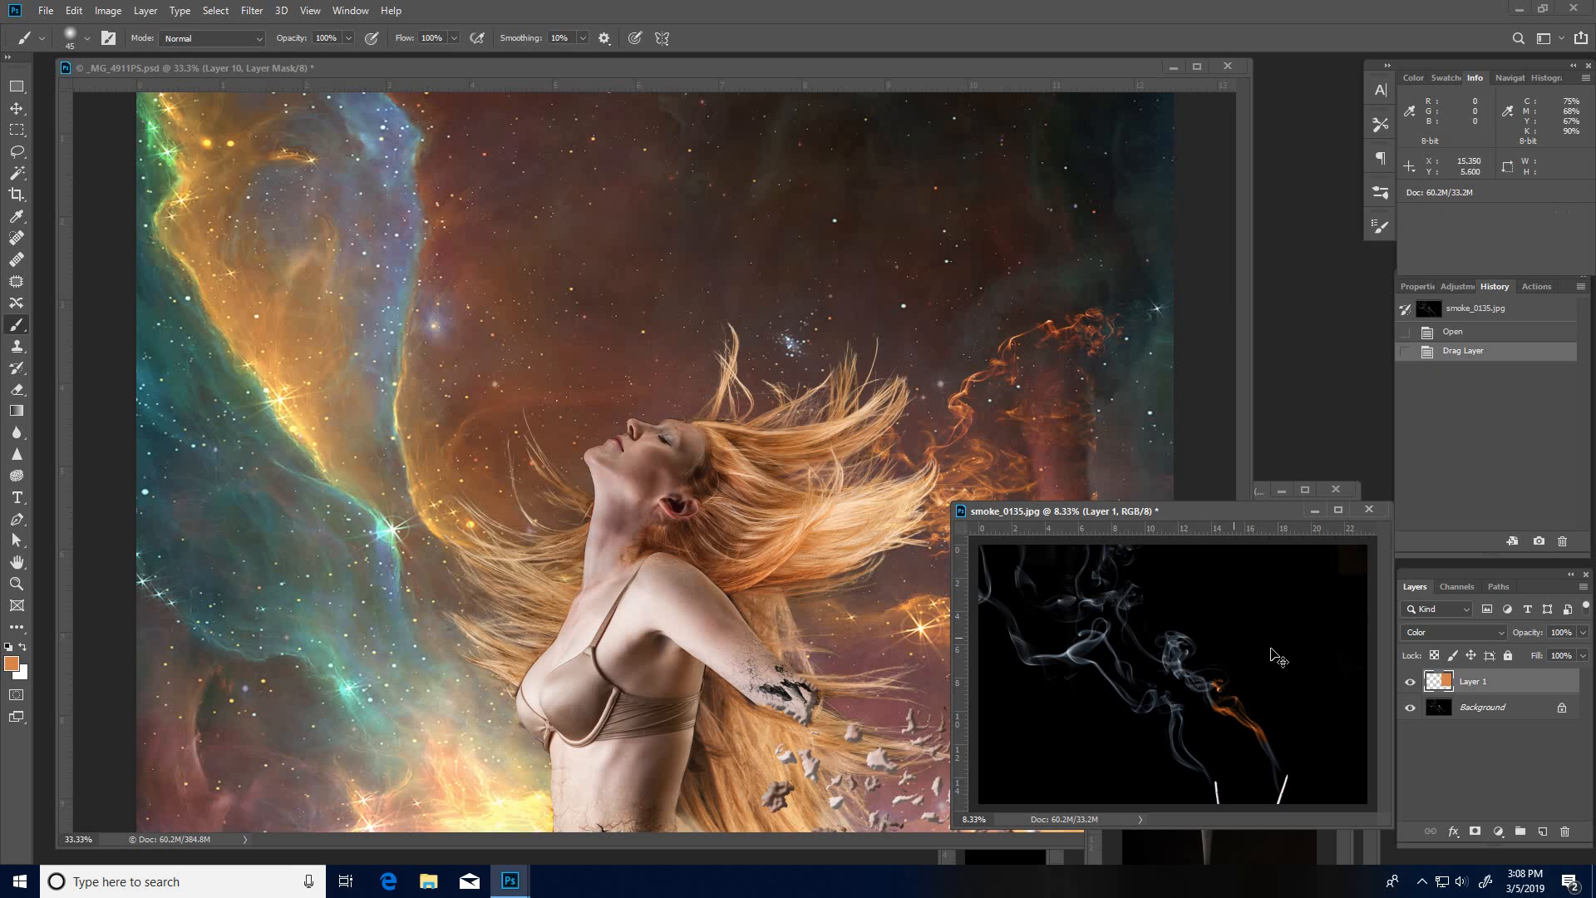
drag(1235, 656, 1083, 686)
drag(1233, 684, 1214, 674)
key(ctrl+minus)
key(ctrl+minus)
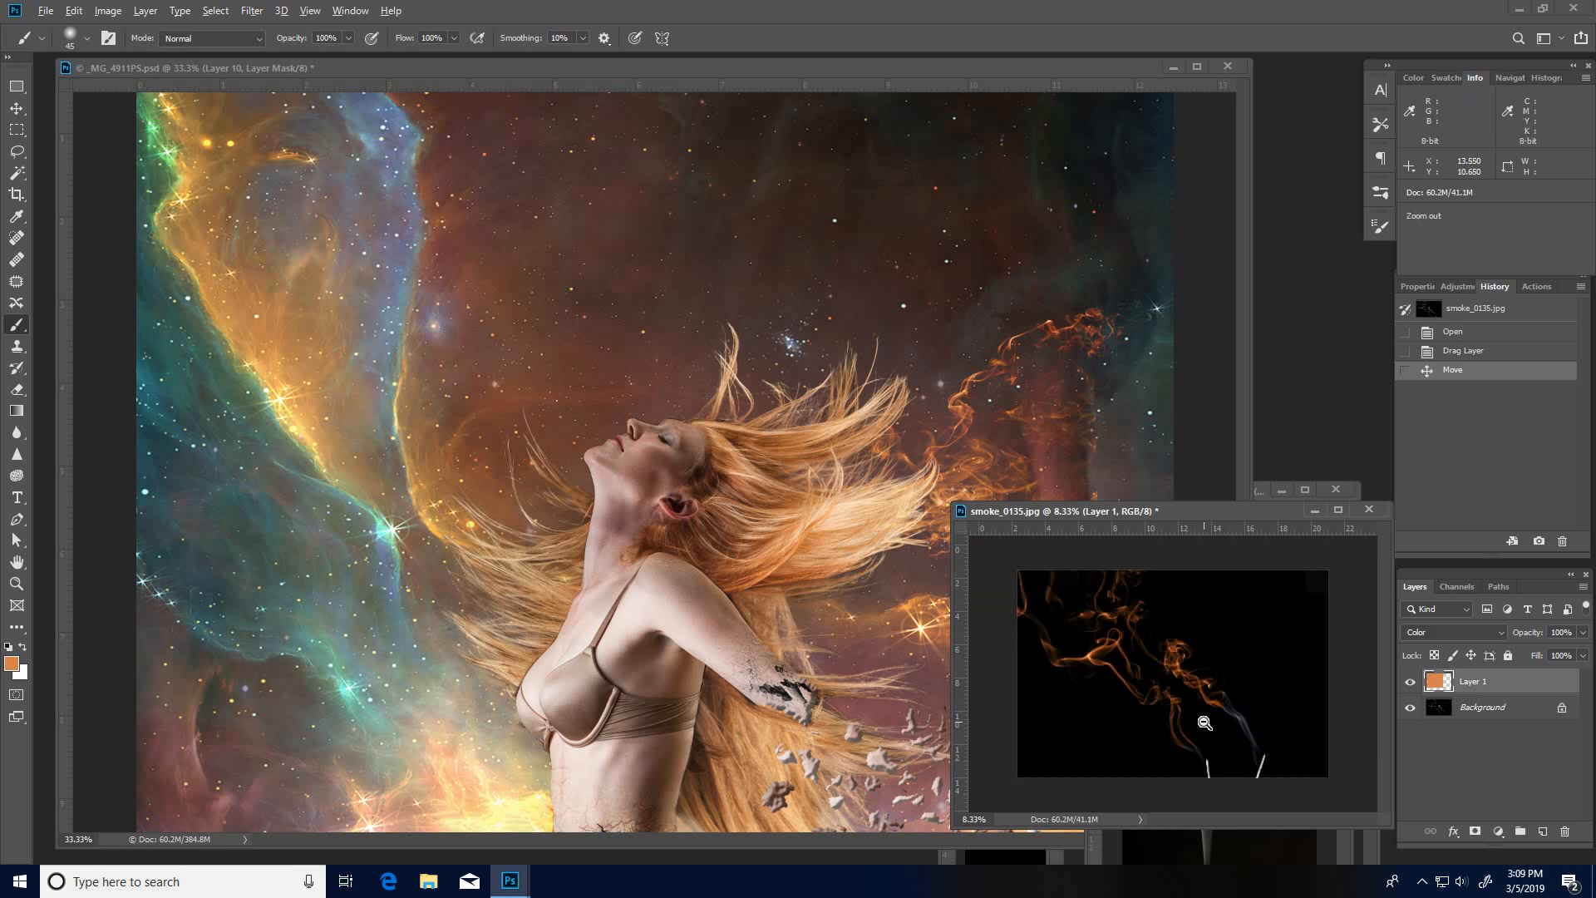
Step: Scale up and widen smoke_0135.jpg's orange Color layer so it covers all of the smoke, and apply the transform
key(ctrl+t)
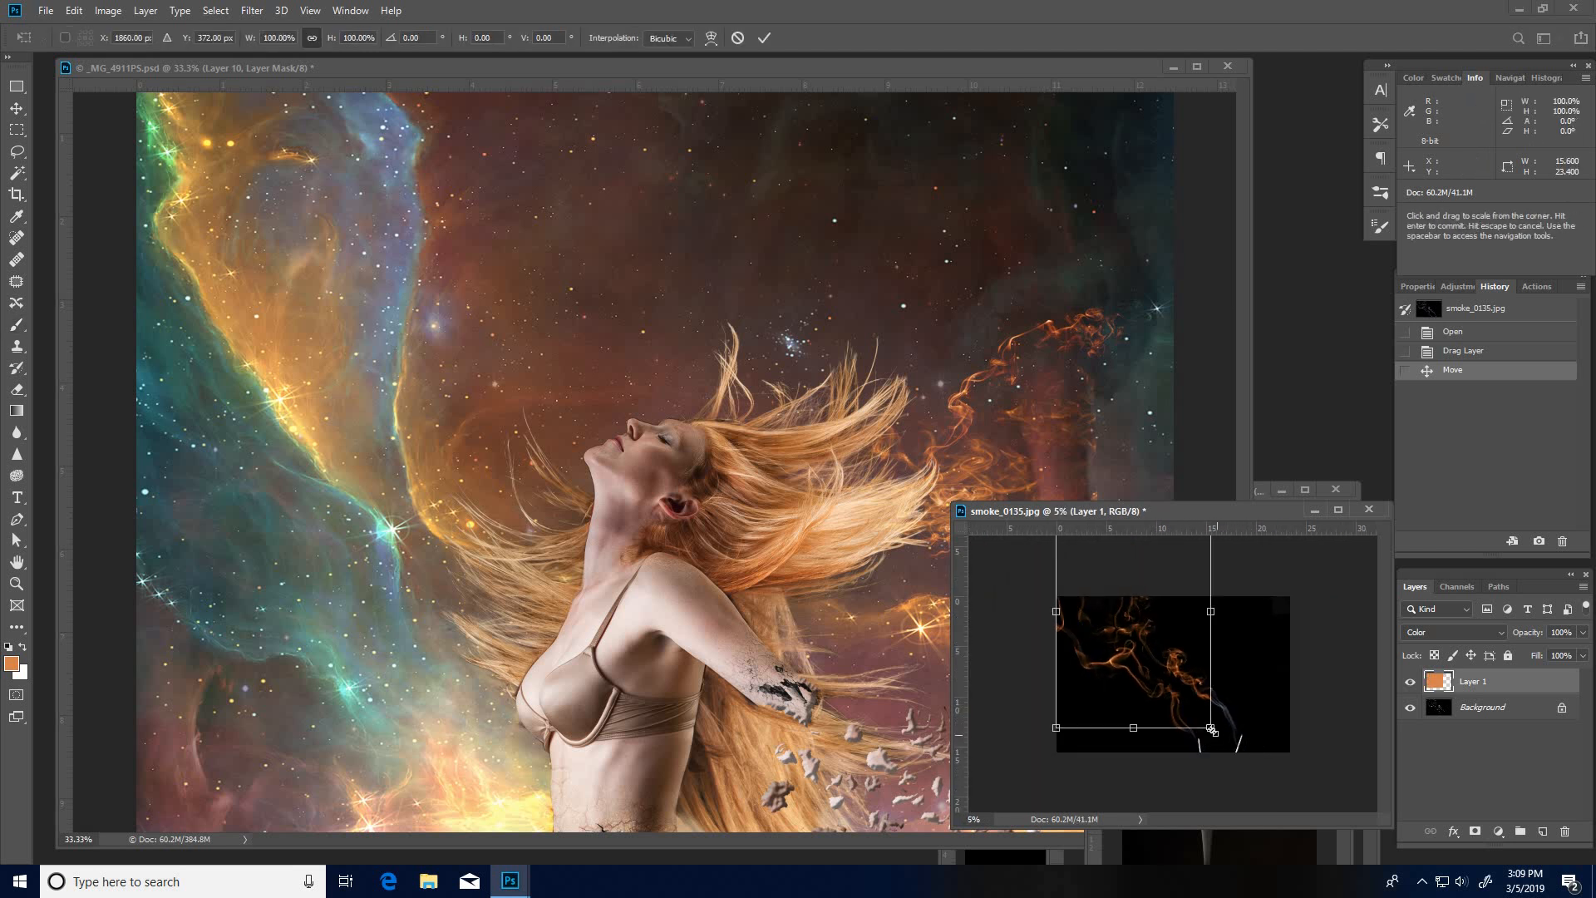
drag(1247, 742, 1297, 797)
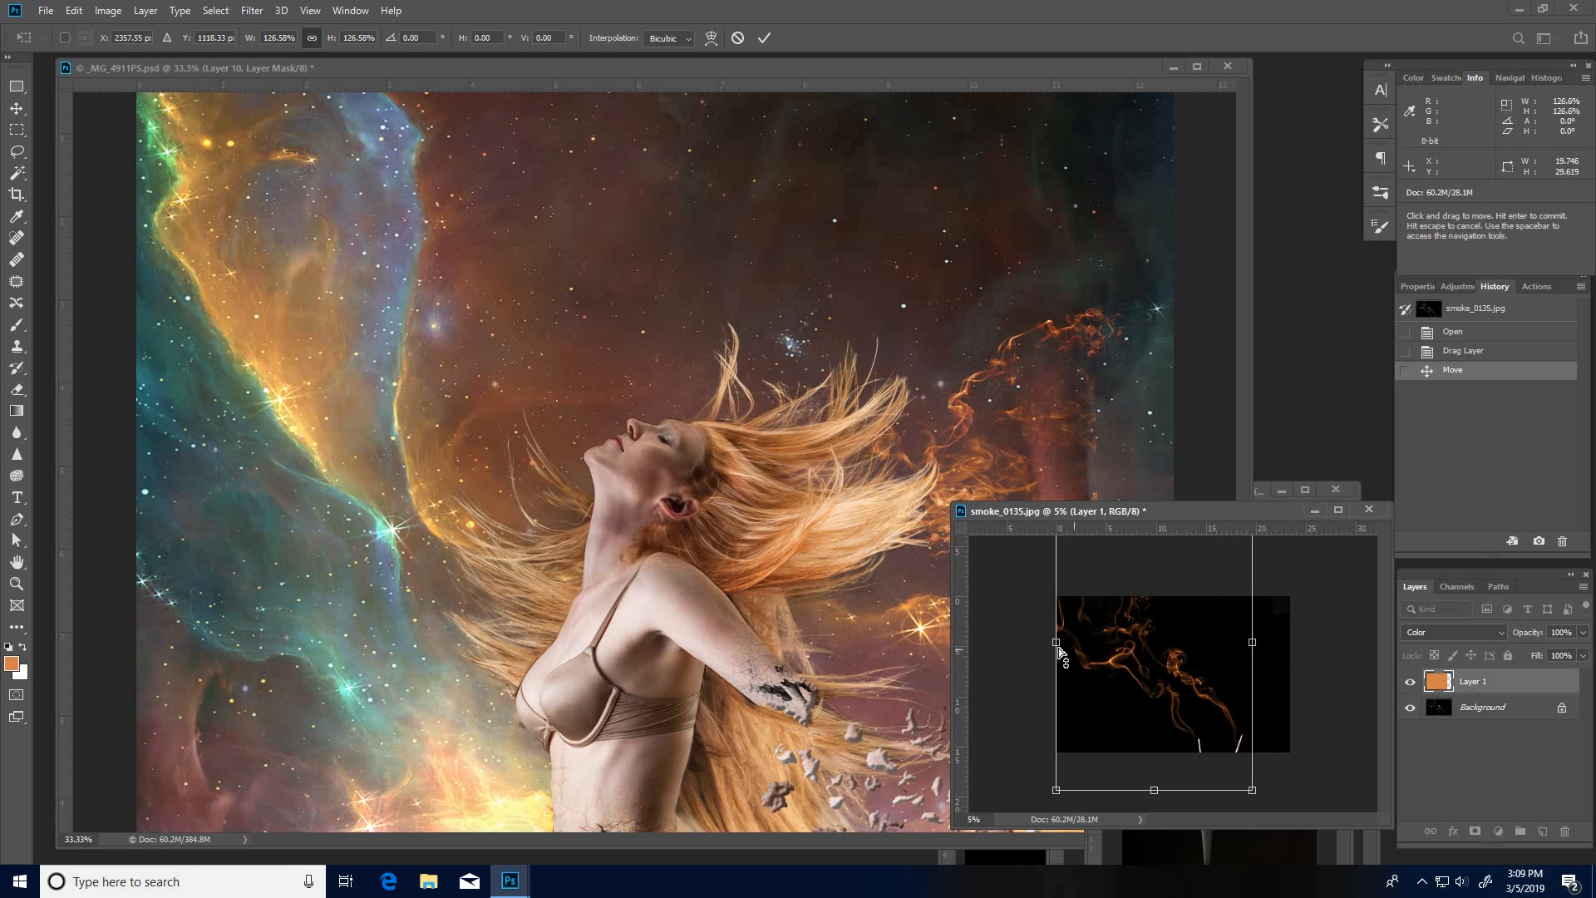
drag(1054, 643, 1037, 645)
key(Return)
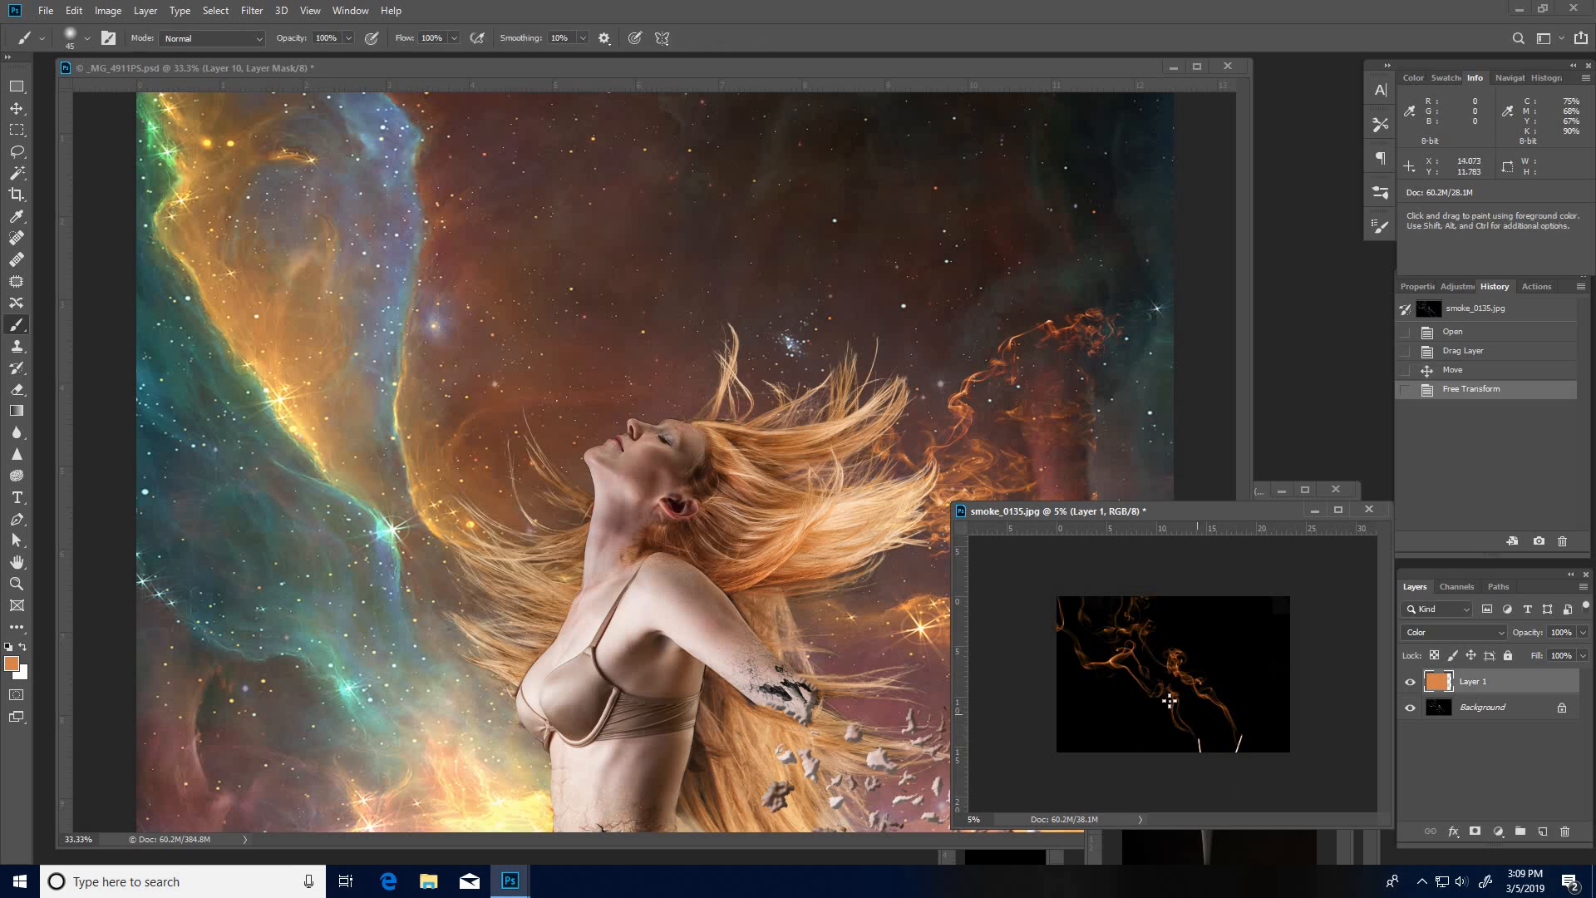
Step: Move and enlarge the smoke_0135.jpg window to show the smoke, and merge the orange Color layer down into the Background
scroll(1169, 701, up, 3)
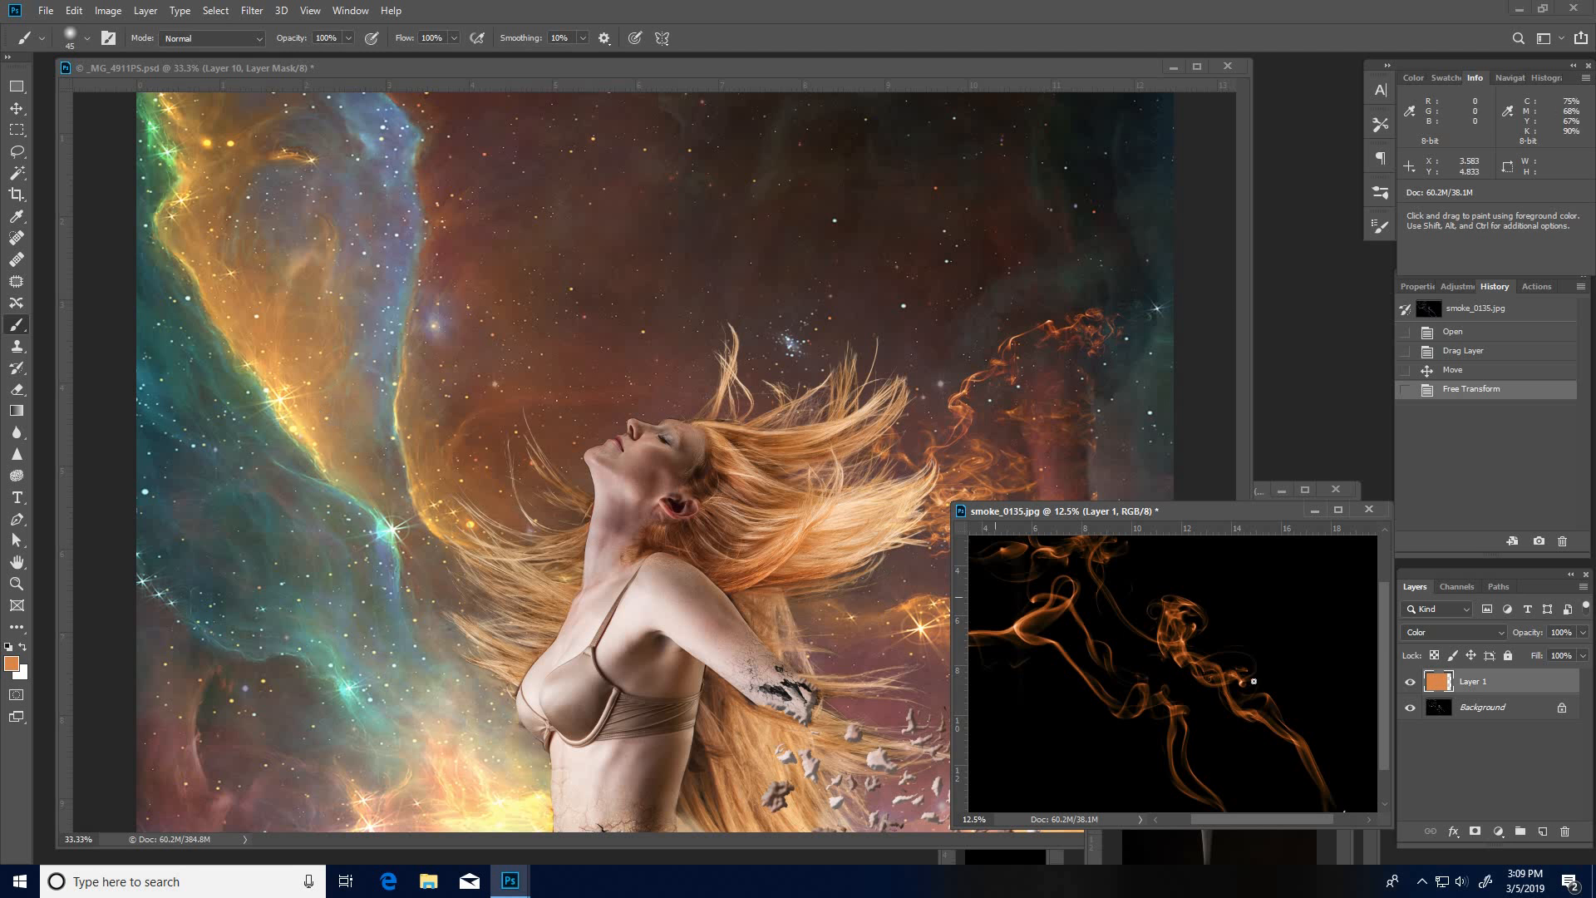
drag(1206, 510, 1134, 342)
drag(1066, 224, 1041, 190)
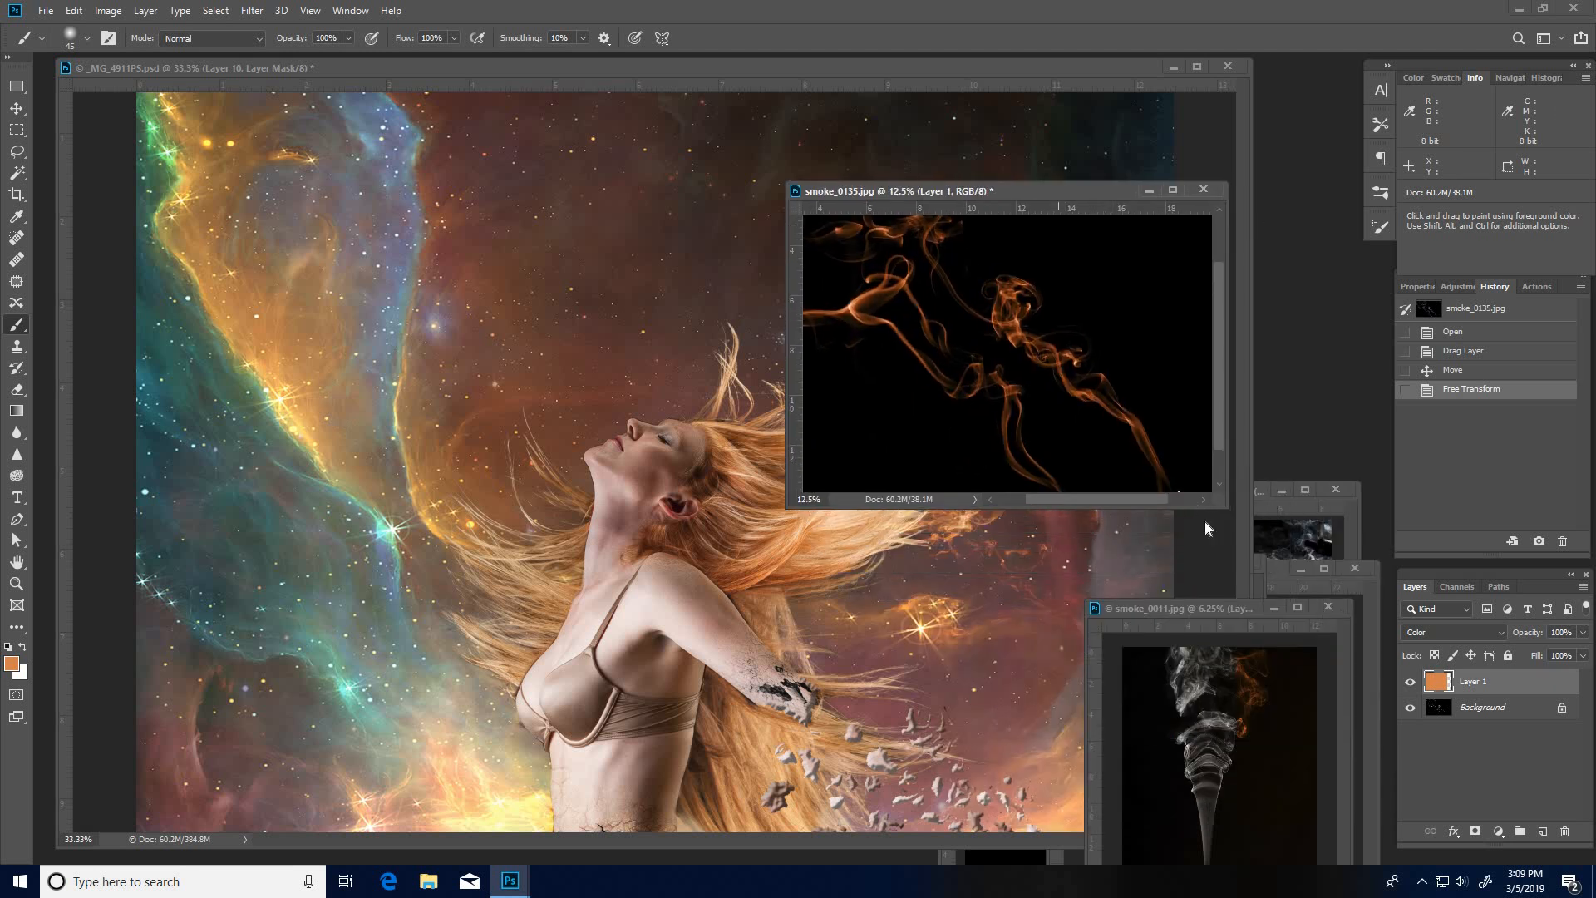
drag(1307, 604, 1326, 665)
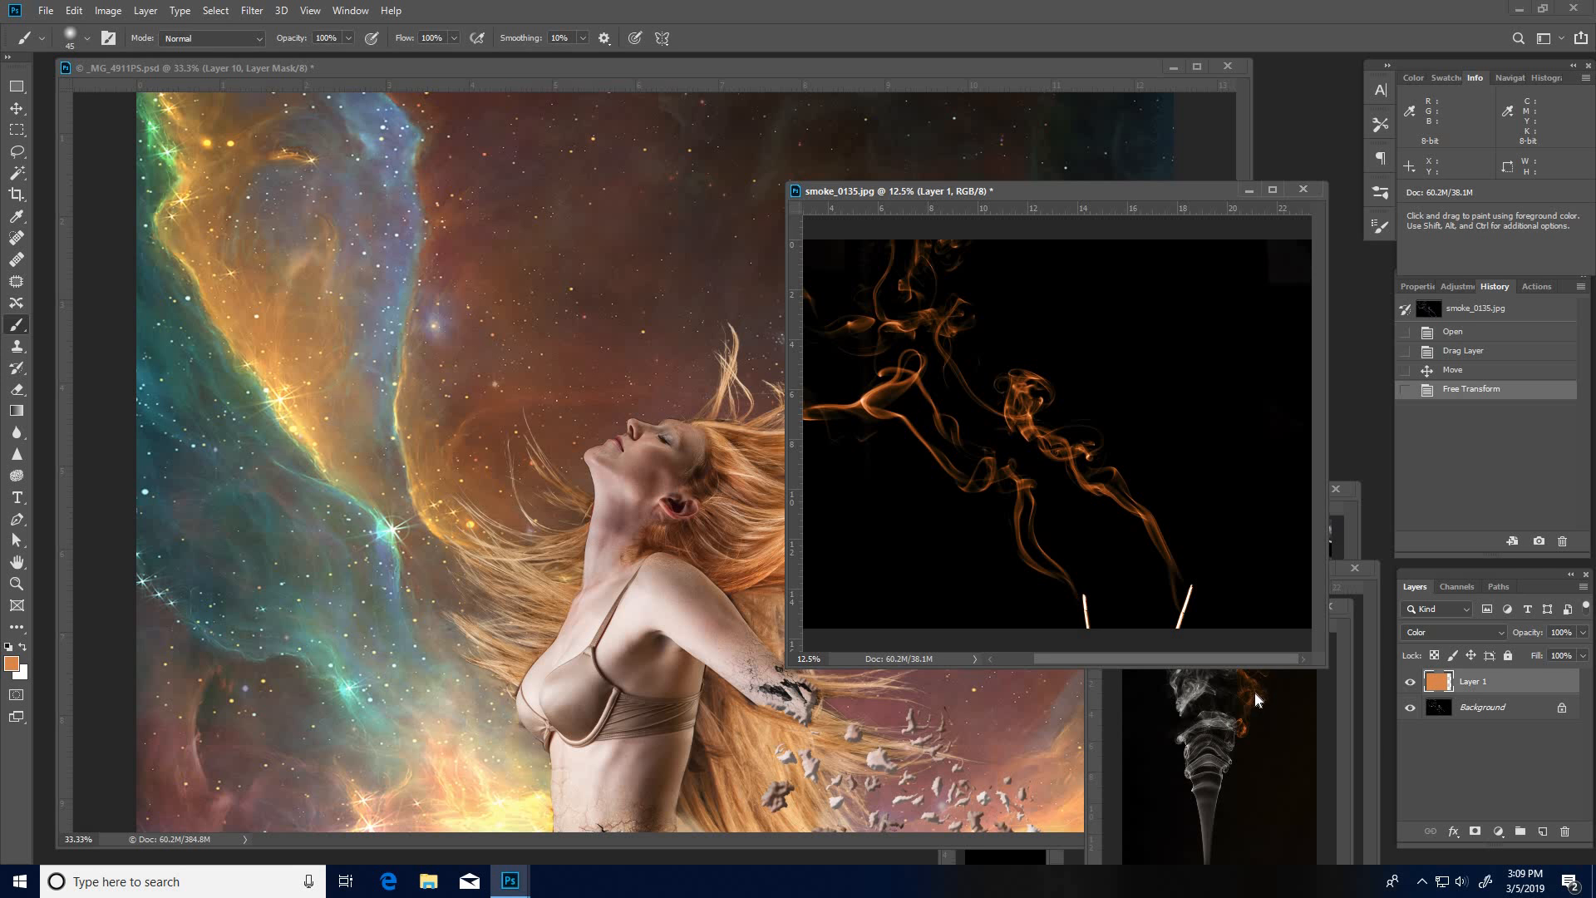
key(ctrl+e)
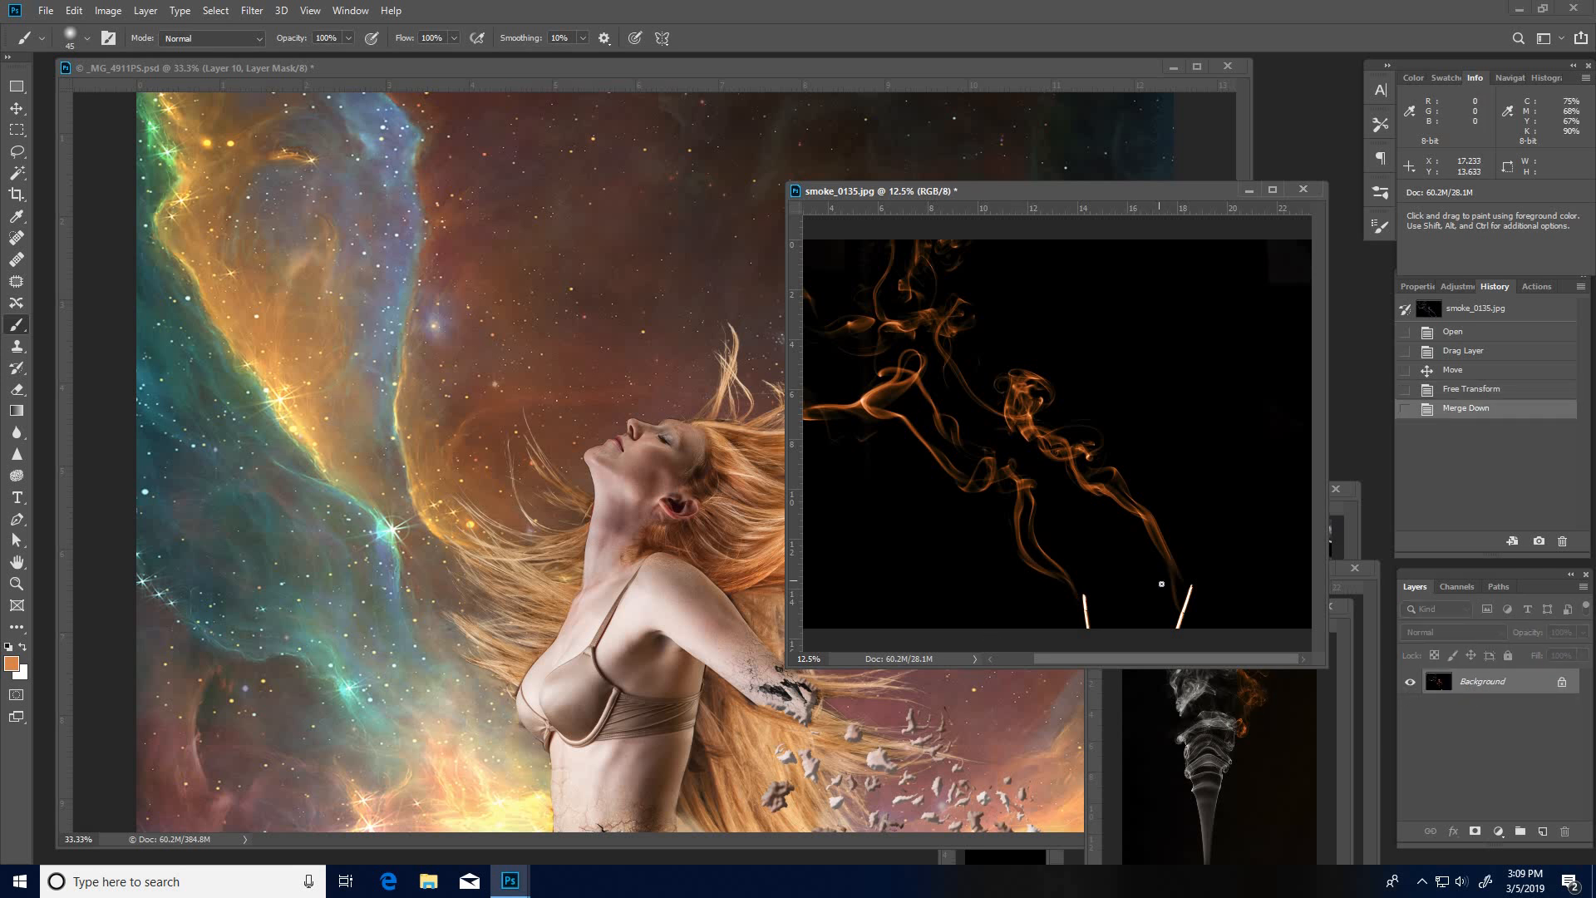
Step: Lasso the orange smoke without the sticks below it and copy it into _MG_4911PS.psd above Layer 10
key(l)
mouse_move(1196, 548)
mouse_down()
mouse_move(1055, 314)
mouse_move(962, 218)
mouse_move(817, 242)
mouse_move(799, 319)
mouse_move(813, 346)
mouse_up()
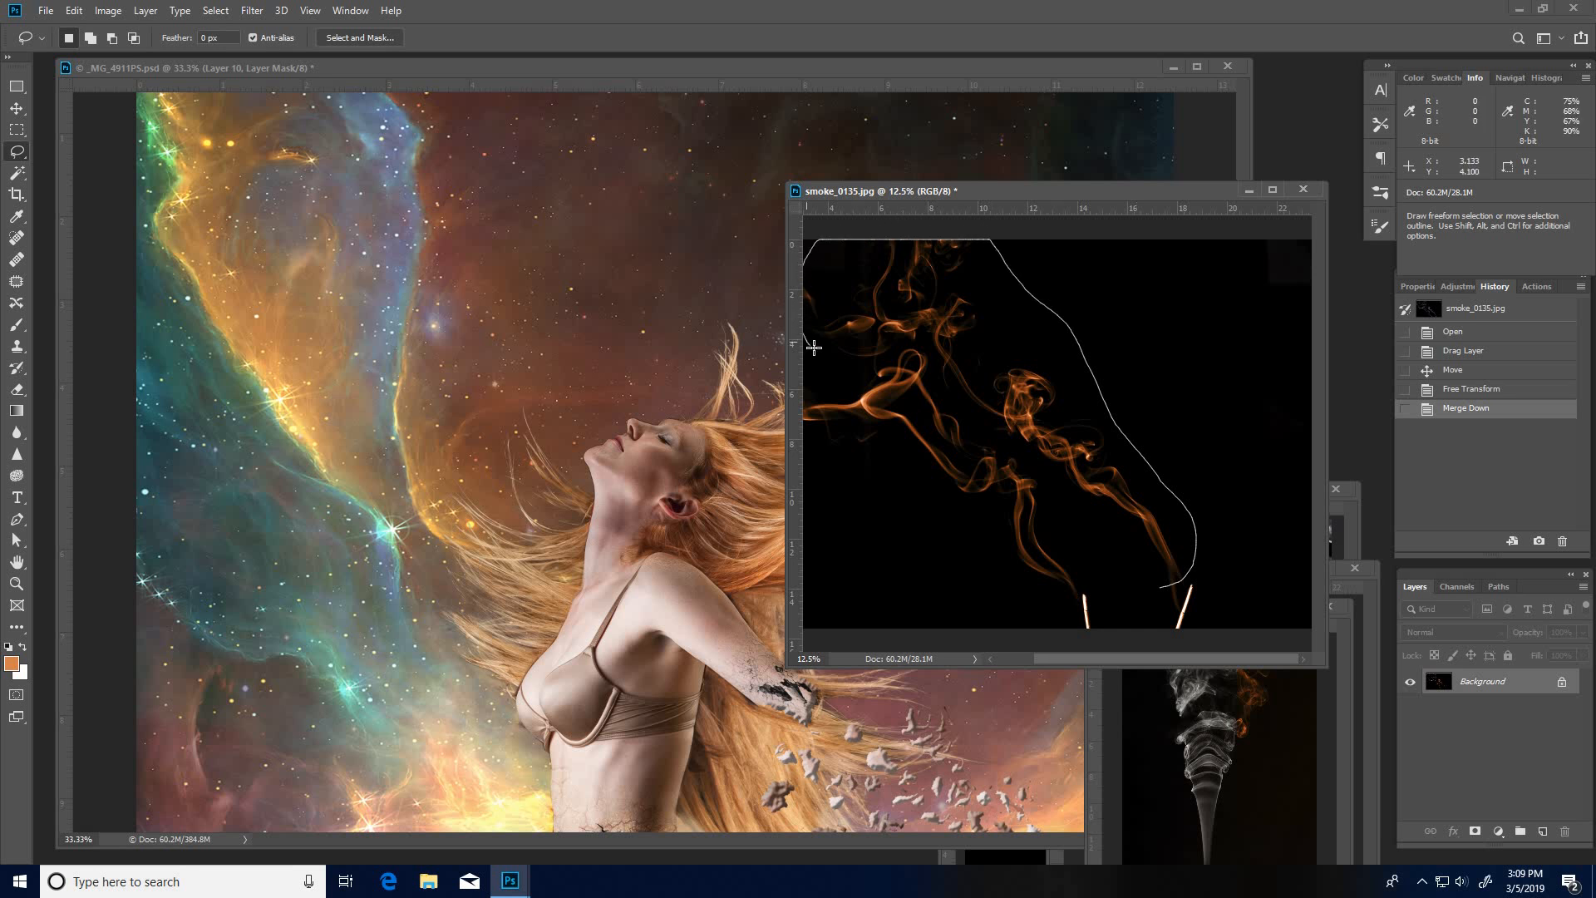
mouse_move(800, 408)
mouse_down()
mouse_move(934, 599)
mouse_move(1024, 610)
mouse_move(1160, 594)
mouse_up()
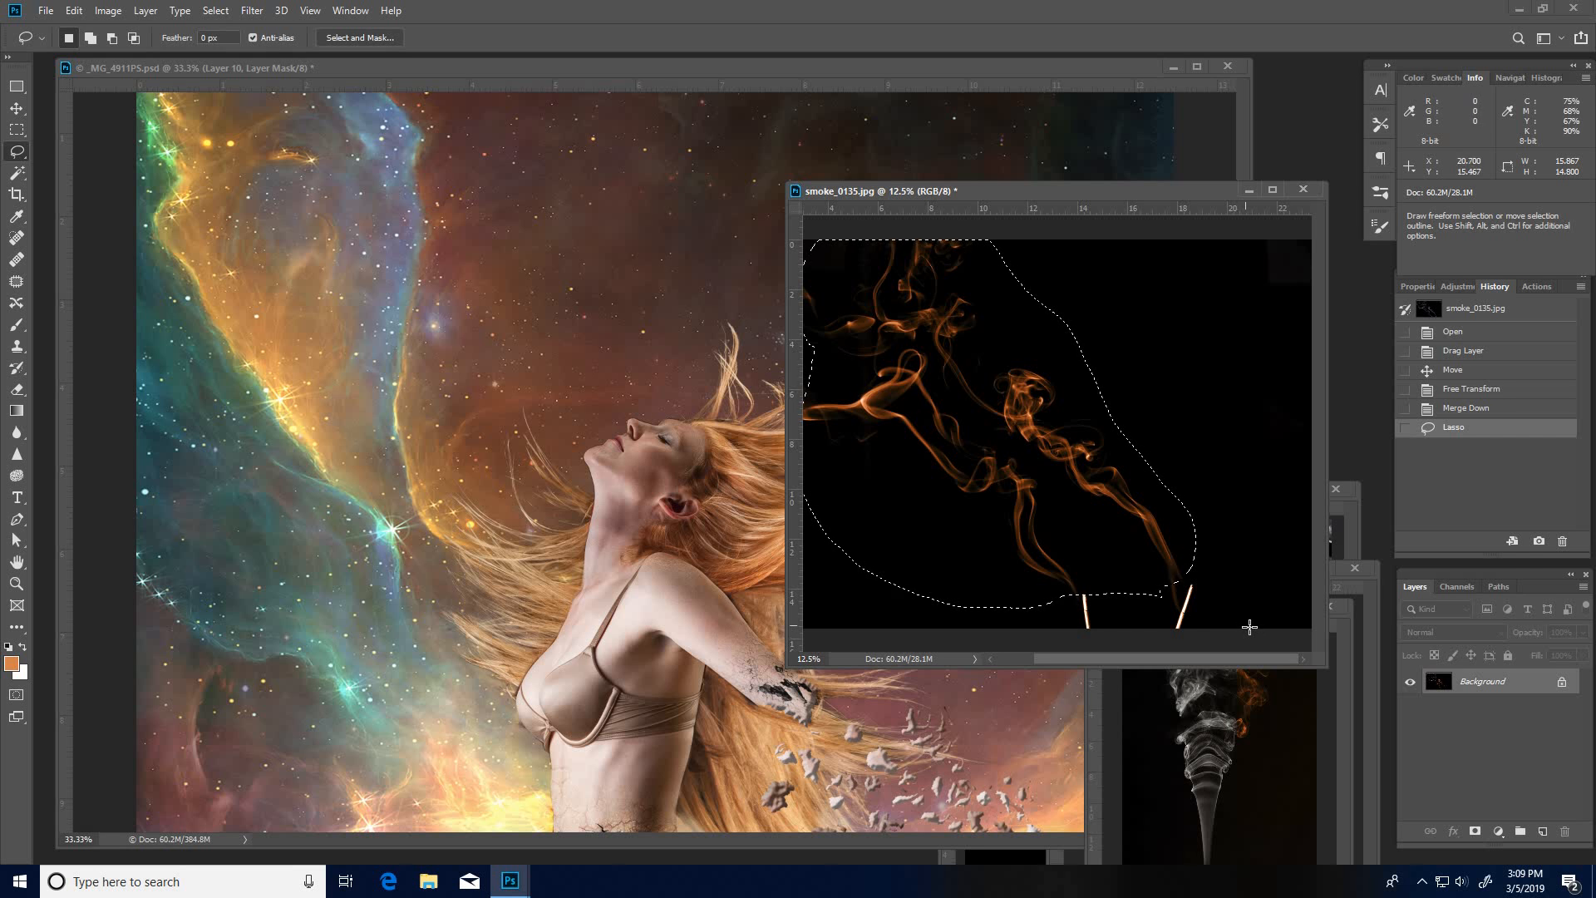
mouse_move(1065, 539)
mouse_down()
mouse_move(502, 521)
mouse_move(515, 524)
mouse_up()
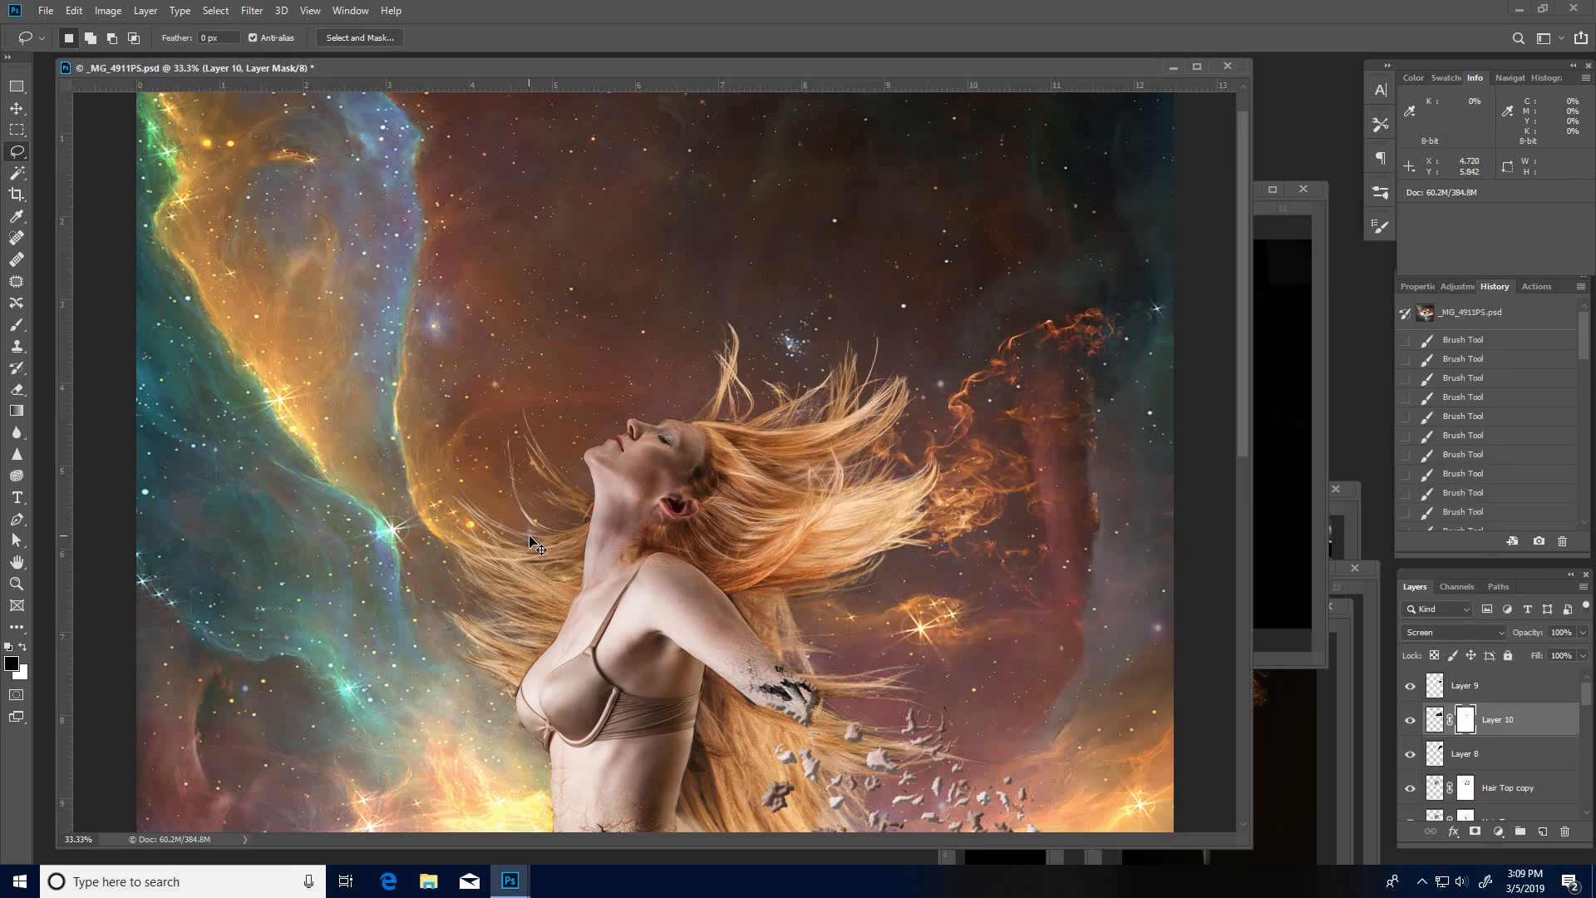
key(ctrl+v)
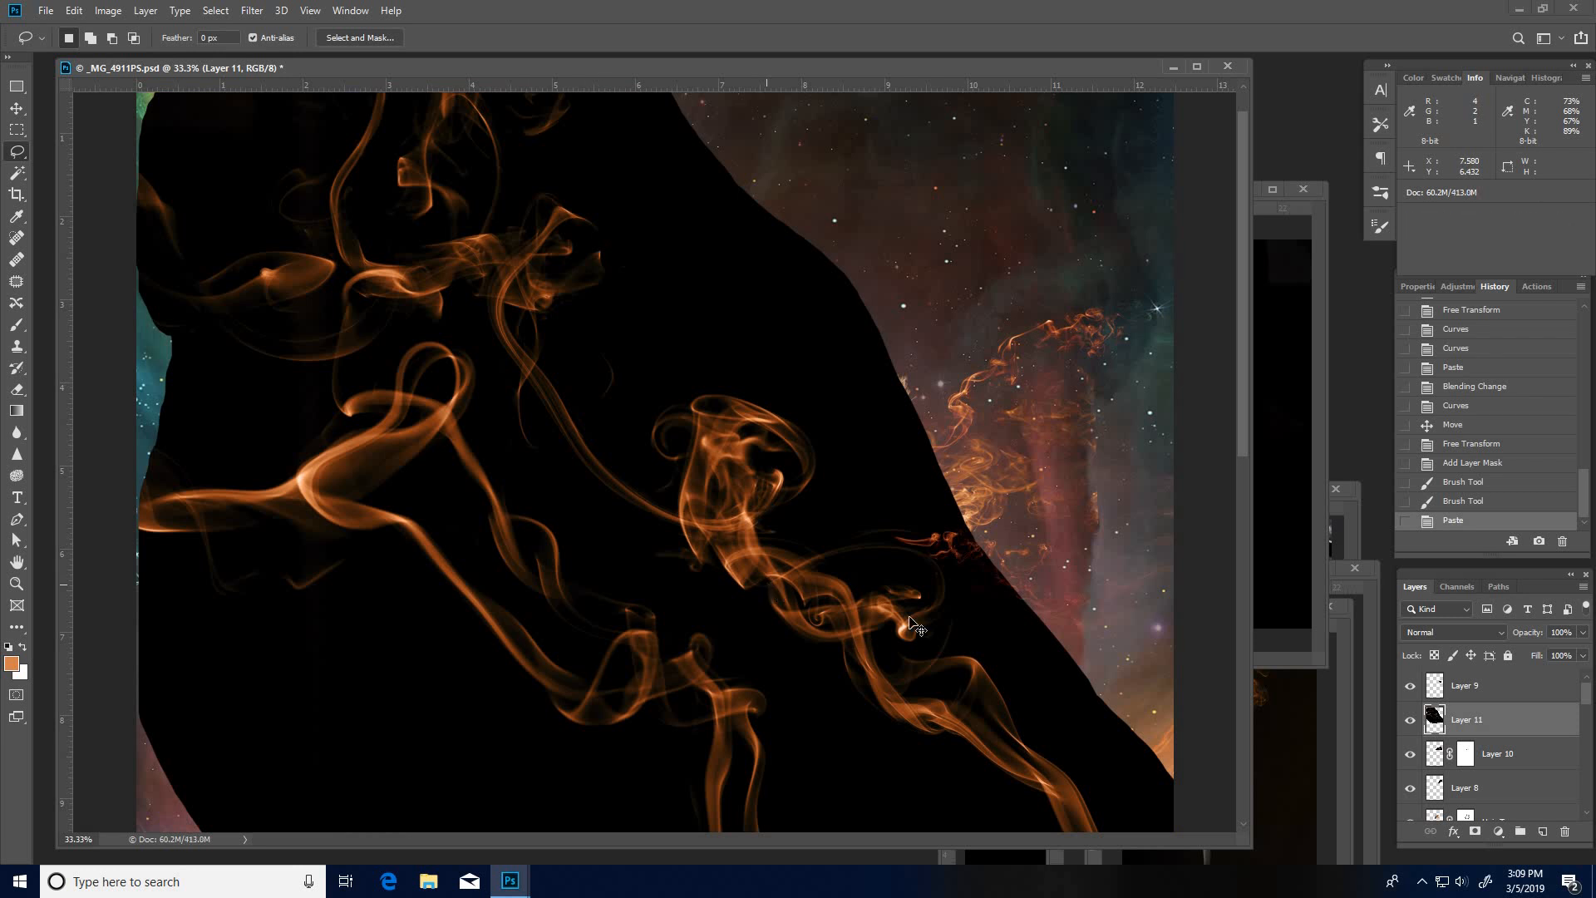
Step: Set the pasted smoke layer to Screen and scale it to about 33%, placing it over the nebula near the hair behind her neck
click(1501, 633)
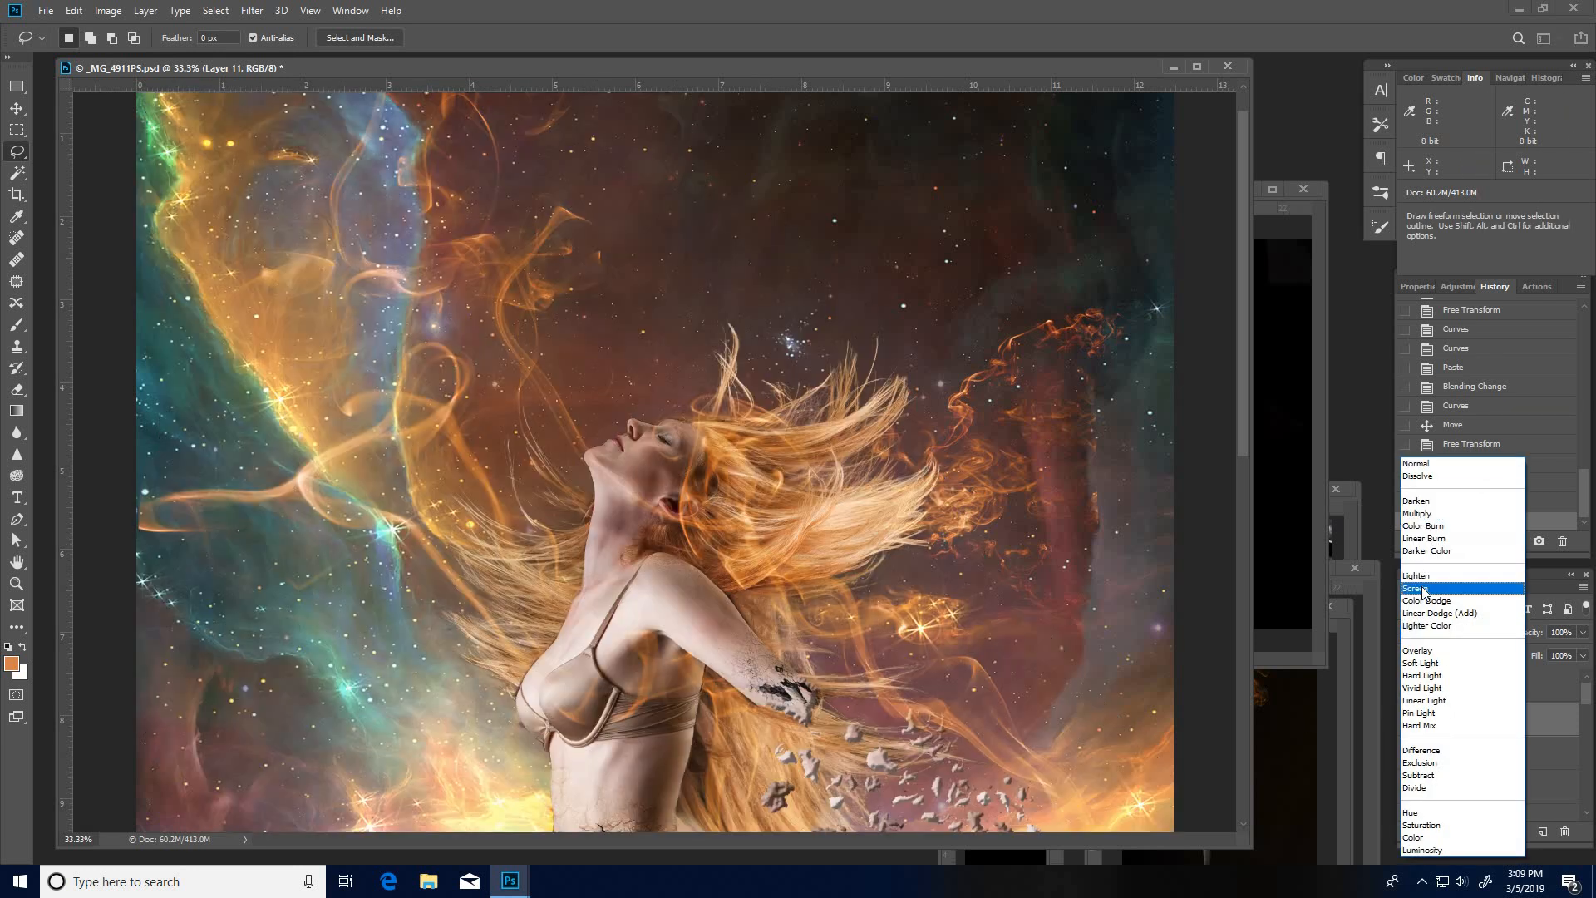
click(1418, 588)
key(ctrl+minus)
key(ctrl+minus)
key(ctrl+minus)
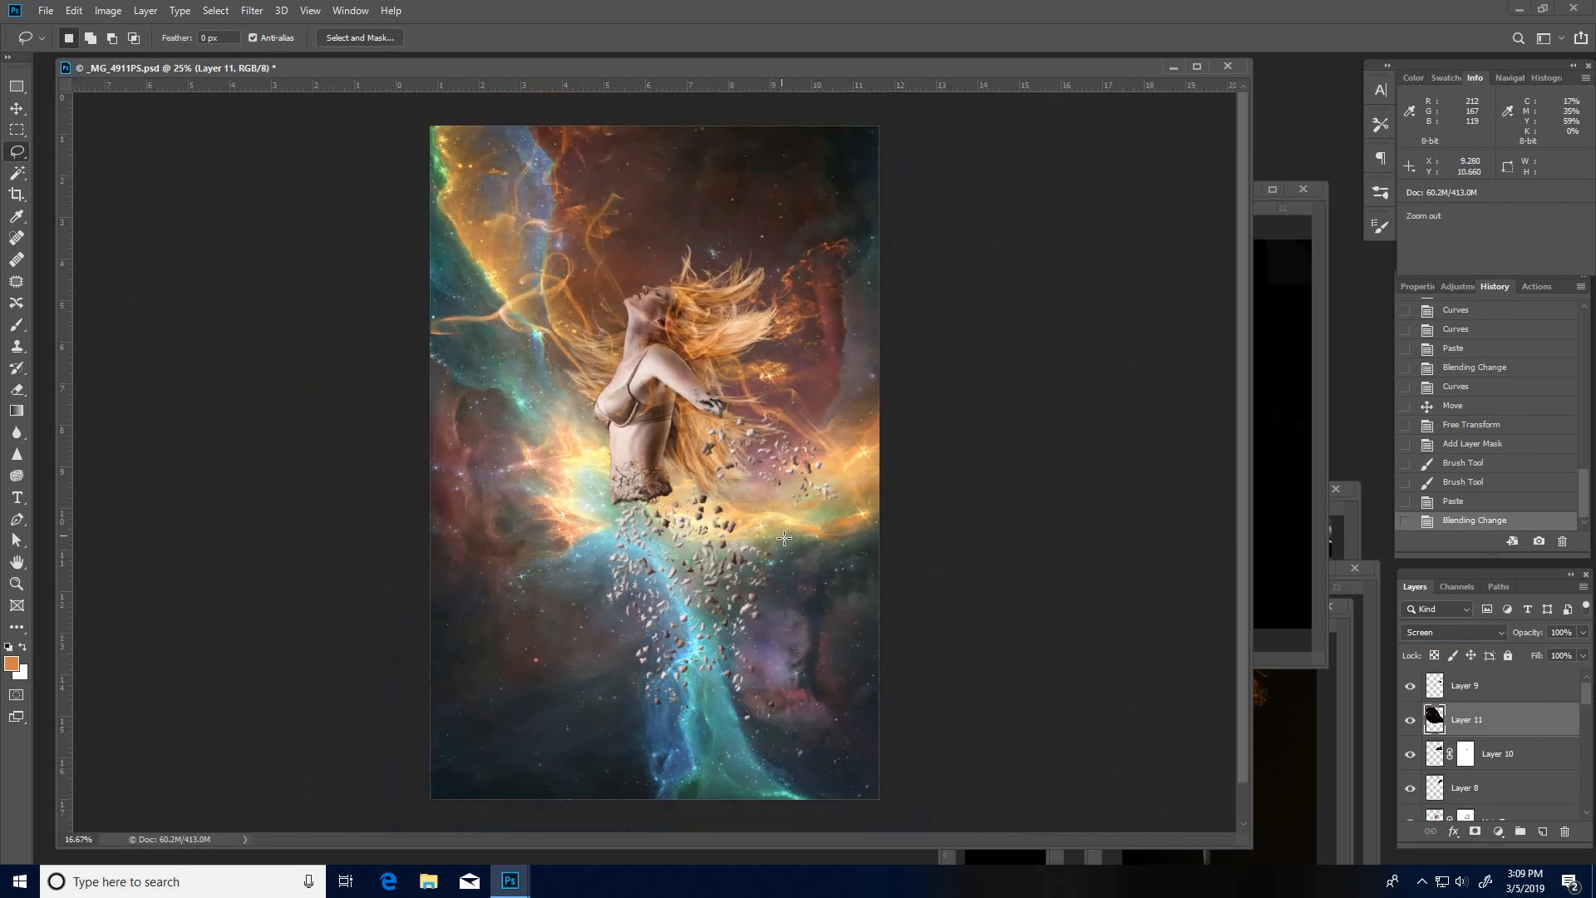
key(ctrl+t)
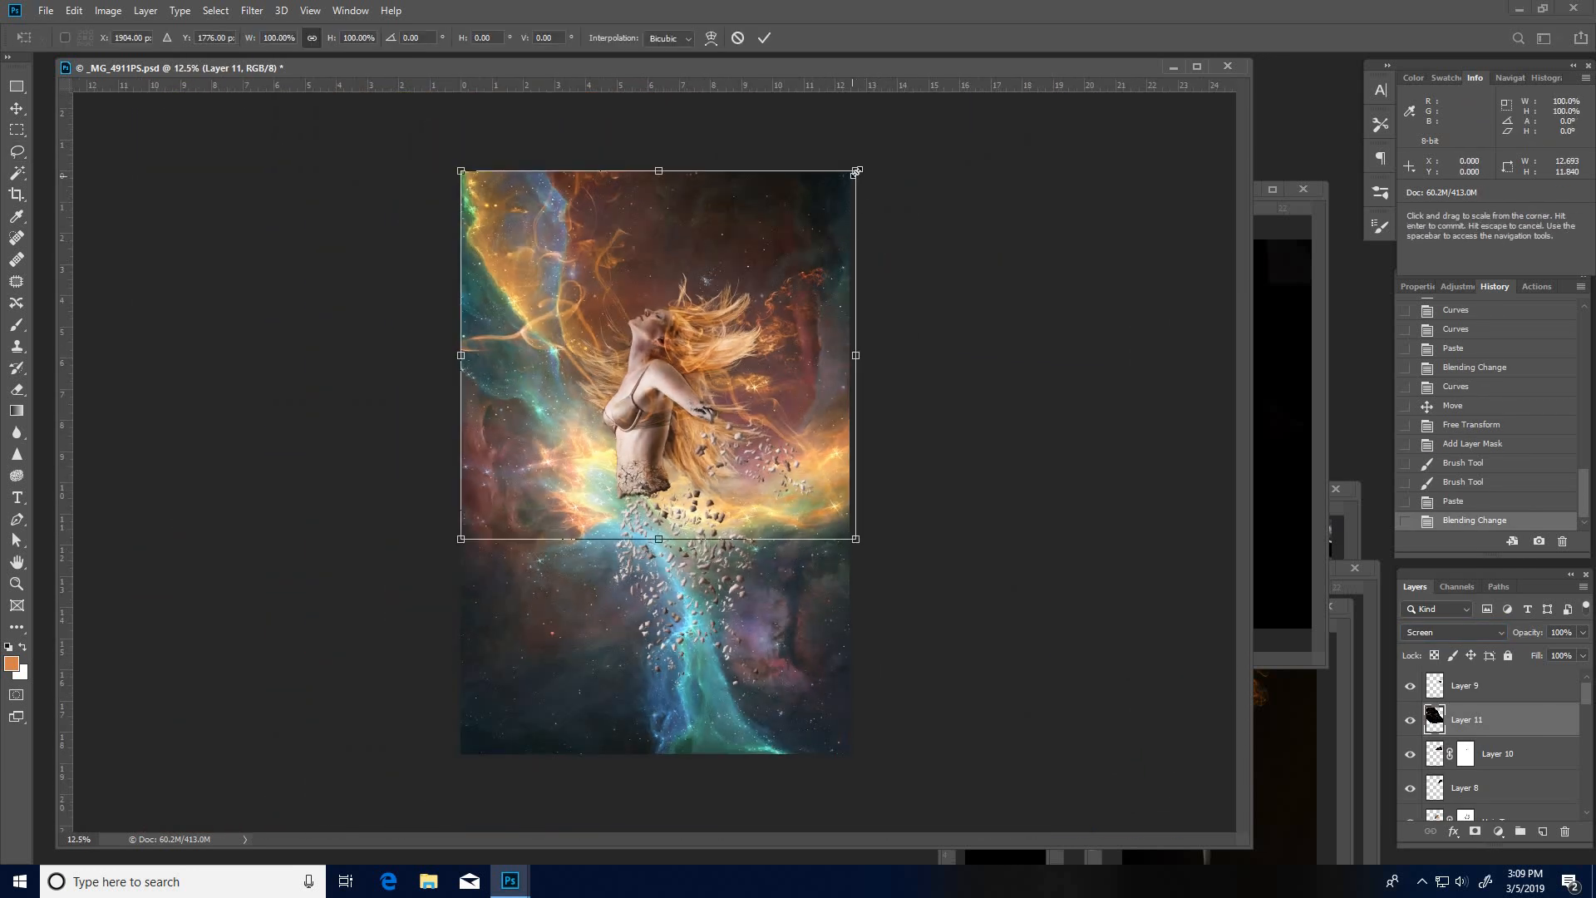
drag(765, 227, 574, 387)
scroll(643, 417, up, 5)
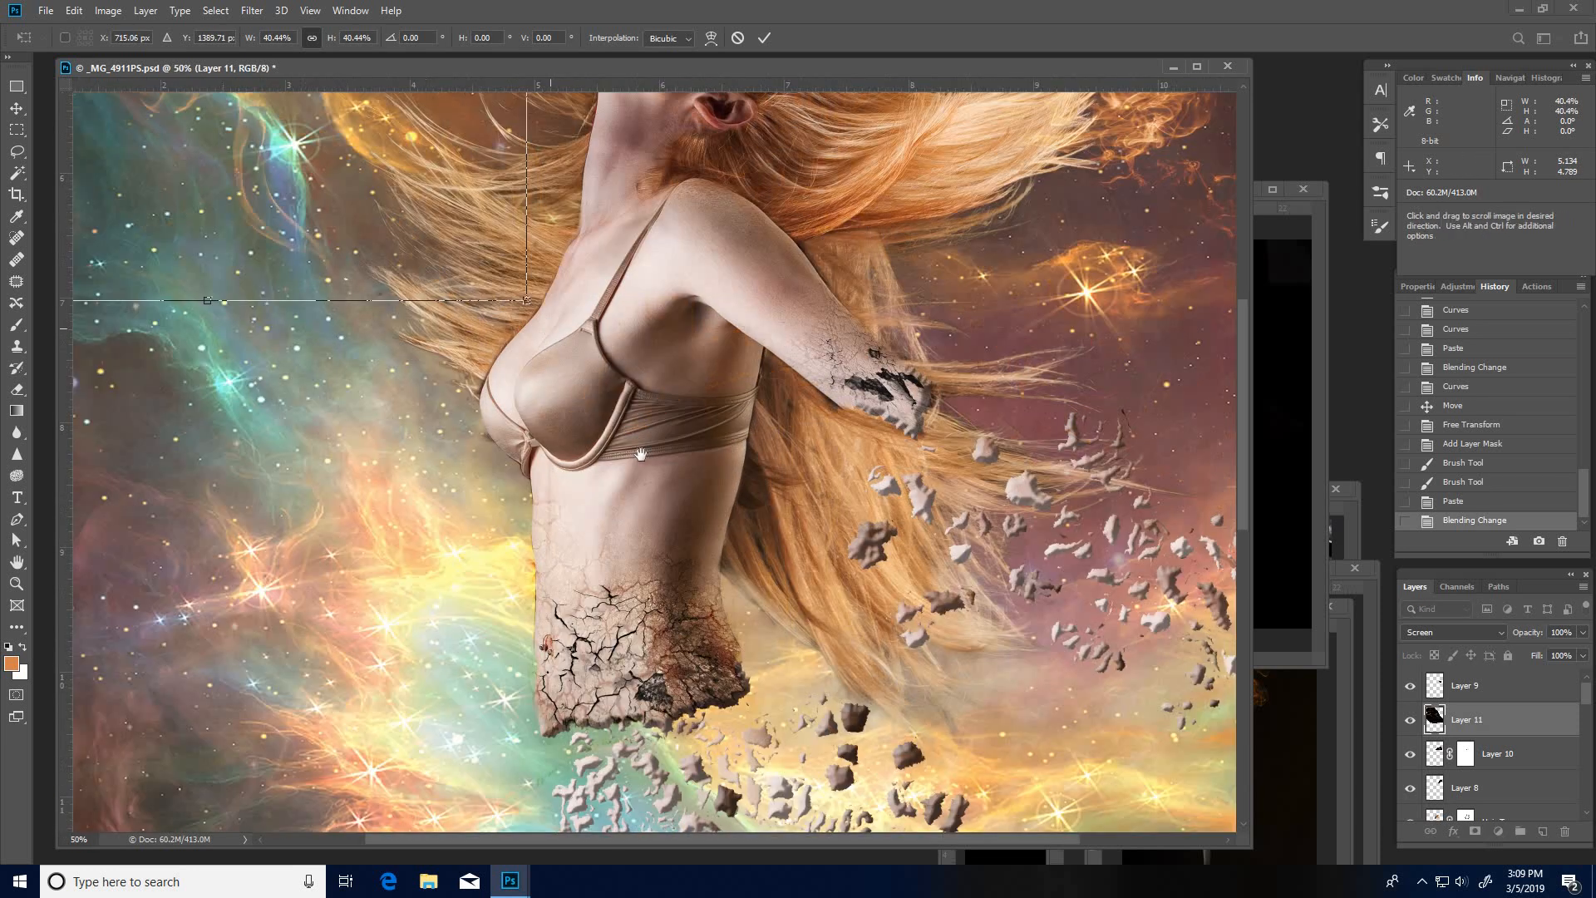
drag(640, 453, 748, 798)
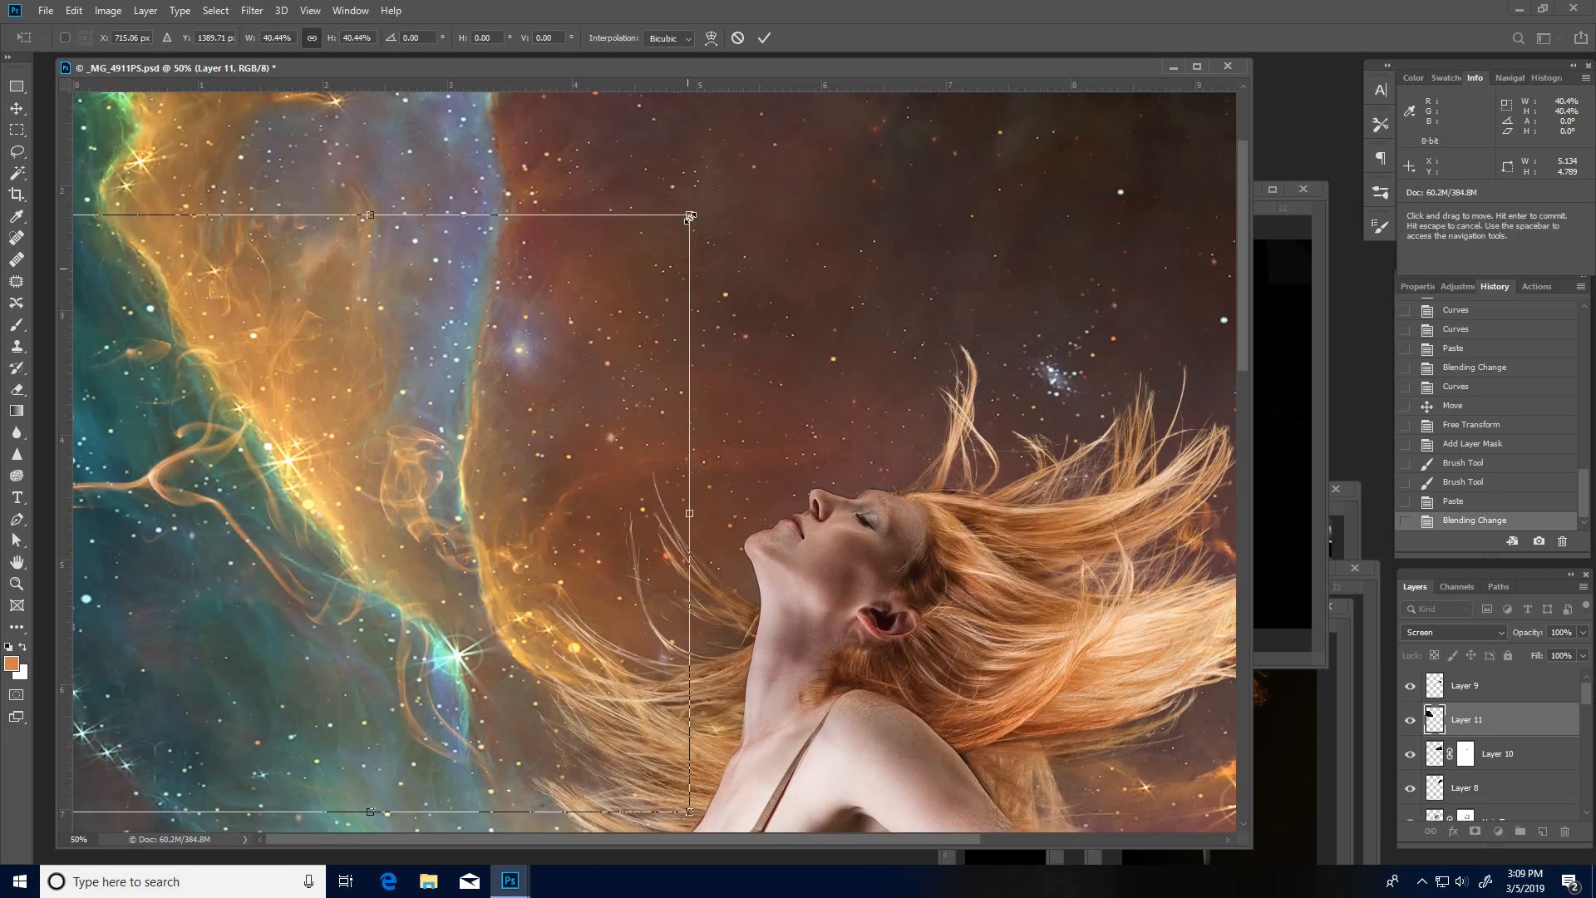
drag(690, 214, 573, 323)
drag(436, 656, 484, 582)
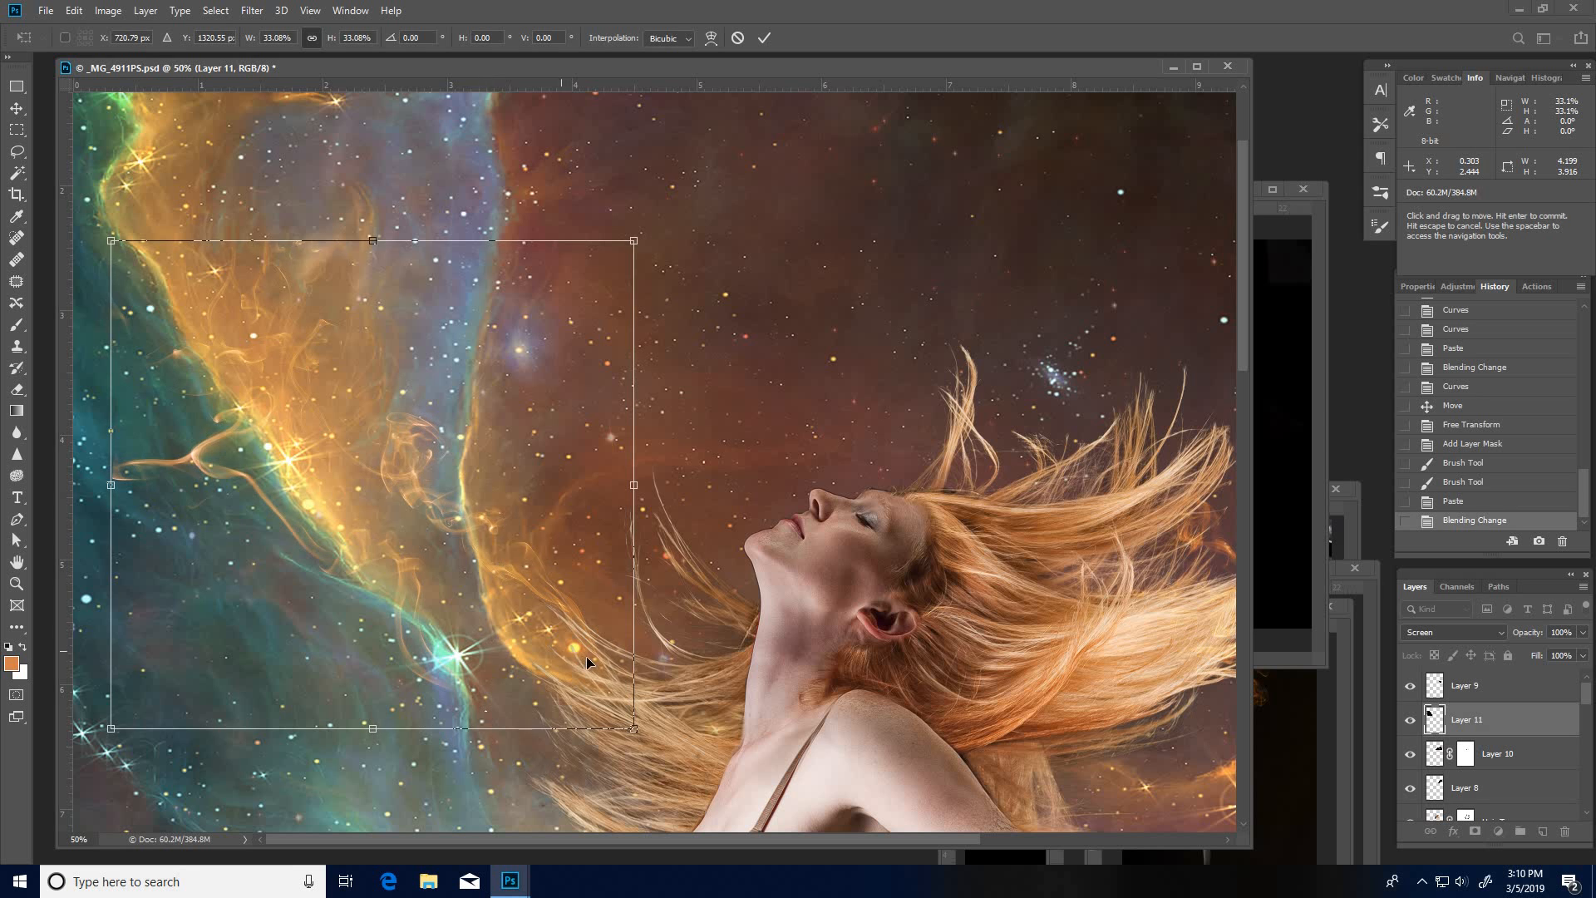
Step: Flip the smoke horizontally and rotate it to about -95° so its stems lead toward the hair
right_click(522, 608)
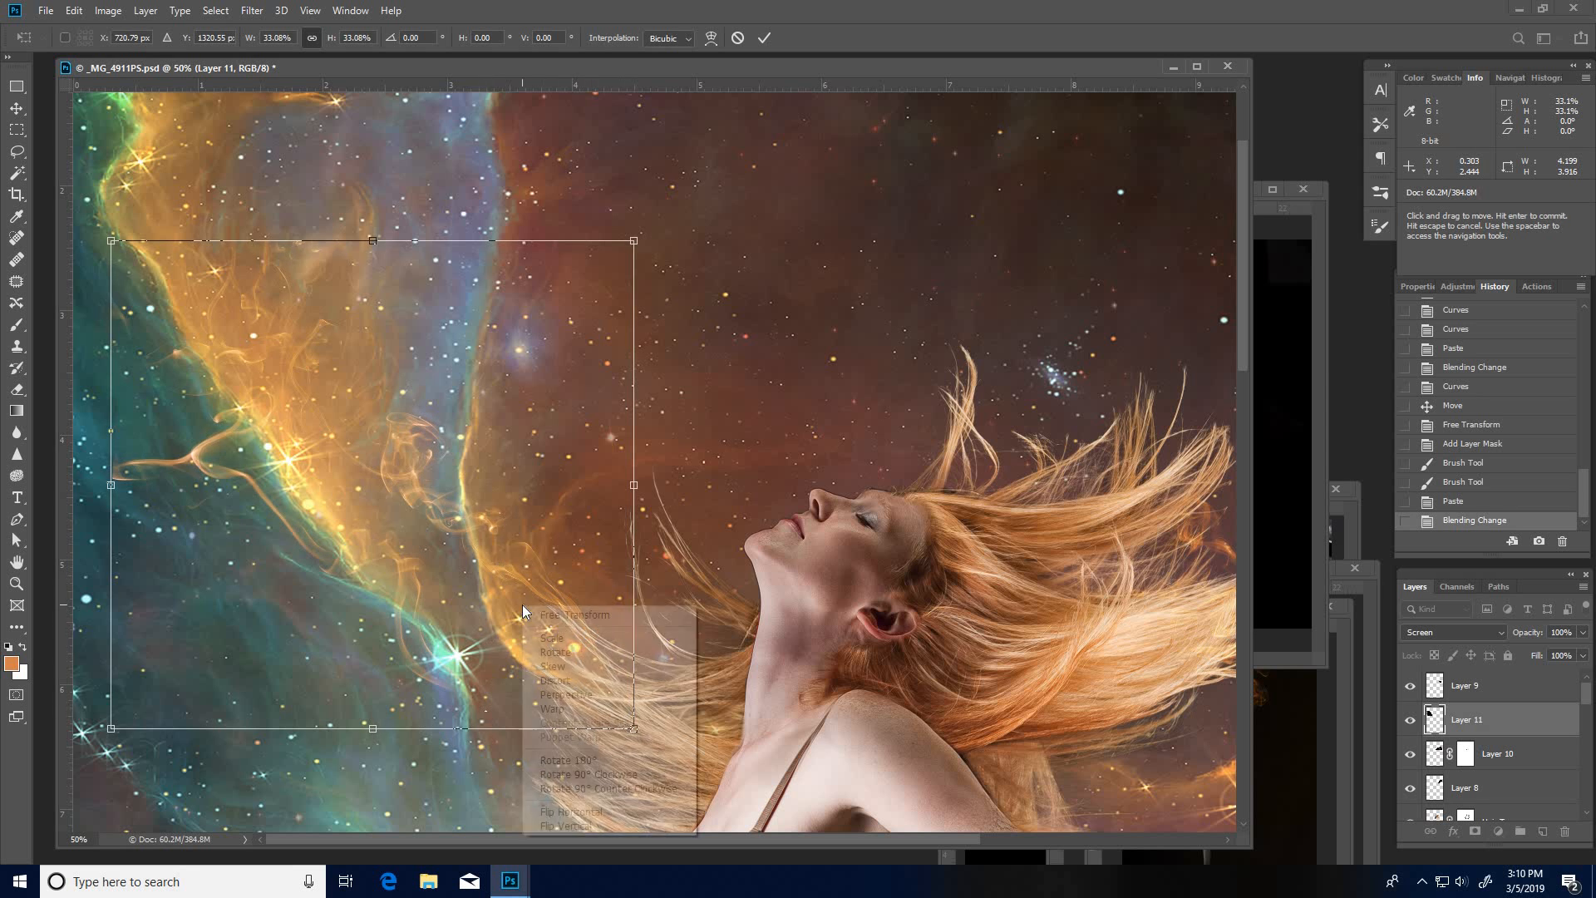
click(613, 813)
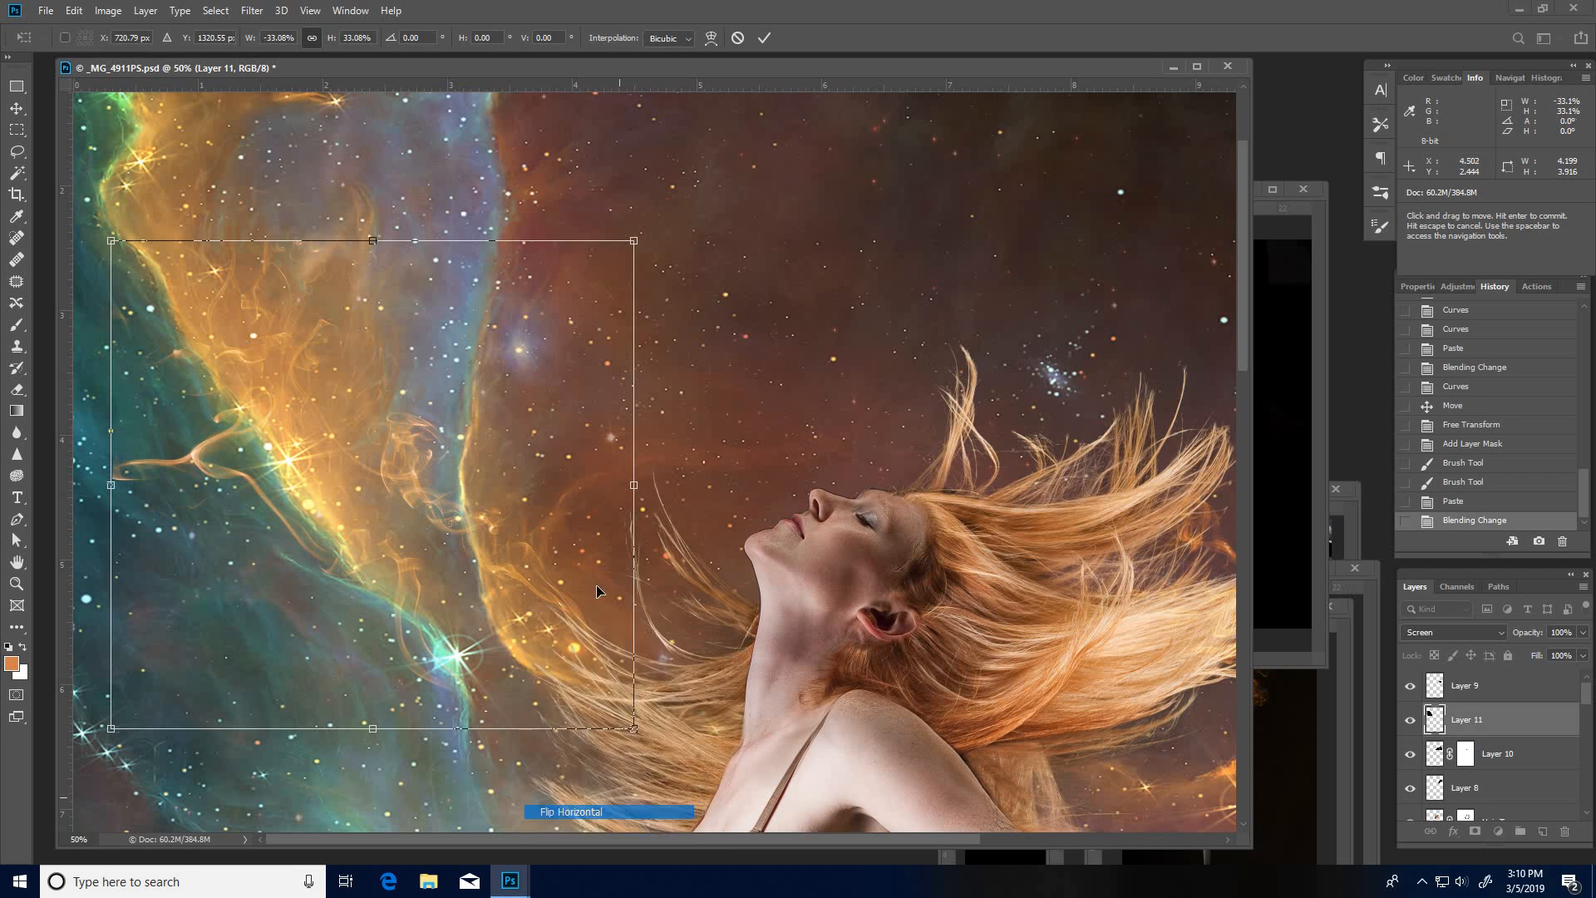
drag(632, 302, 470, 331)
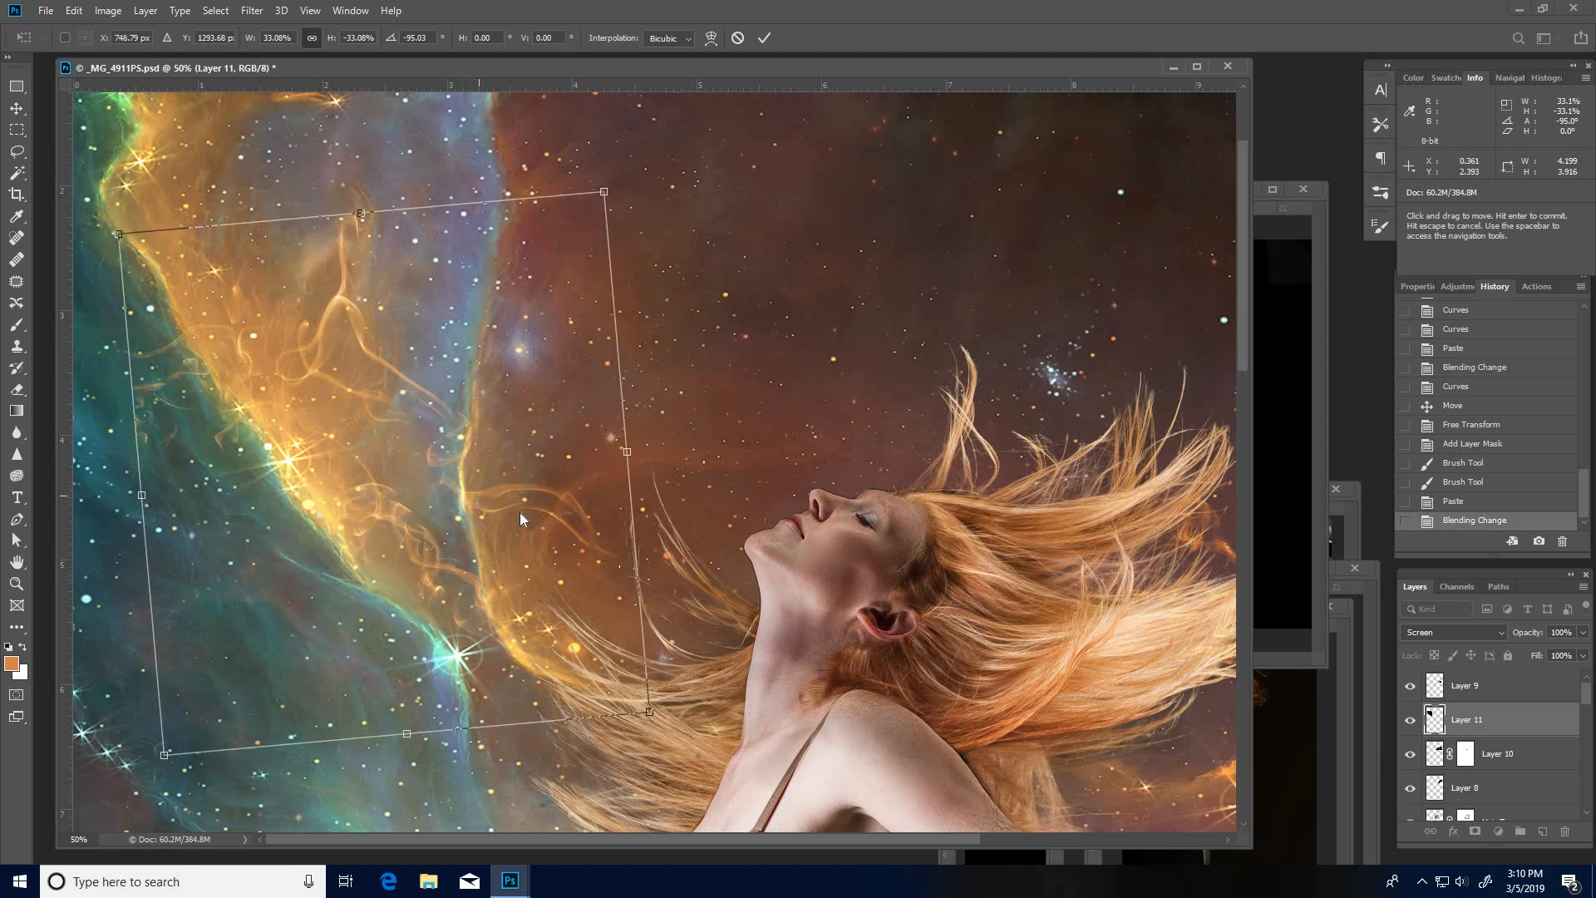
Step: Warp the smoke so its stems curve down into the hair strands beside the nebula, and apply the transform
right_click(481, 497)
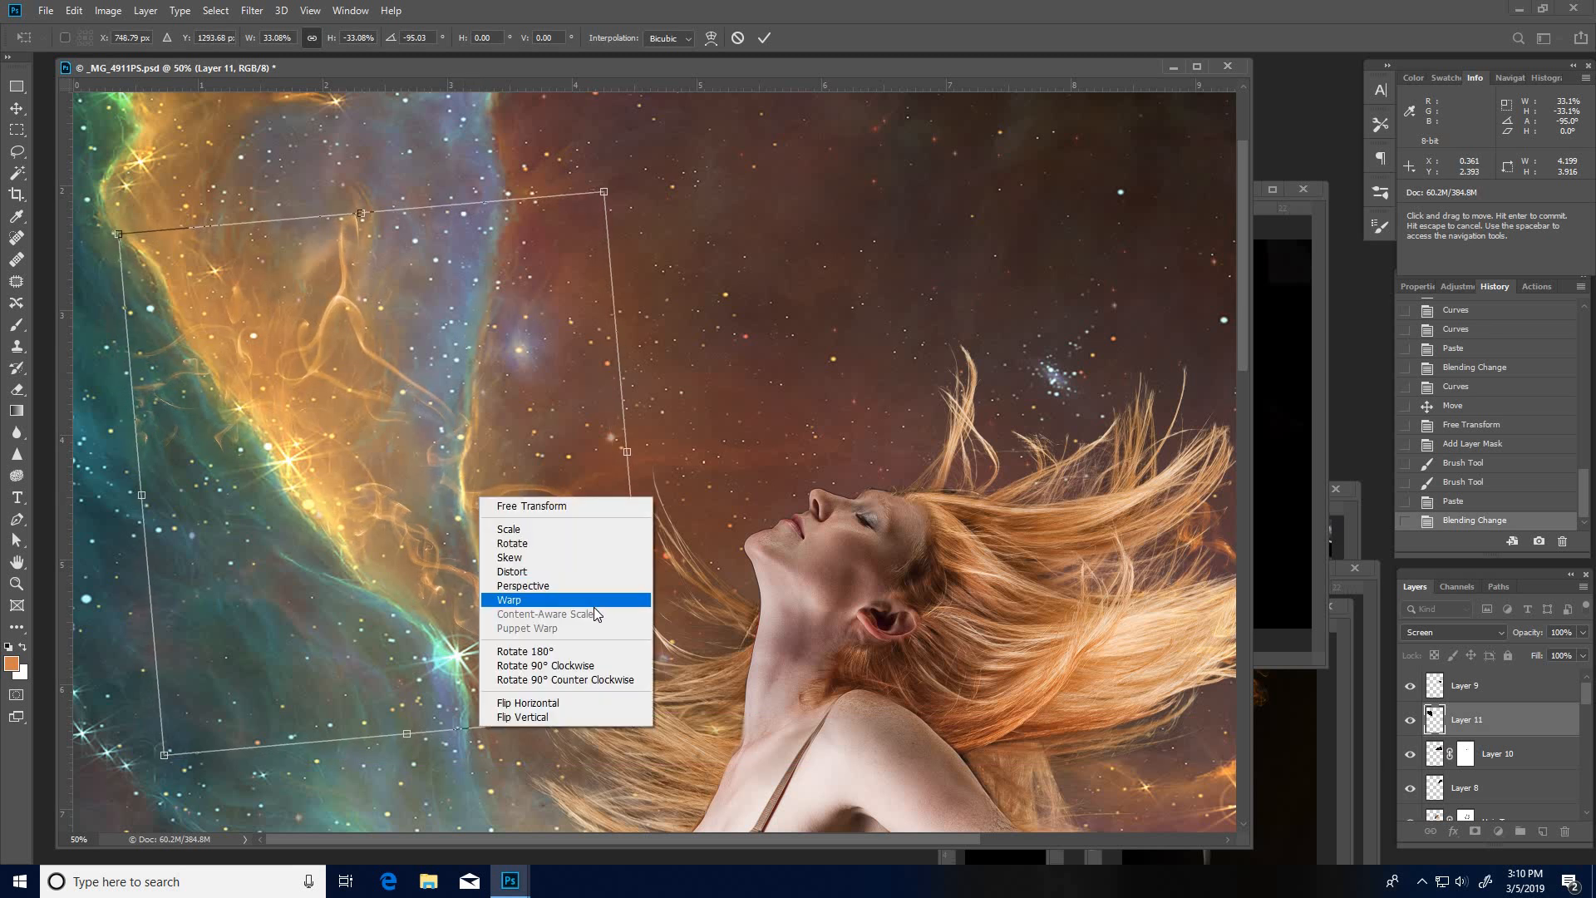
click(584, 600)
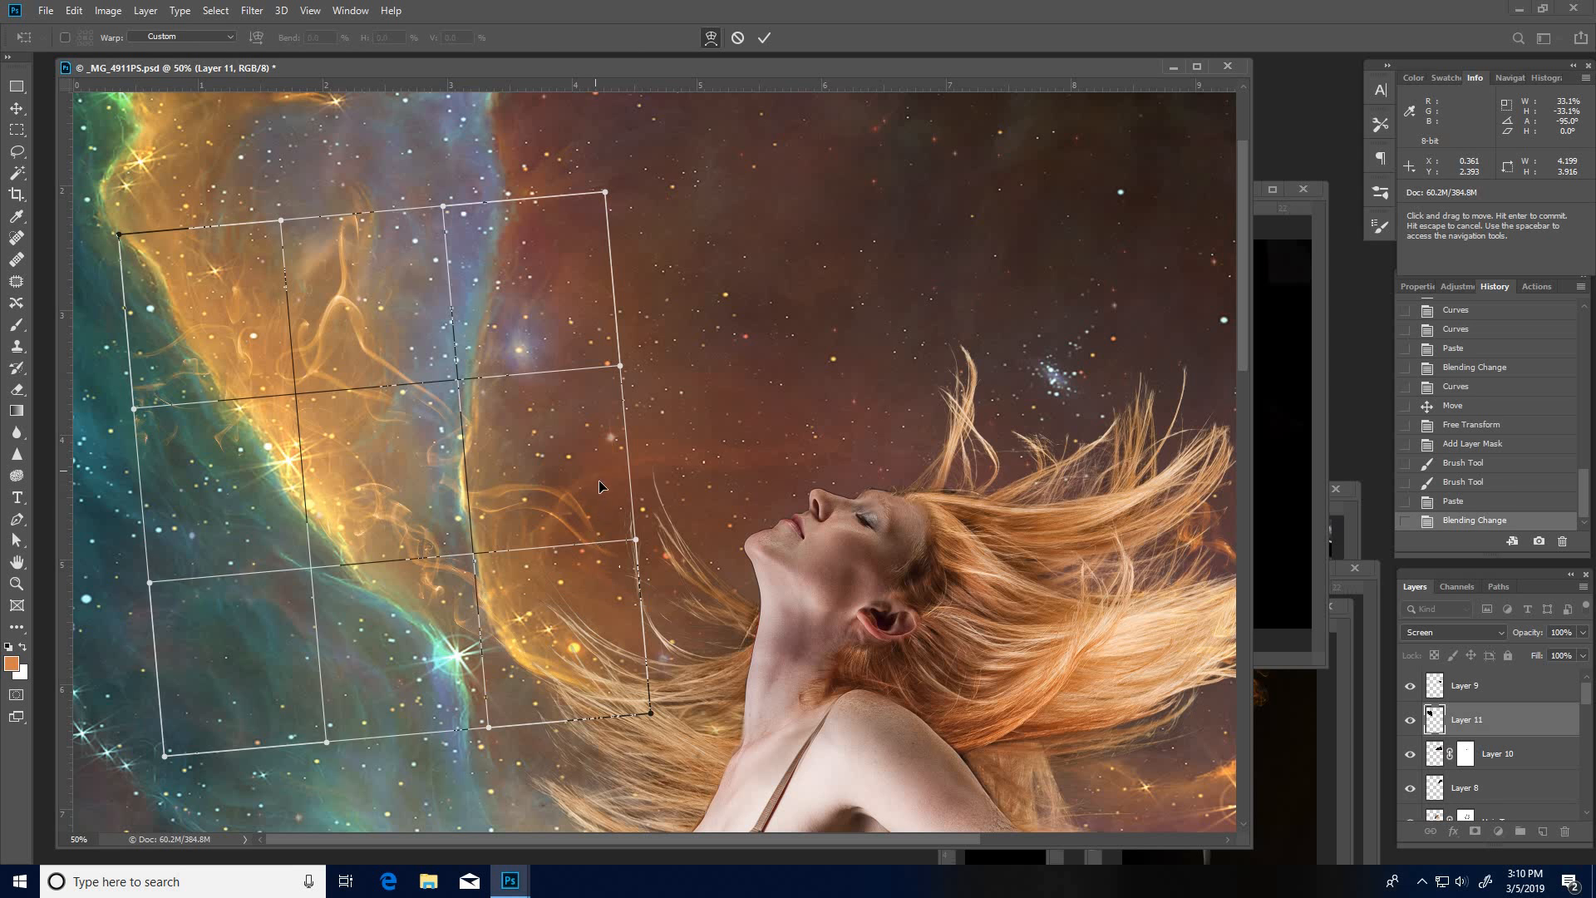
drag(602, 486, 581, 540)
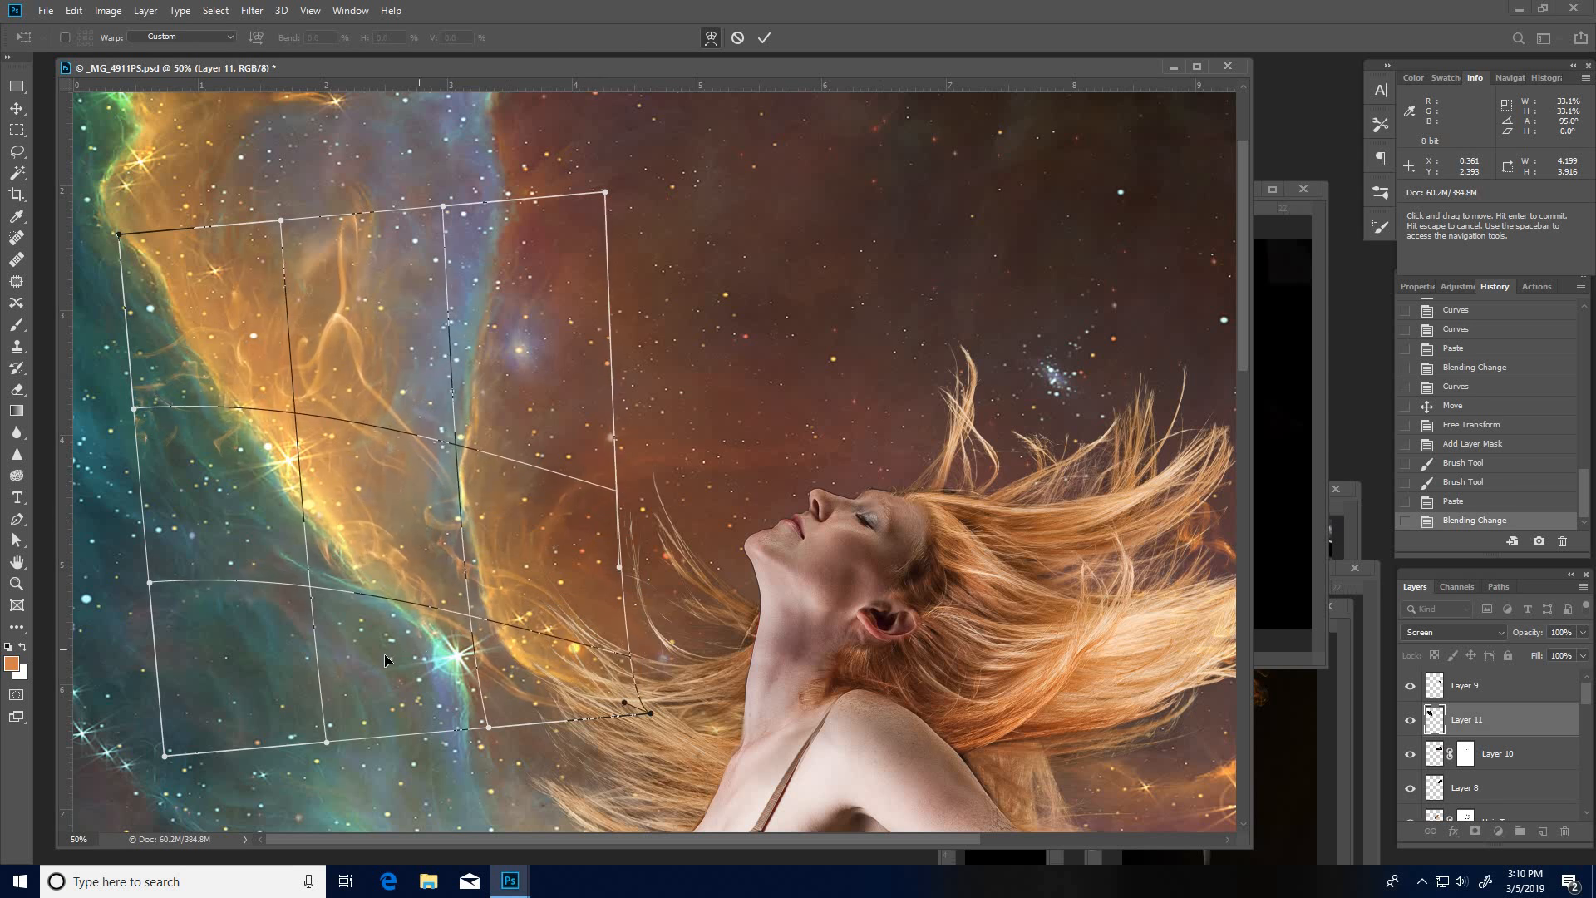
drag(384, 654, 547, 516)
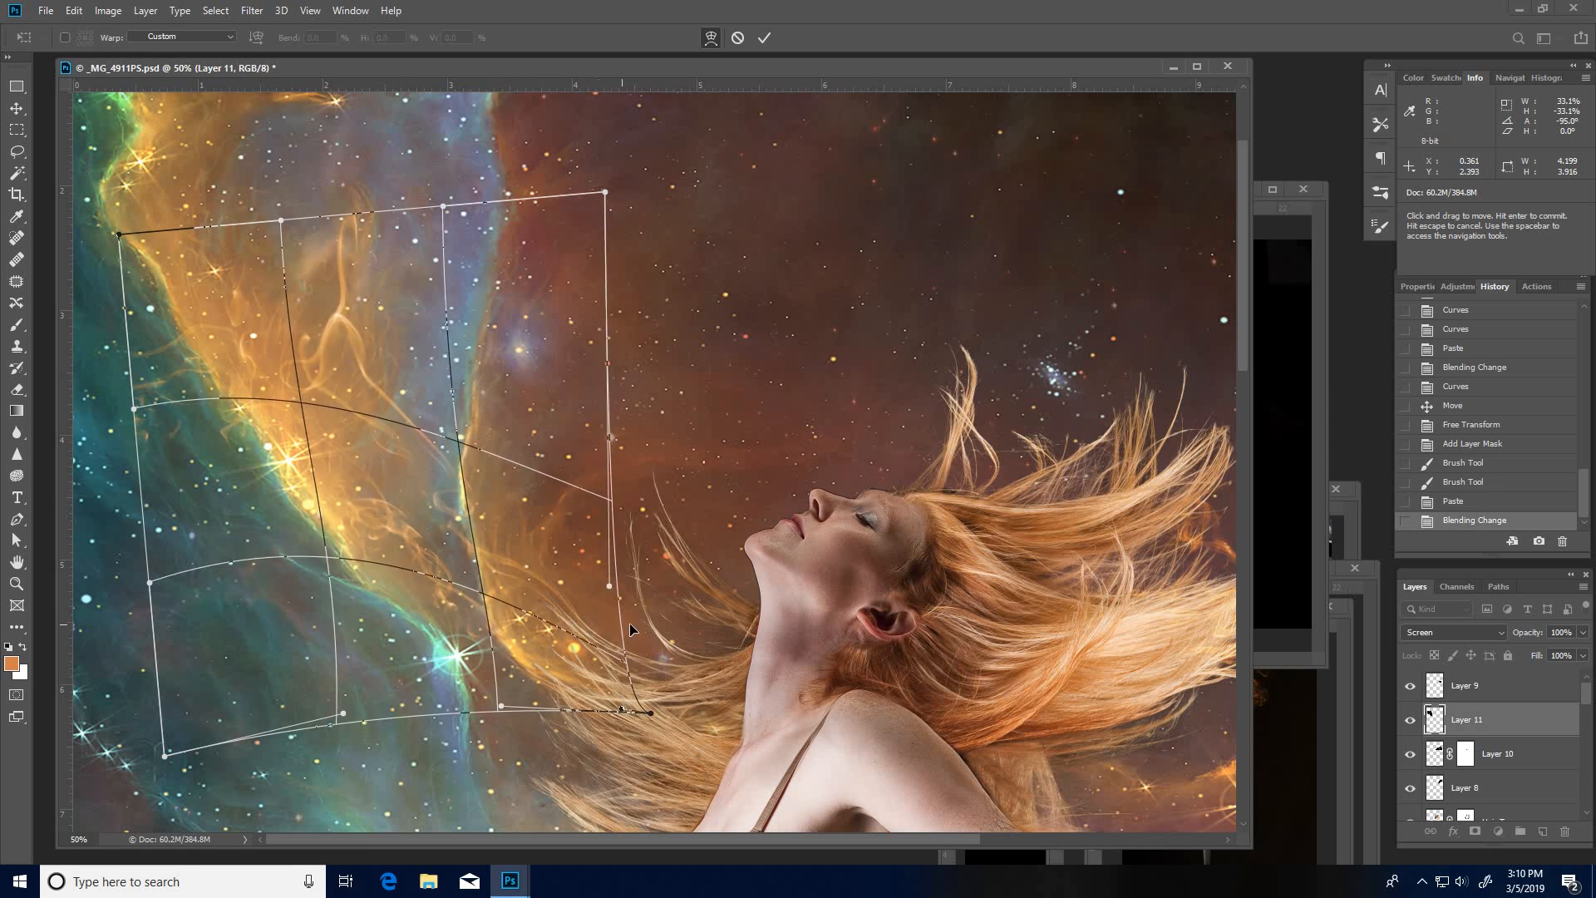
key(l)
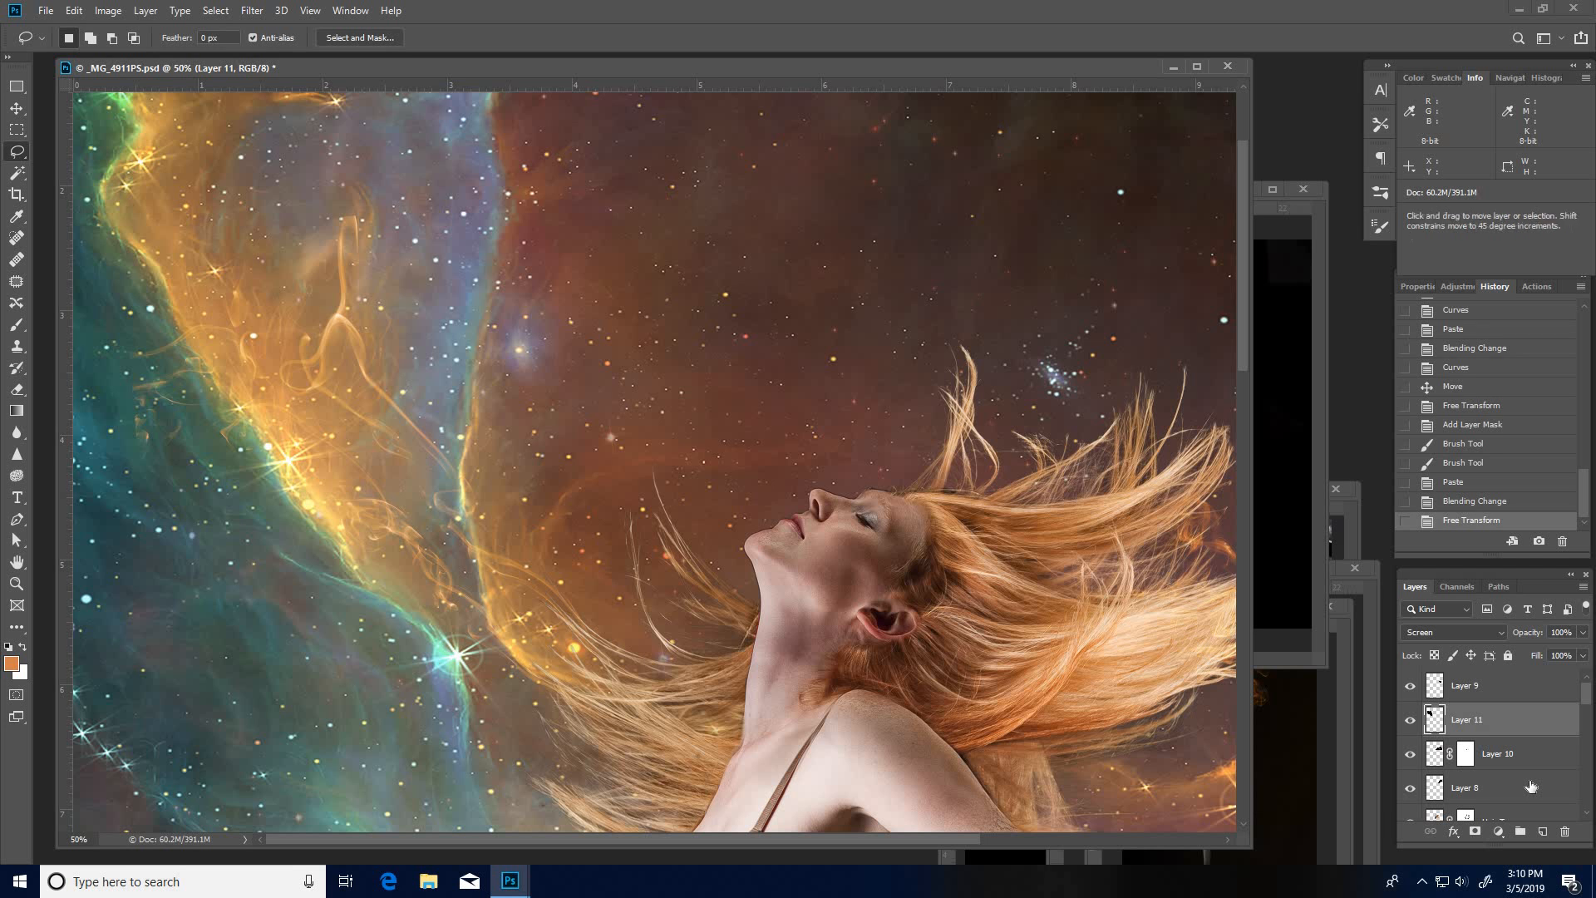
Step: Duplicate Layer 11, select the original and hide Layer 11 copy
key(ctrl+j)
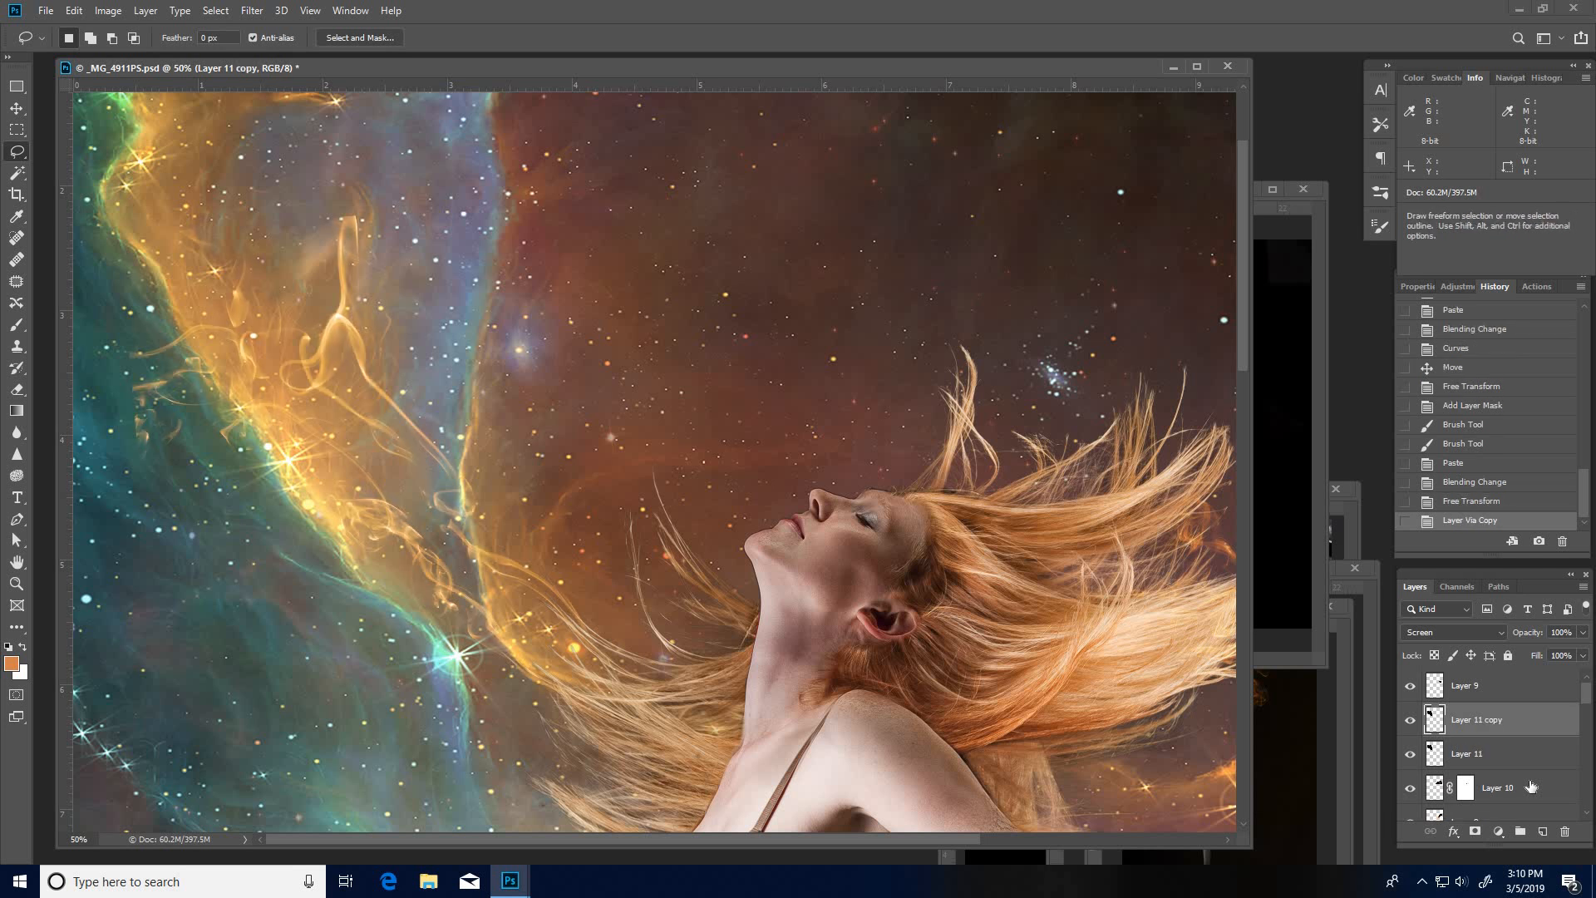
click(1473, 755)
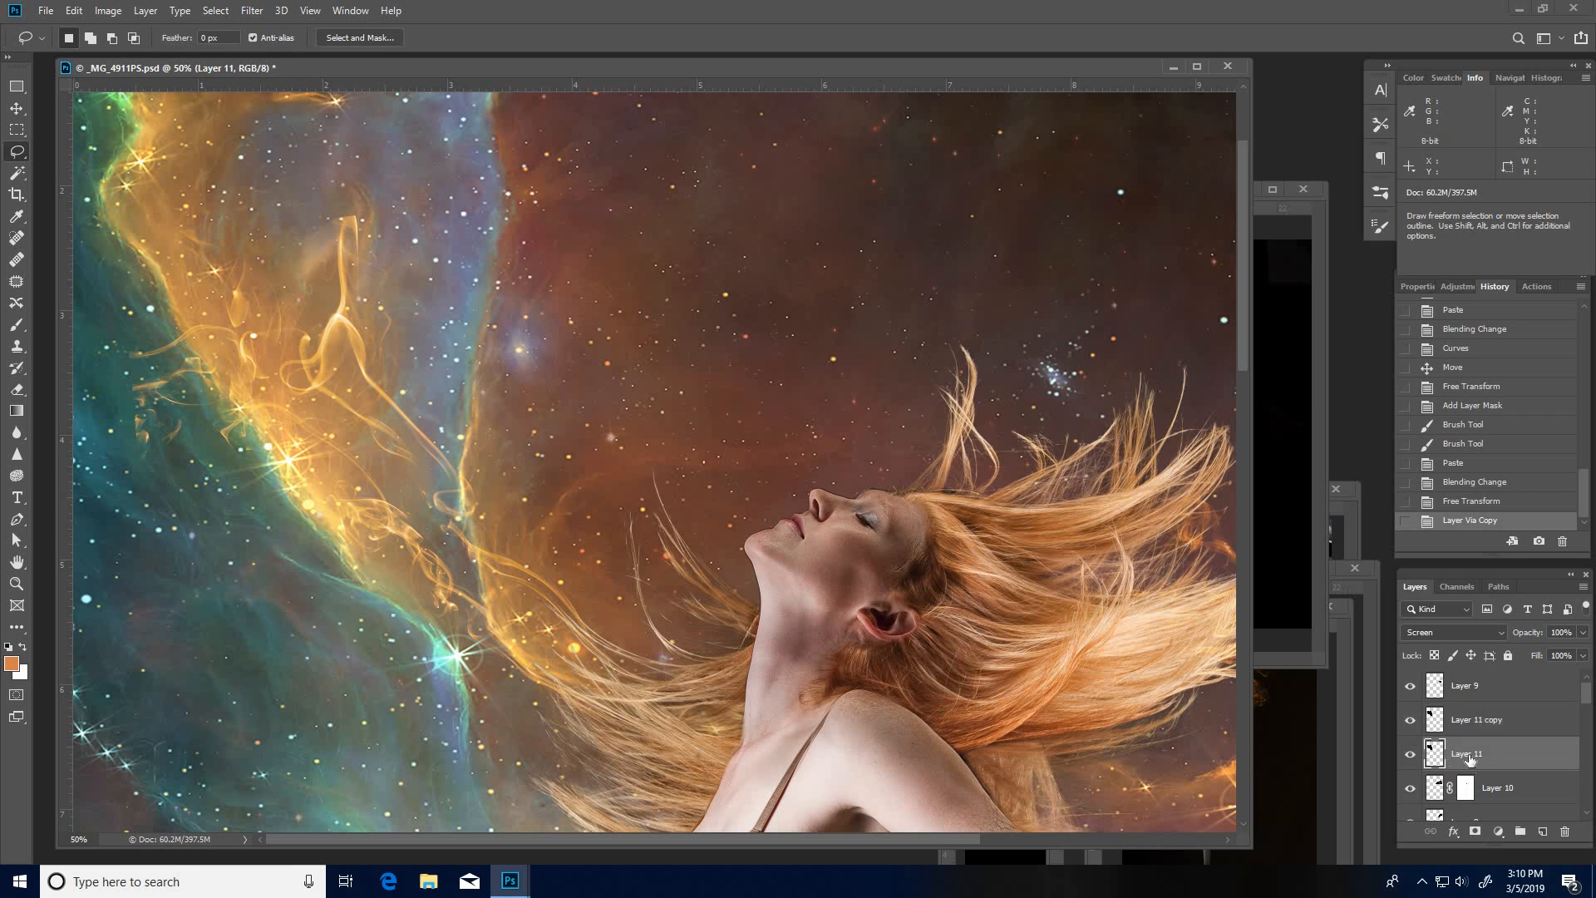
click(1411, 721)
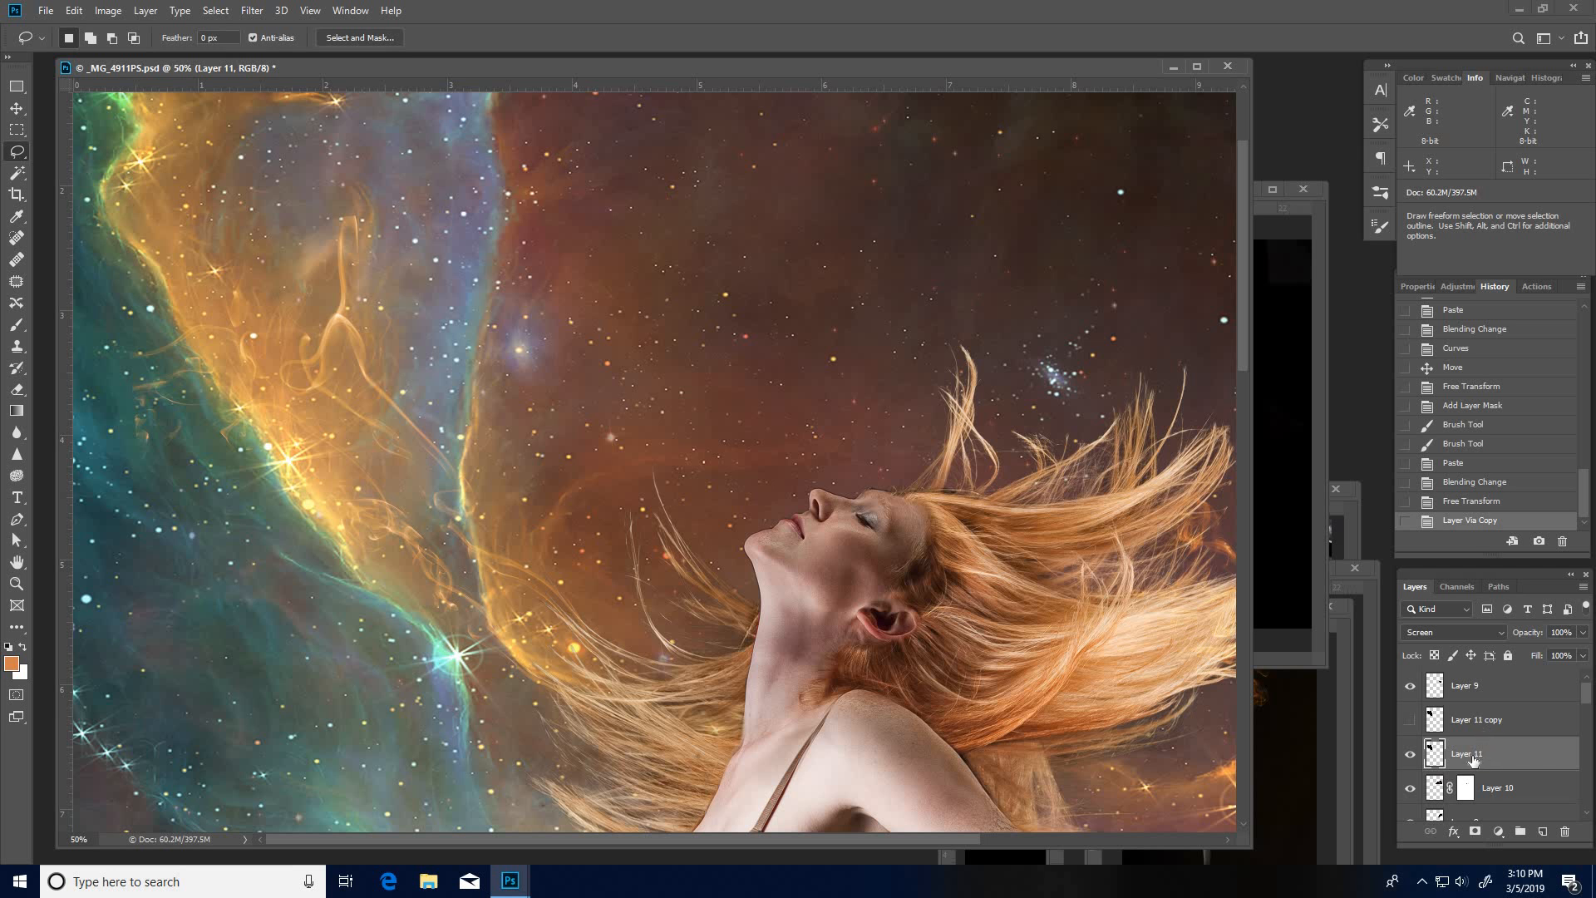
Step: Turn Layer 11 into dark smoke by desaturating and inverting it in Multiply blend mode
key(ctrl+shift+u)
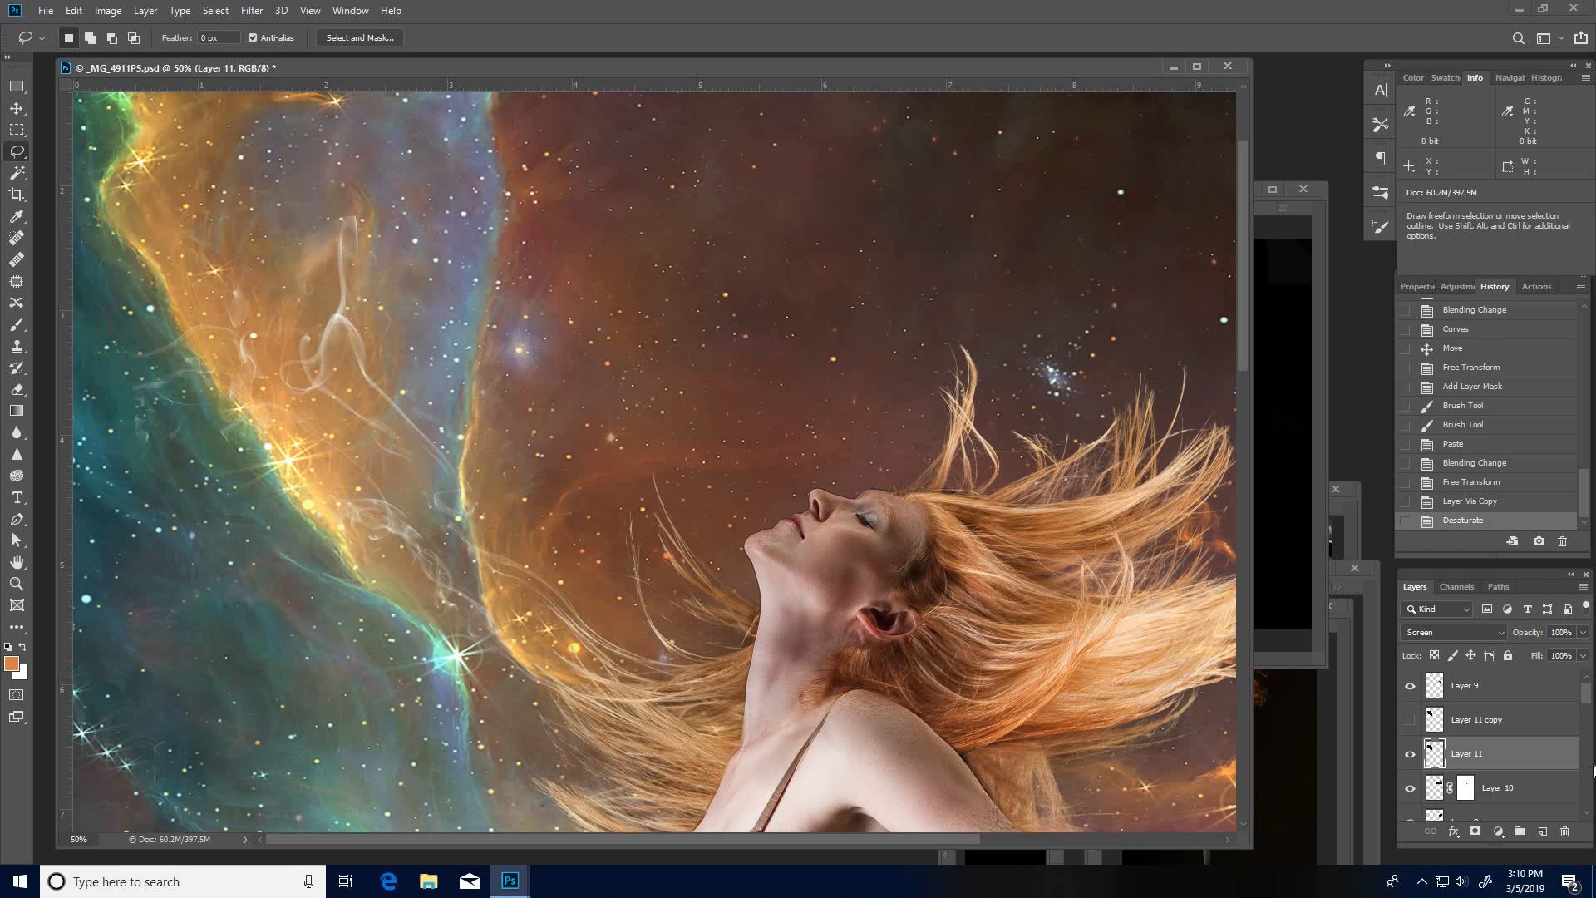
key(ctrl)
key(ctrl+i)
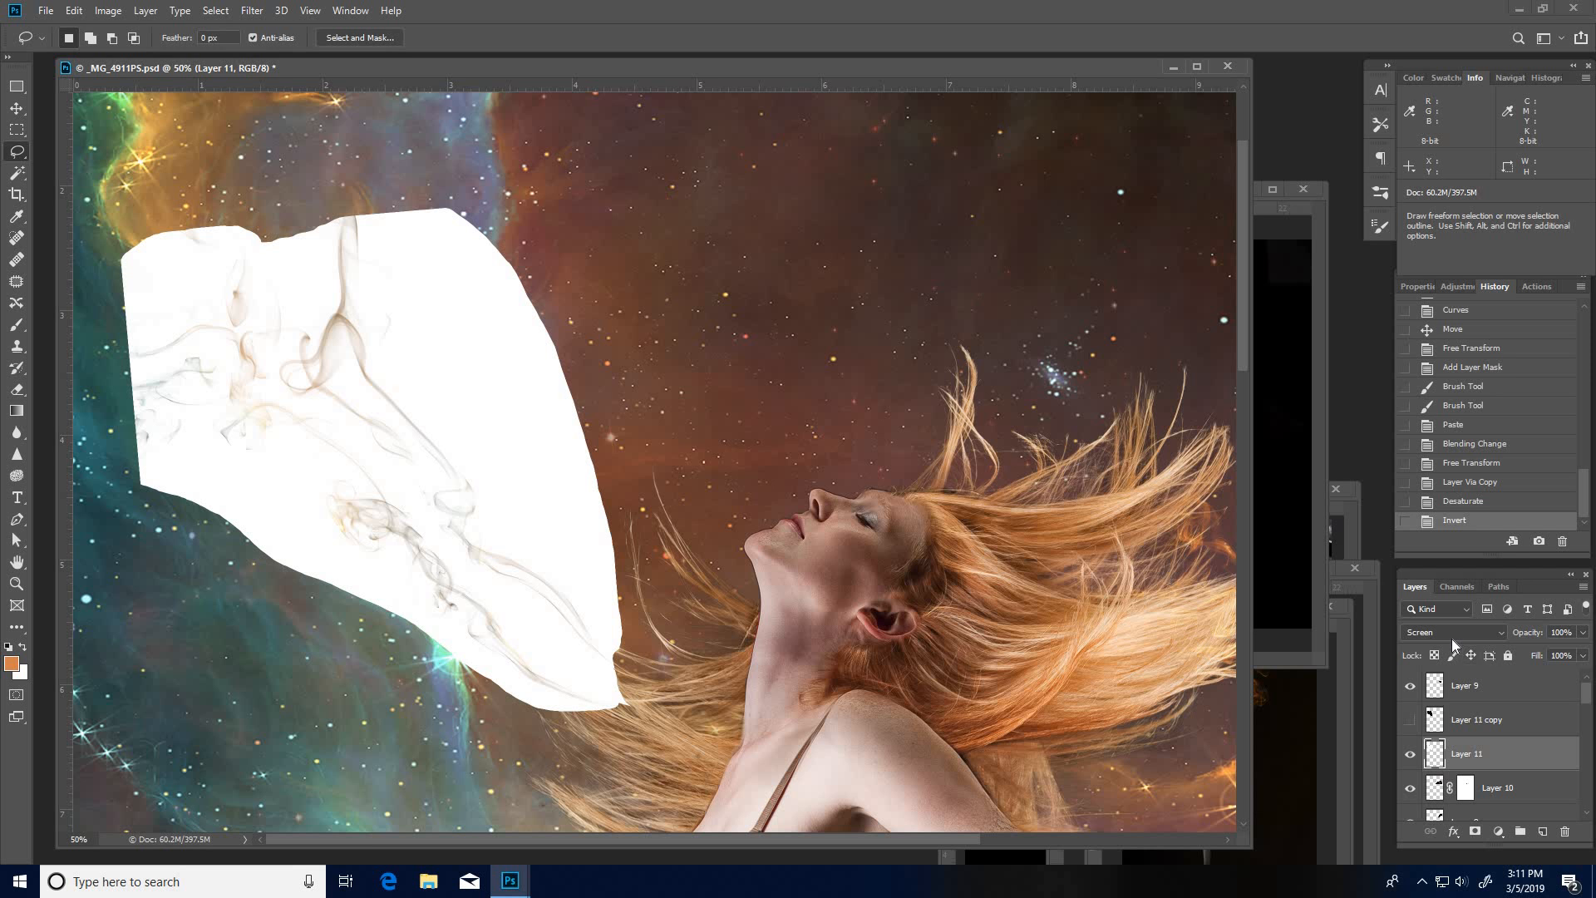
click(1504, 636)
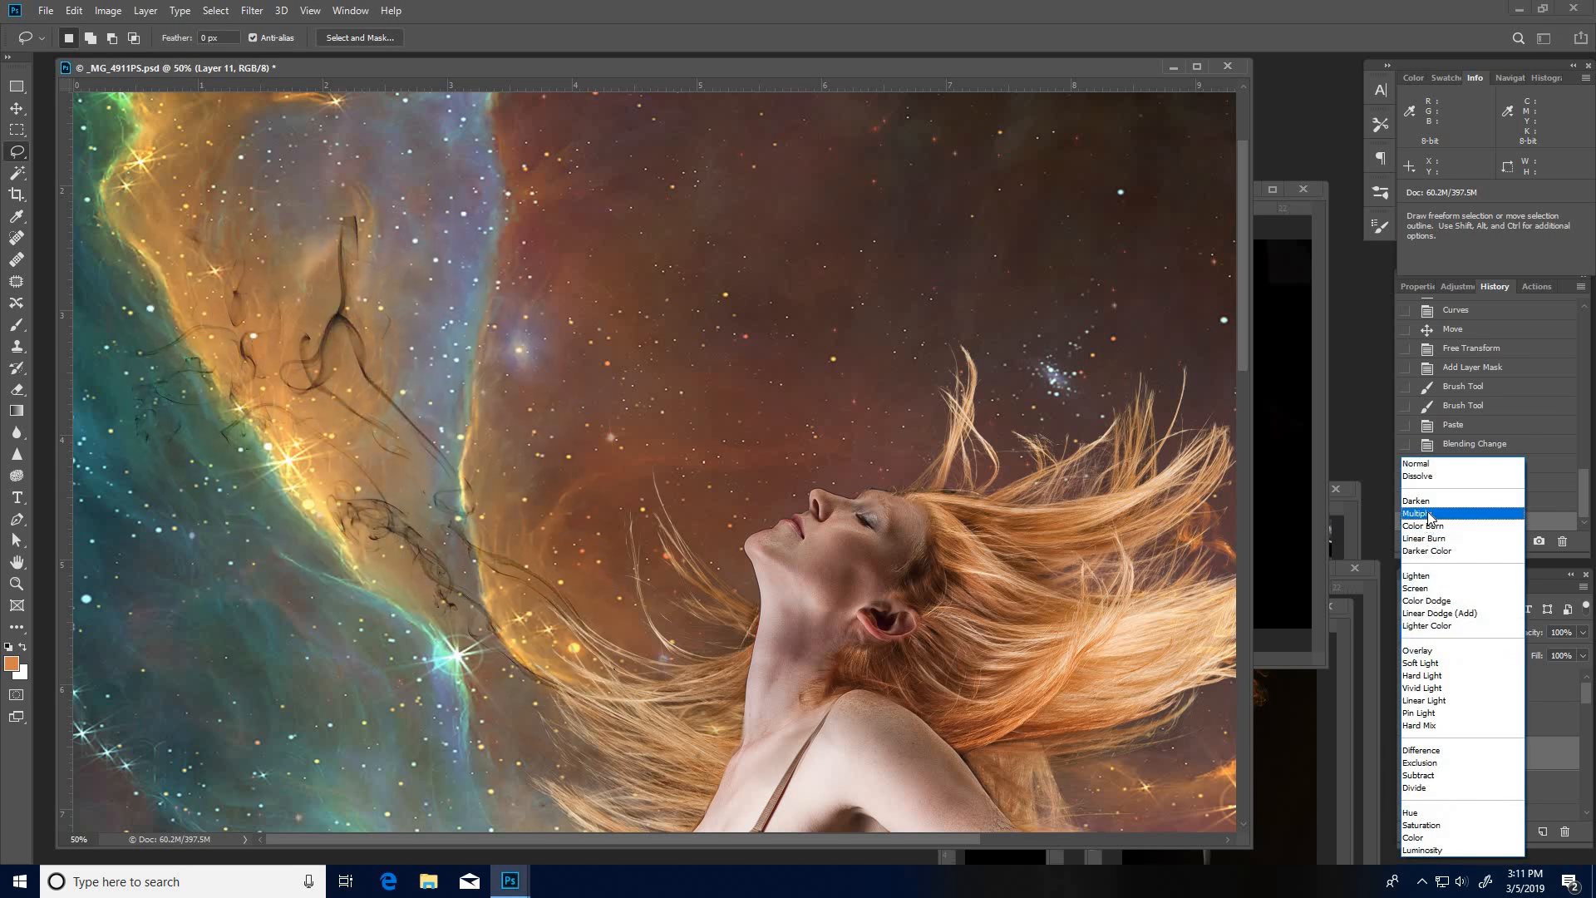
click(1429, 516)
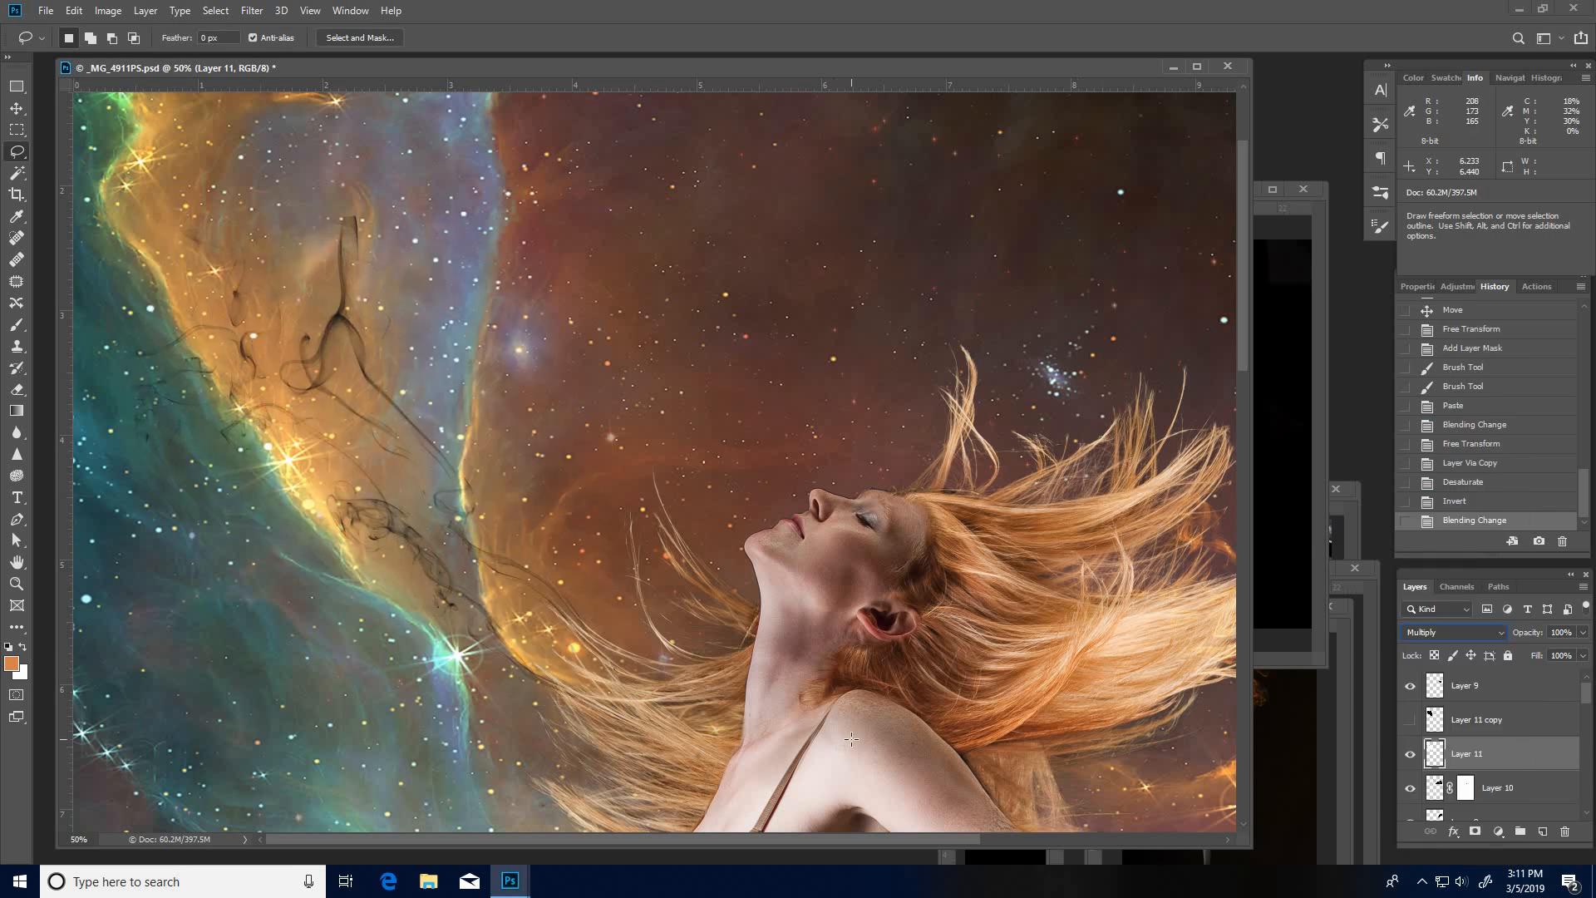
Step: Darken Layer 11's smoke with Curves, moving the black point to input about 35 and mapping input 151 to output 104
key(ctrl+m)
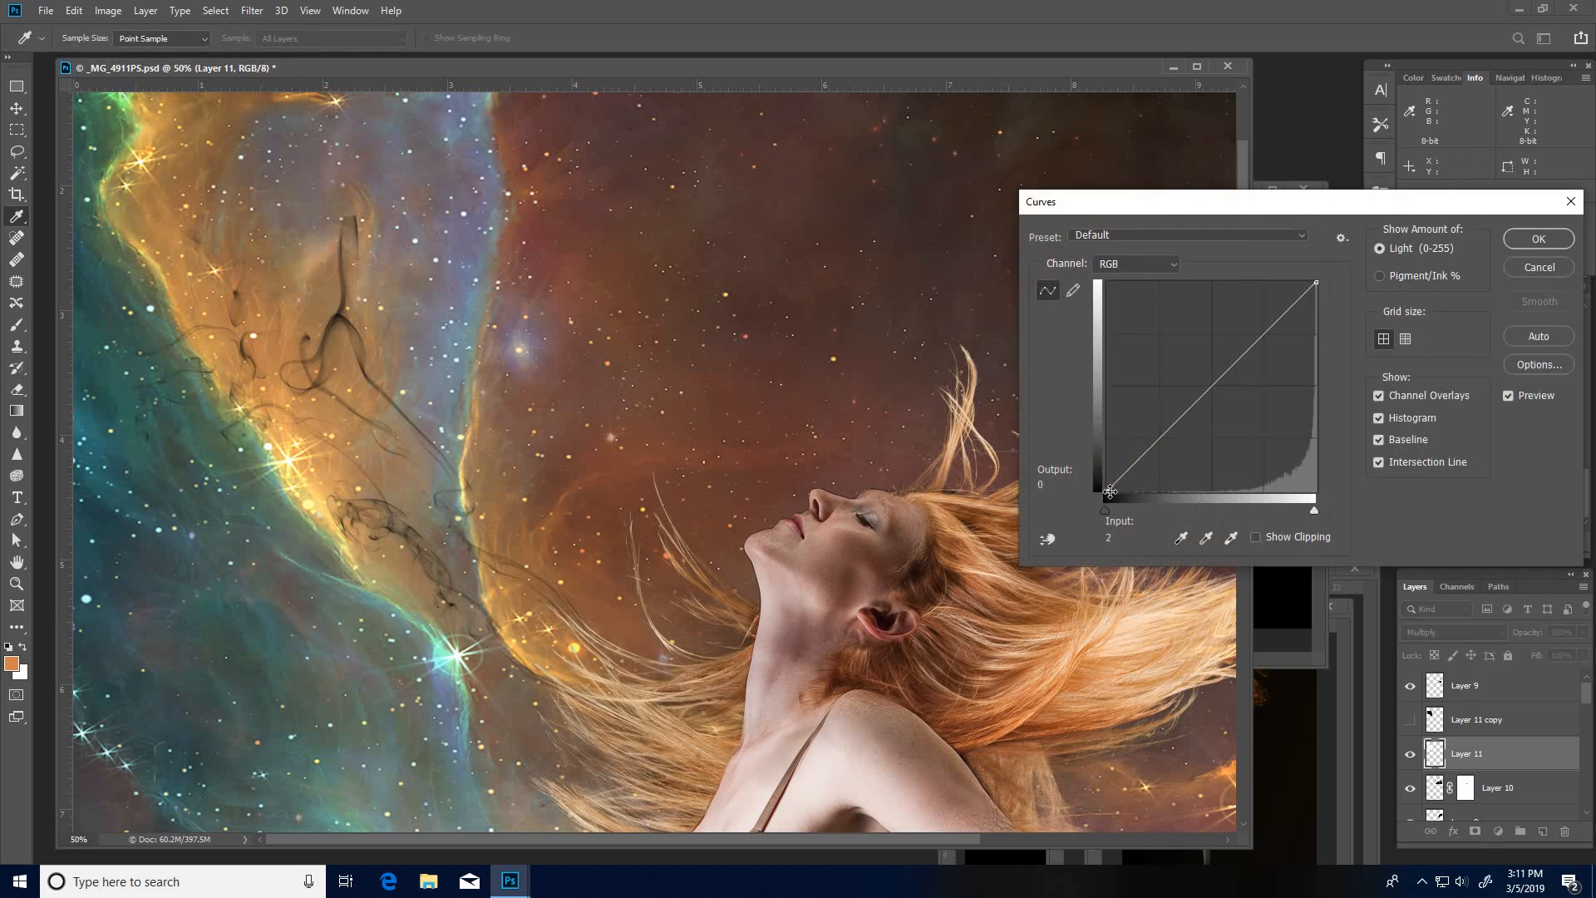
drag(1118, 493, 1139, 490)
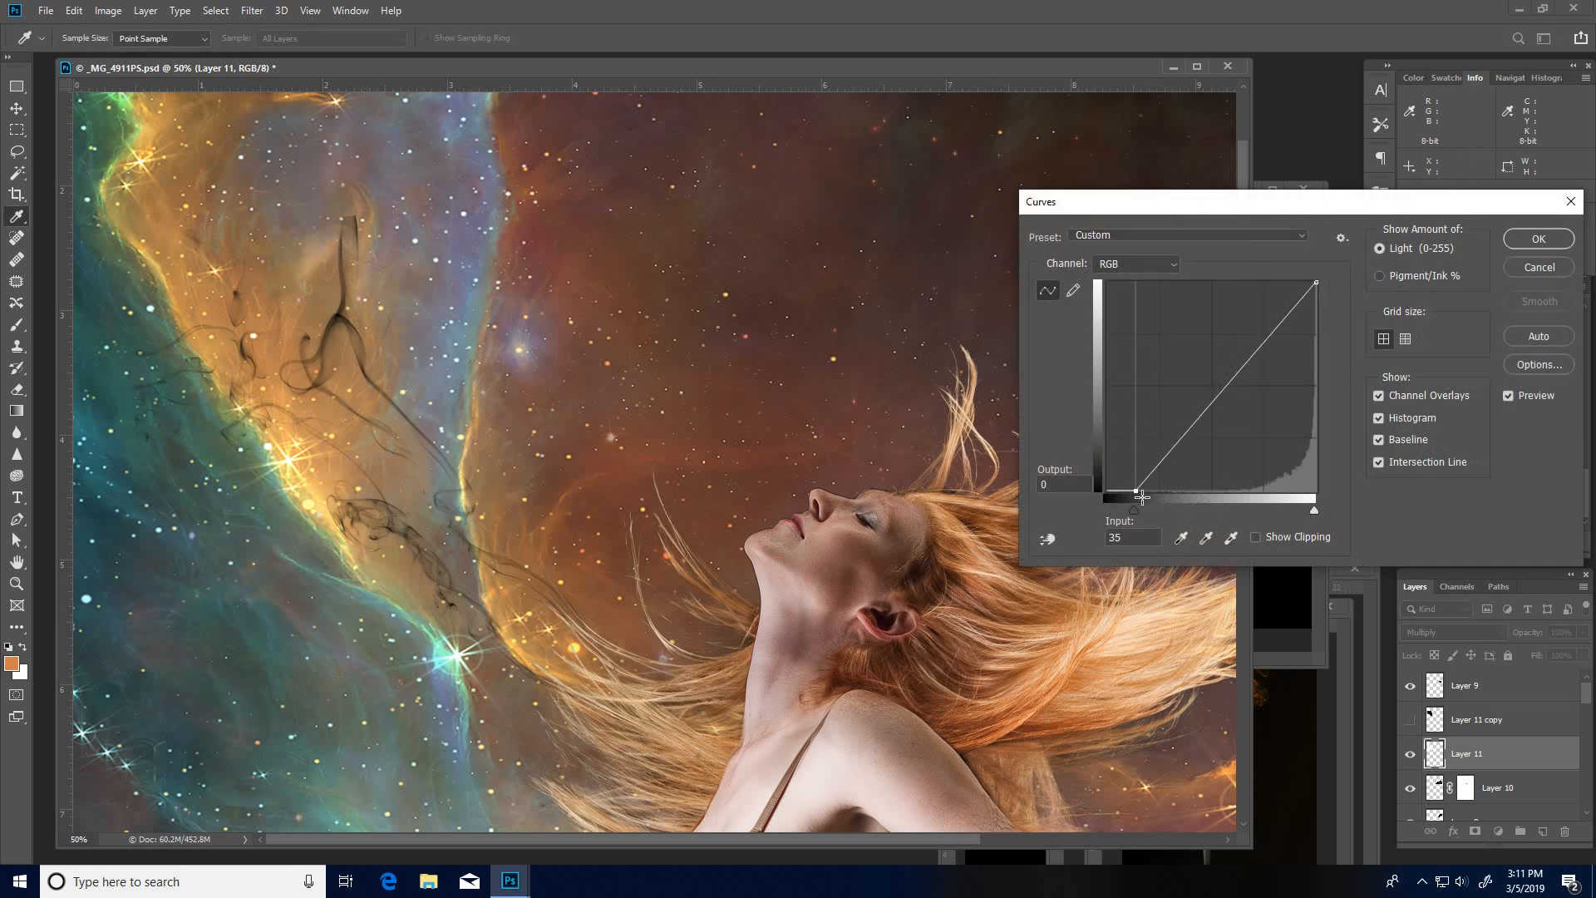
drag(1224, 400, 1232, 405)
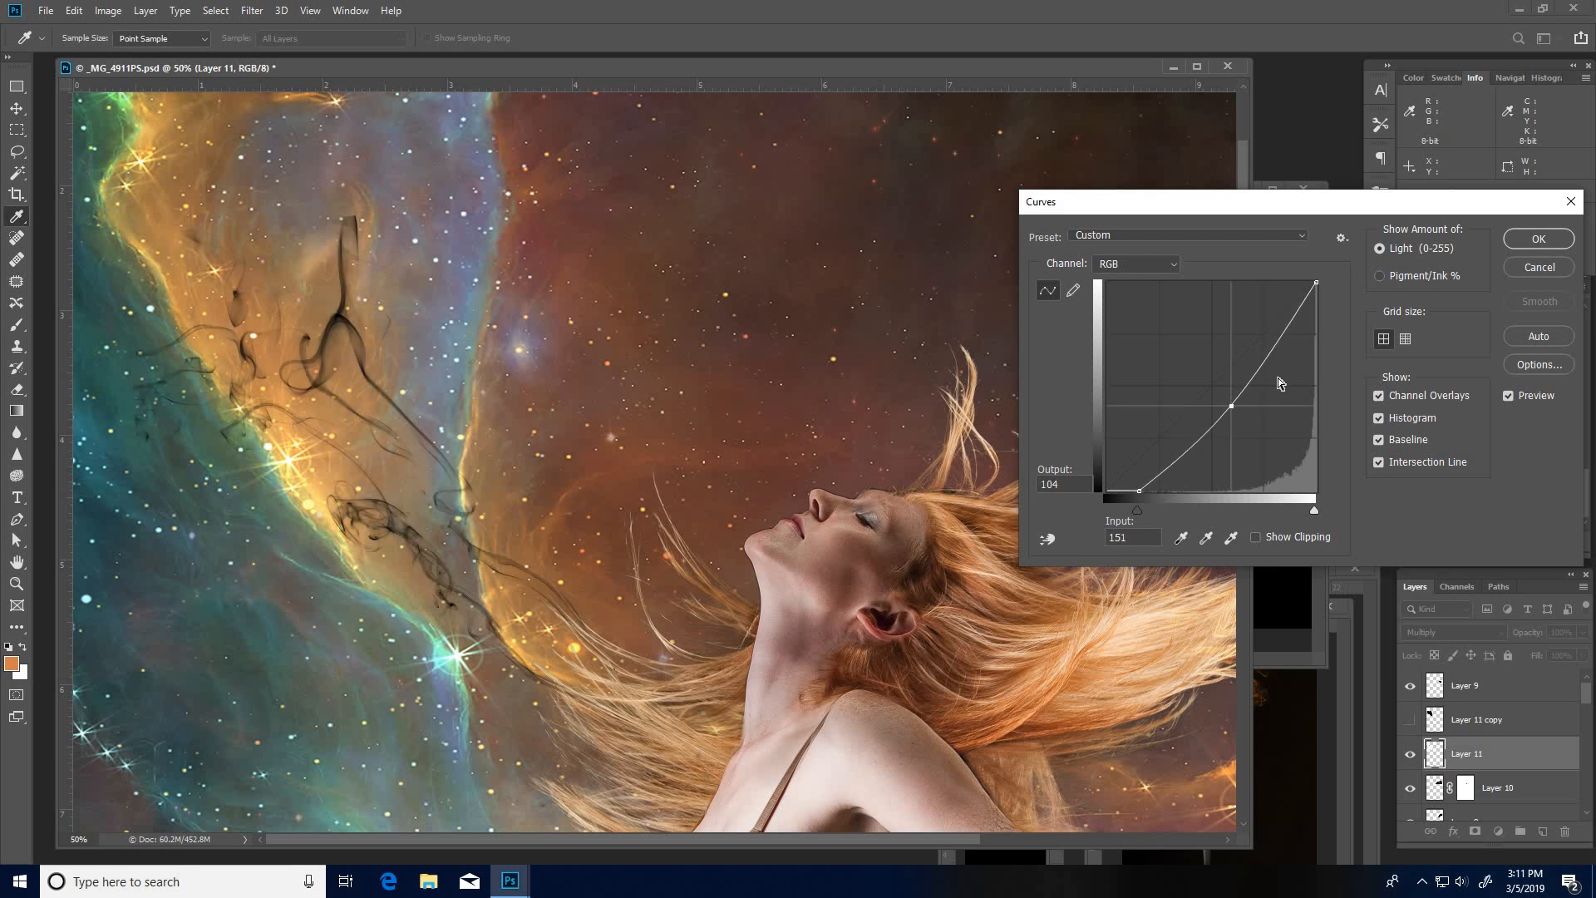
click(1539, 238)
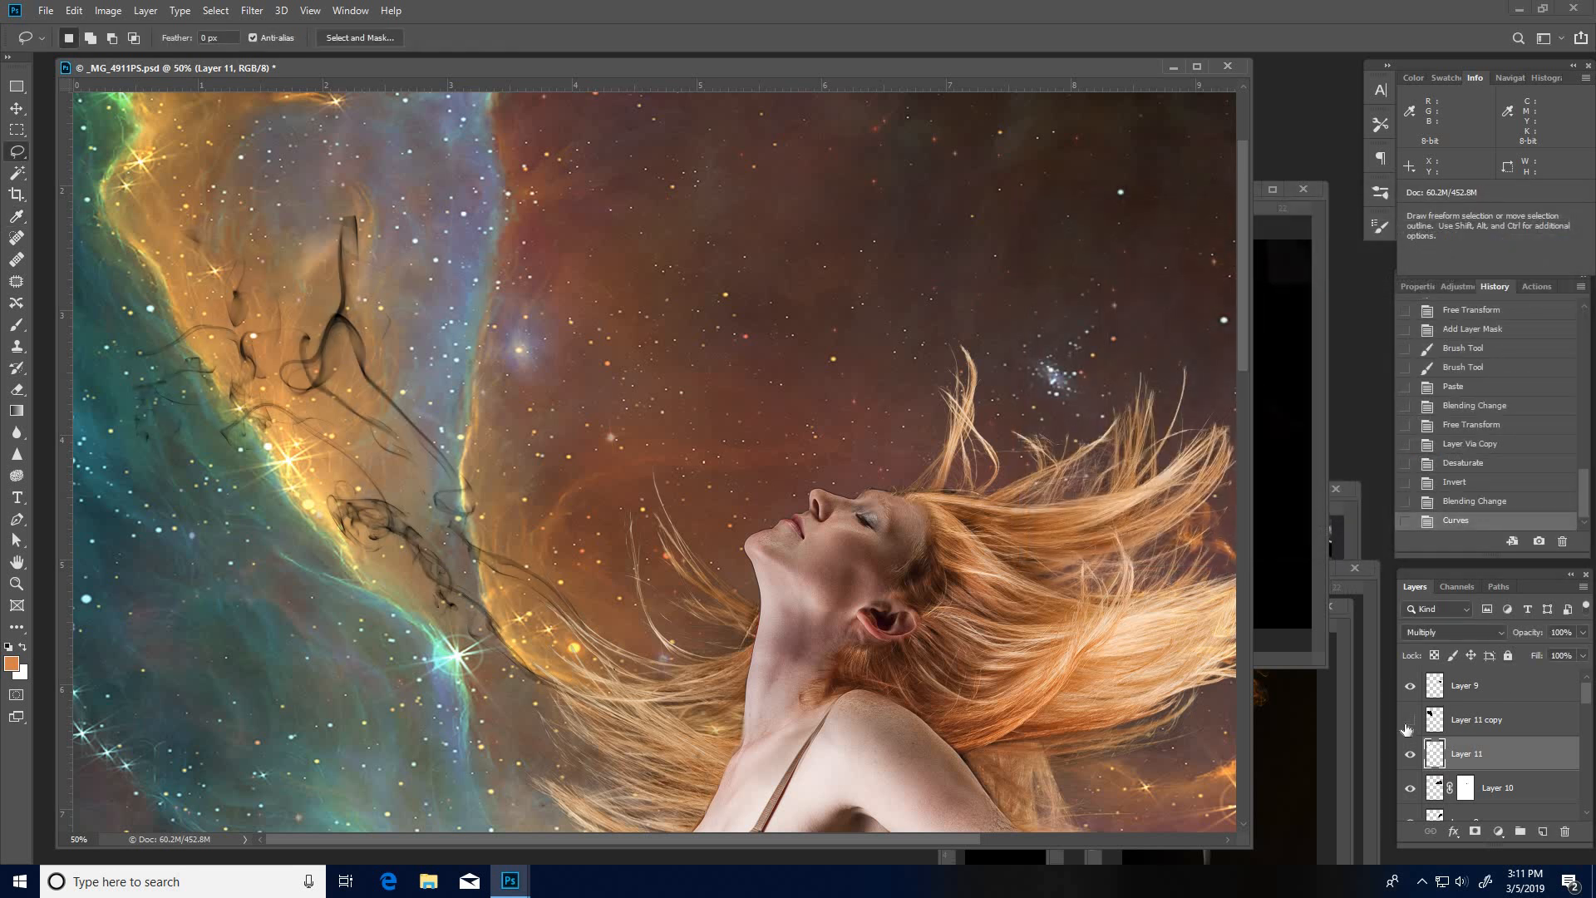
Step: Show Layer 11 copy and brighten its orange smoke with Curves, mapping input 92 to 136 and 165 to 219
click(1410, 721)
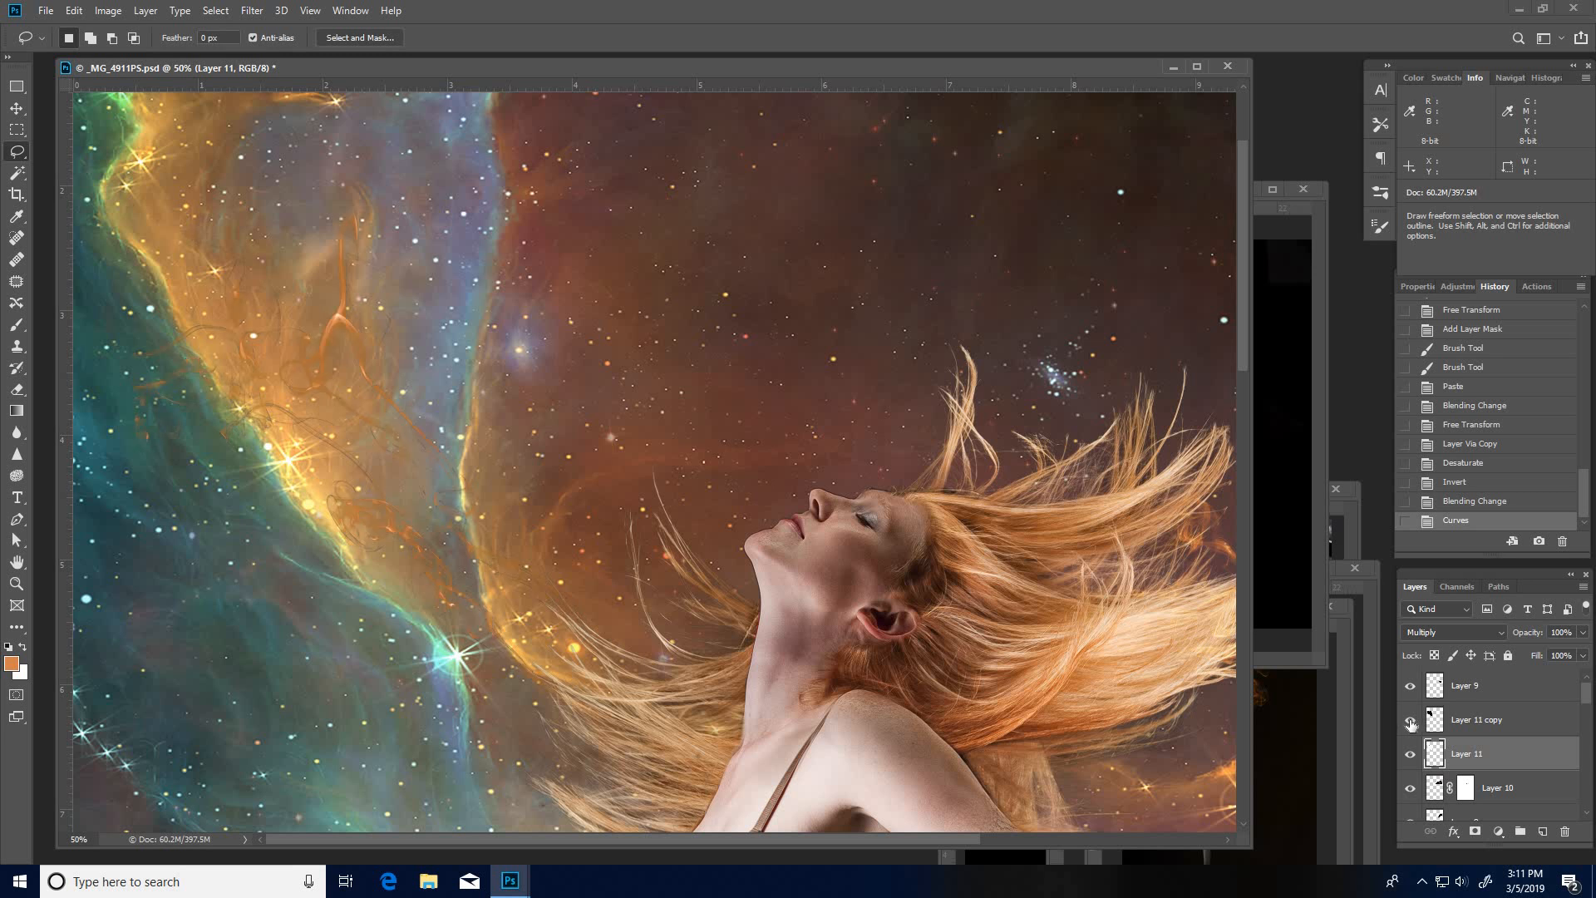
click(1483, 721)
key(ctrl+m)
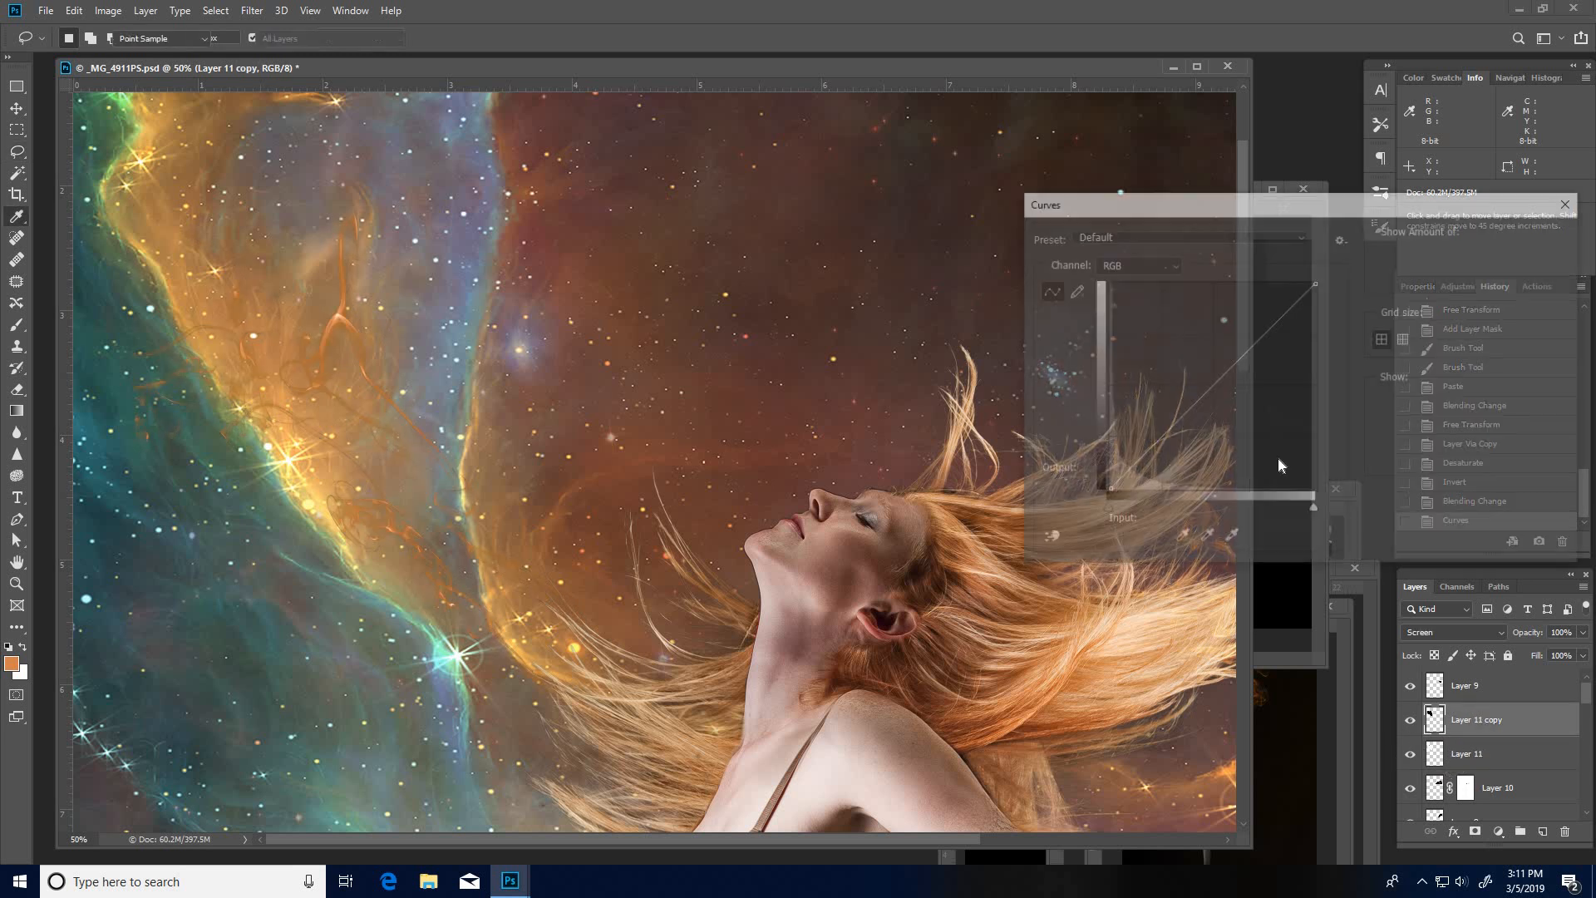
drag(1207, 392, 1182, 378)
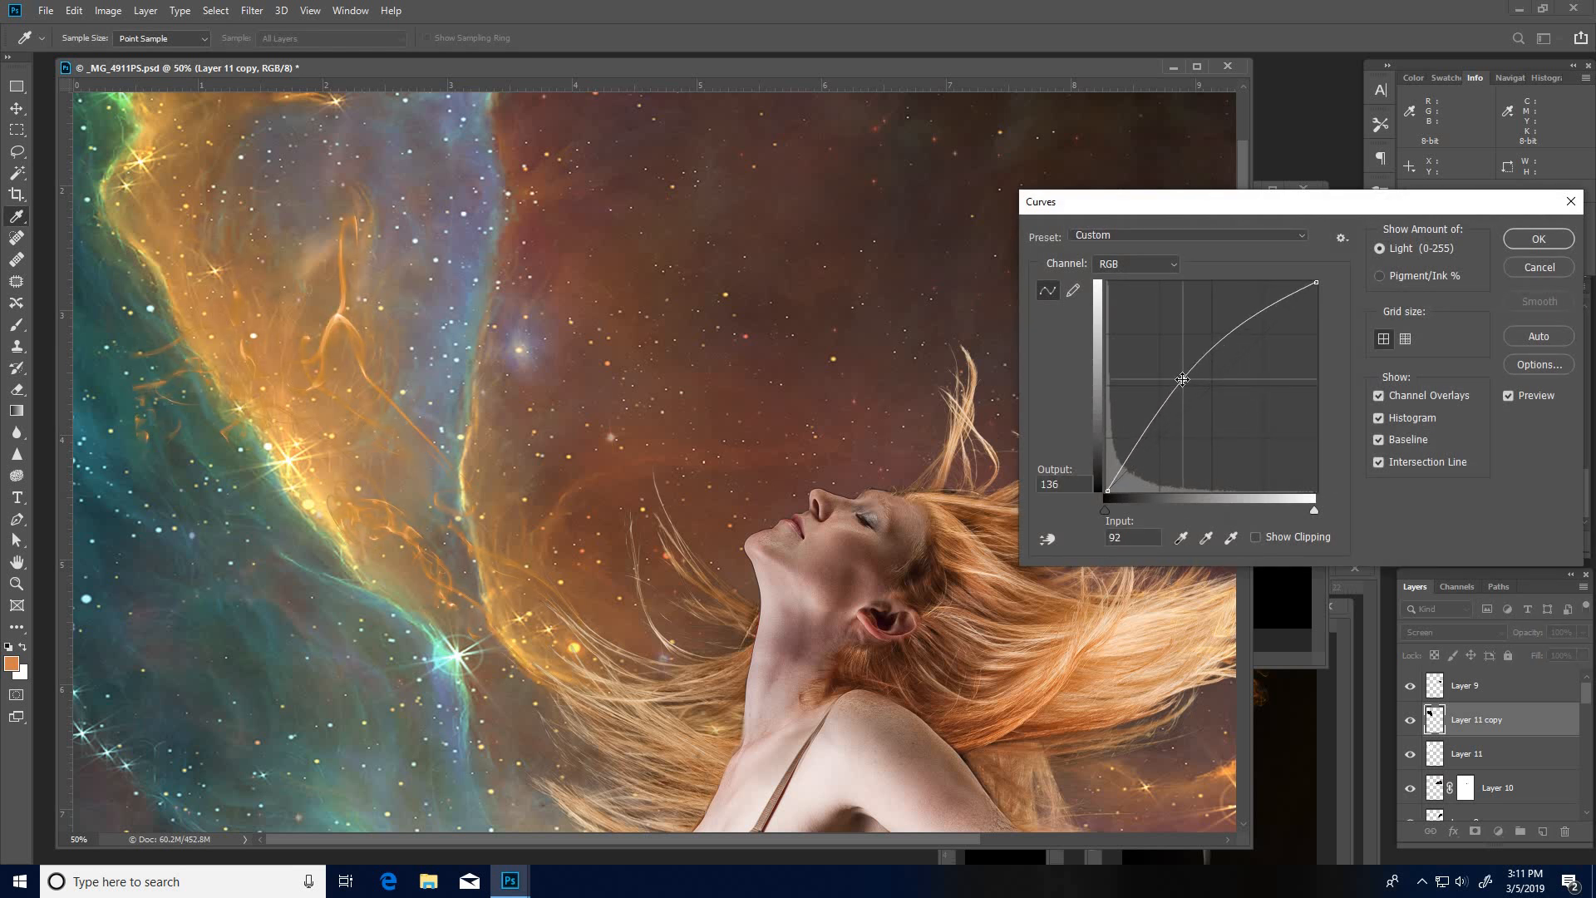
drag(1247, 316, 1242, 310)
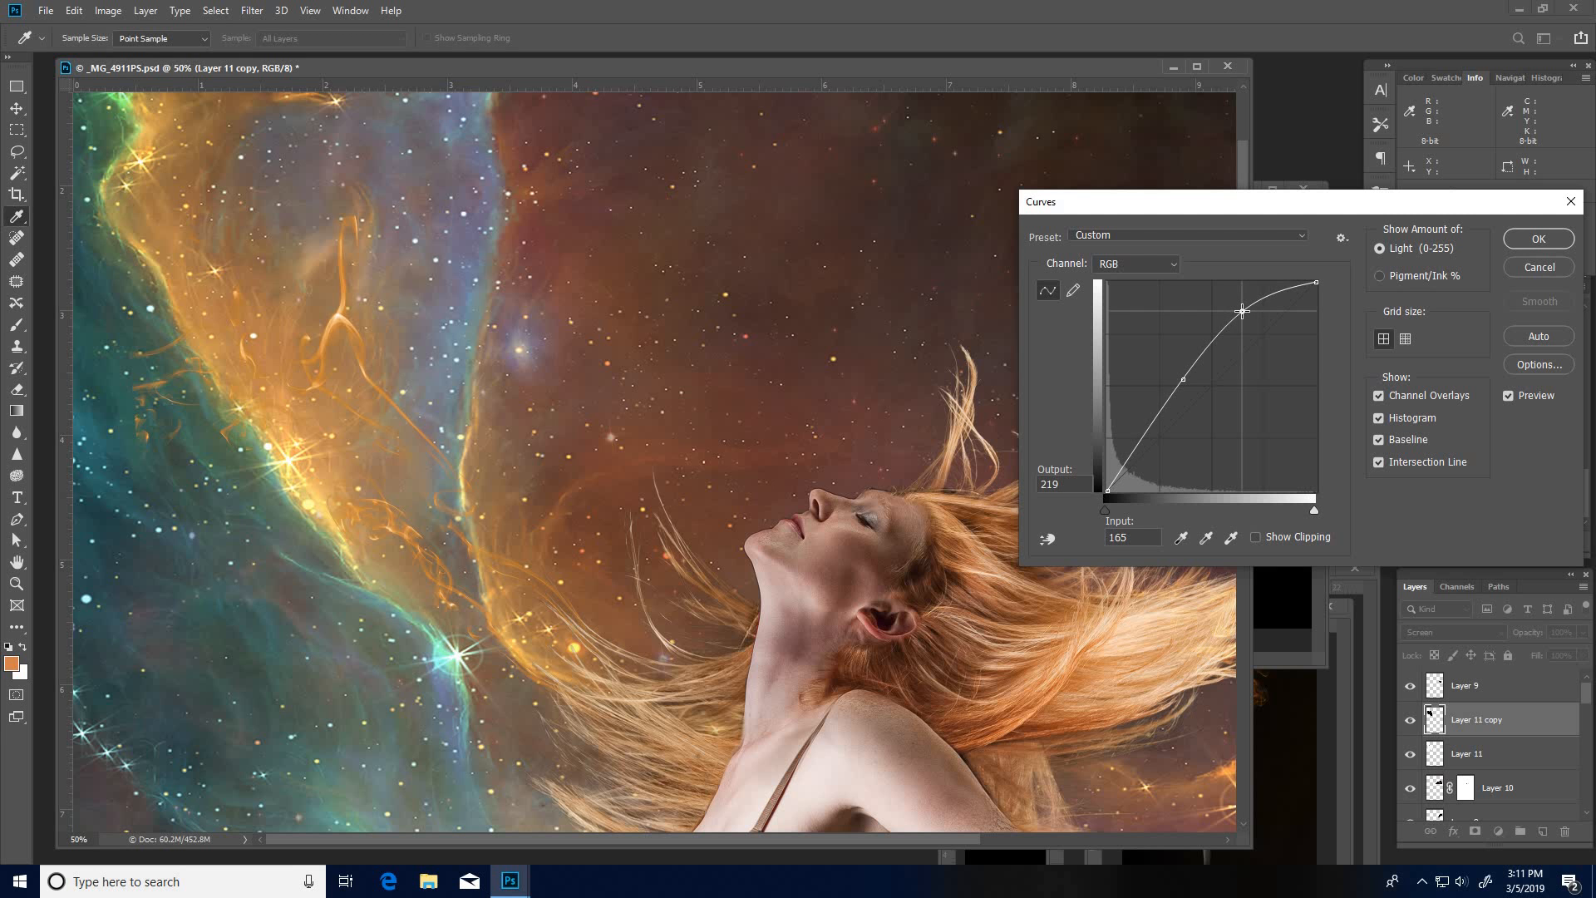
click(1547, 243)
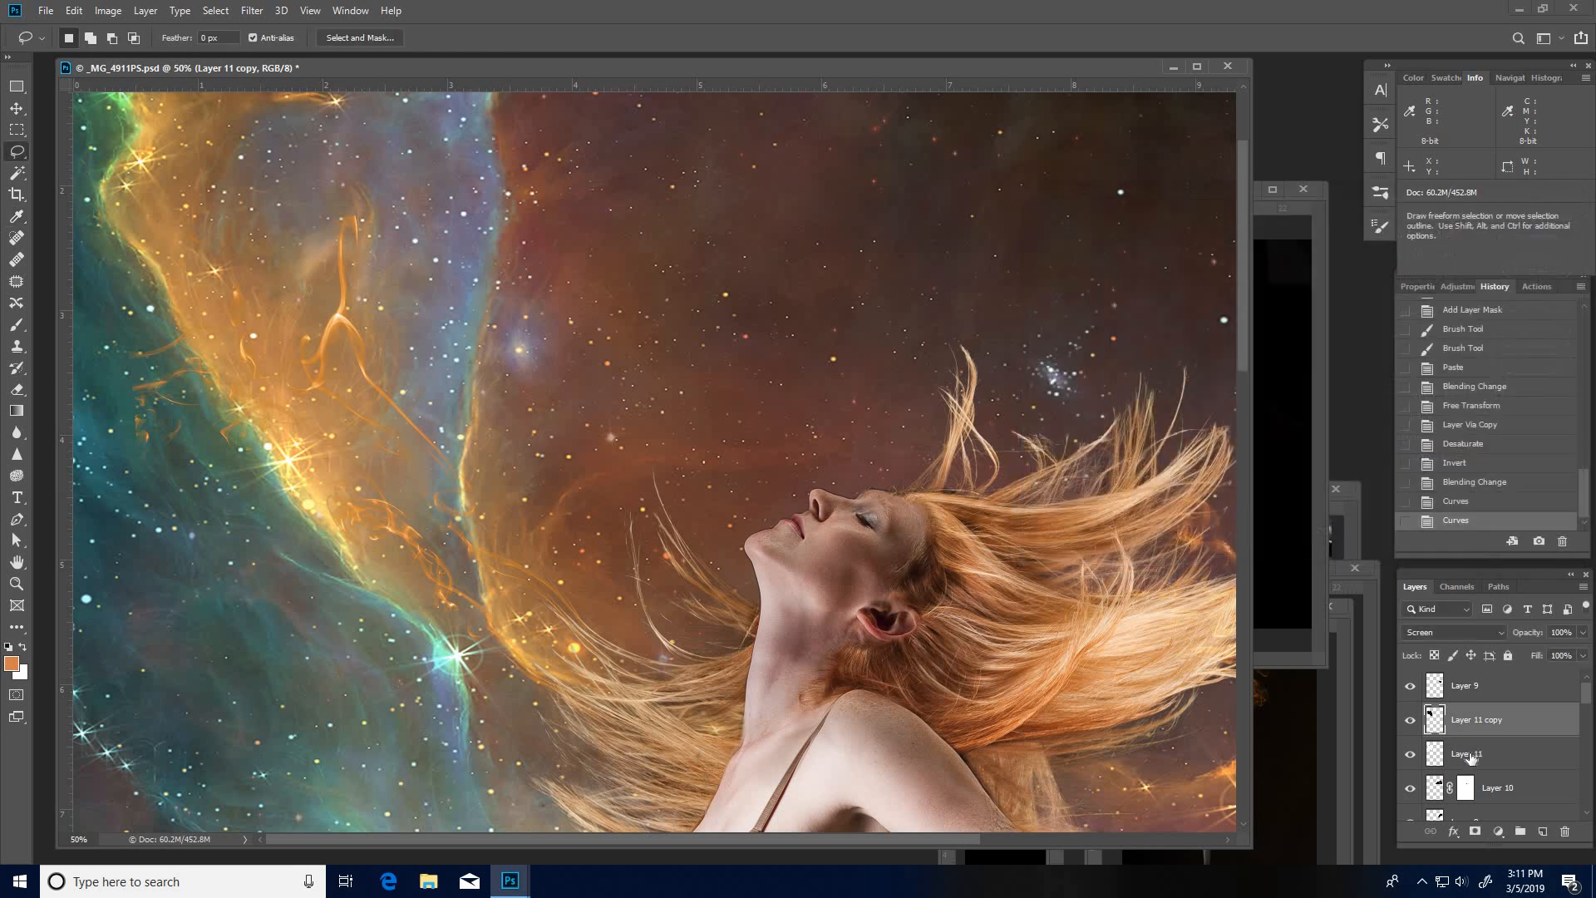
Step: Lighten Layer 11's dark smoke with Curves, mapping input 49 to output 113 and raising the highlights slightly
click(1470, 755)
key(ctrl+m)
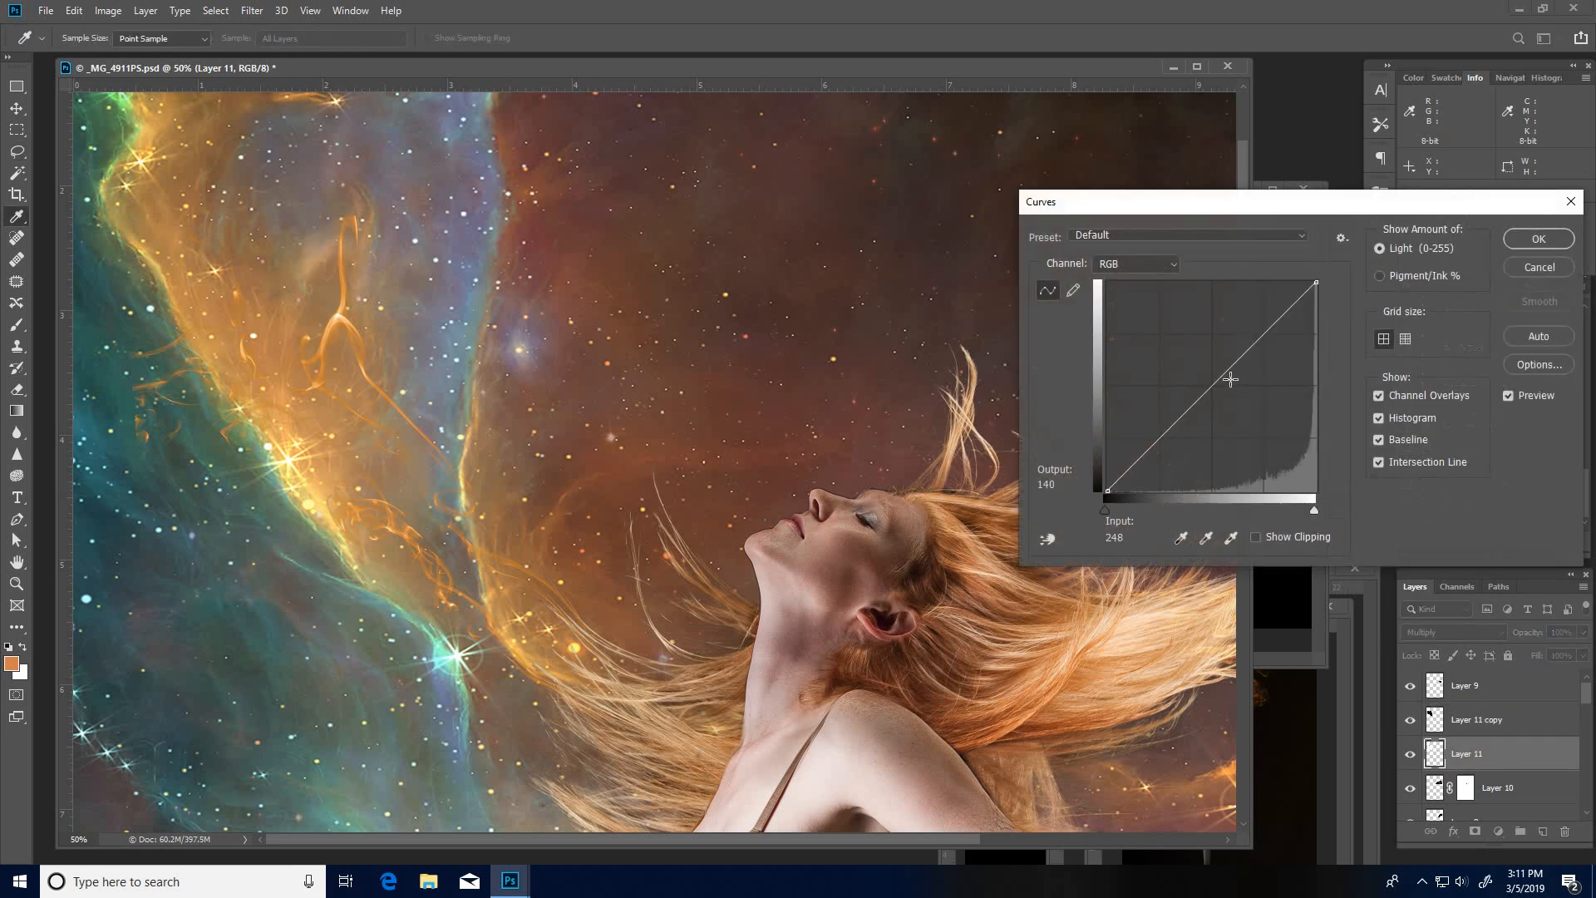
drag(1164, 412, 1154, 398)
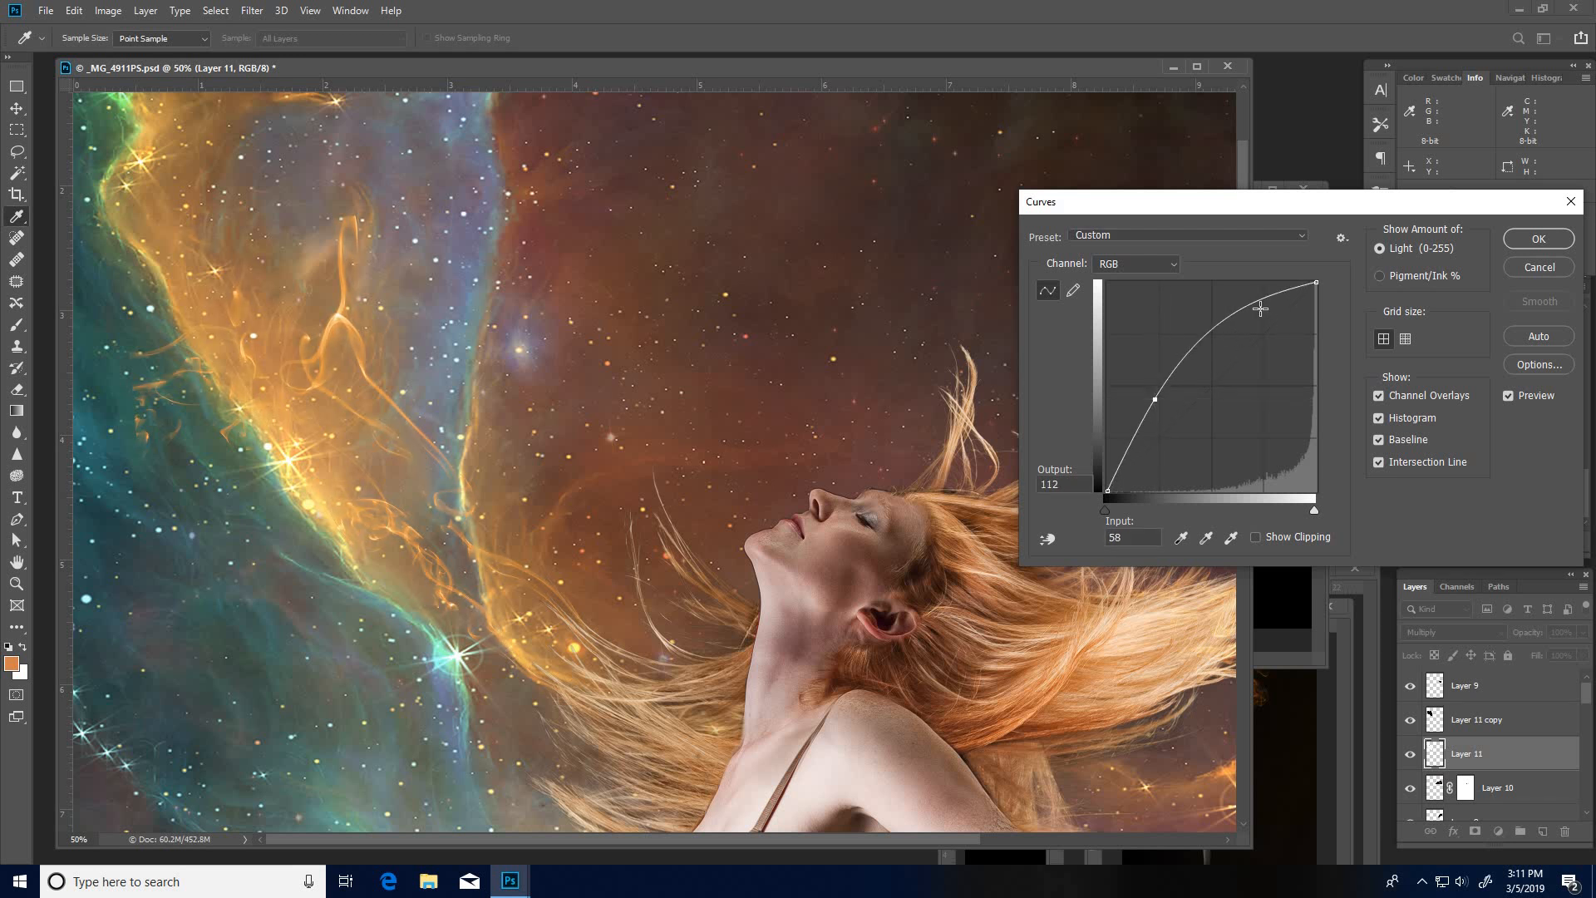
drag(1265, 313, 1248, 303)
drag(1154, 400, 1148, 399)
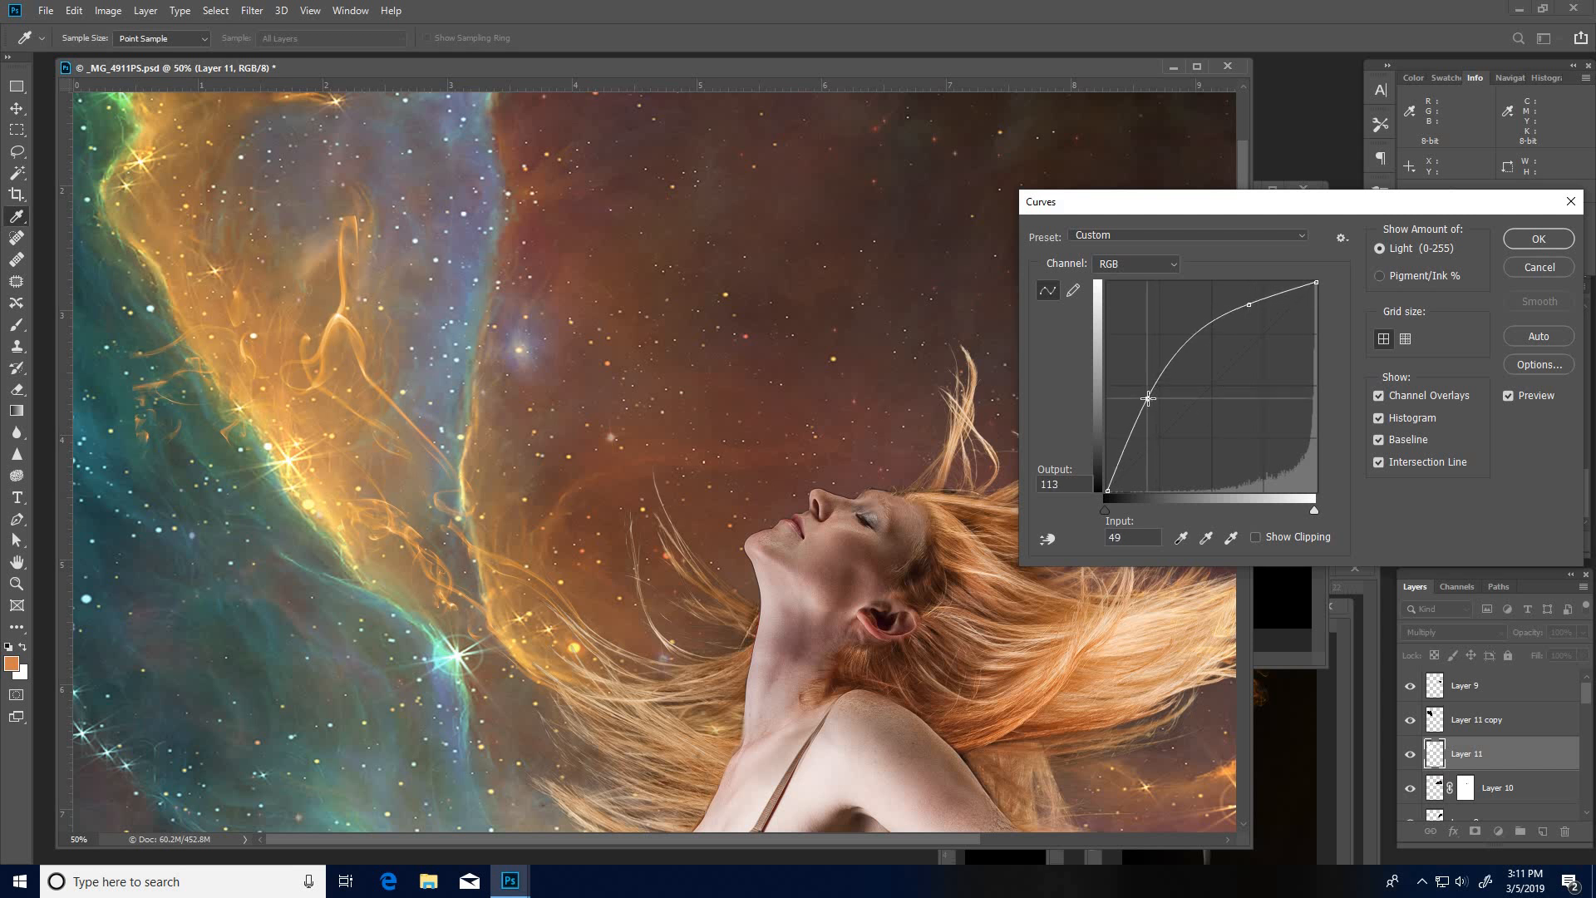
click(1538, 239)
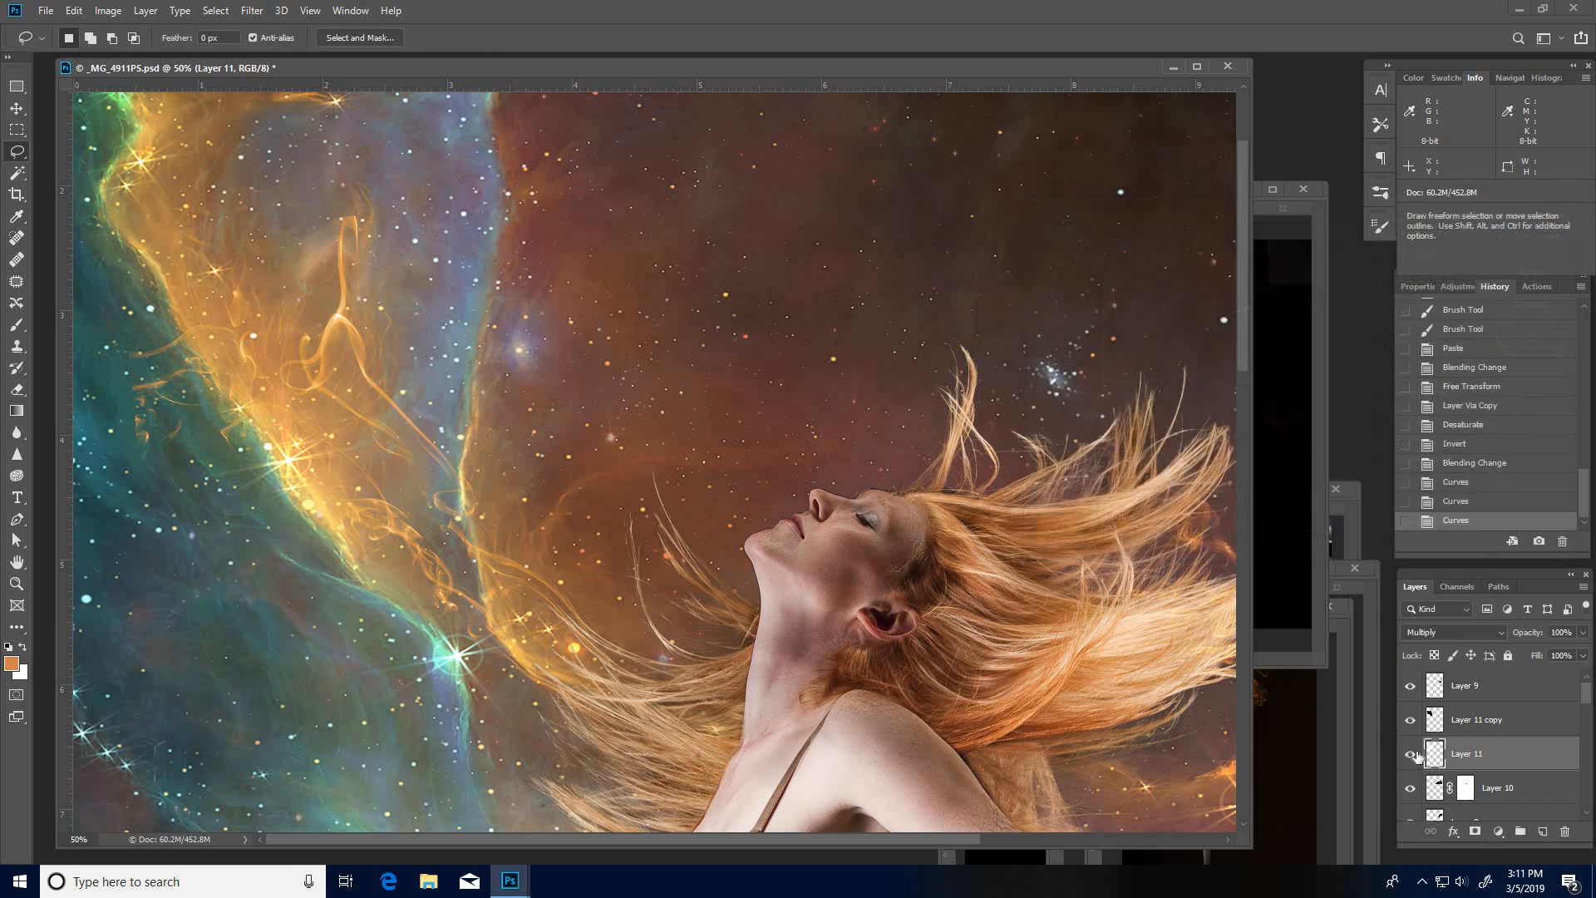
Step: Compare the composite with Layer 11 hidden and shown, at both 50% and 33.3% zoom
click(1411, 755)
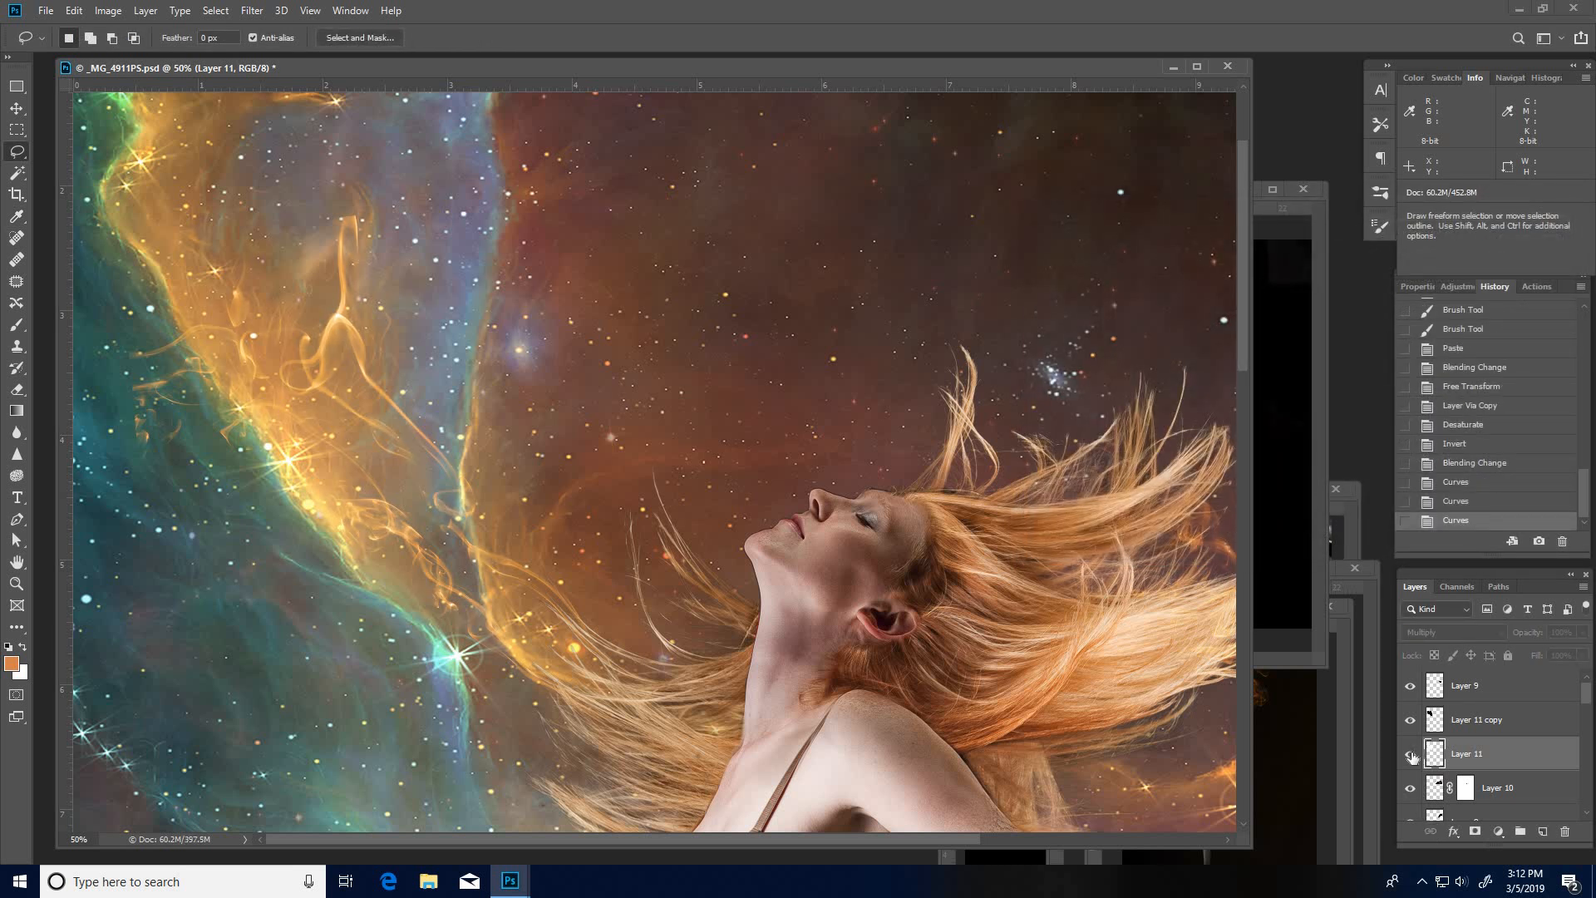
click(1411, 754)
click(1411, 755)
click(1411, 755)
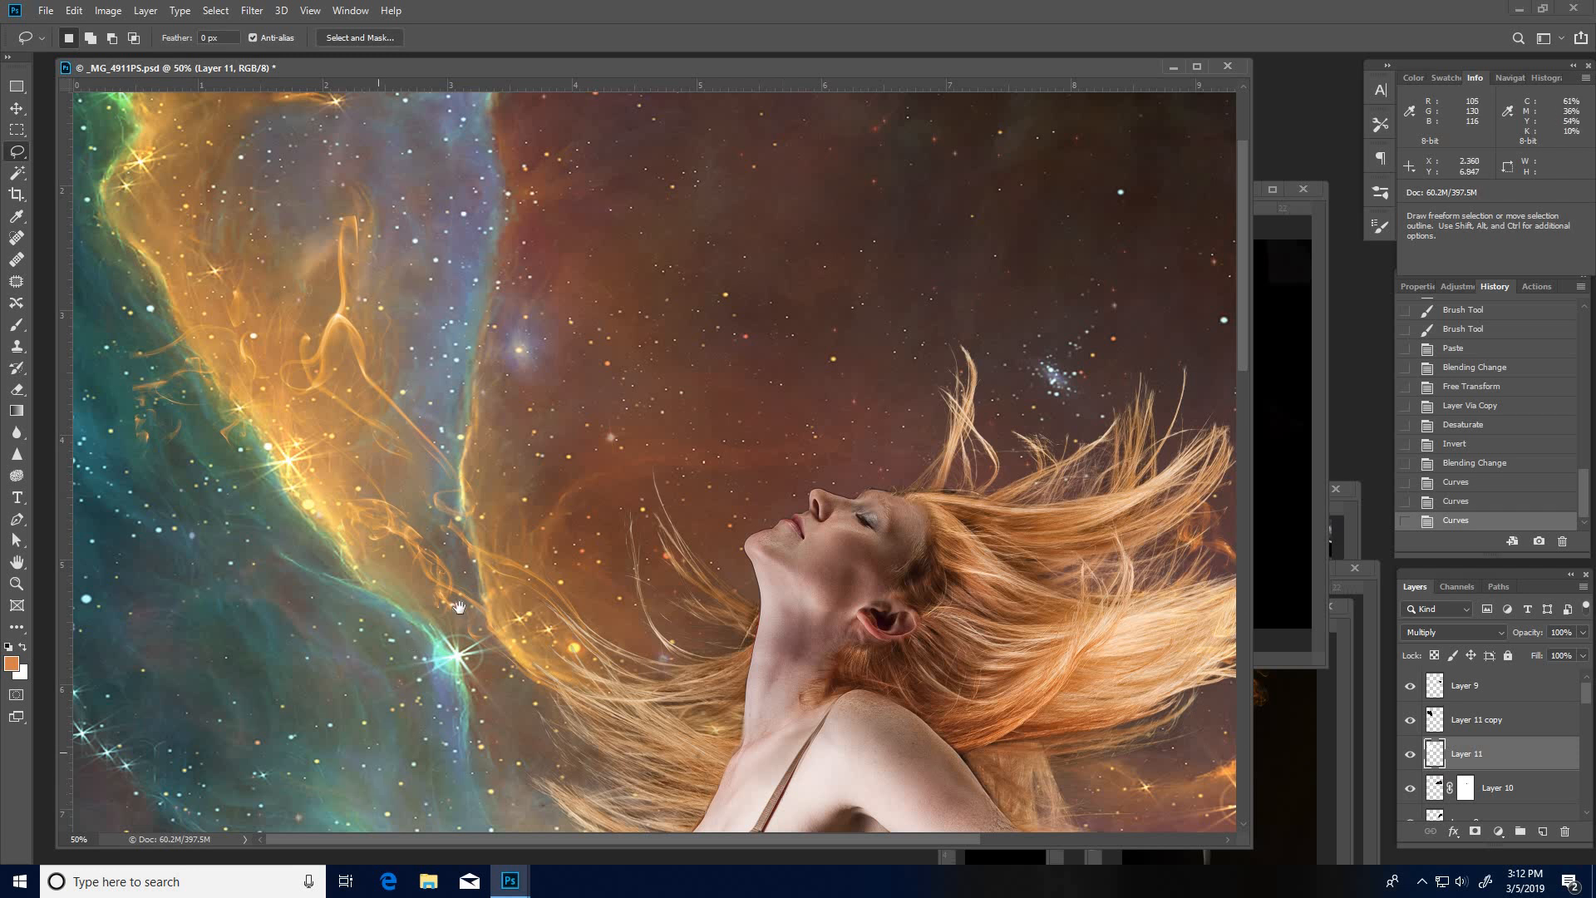
alt+click(464, 573)
click(1410, 755)
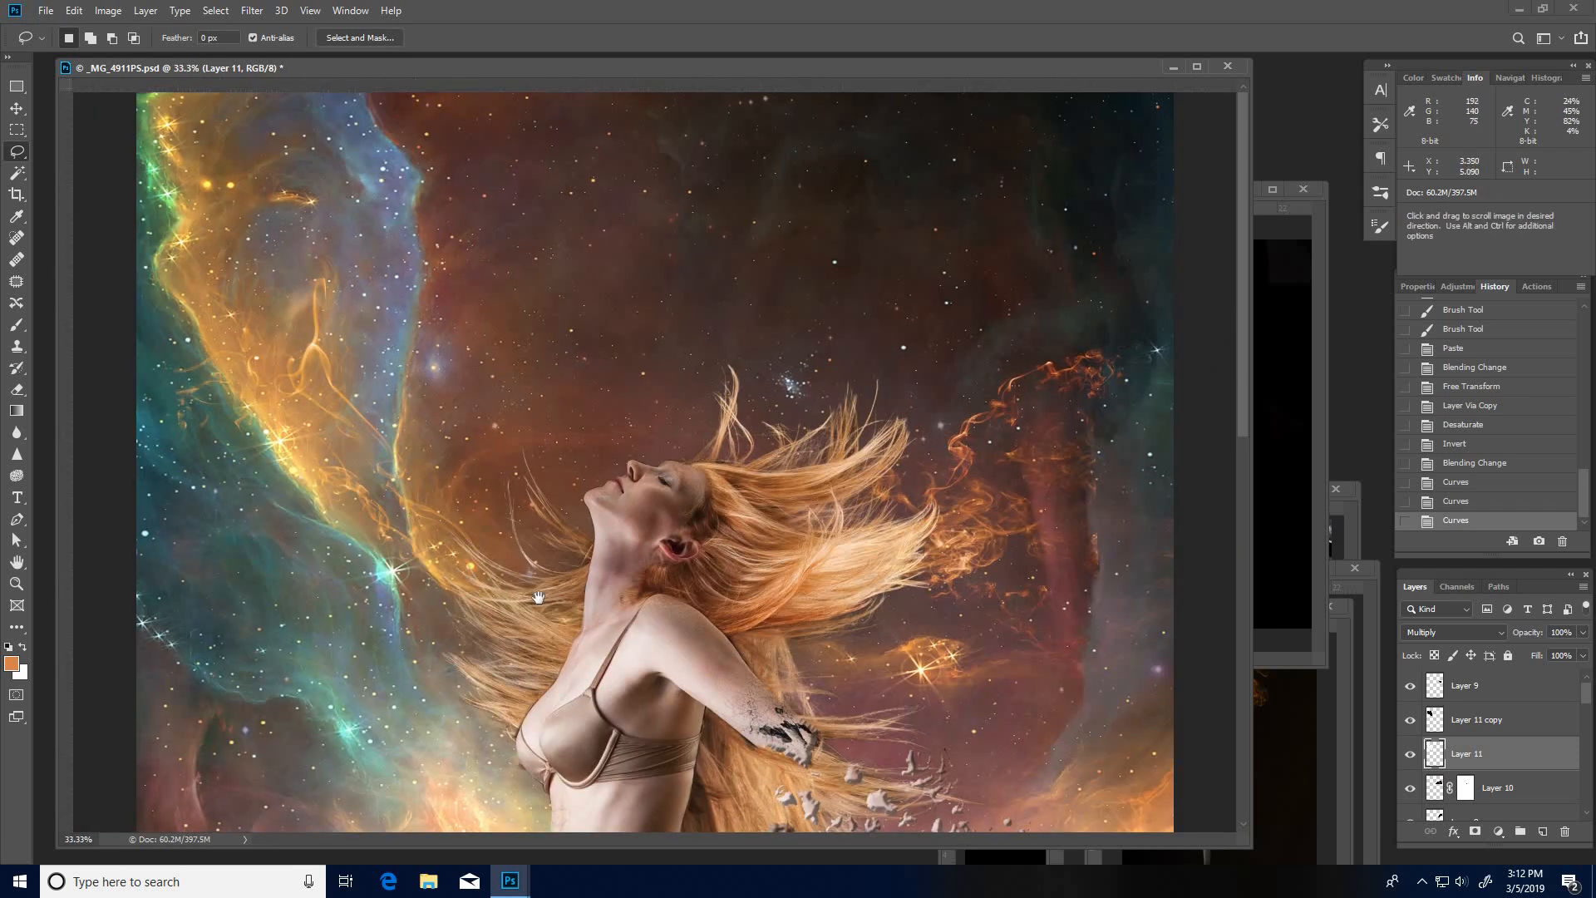
click(1411, 755)
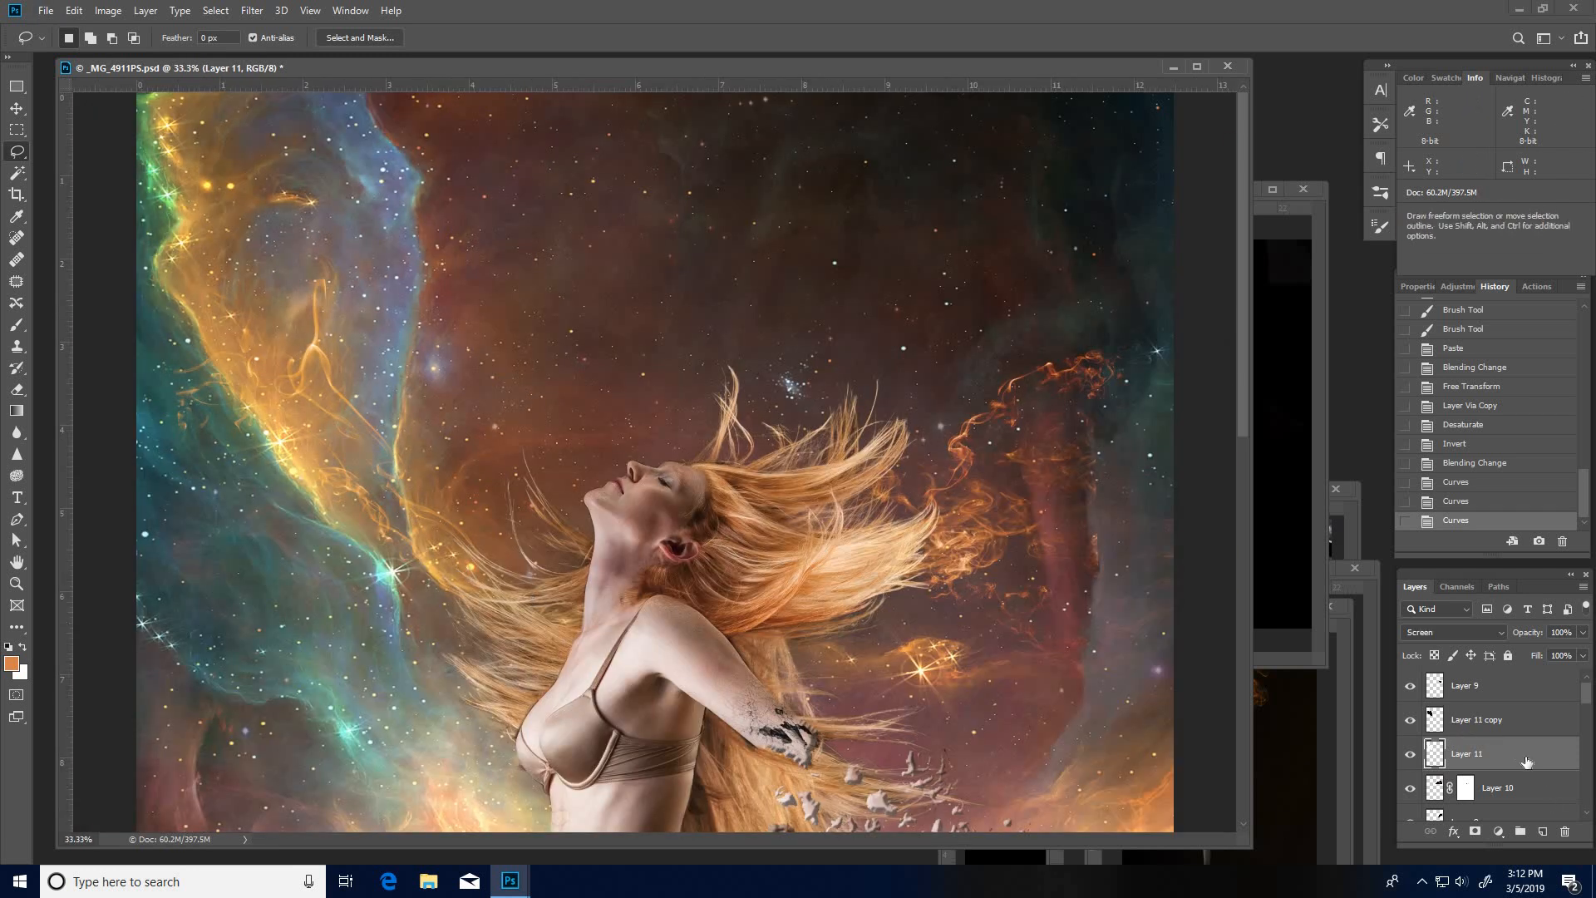
Step: Brighten Layer 11 copy further with Curves, mapping input 102 to output 164, and check it hidden and shown
click(1456, 721)
key(ctrl+m)
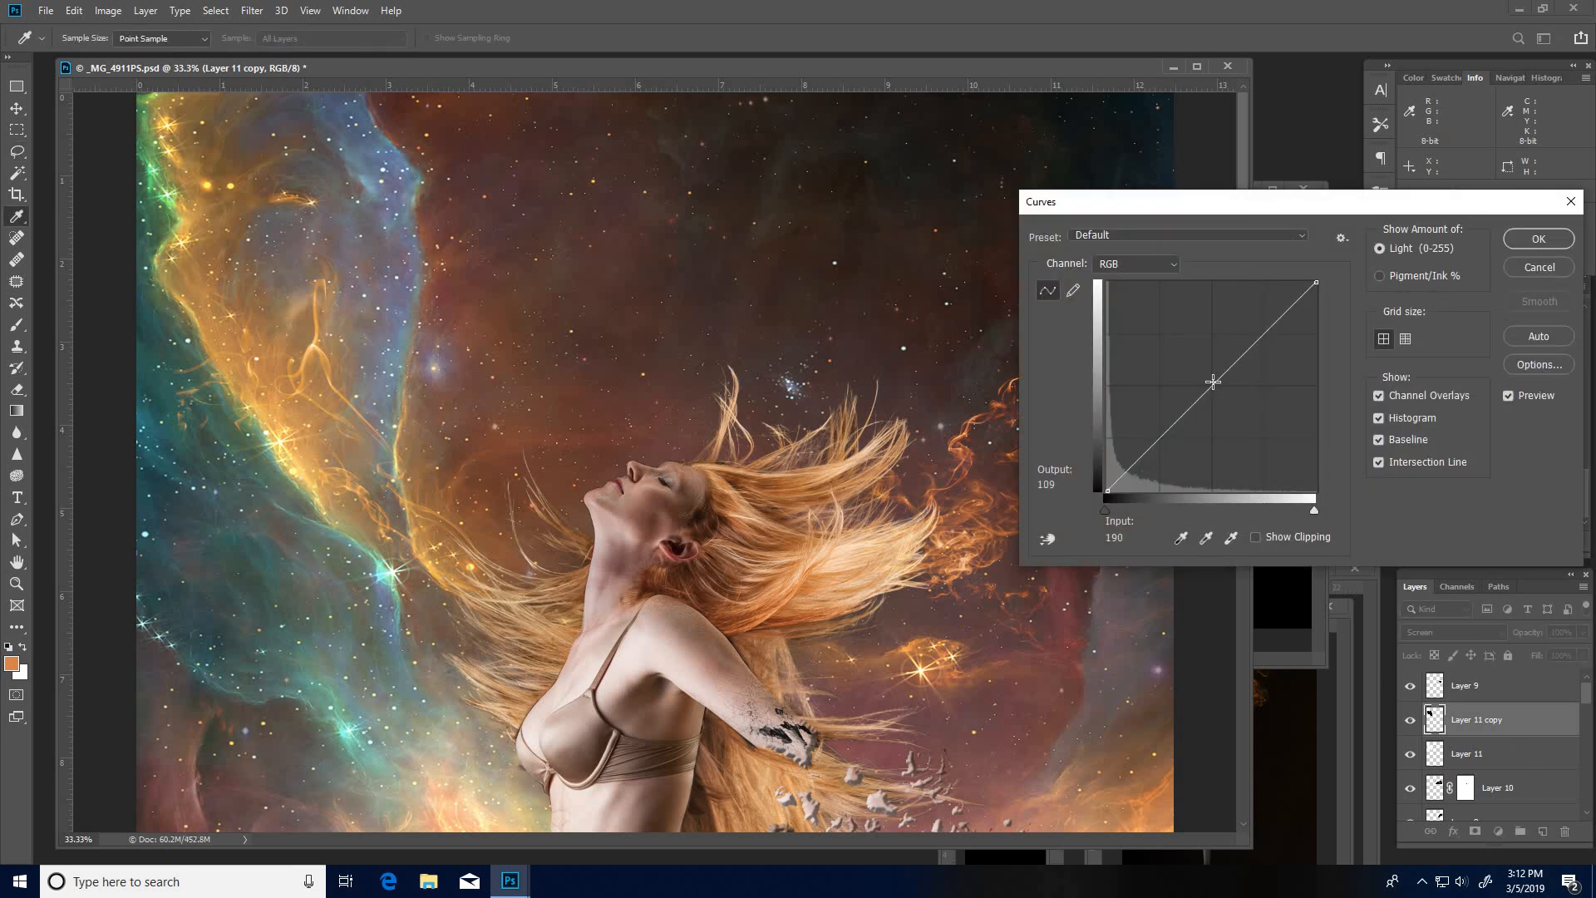
click(1198, 361)
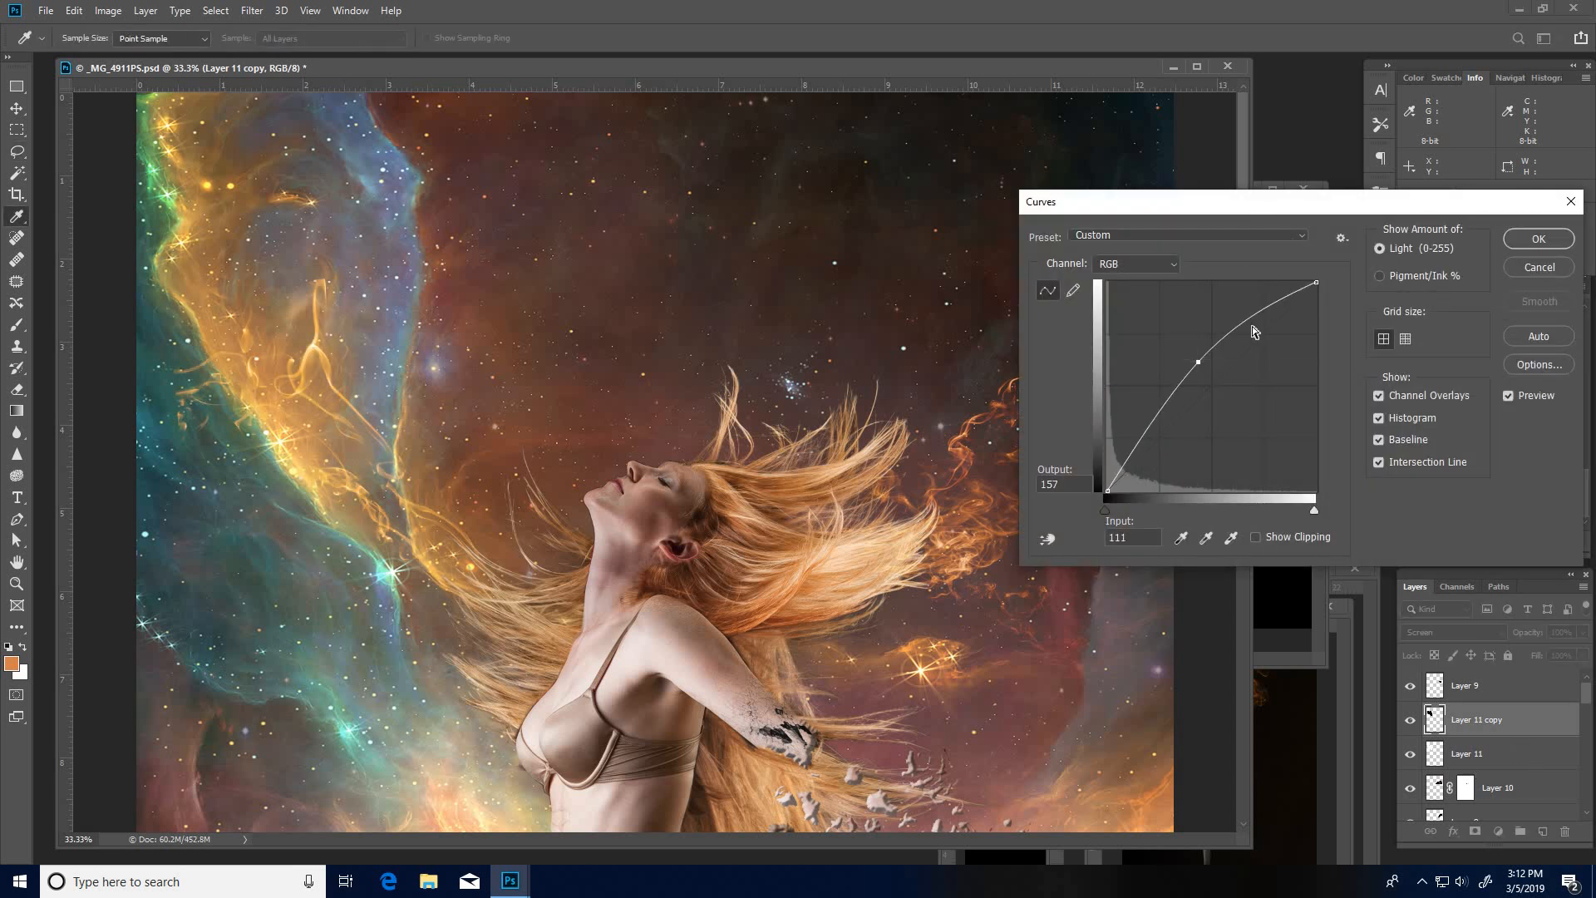
drag(1197, 361, 1190, 356)
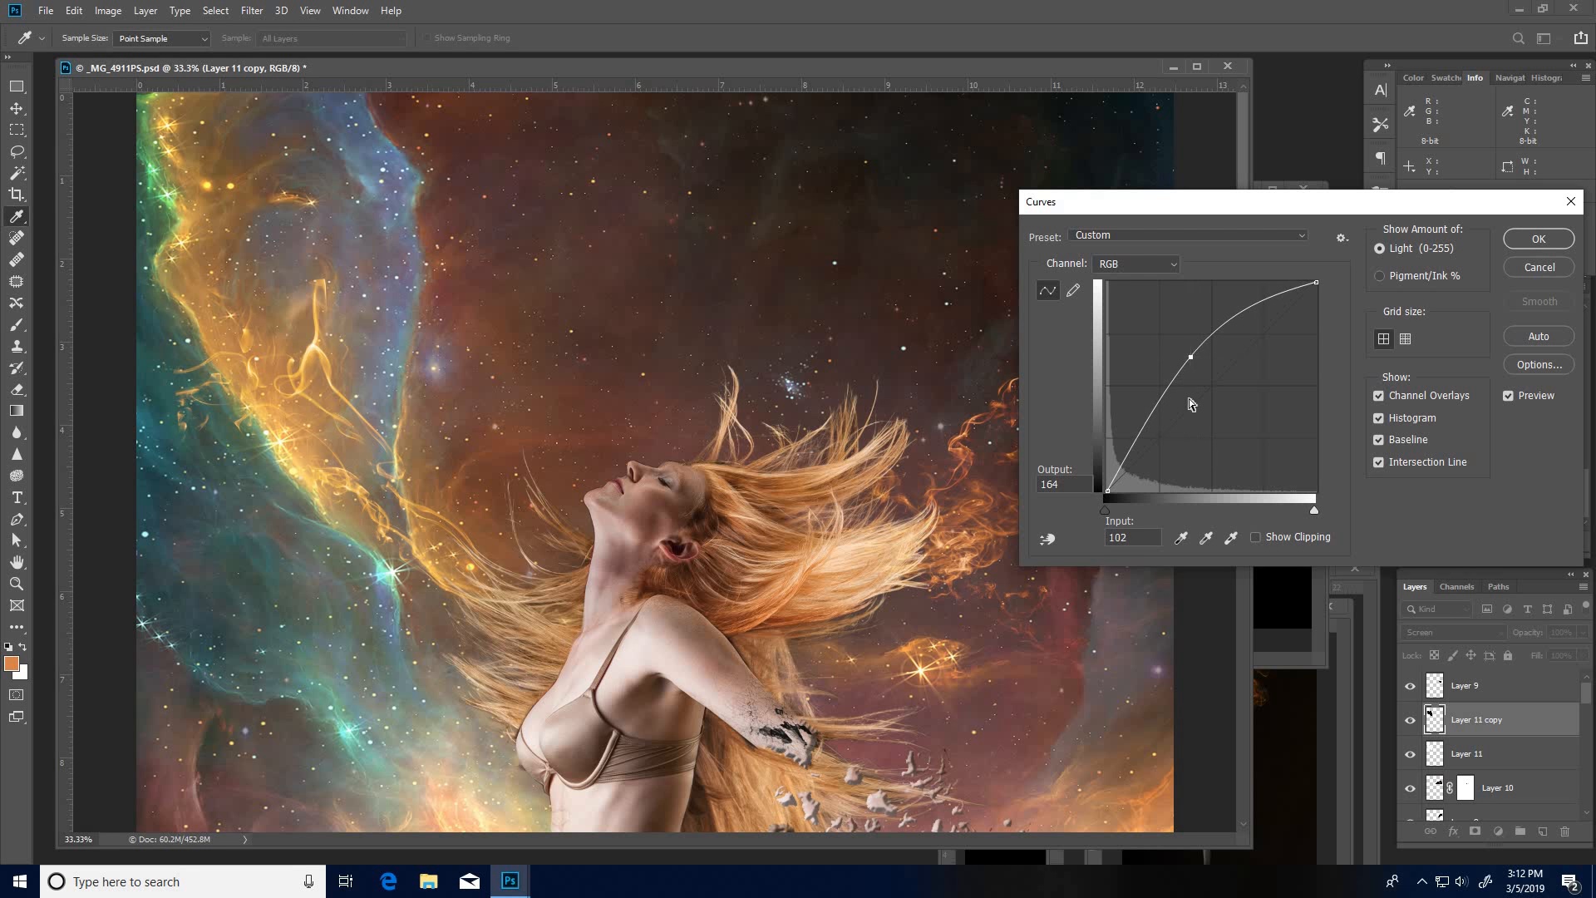
click(1540, 240)
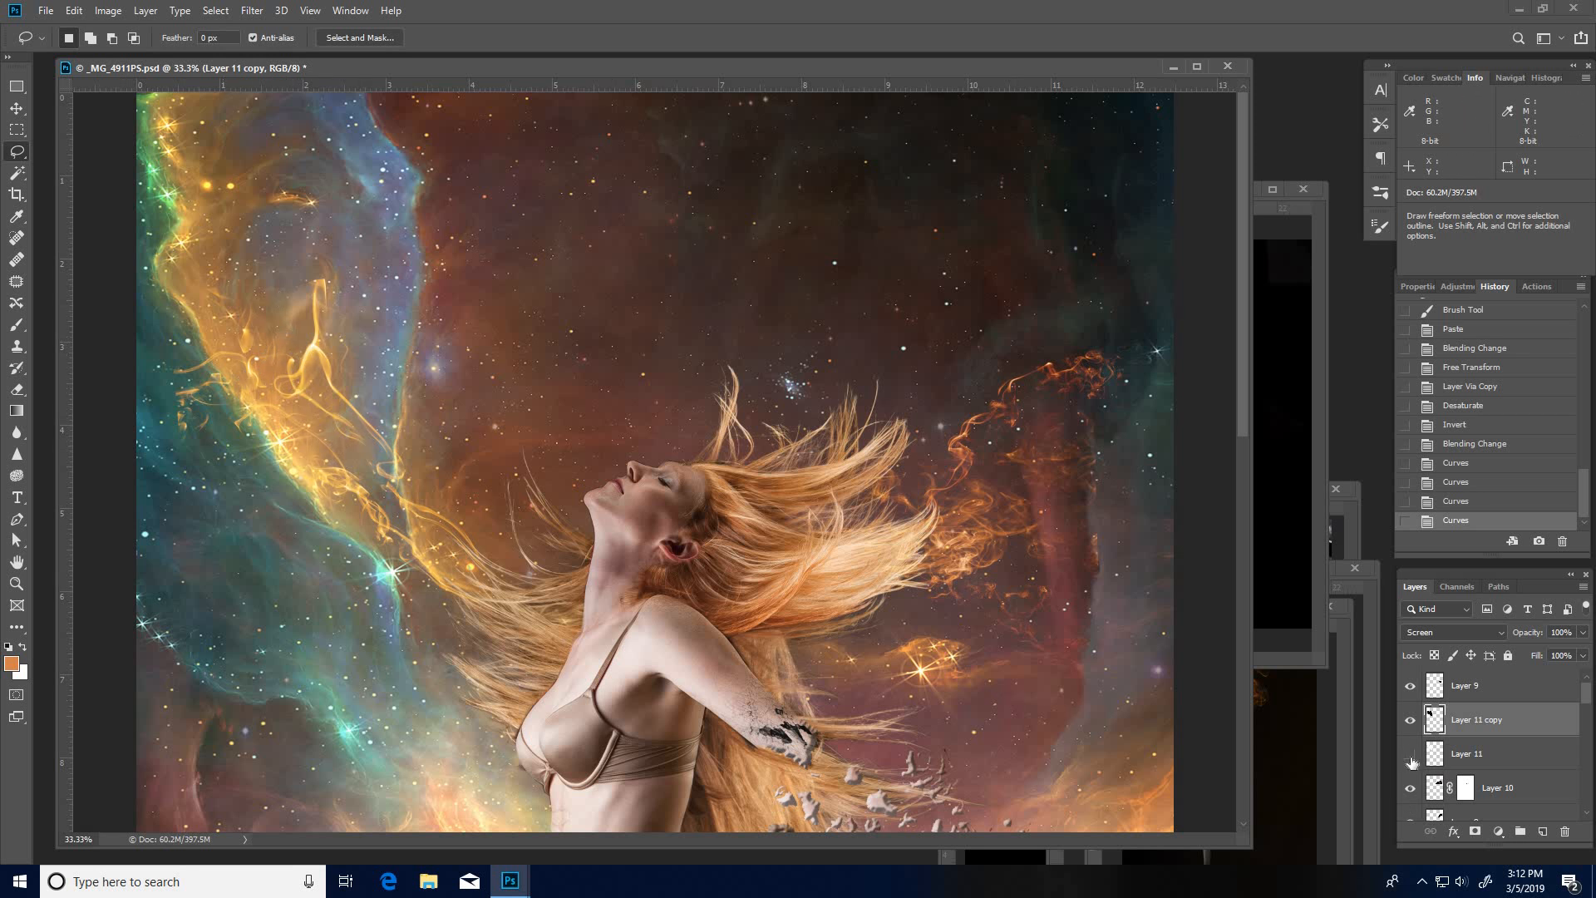
click(1410, 720)
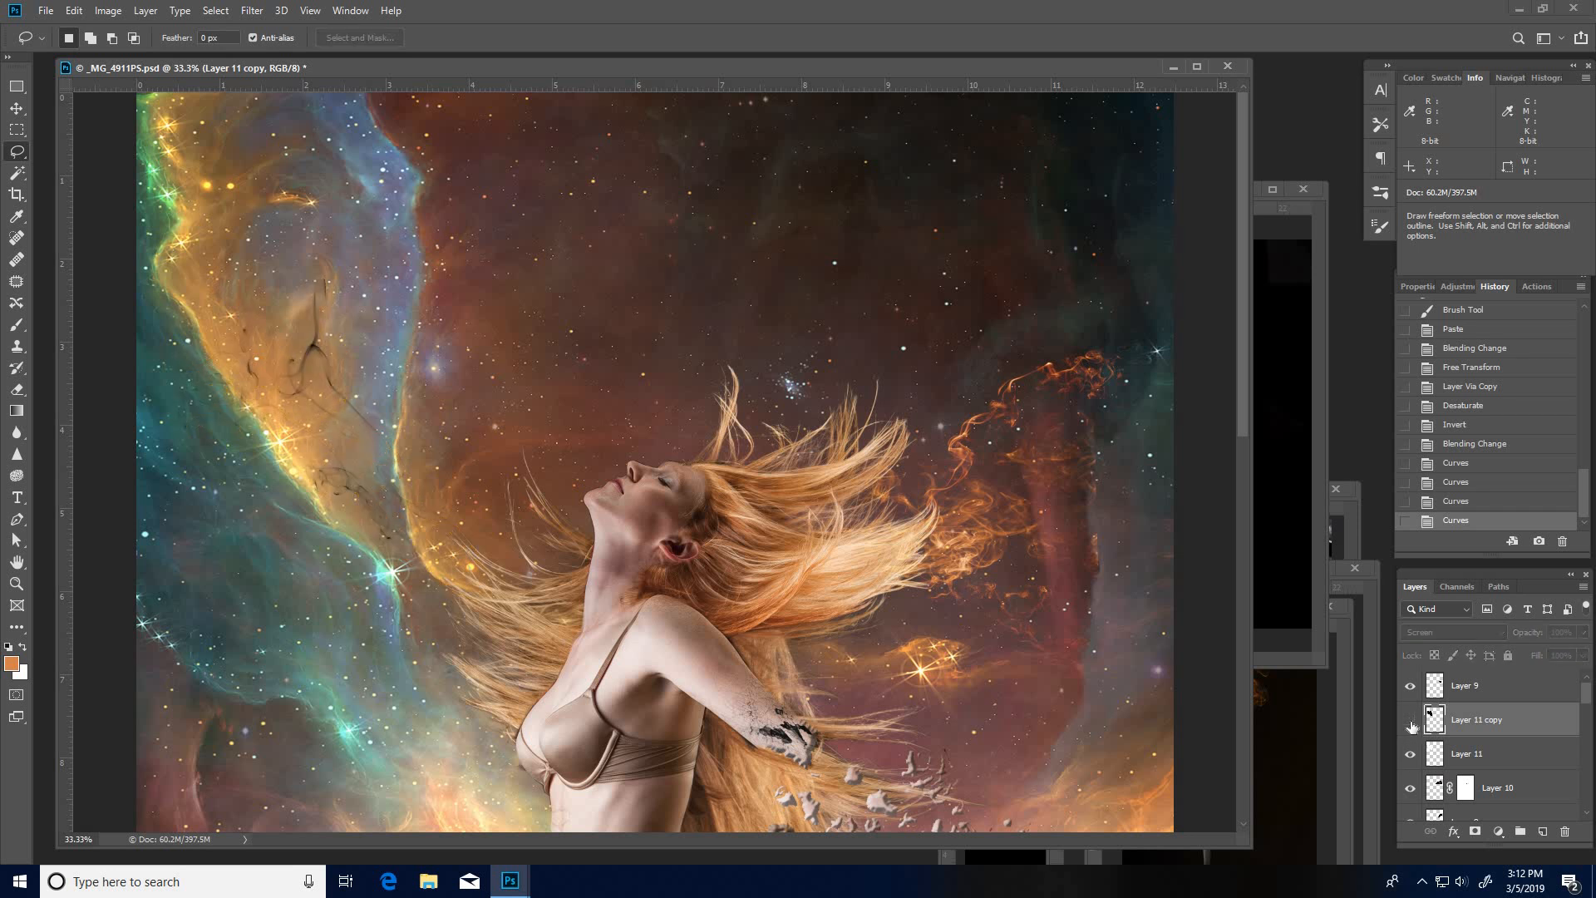
click(1410, 722)
Step: Darken Layer 11 with Curves, mapping input 112 to output 74 and input 185 to output 146
click(1480, 763)
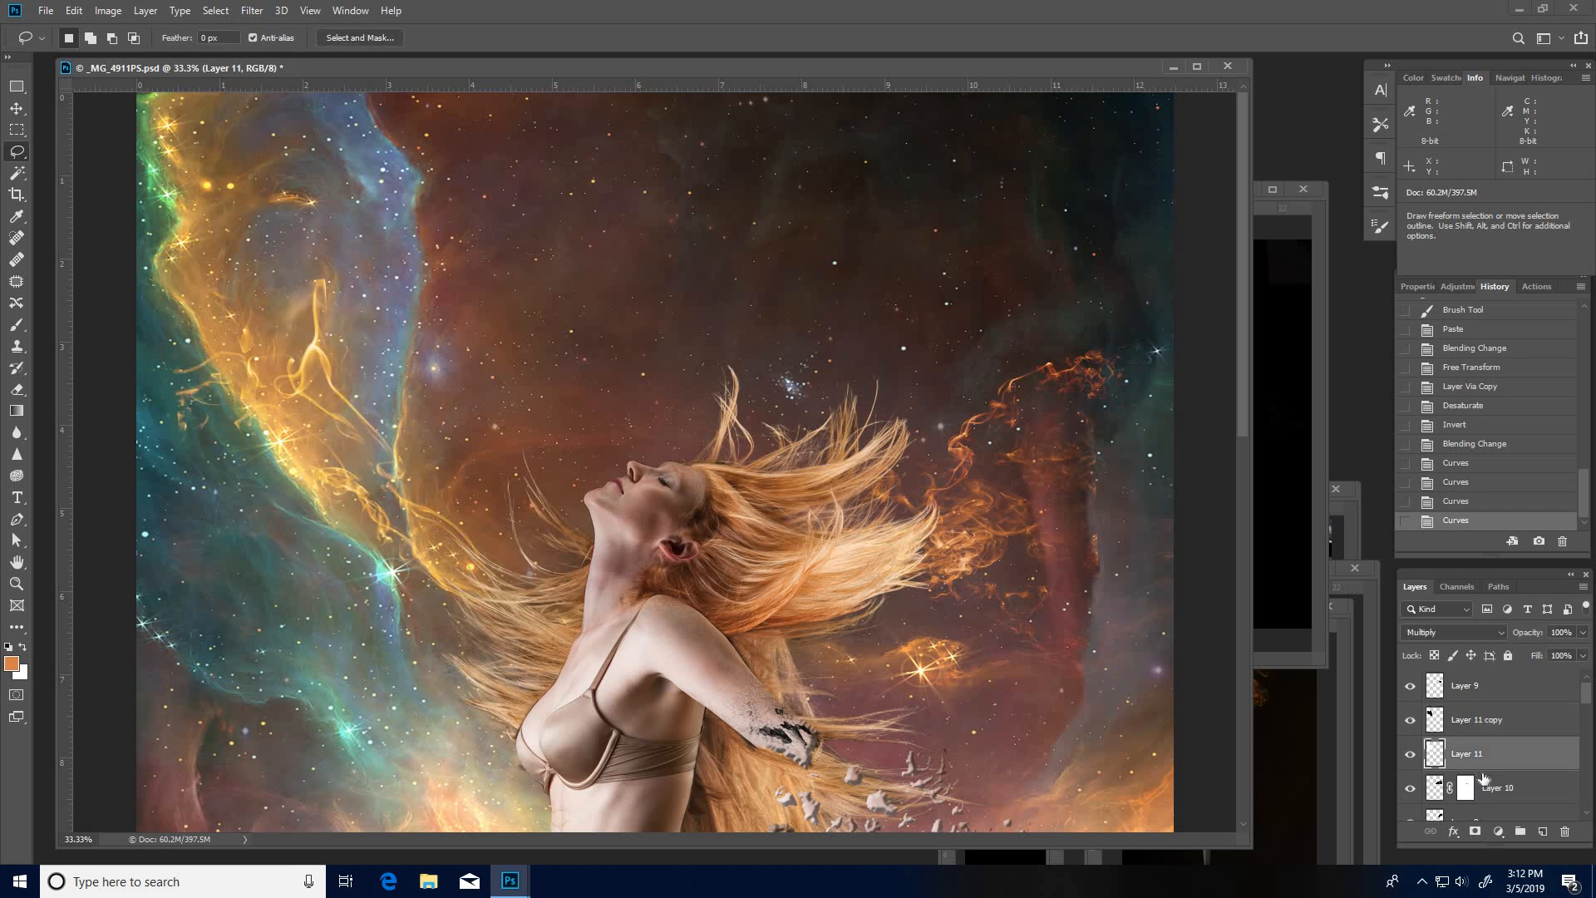
key(ctrl+m)
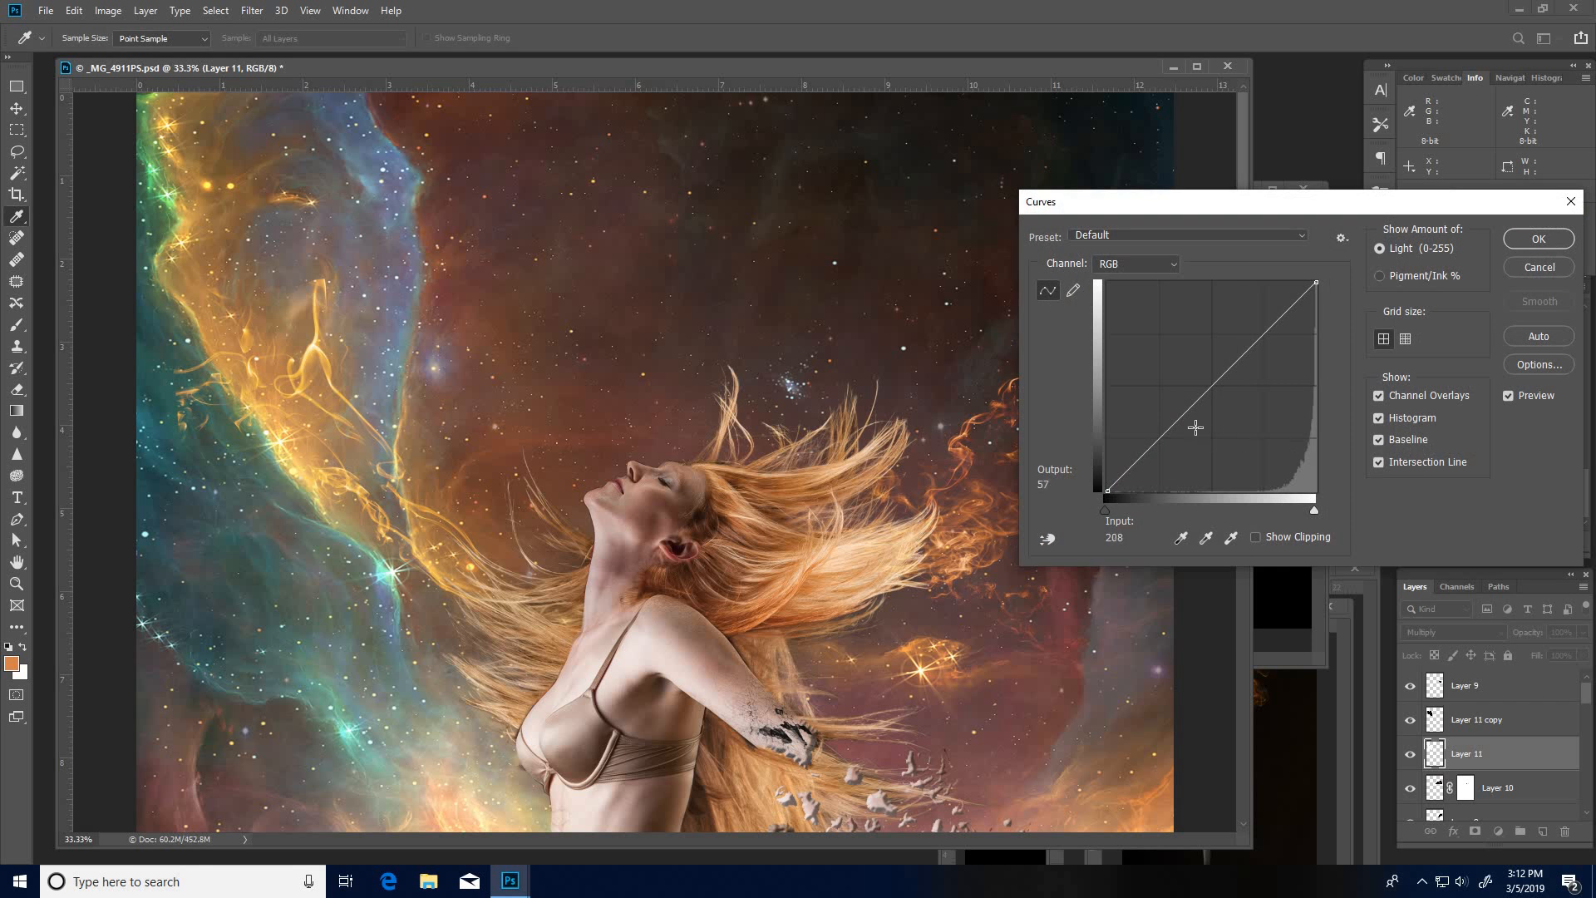
drag(1189, 420, 1199, 429)
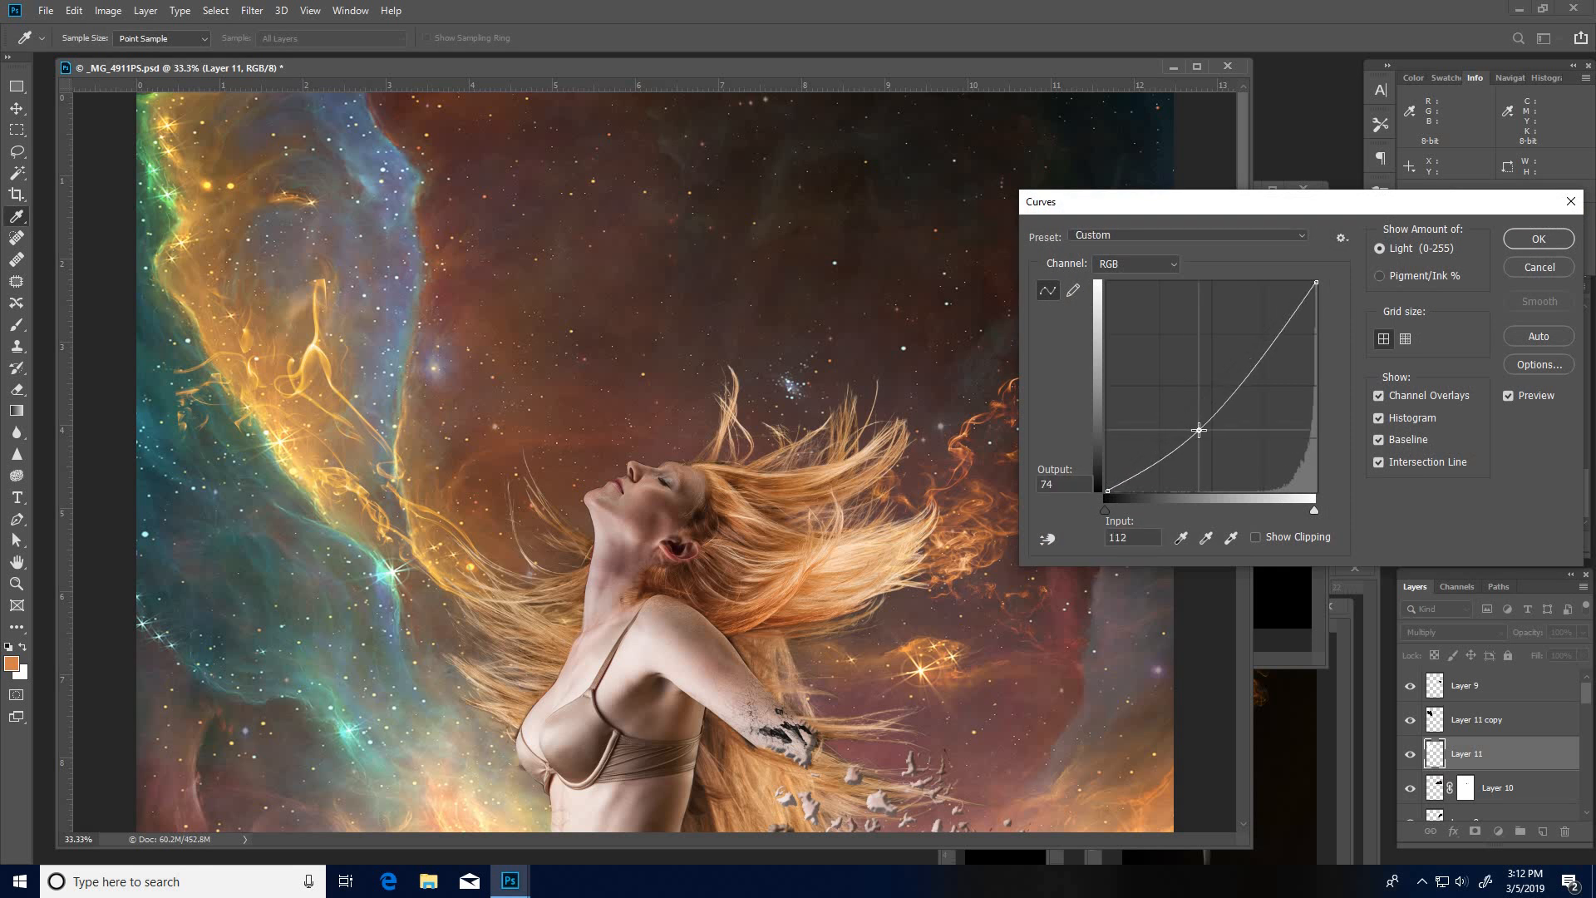
mouse_move(1249, 384)
mouse_down()
mouse_move(1261, 373)
mouse_move(1235, 357)
mouse_move(1260, 371)
mouse_up()
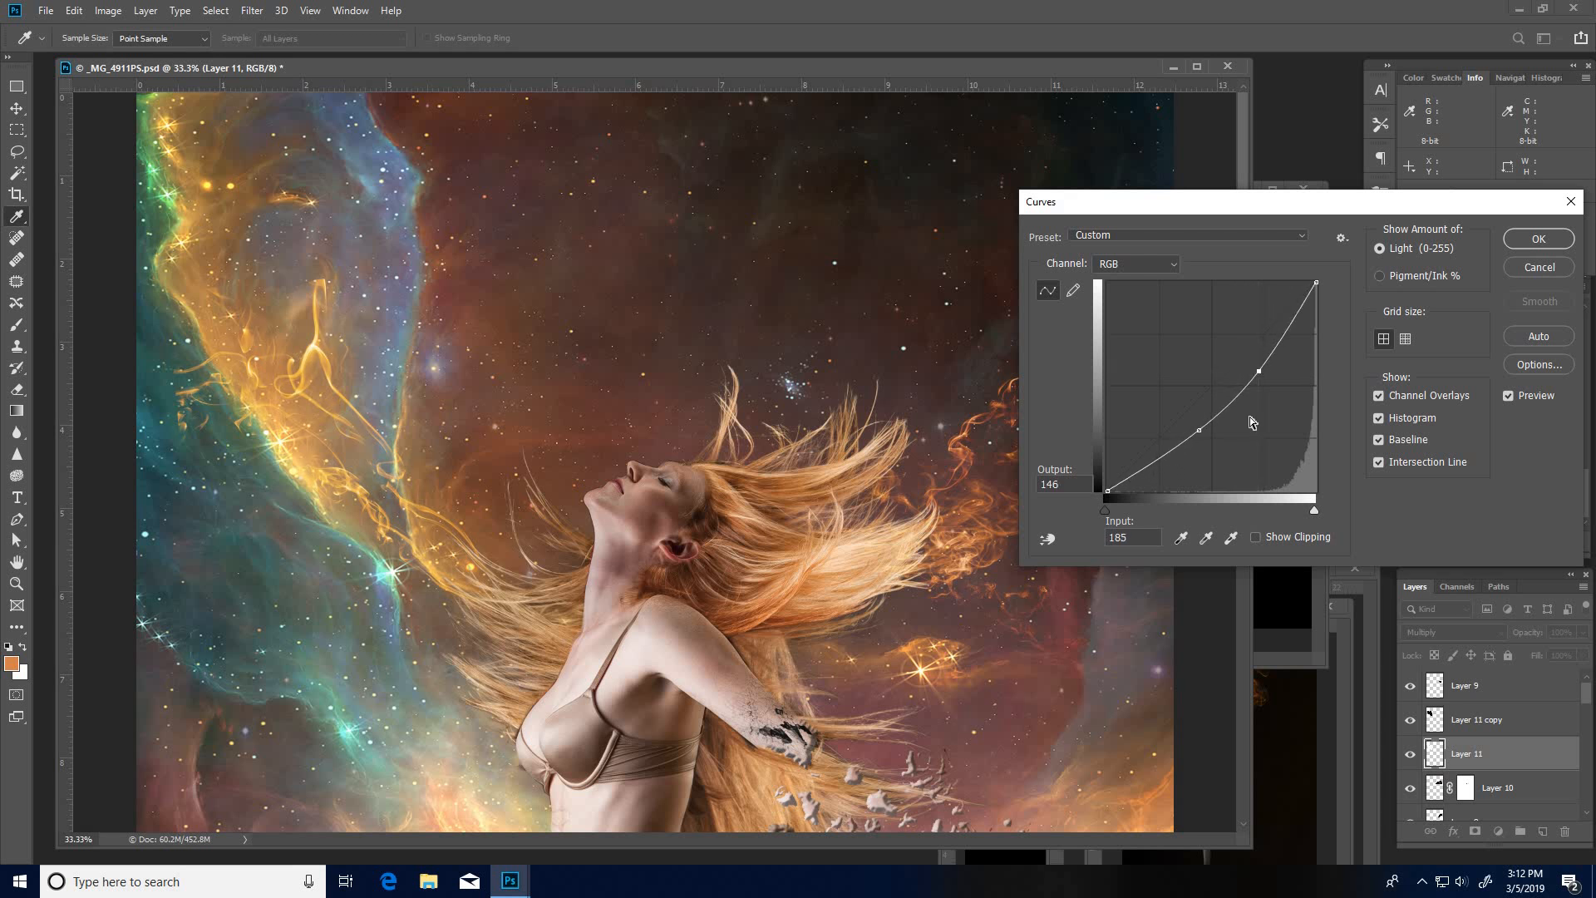
click(1532, 241)
key(l)
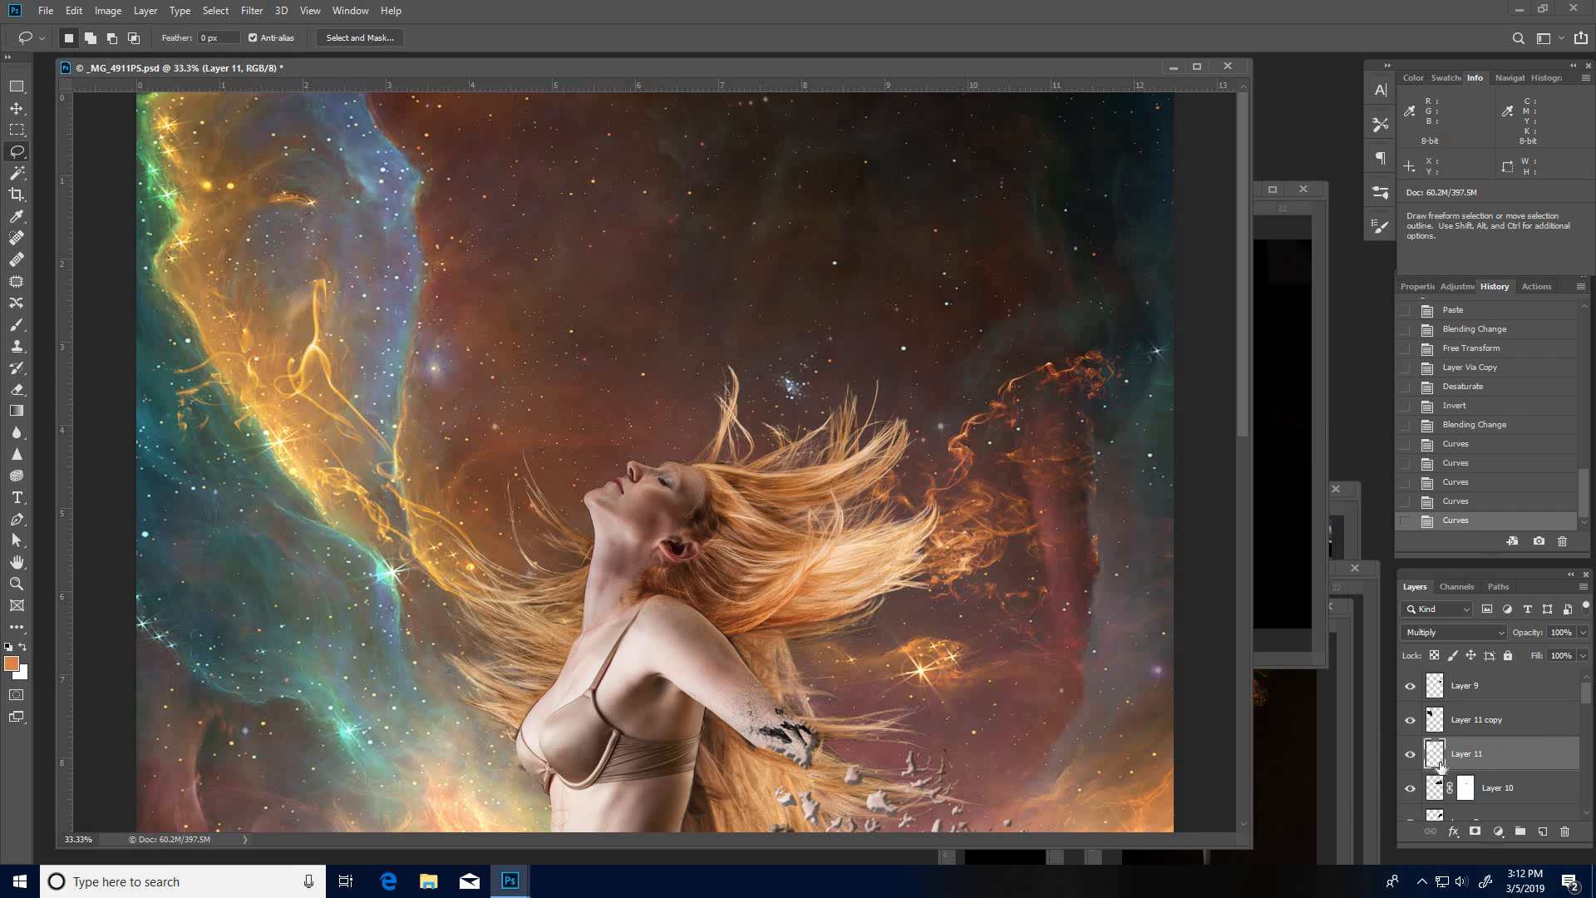
Step: Check the effect of Layer 11 and Layer 11 copy by toggling their visibility, and review the whole composite at 25%
click(1411, 757)
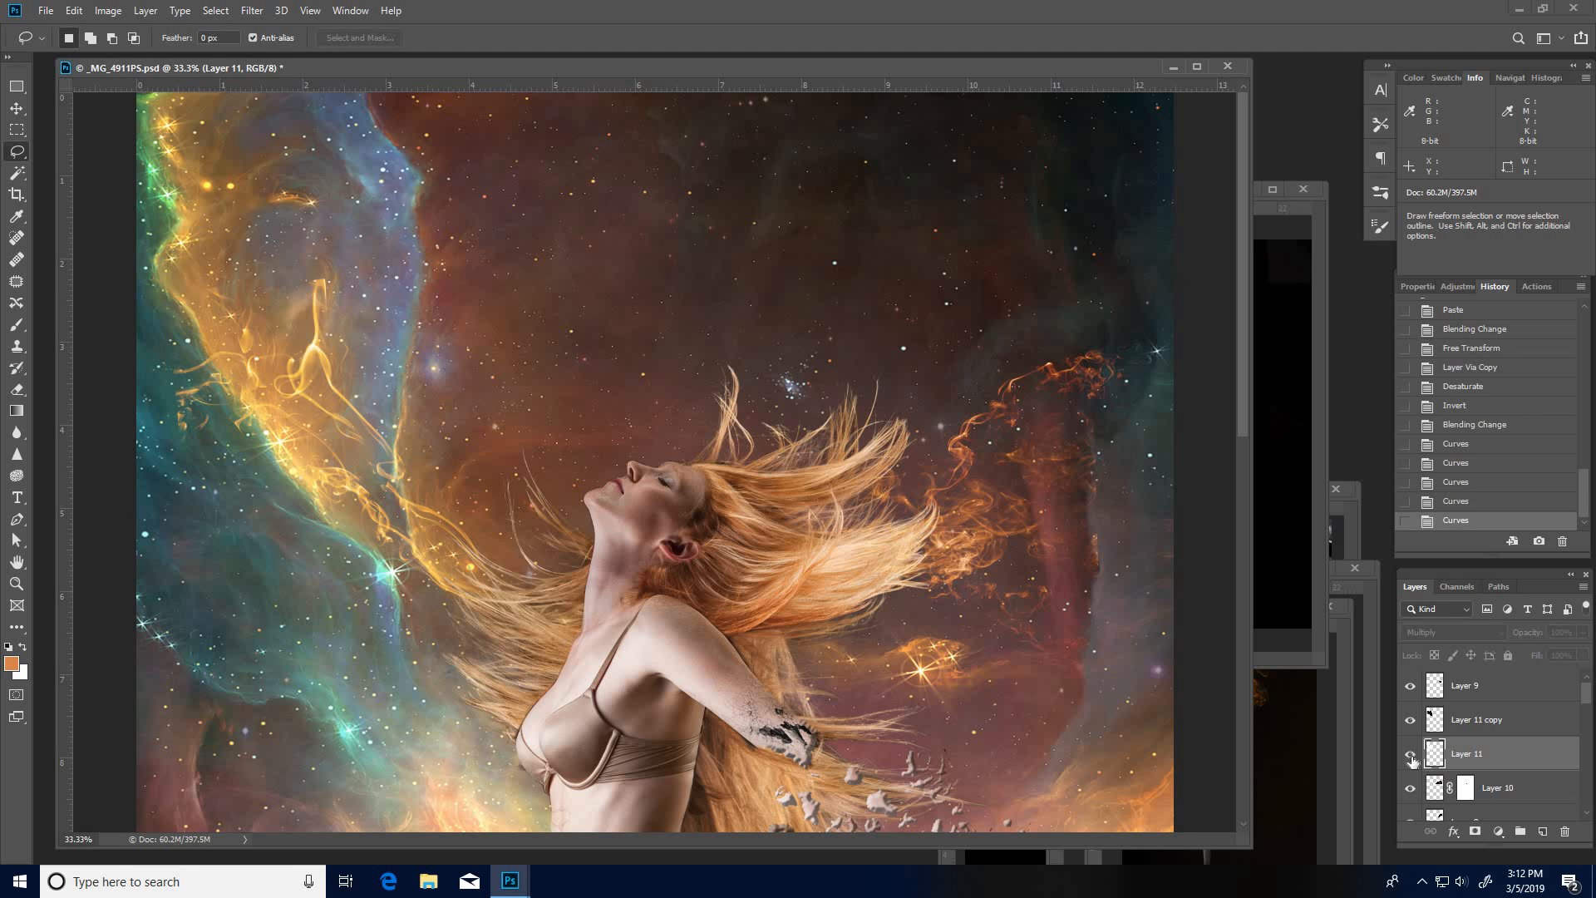
click(1411, 754)
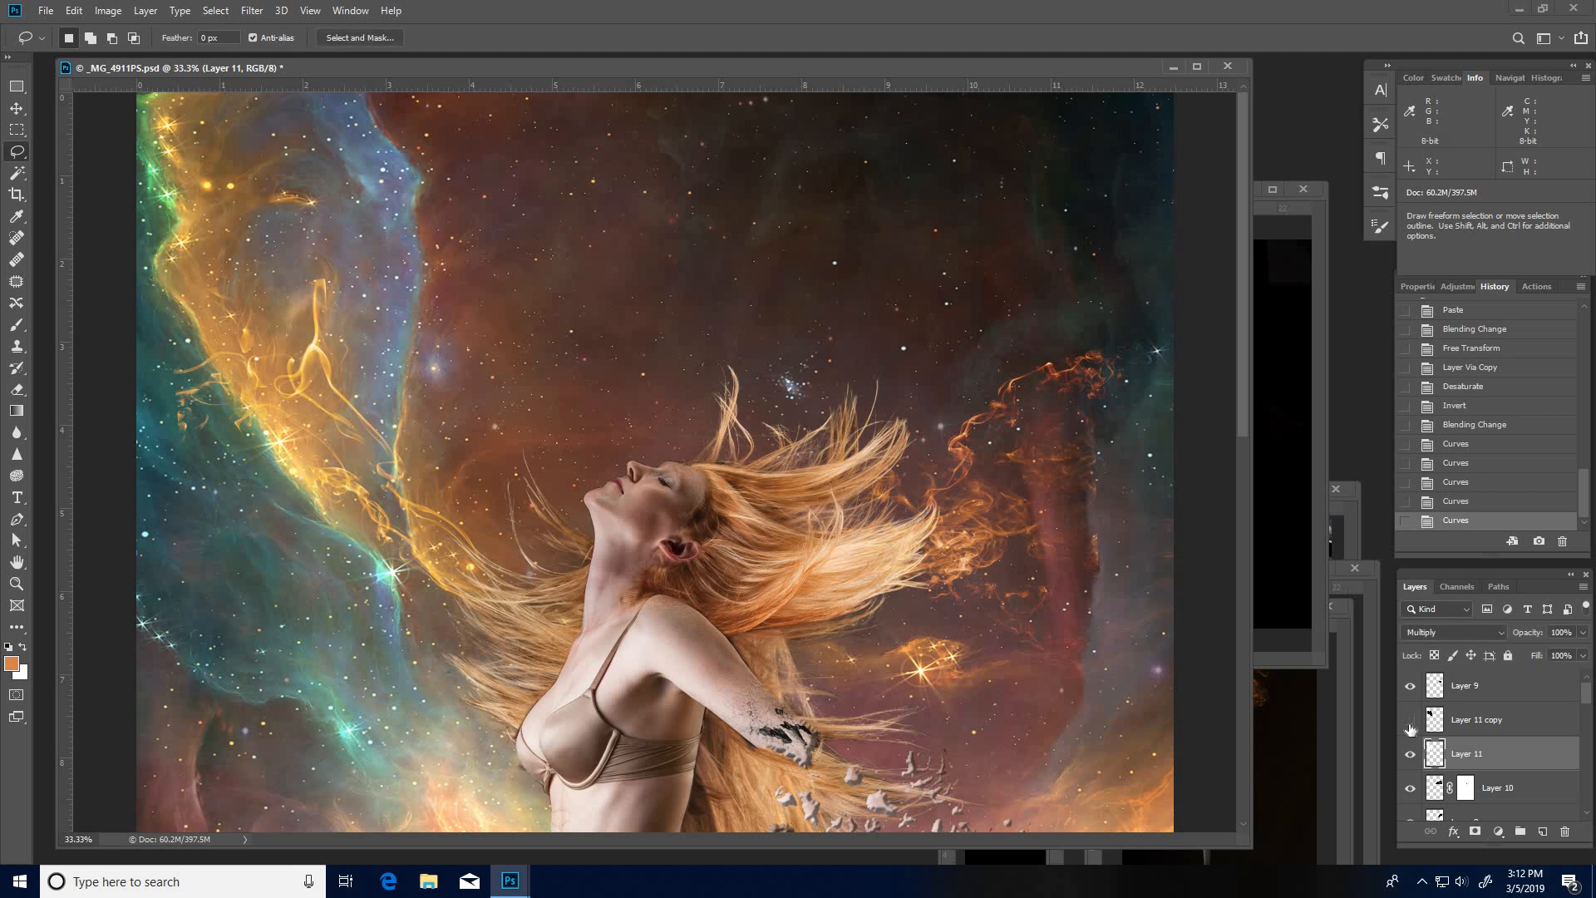
click(1410, 720)
alt+click(433, 517)
alt+click(433, 517)
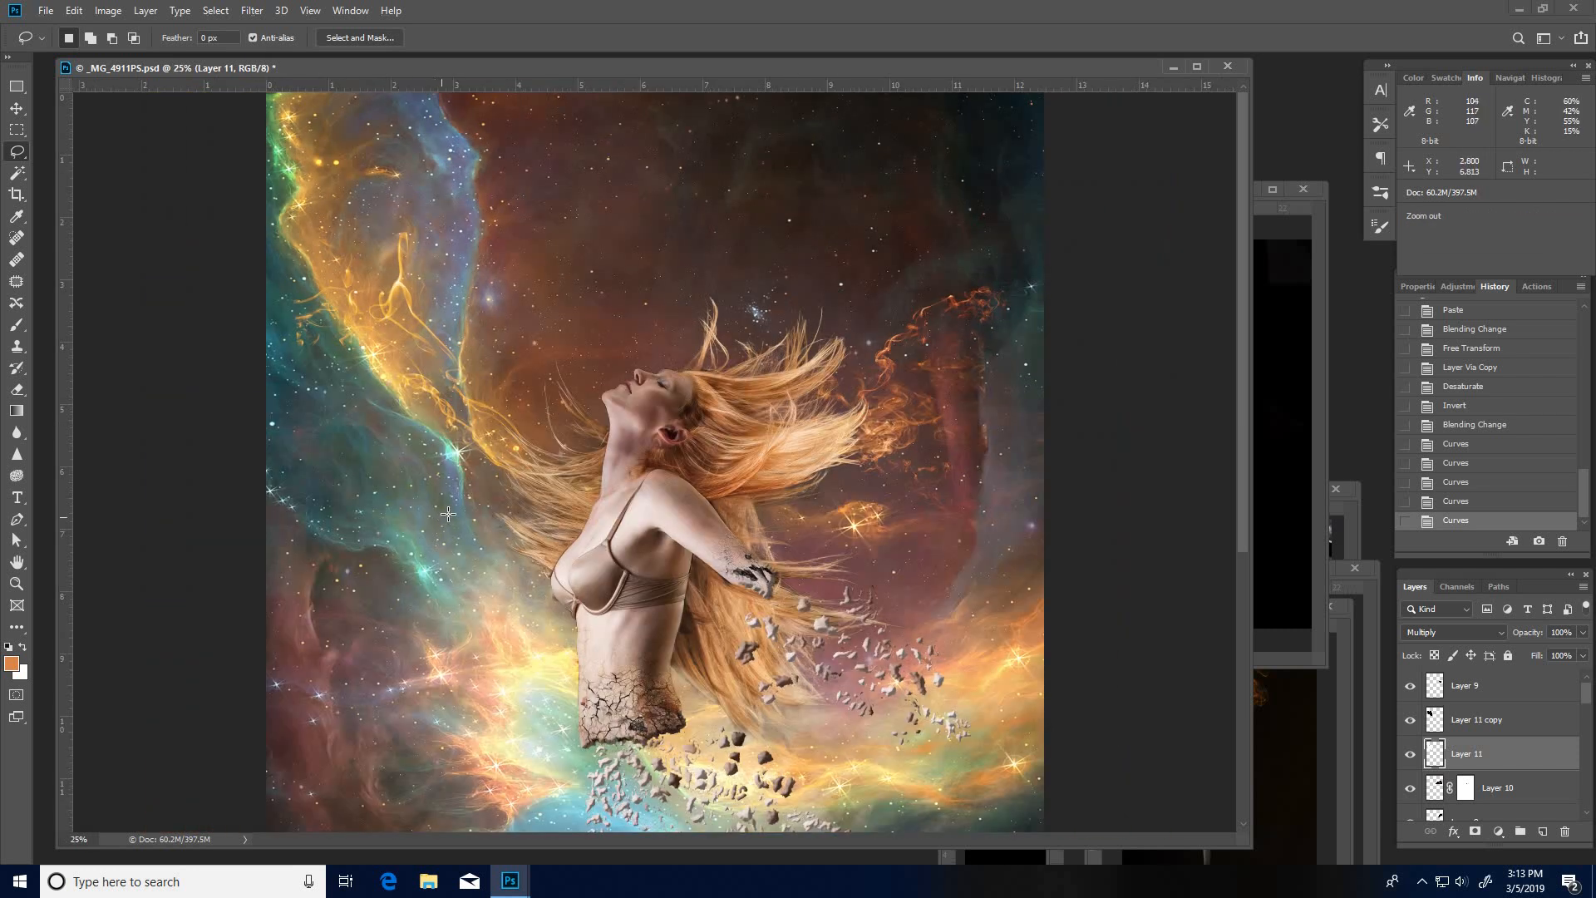